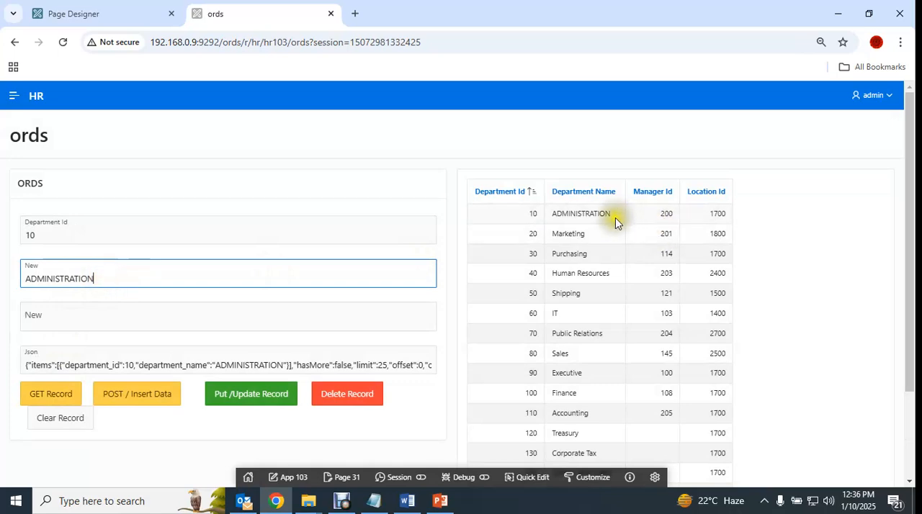
- Update department 10's name to ADMINISTRATION1 through the PUT request and check the returned JSON
drag(28, 365, 72, 407)
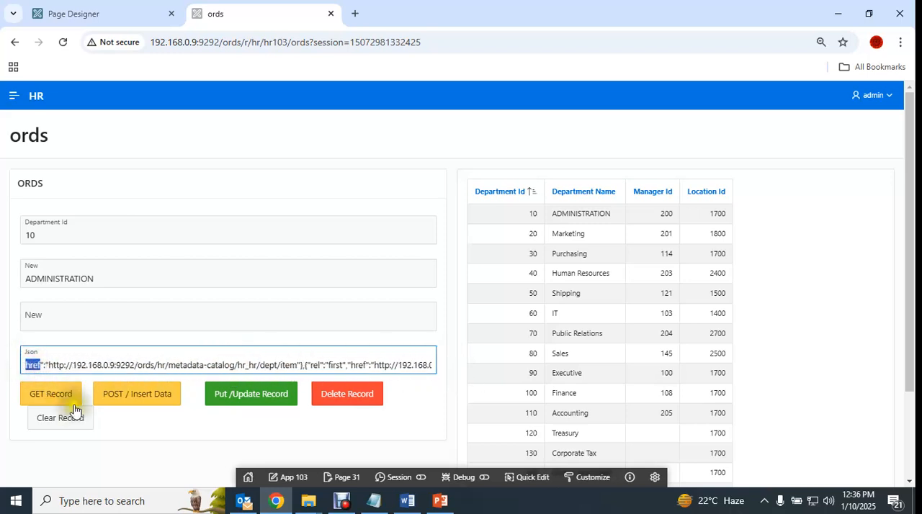
click(116, 279)
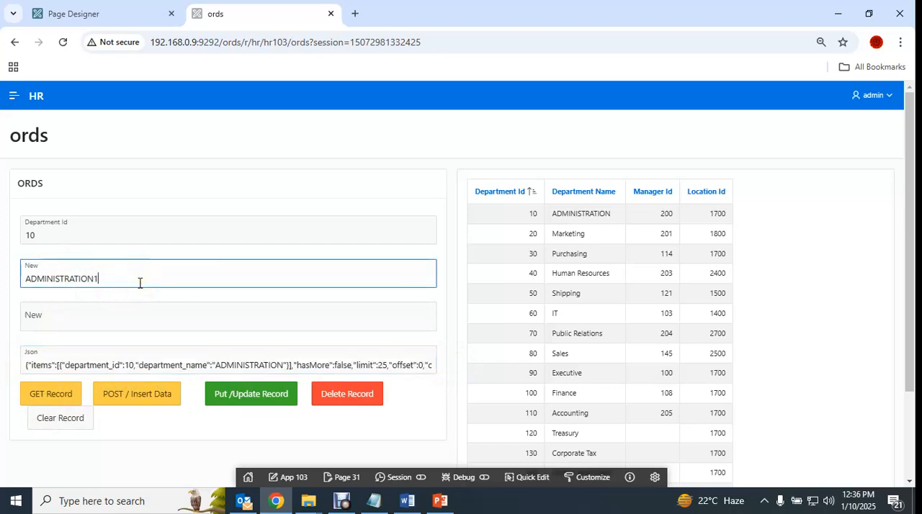
click(247, 396)
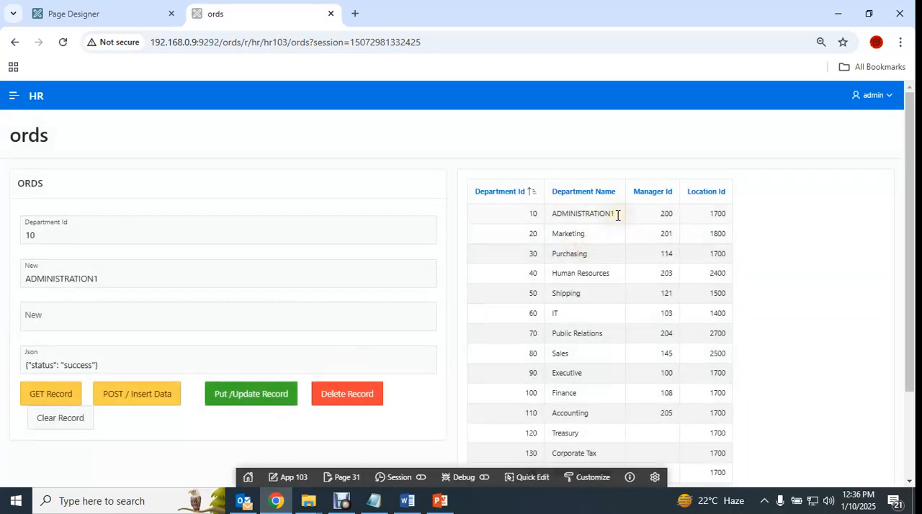
drag(108, 363, 4, 369)
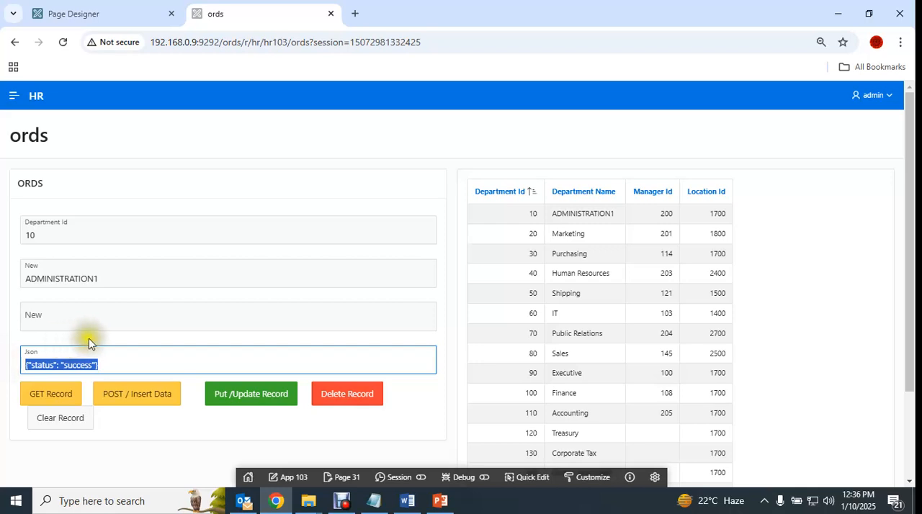
- Clear the form and insert department 11 named Knowledge Hub through the POST request
click(59, 419)
click(63, 238)
text(11)
click(72, 272)
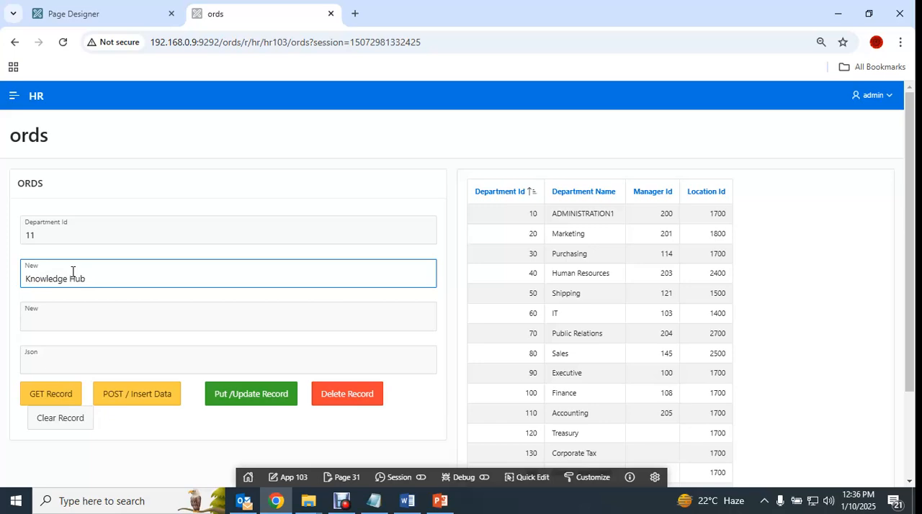
click(137, 401)
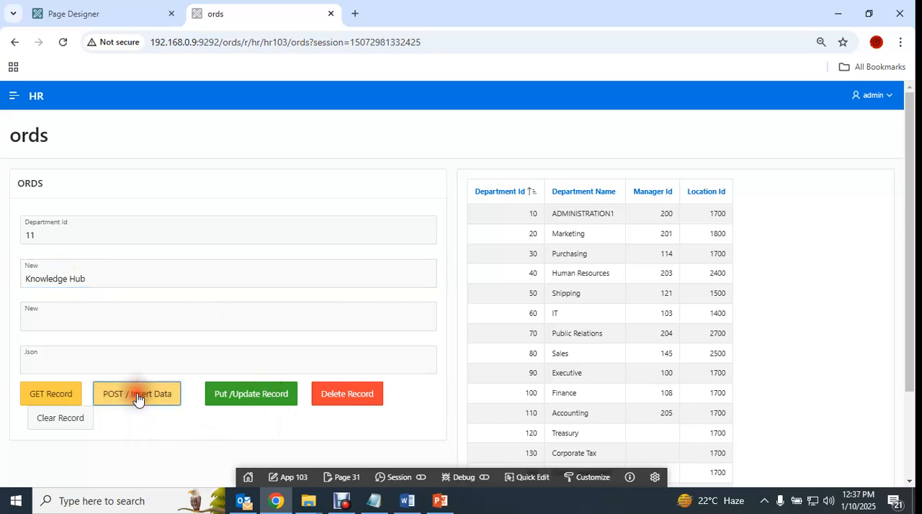
drag(535, 231, 627, 233)
- Delete department 11 through the DELETE request and check its place in the department report
click(58, 231)
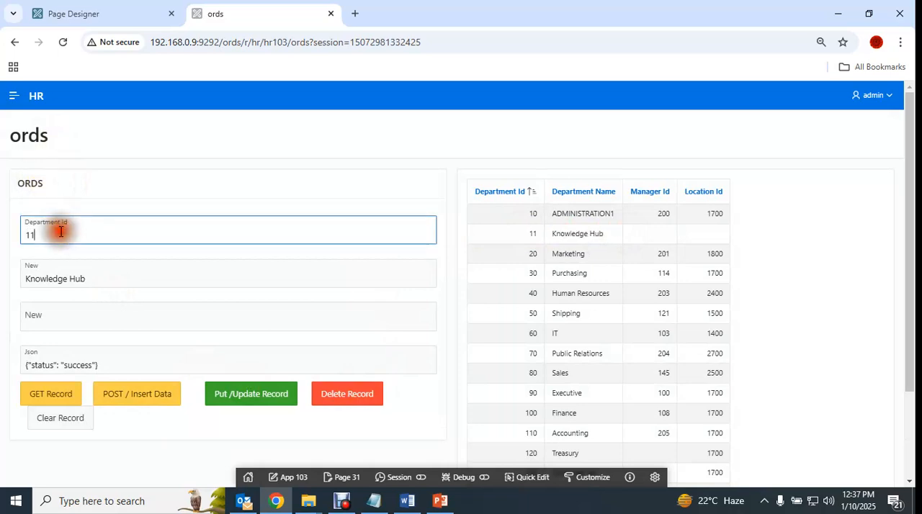
click(342, 392)
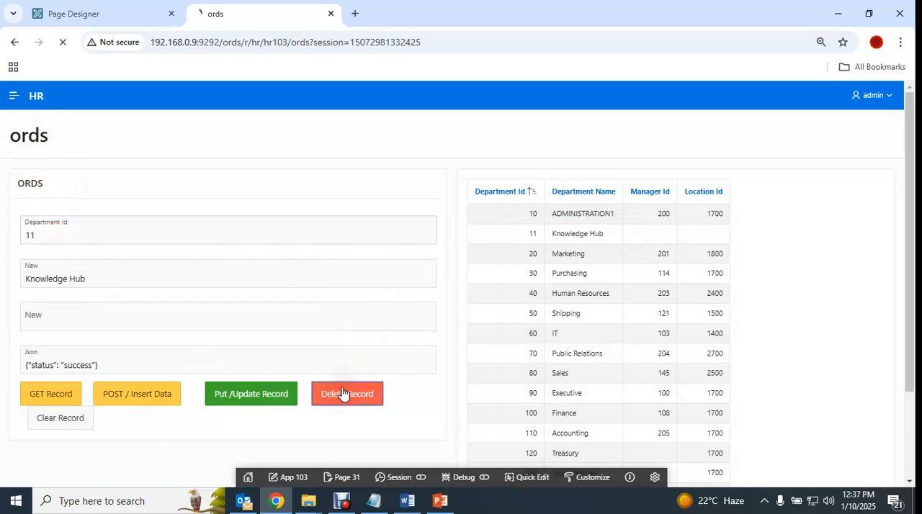
drag(522, 239, 745, 235)
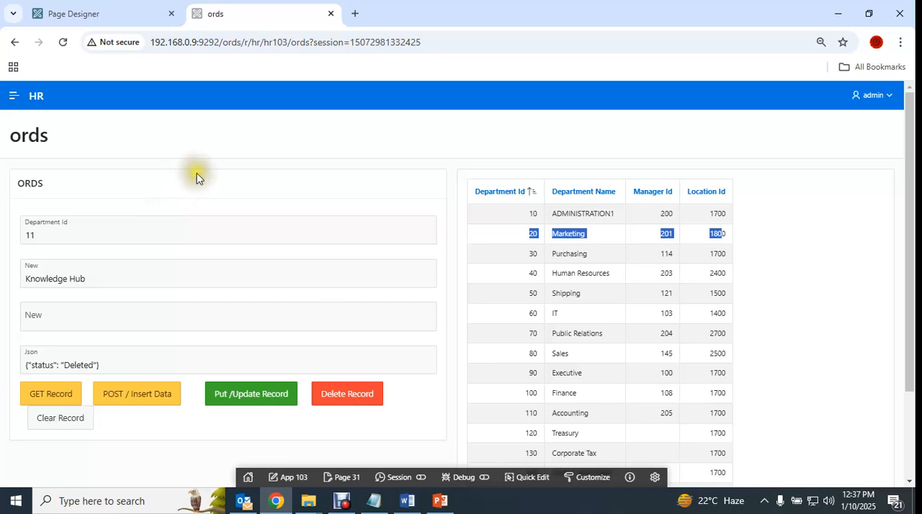
- Return to the APEX builder and open the list of RESTful Services modules for the HR schema
click(137, 14)
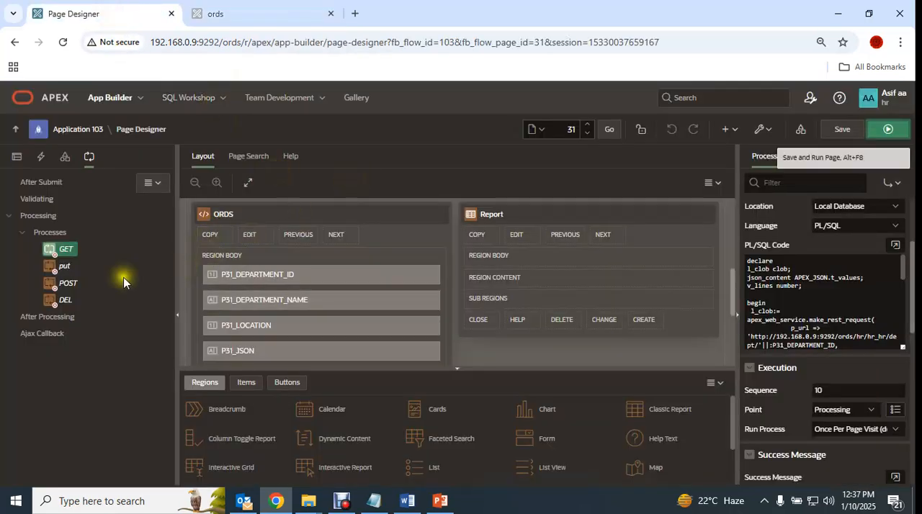
click(224, 100)
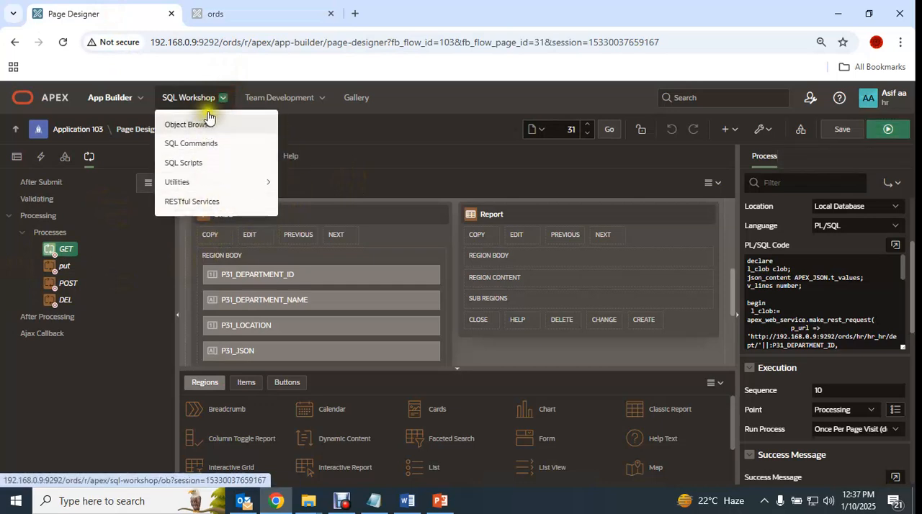
click(214, 202)
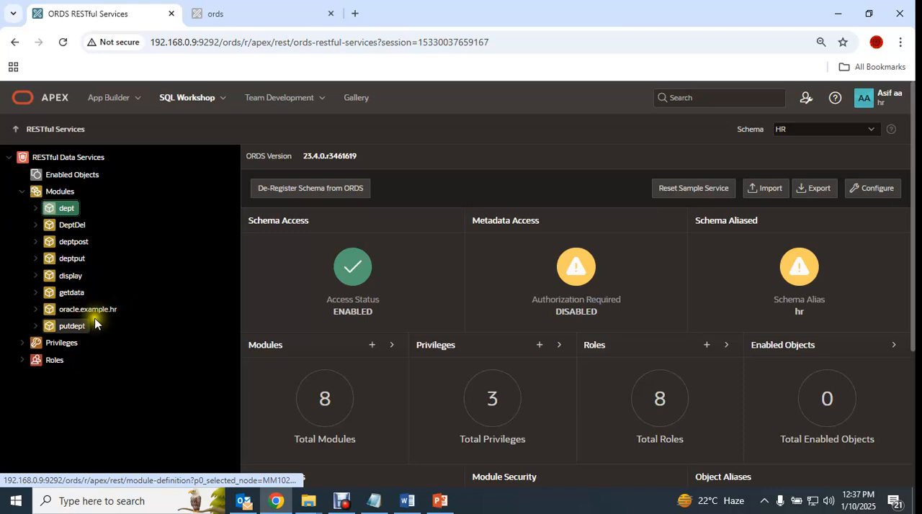
click(58, 193)
right_click(55, 193)
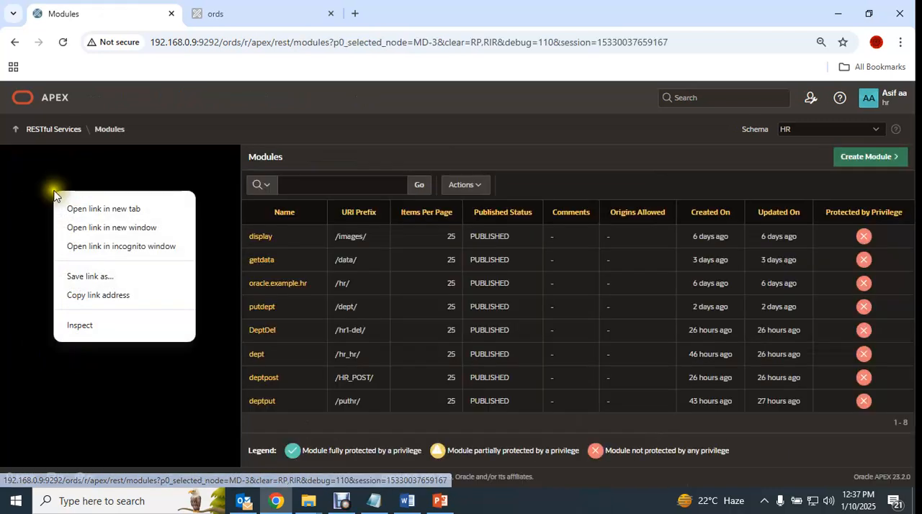
click(311, 234)
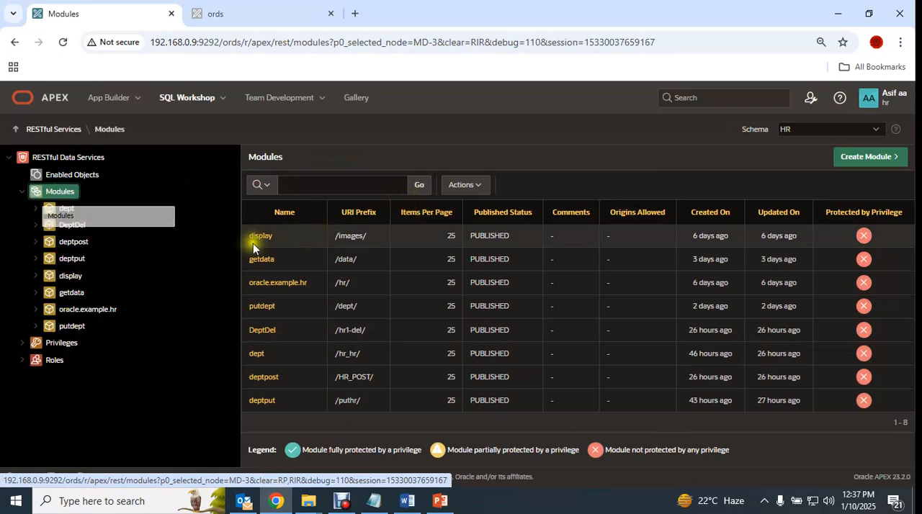
- Create a RESTful module named oracle.dept.hr with the base path /dephr/
click(870, 159)
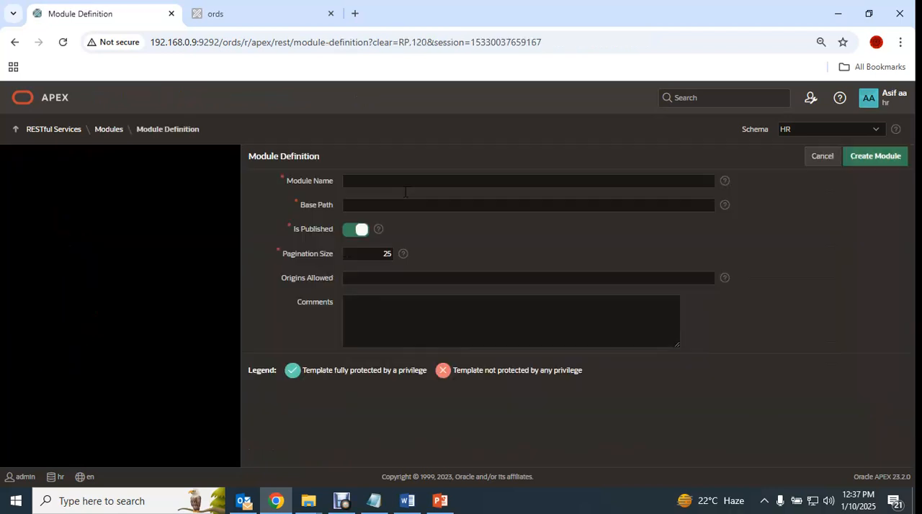
click(383, 180)
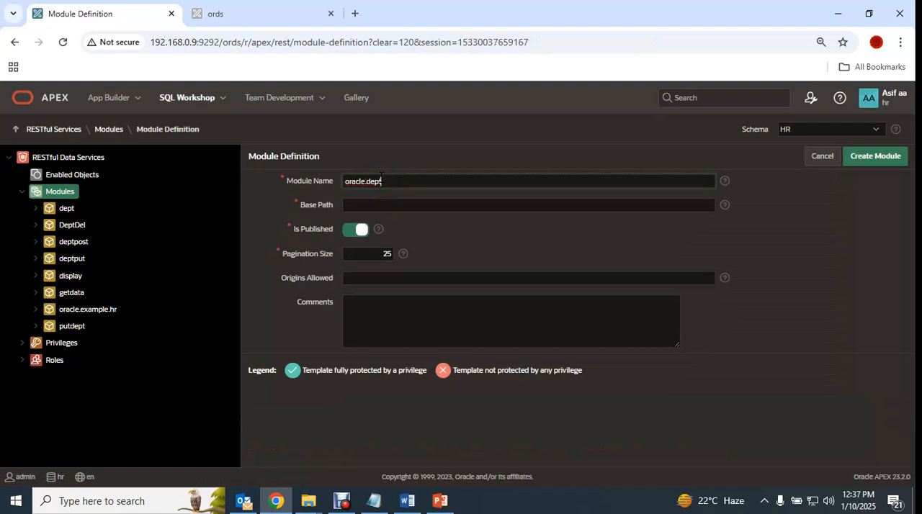
text(oracle.dept.hr)
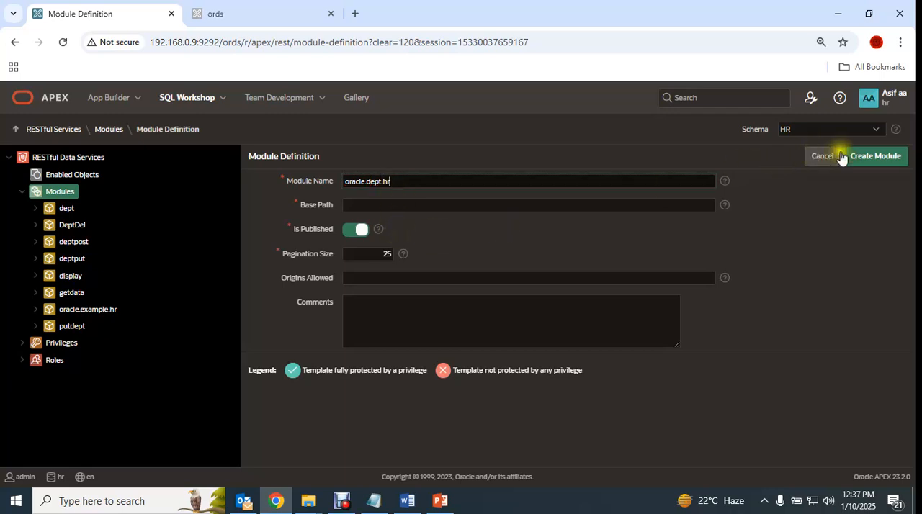
click(870, 157)
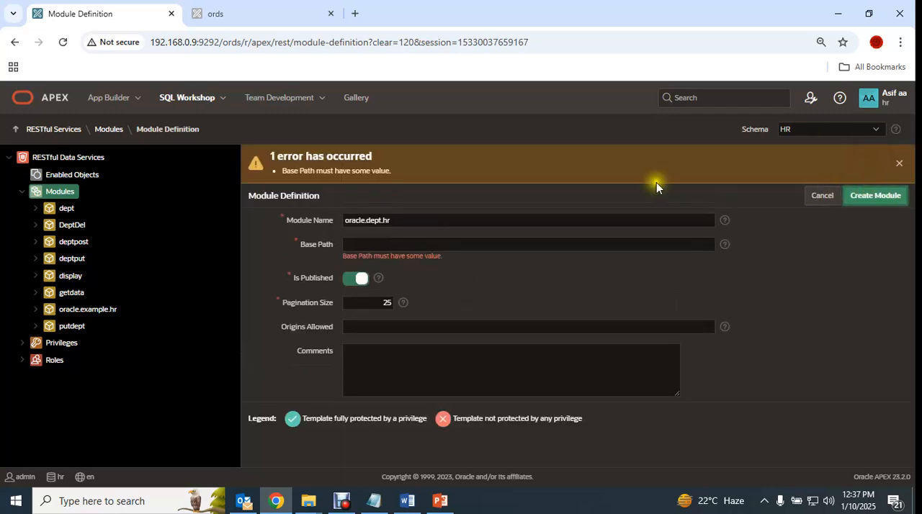
click(376, 245)
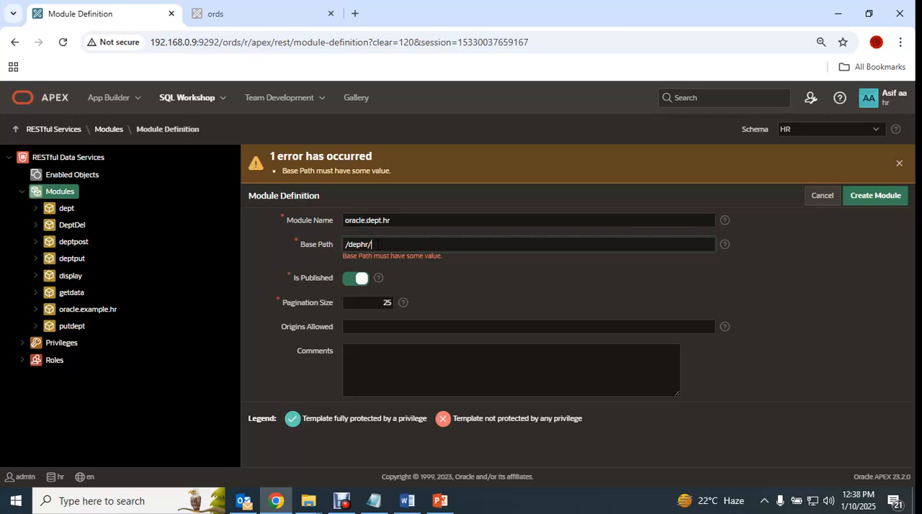
click(877, 195)
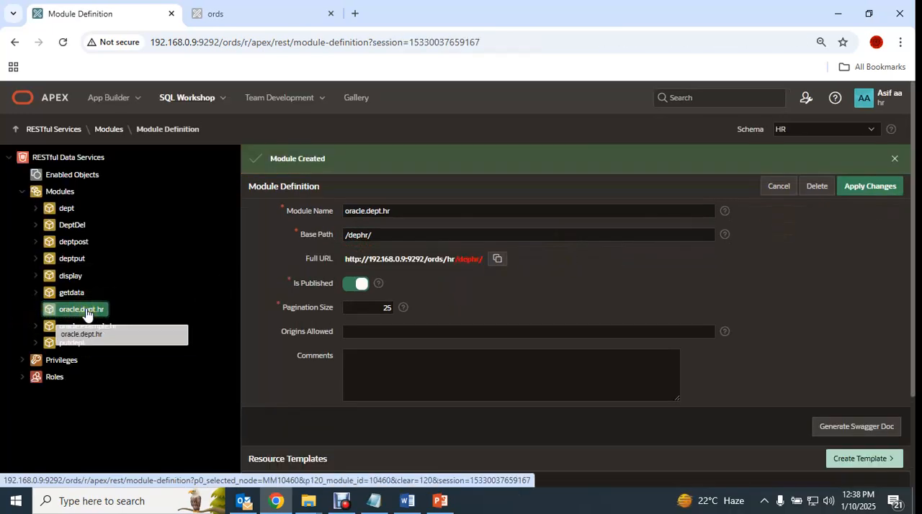
- Examine the existing dept module's GET handler, including its parameters and source query, and collapse the module again
click(37, 208)
click(48, 225)
click(80, 242)
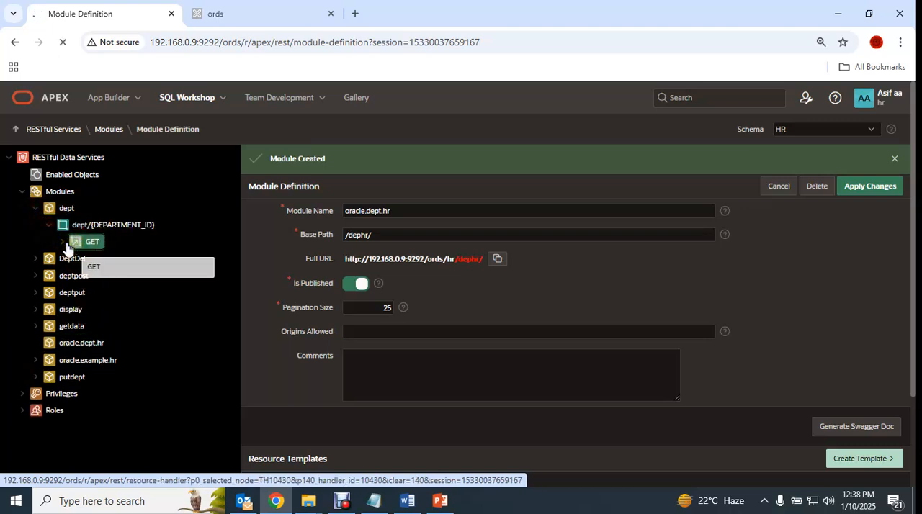
click(62, 242)
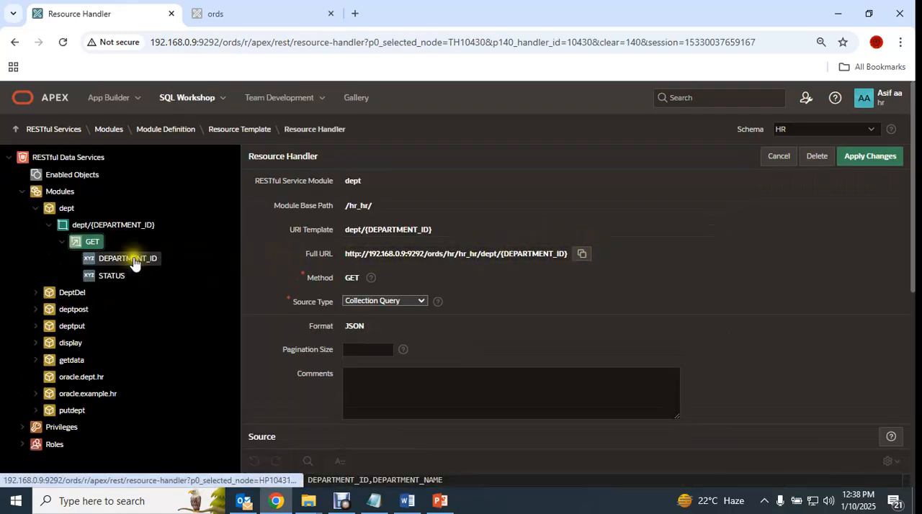
scroll(475, 273, down, 4)
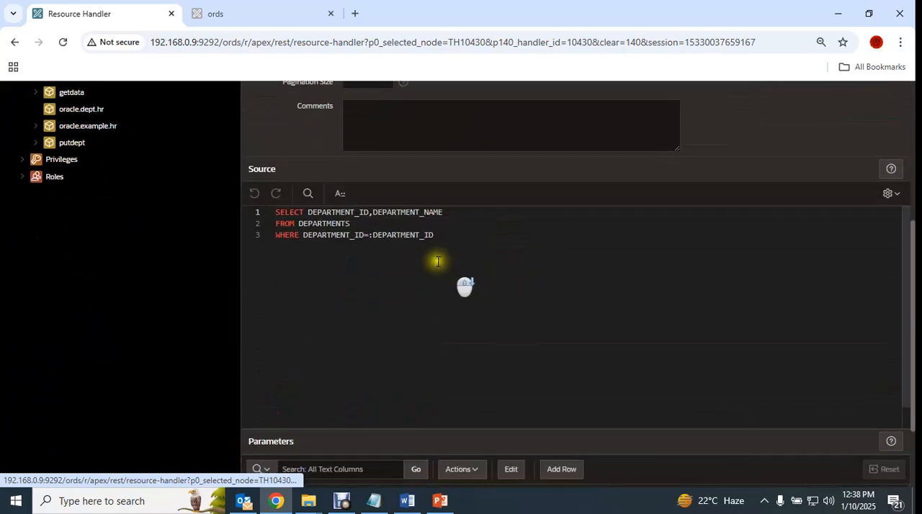
drag(448, 236, 276, 213)
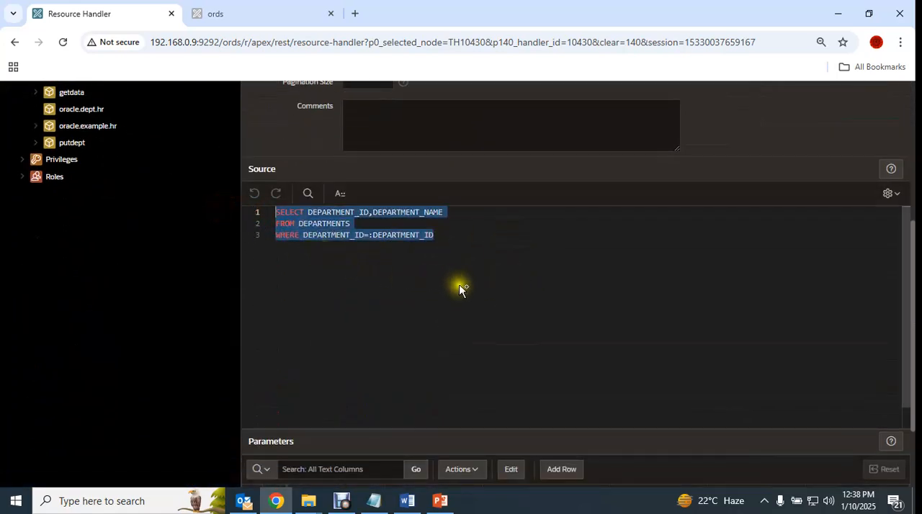
scroll(481, 288, up, 4)
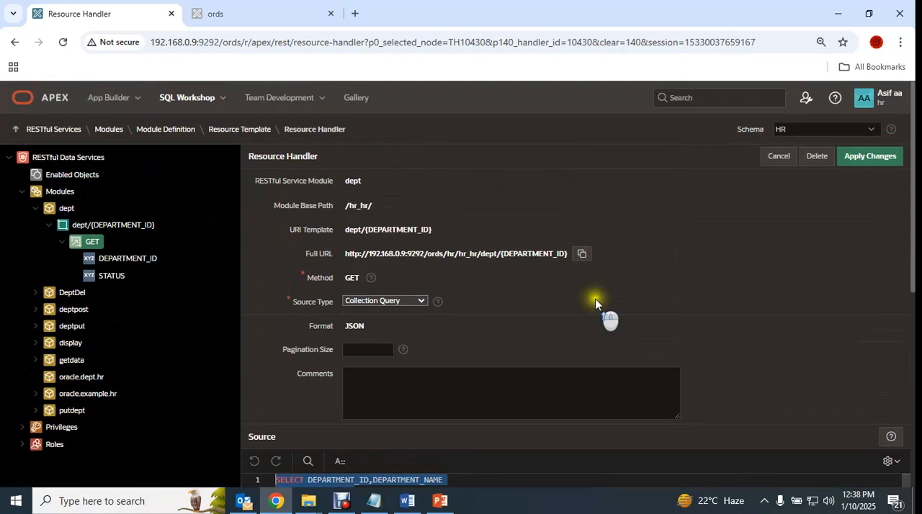
click(35, 208)
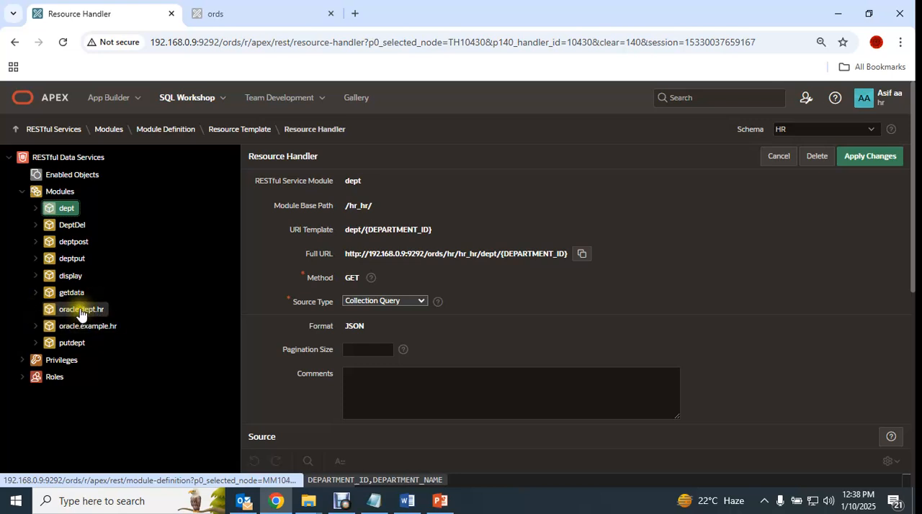
- Start a new resource template in the oracle.dept.hr module with the URI template GetDept/{DEPARTMENT_ID}
click(106, 311)
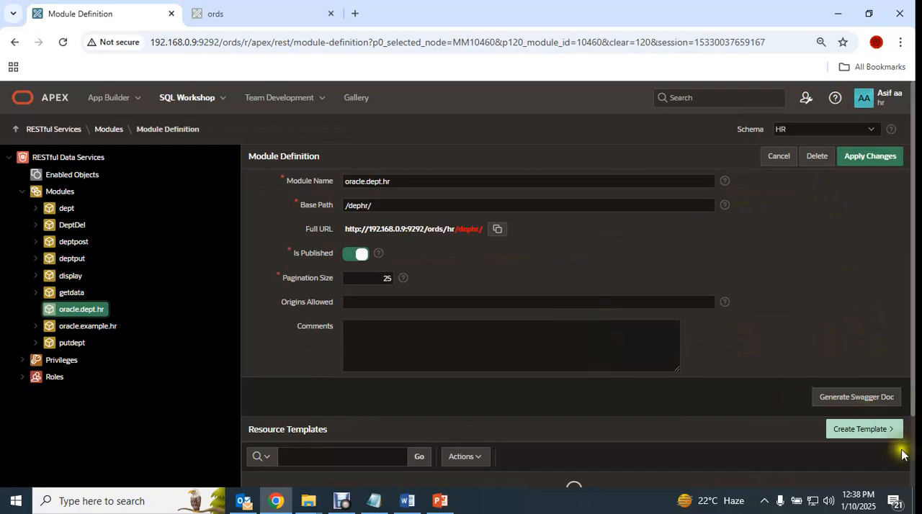
click(860, 430)
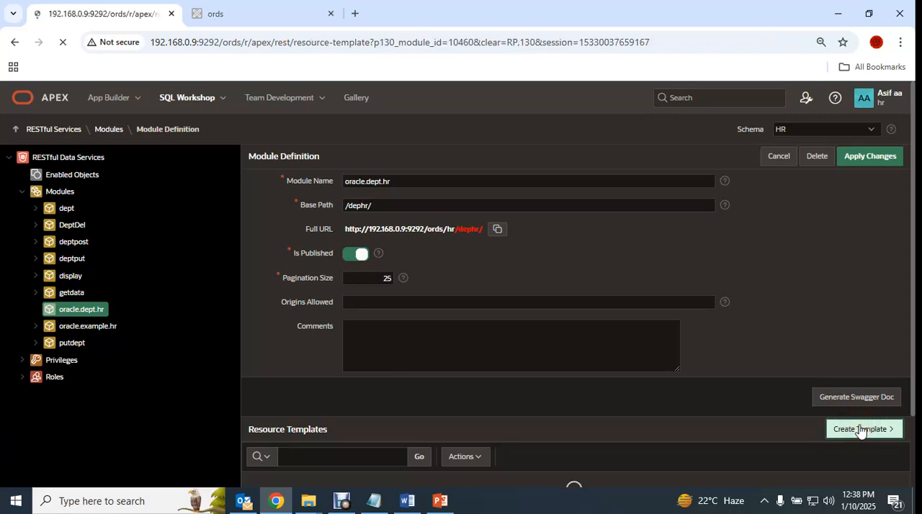
click(385, 228)
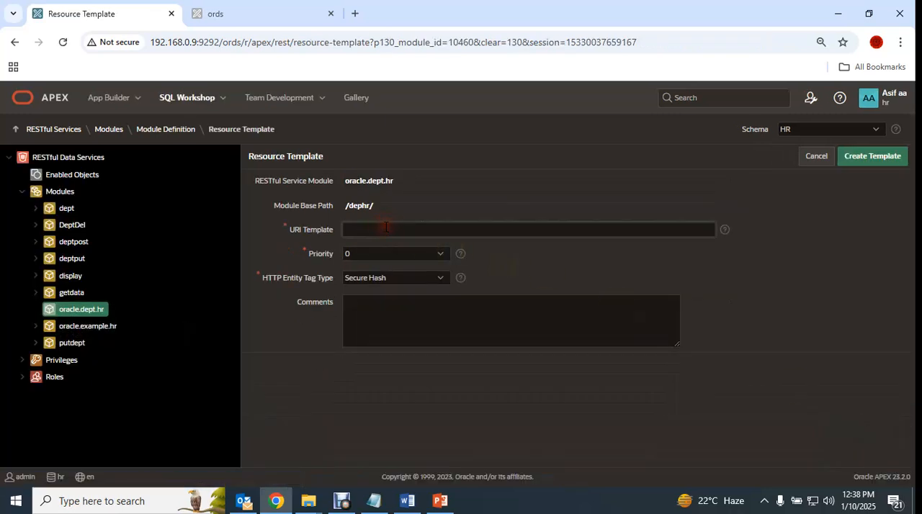
click(343, 500)
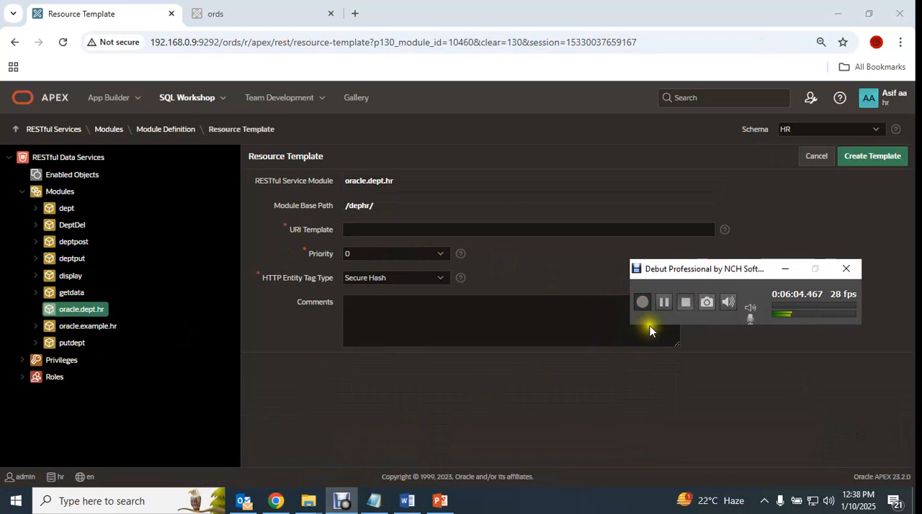
click(655, 306)
click(365, 230)
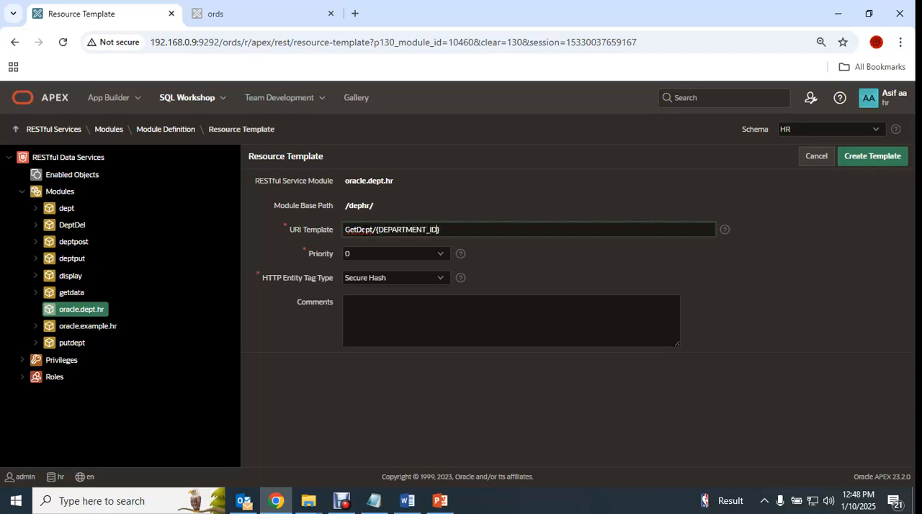
- Switch to File Explorer and view the Get image from the PUT_POST_DELETE_INSERT (Restfull API) folder for the GET handler's setup
click(308, 502)
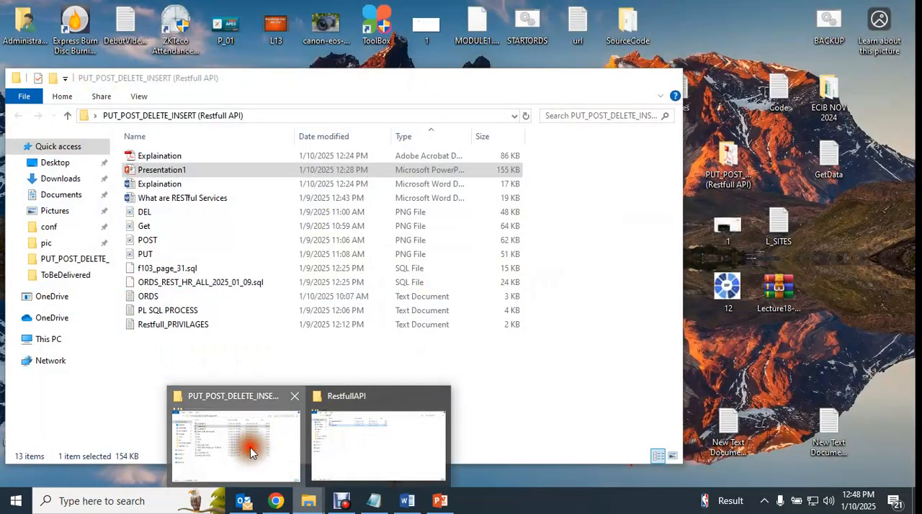
click(250, 448)
click(141, 226)
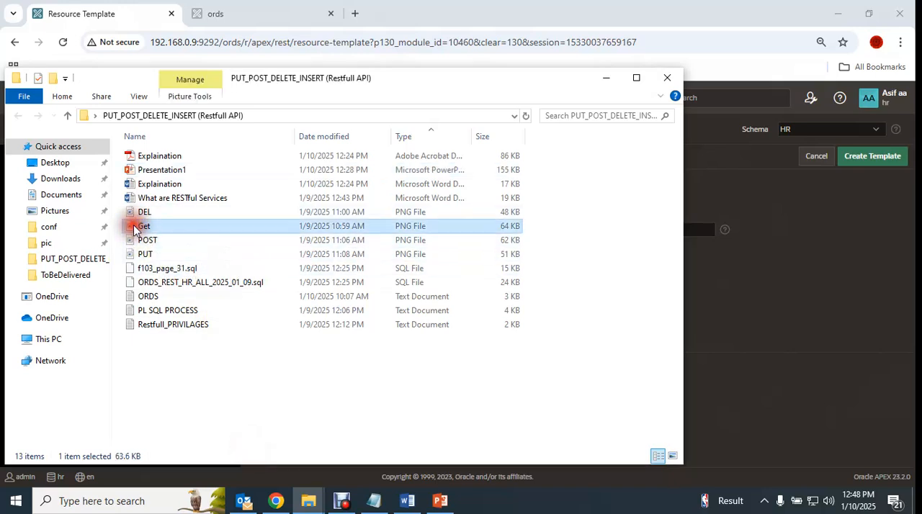
double_click(437, 226)
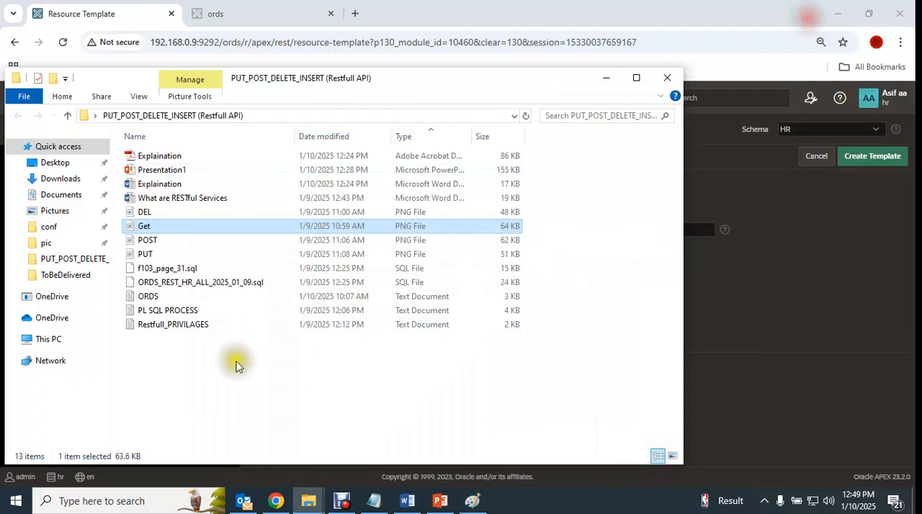
click(837, 7)
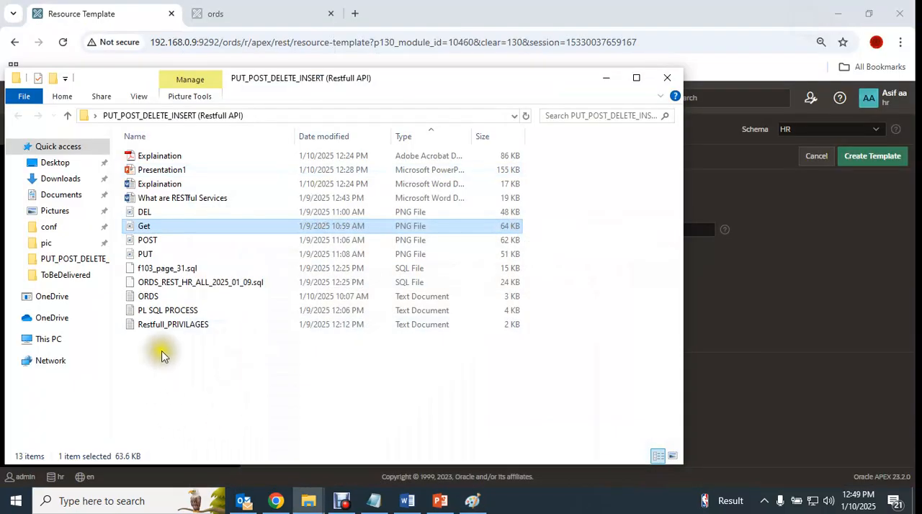
- Open the ORDS text file and copy the GET query that selects DEPARTMENT_ID and DEPARTMENT_NAME from DEPARTMENTS
click(137, 297)
double_click(141, 296)
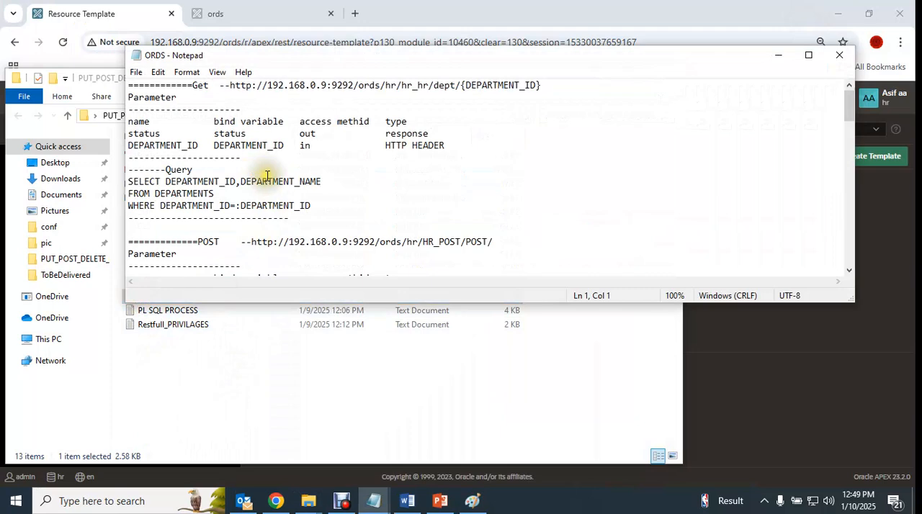
scroll(353, 181, down, 1)
drag(317, 169, 127, 145)
key(ctrl+c)
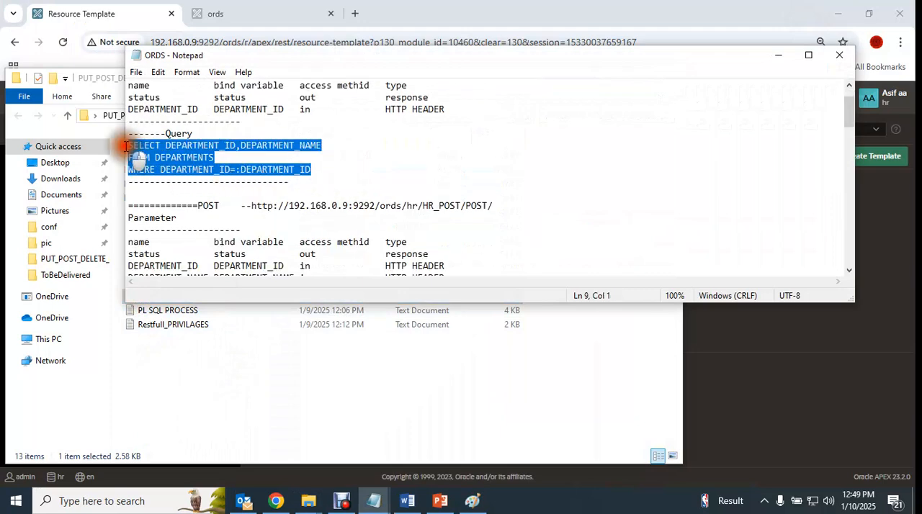
- Switch to Chrome, create the GetDept/{DEPARTMENT_ID} template in oracle.dept.hr, and start a new resource handler for it
click(282, 503)
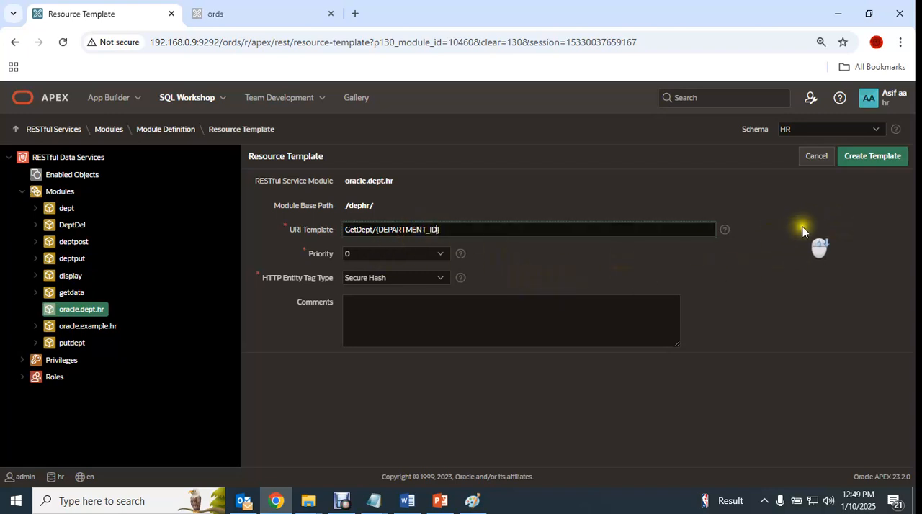
click(876, 159)
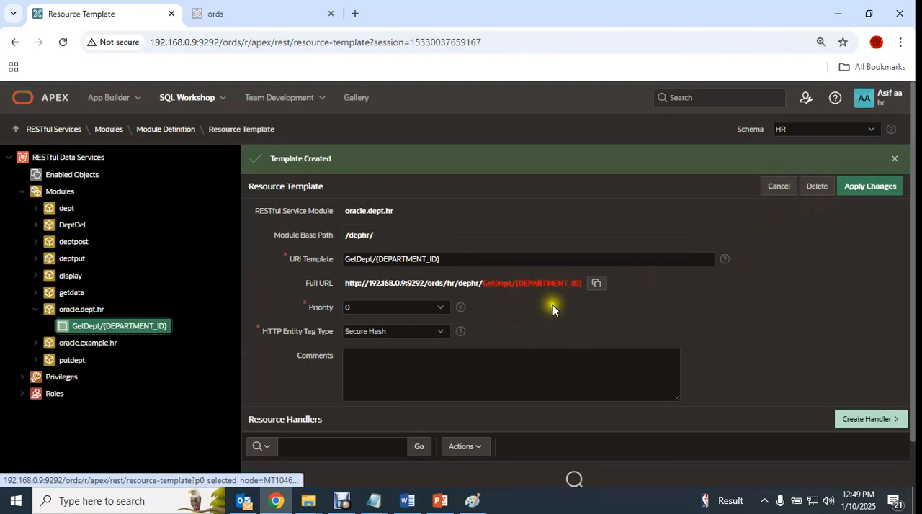
click(873, 420)
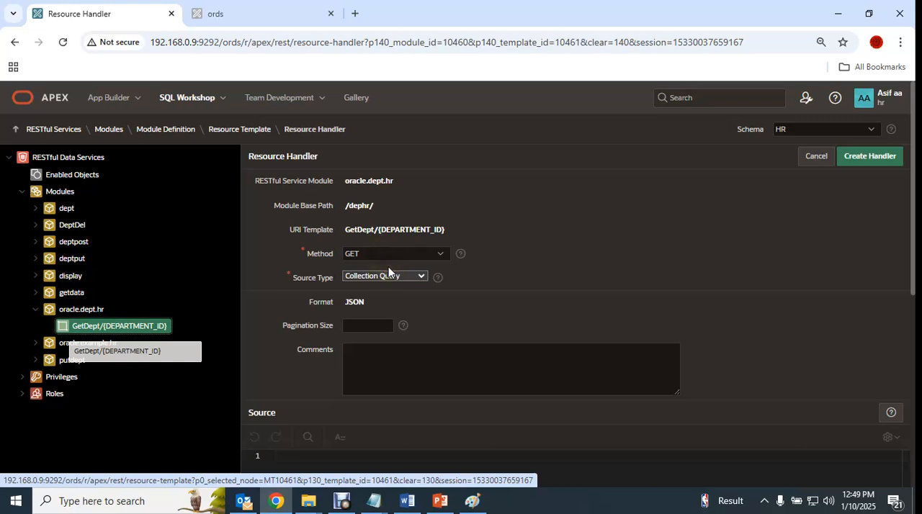
- Set the handler's pagination size to 20 and enter the source query SELECT DEPARTMENT_ID,DEPARTMENT_NAME FROM DEPARTMENTS WHERE DEPARTMENT_ID=:DEPARTMENT_ID
scroll(425, 312, down, 1)
click(368, 262)
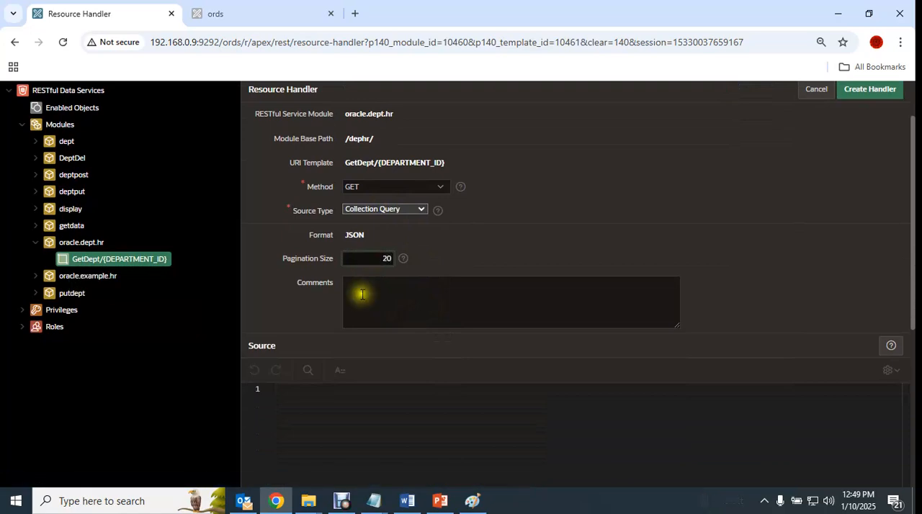
key(ctrl+v)
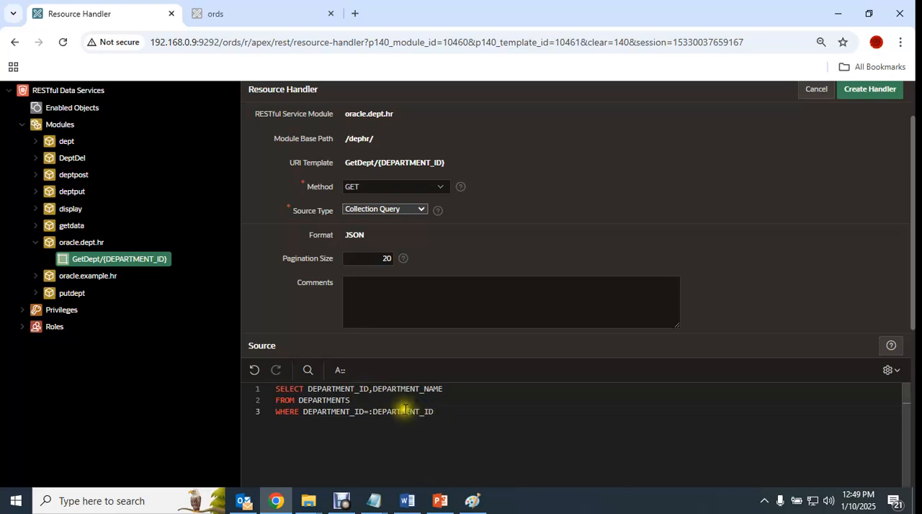
- Add a handler parameter using DEPARTMENT_ID from the source query as both its name and bind variable
drag(375, 412, 447, 412)
key(ctrl+c)
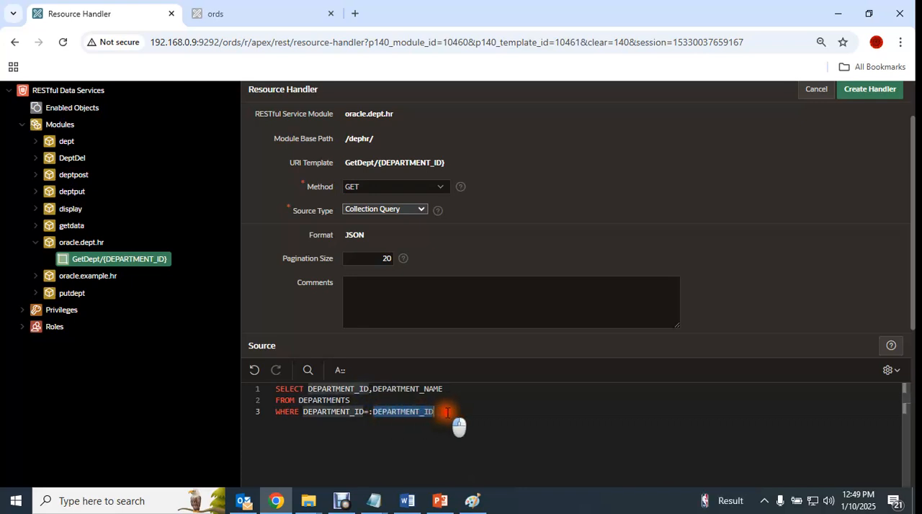
scroll(470, 403, down, 5)
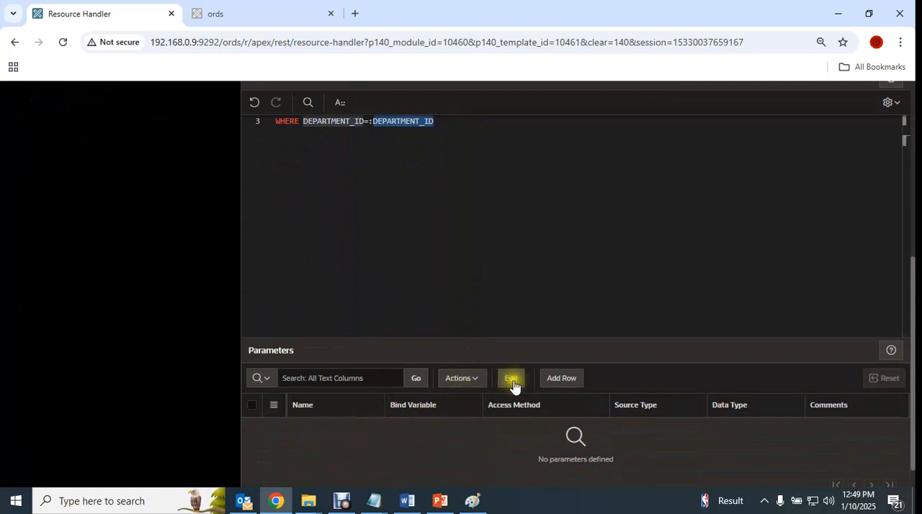
click(562, 383)
click(419, 431)
key(ctrl+v)
- Give the DEPARTMENT_ID parameter the access method IN, source type HTTP HEADER and data type INTEGER
click(503, 432)
click(516, 433)
click(516, 433)
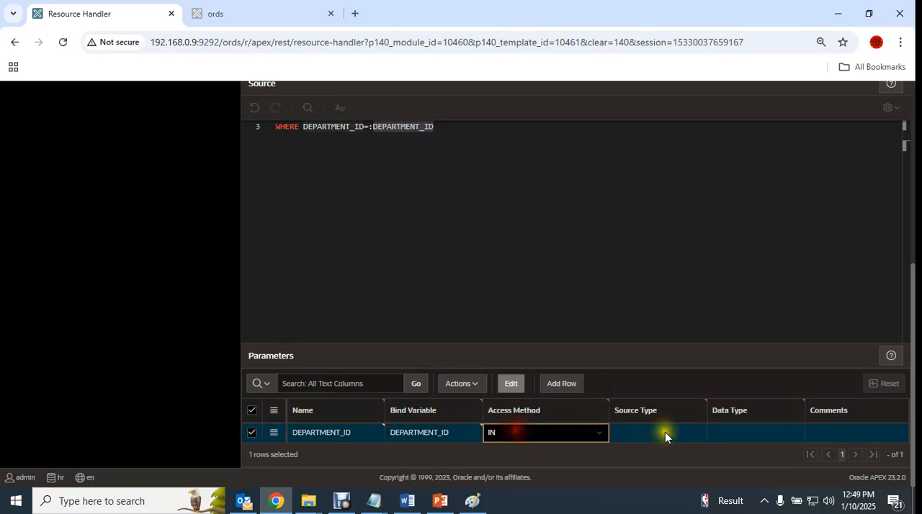
click(664, 432)
click(762, 430)
click(762, 431)
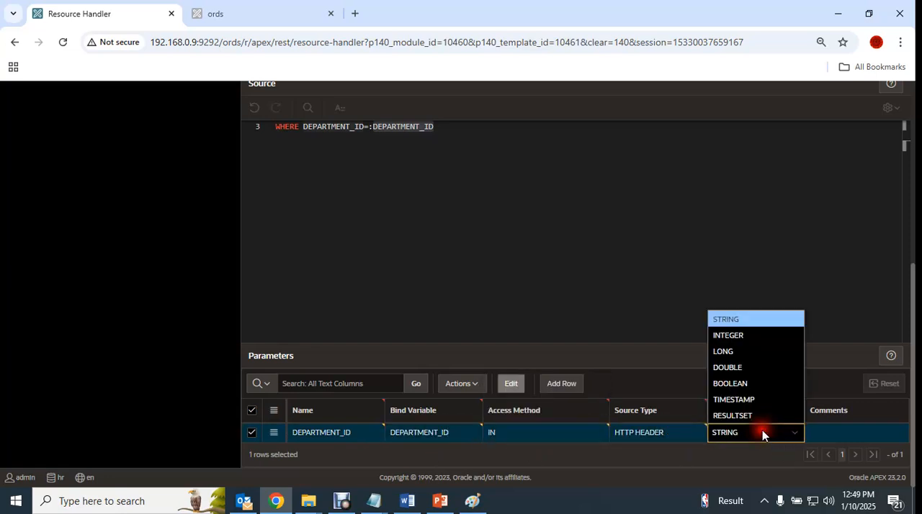
click(736, 337)
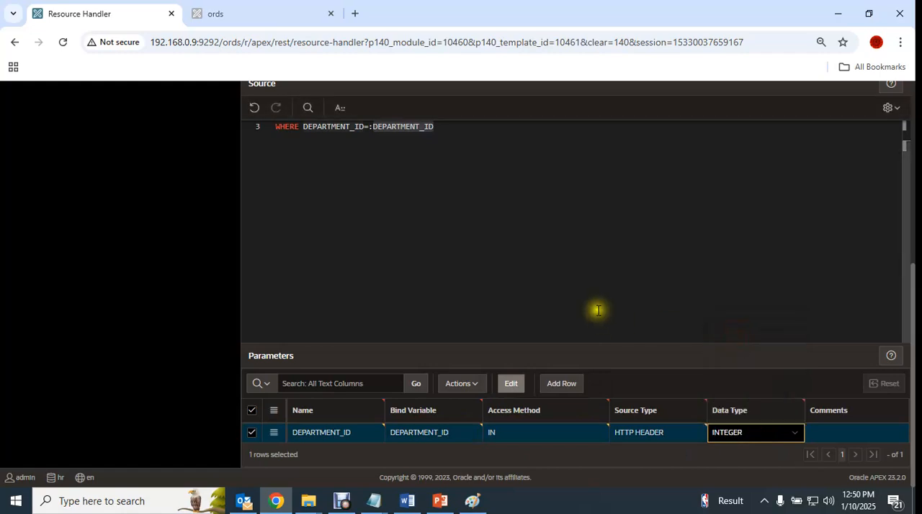
- Review the handler's query and settings and create the GET handler for the GetDept/{DEPARTMENT_ID} template
scroll(598, 310, up, 5)
scroll(601, 316, down, 3)
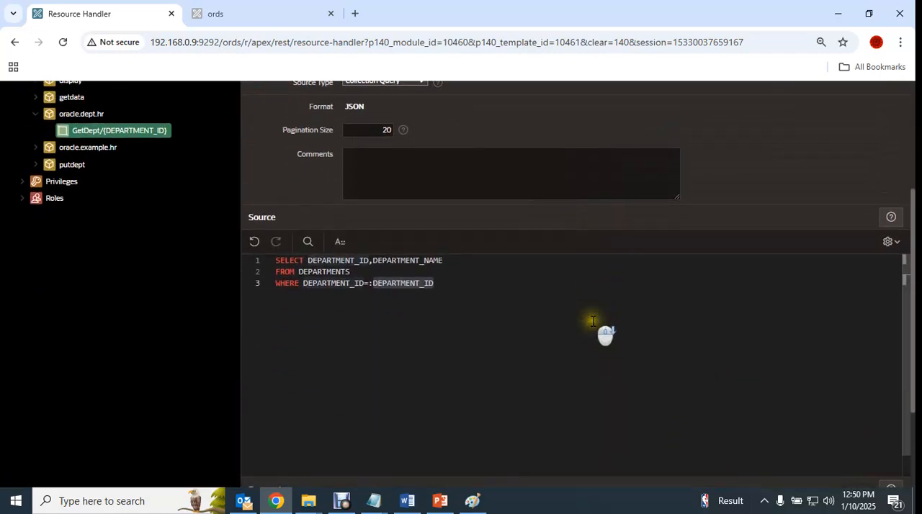
scroll(593, 321, up, 1)
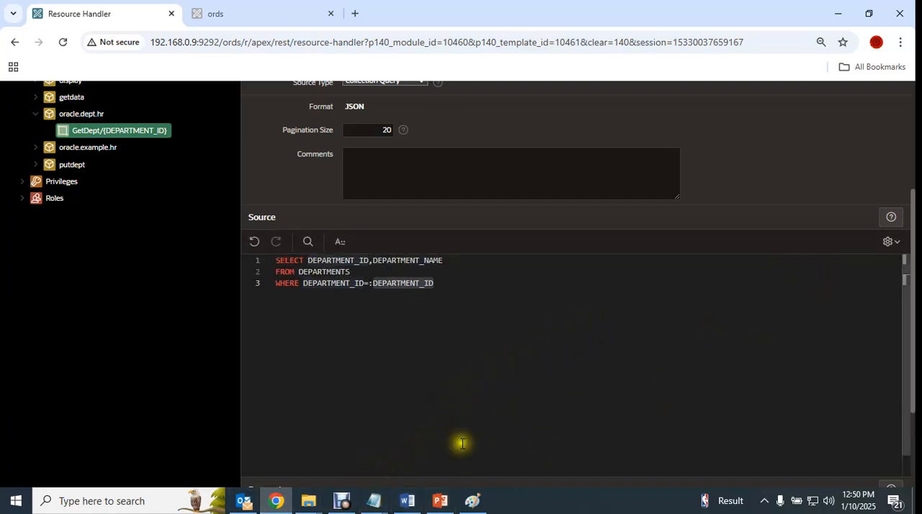
scroll(720, 262, up, 3)
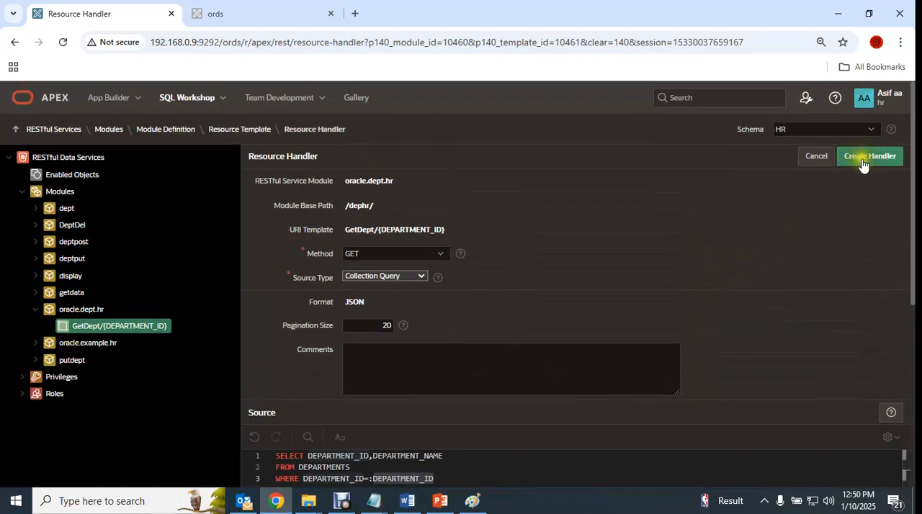
scroll(885, 317, down, 4)
scroll(880, 288, up, 4)
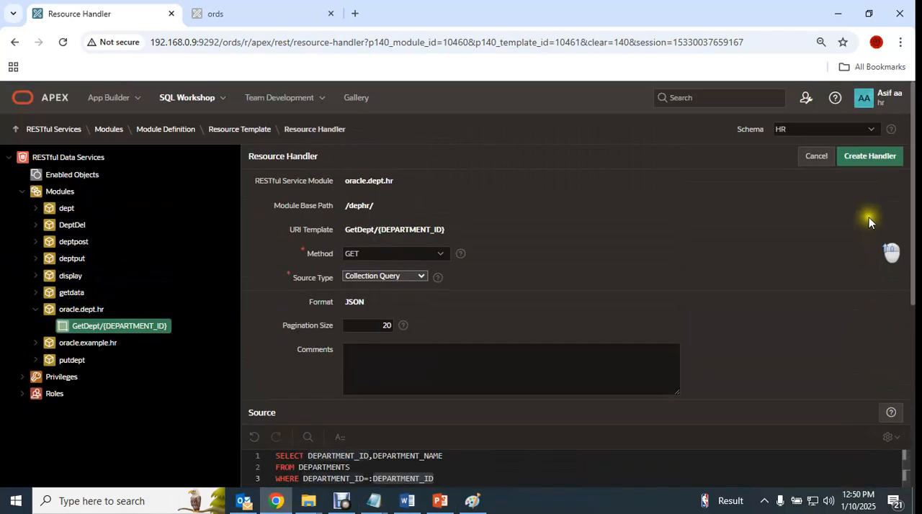
click(865, 160)
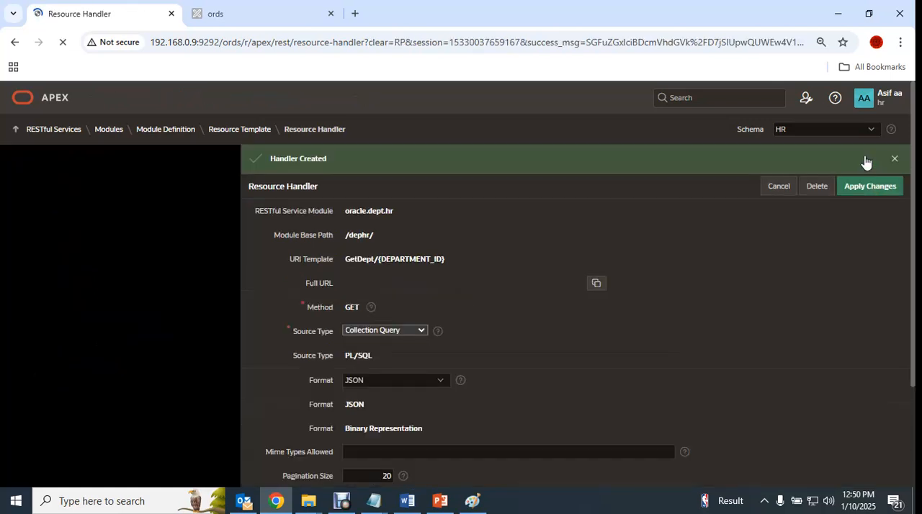
click(79, 328)
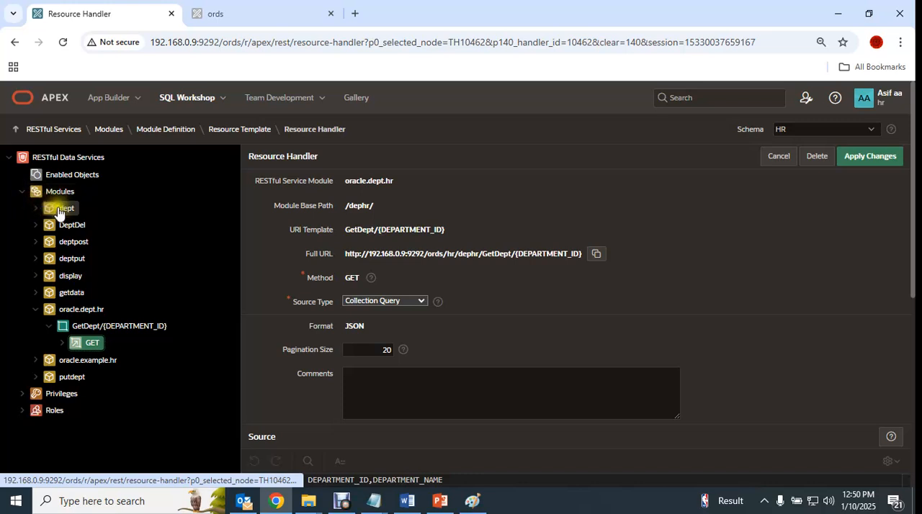
- Examine the GET handler of the getdata module's viewall/ template, including its source query and parameters
click(47, 293)
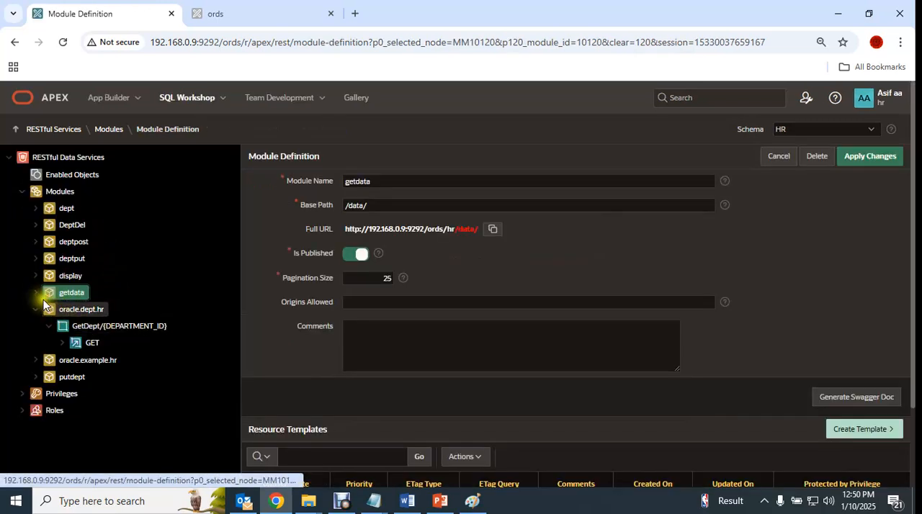
click(38, 296)
click(83, 309)
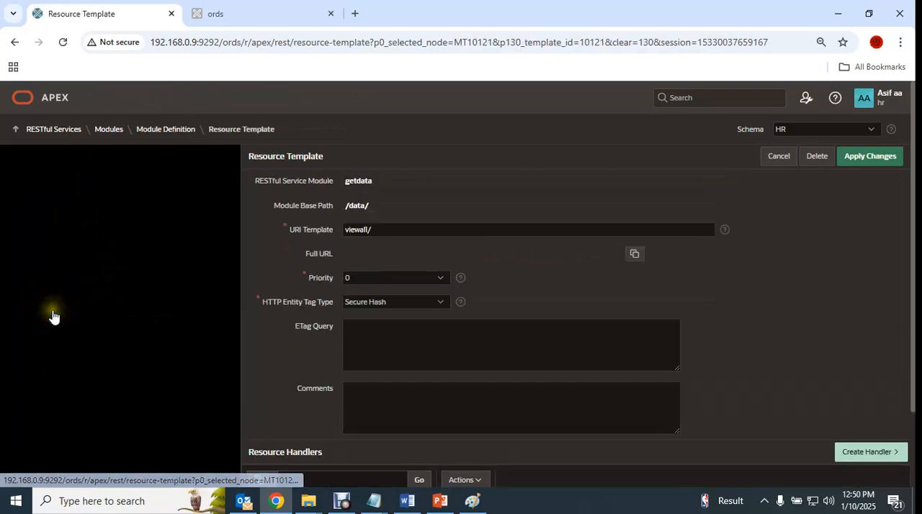
click(49, 310)
click(92, 326)
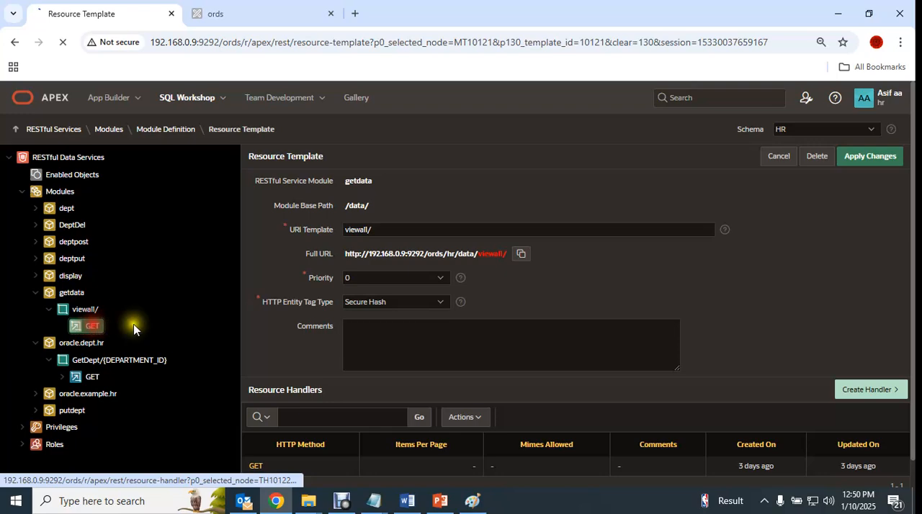
scroll(559, 298, down, 10)
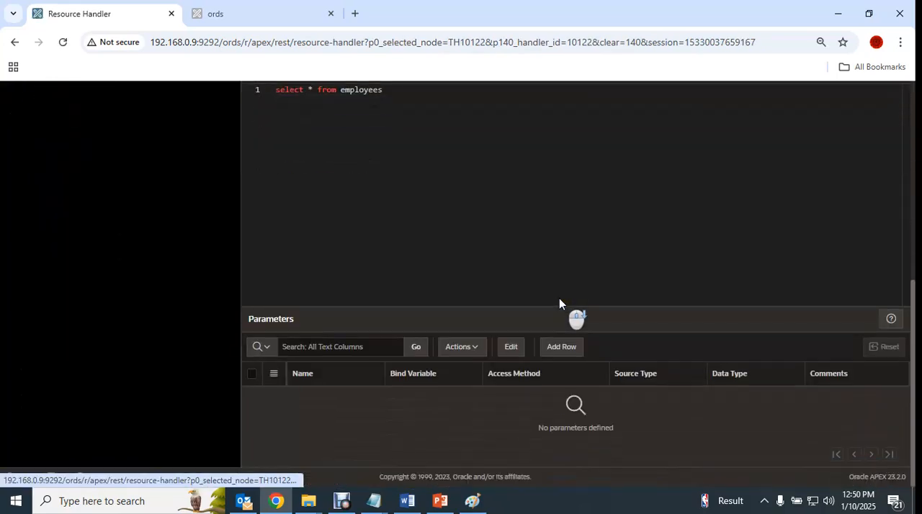
scroll(559, 298, up, 10)
scroll(559, 298, down, 2)
scroll(125, 239, up, 2)
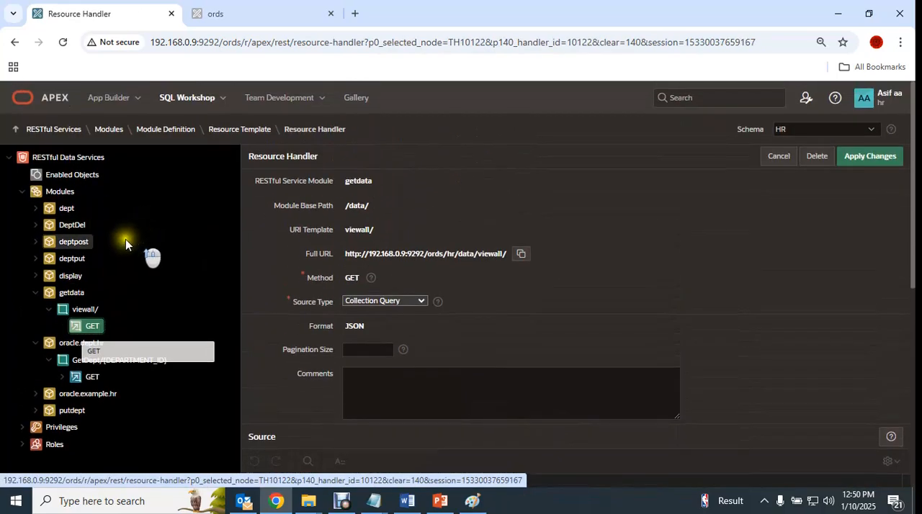
- Examine the dept module's GET handler query and parameters for comparison, and collapse the dept and getdata modules
click(45, 210)
click(36, 209)
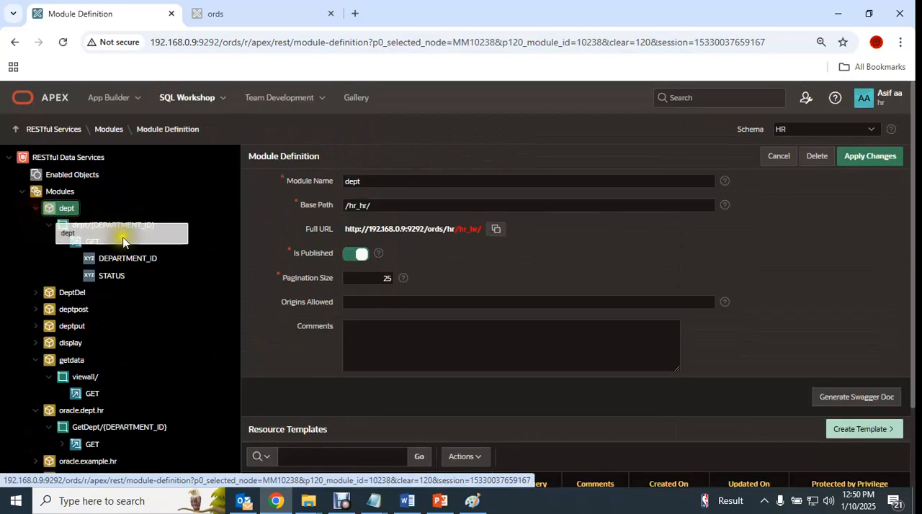
click(97, 224)
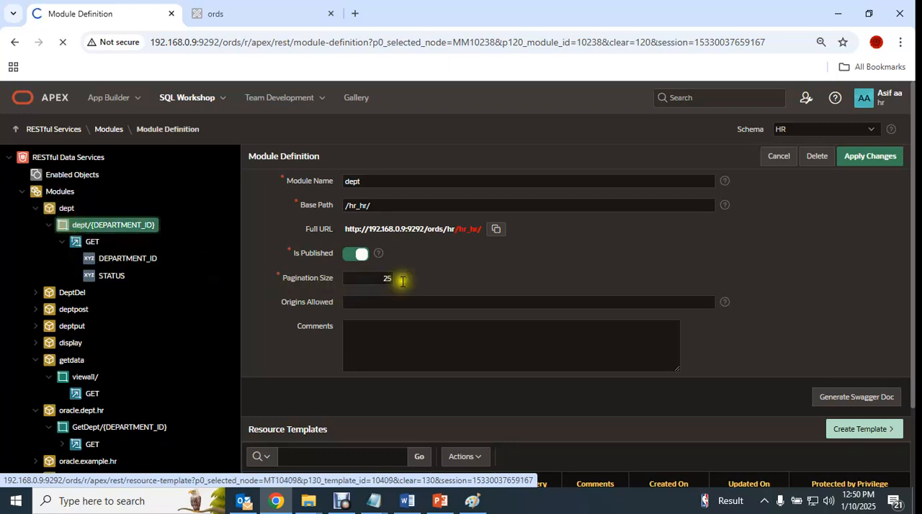
click(92, 241)
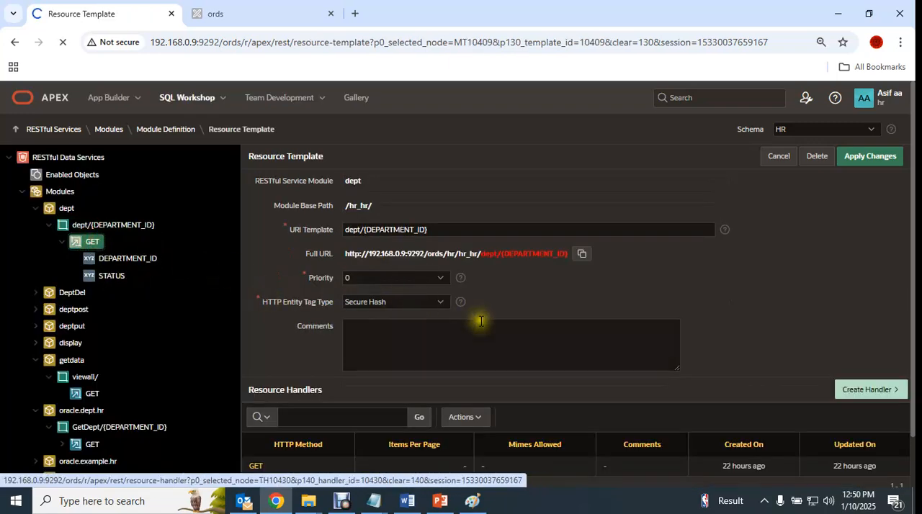
scroll(482, 322, down, 10)
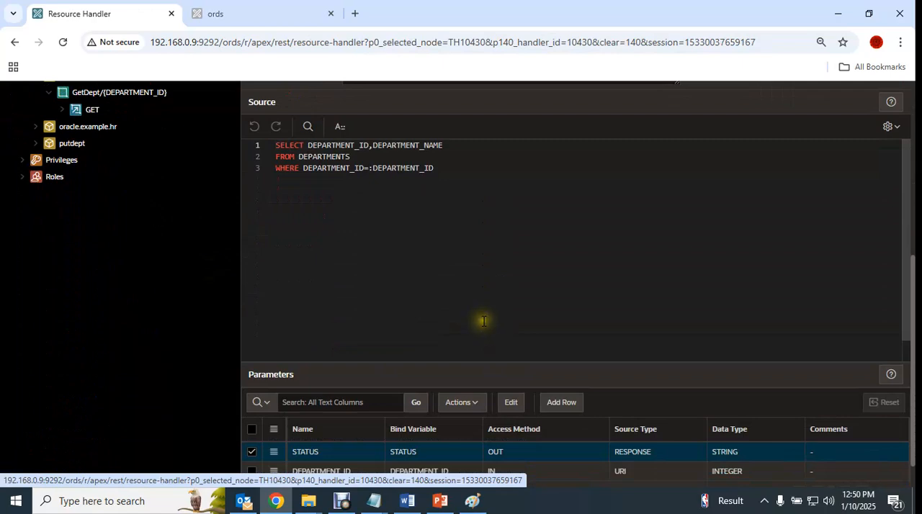
scroll(484, 317, up, 5)
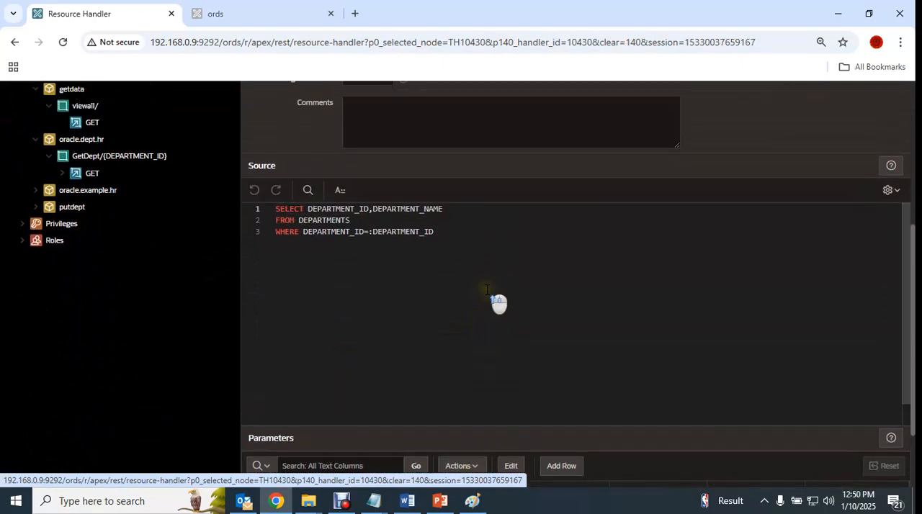
scroll(487, 290, down, 5)
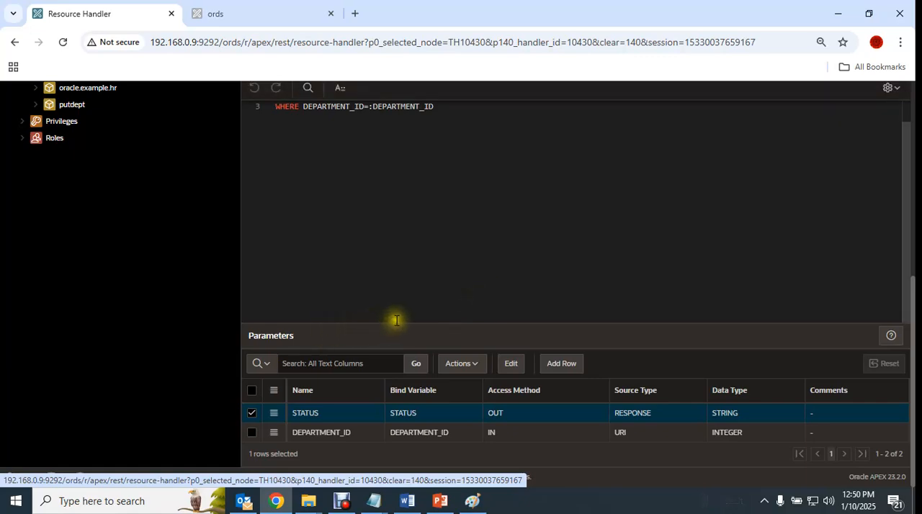
scroll(134, 195, up, 10)
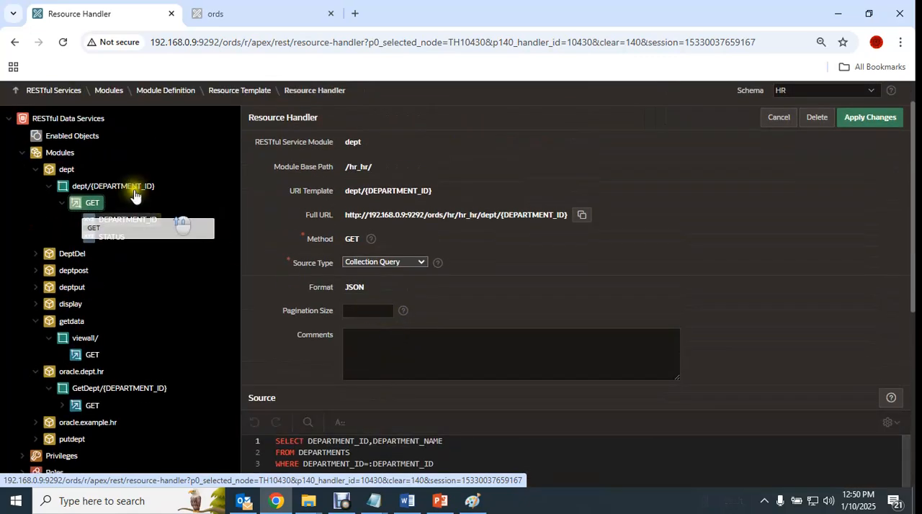
click(38, 170)
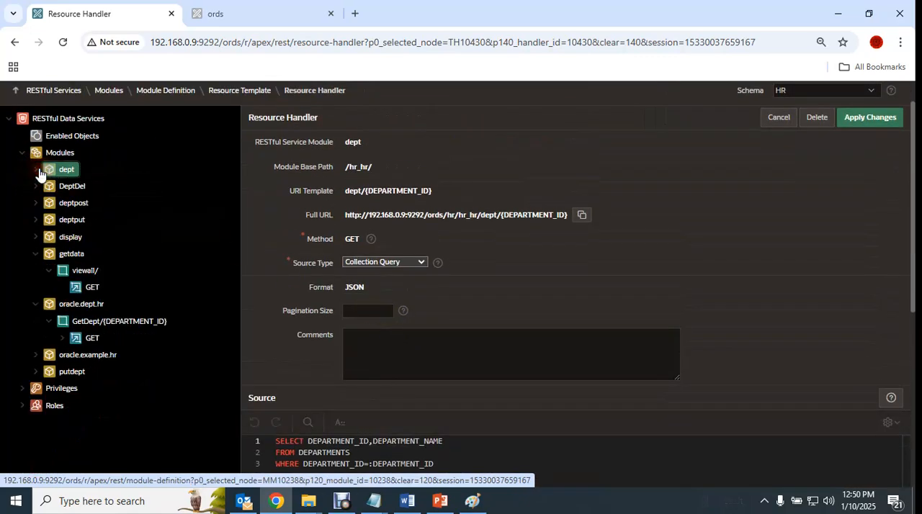
click(37, 254)
- Open the GetDept/{DEPARTMENT_ID} template of oracle.dept.hr and copy its full URL
click(94, 288)
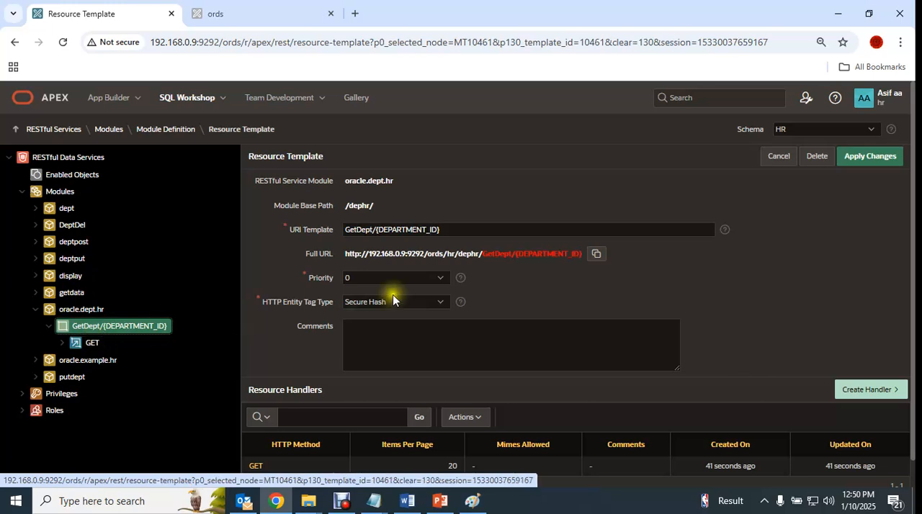
click(597, 255)
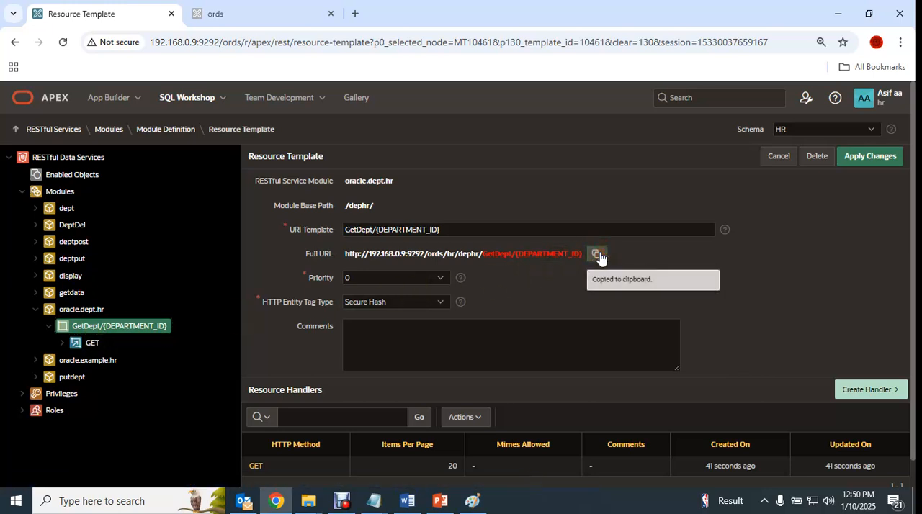
drag(338, 254, 589, 251)
click(536, 276)
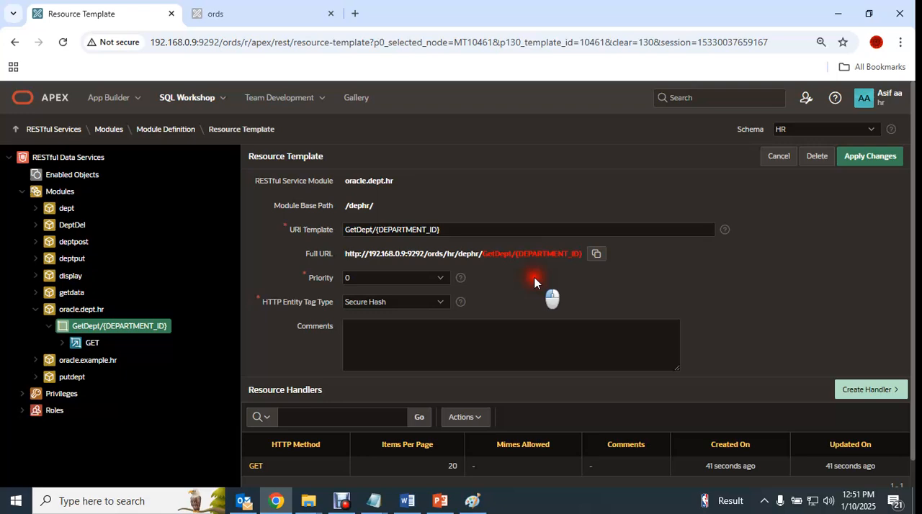
click(223, 18)
click(119, 16)
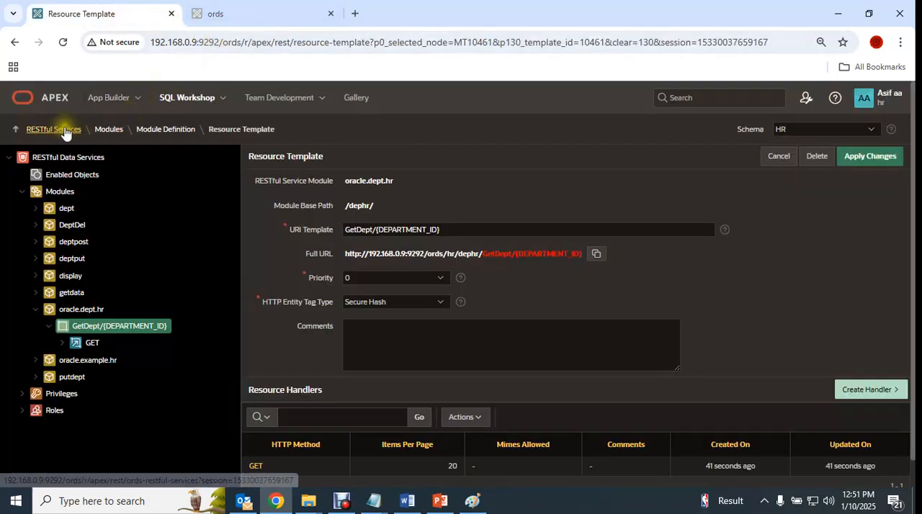
- Open App Builder in a separate browser tab and open page 31 (ords) of the HR application 103 in Page Designer
middle_click(116, 98)
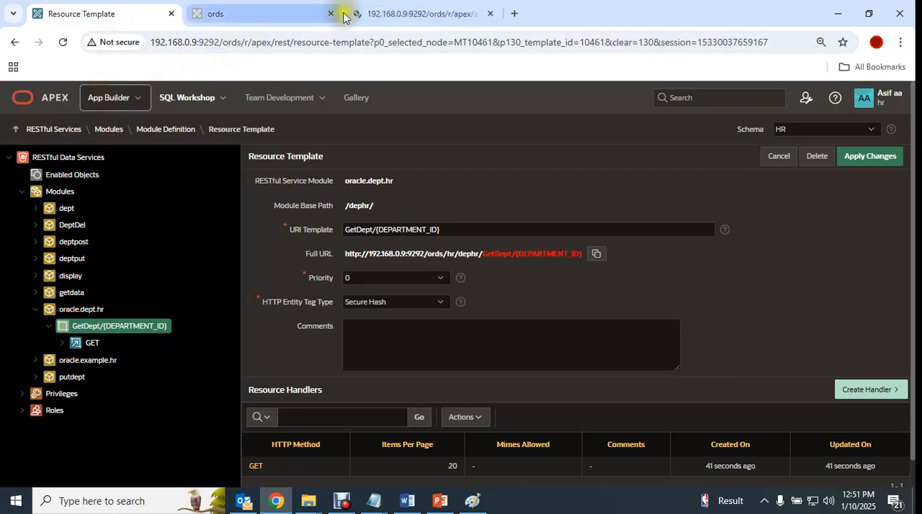
drag(406, 12, 268, 16)
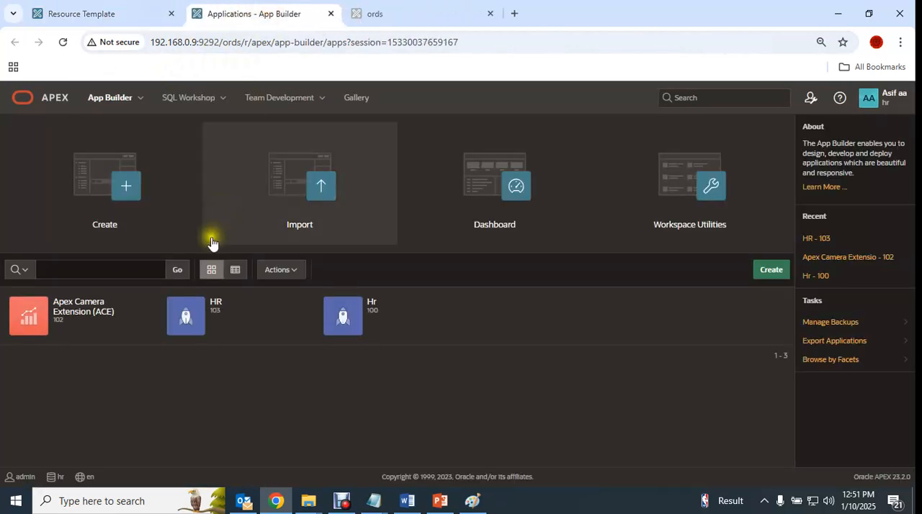
click(223, 312)
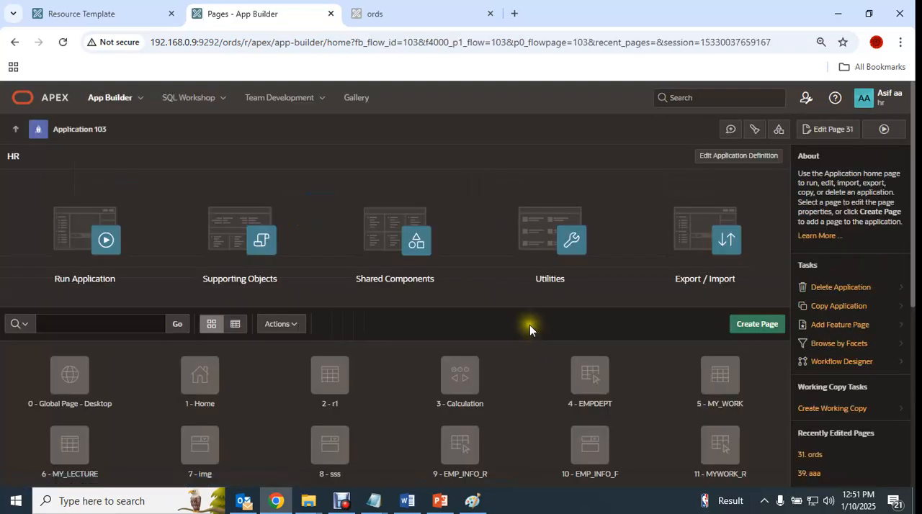
scroll(530, 325, down, 5)
click(720, 336)
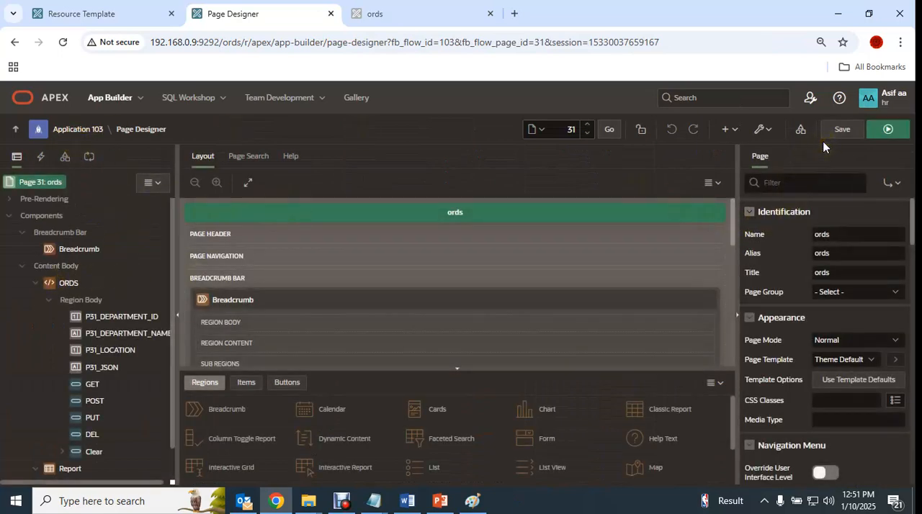
- Examine the properties of the ORDS region and its place in the content body of page 31
scroll(136, 346, down, 1)
scroll(136, 346, up, 1)
click(62, 283)
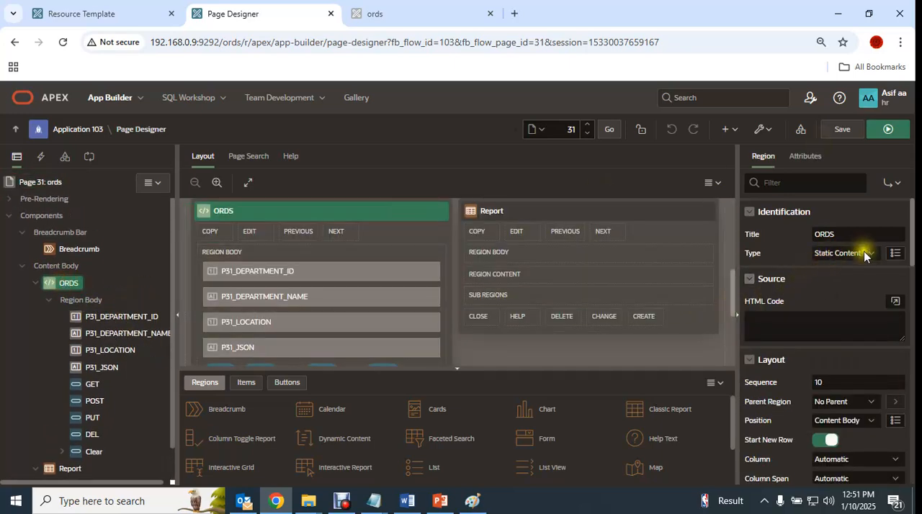
scroll(827, 328, down, 5)
scroll(840, 339, up, 5)
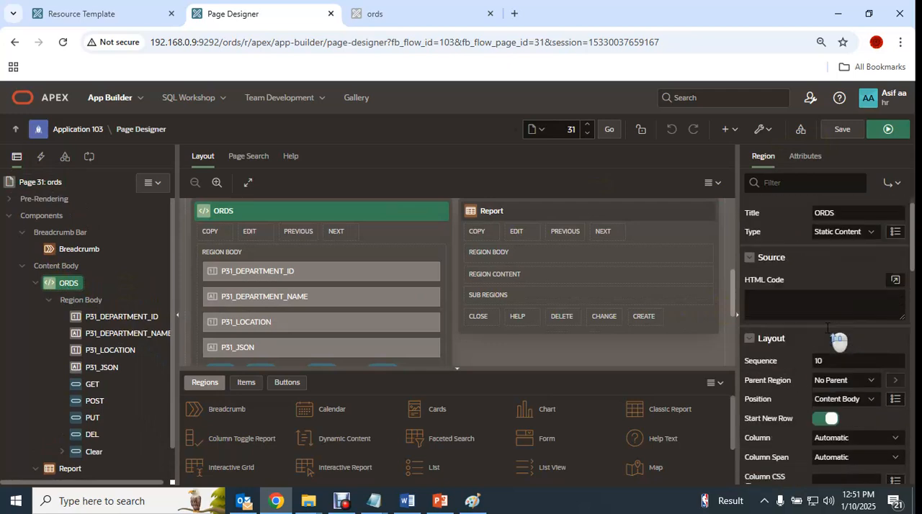
click(113, 317)
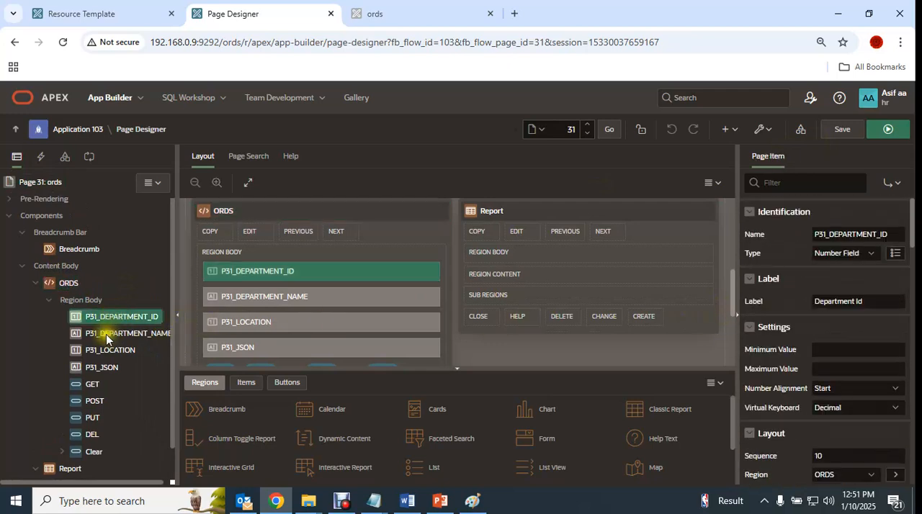
click(60, 284)
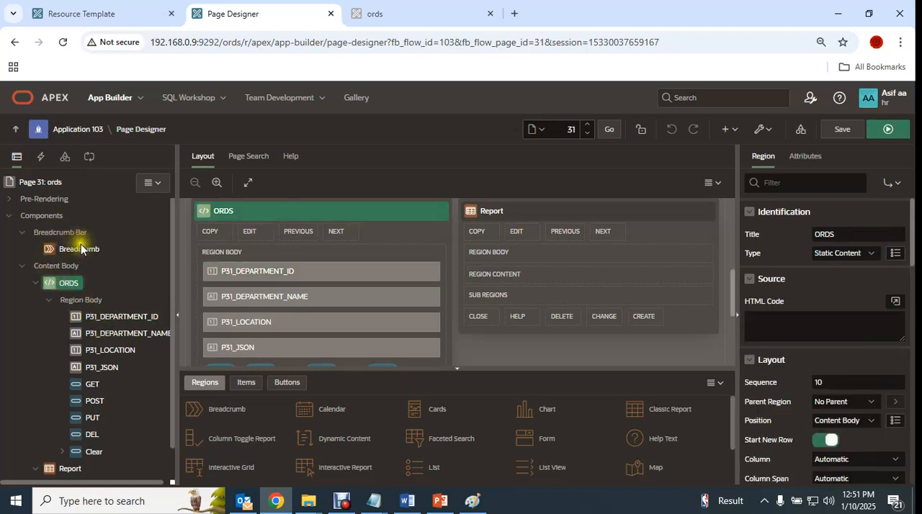
click(54, 266)
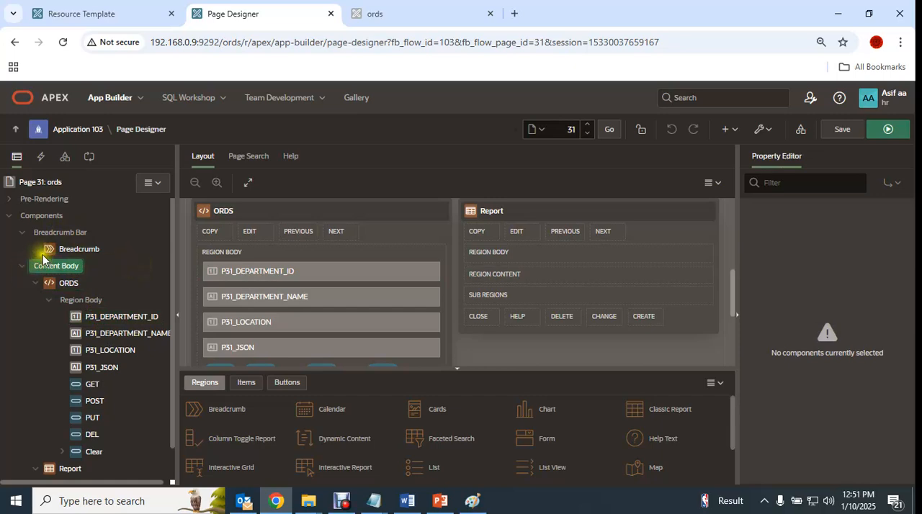
- Check which components can be created under the page's Components node and under the ORDS region
right_click(52, 216)
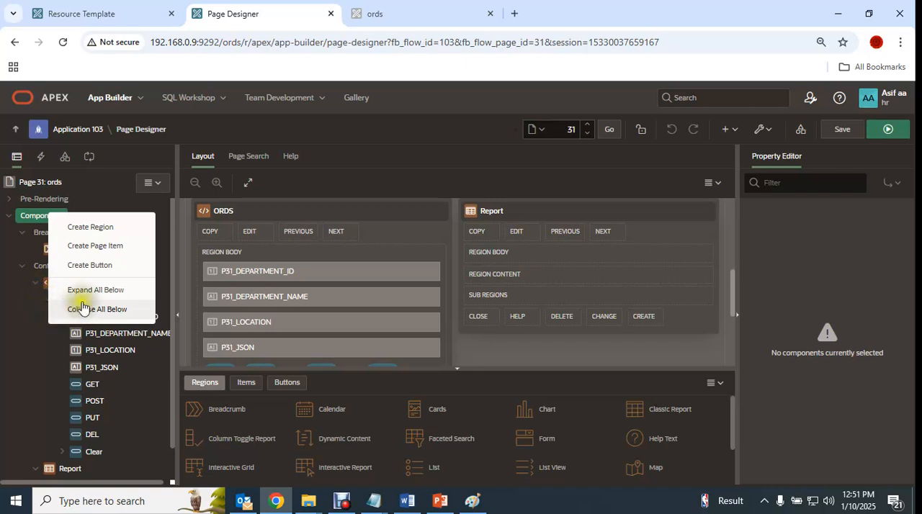
click(146, 347)
click(67, 284)
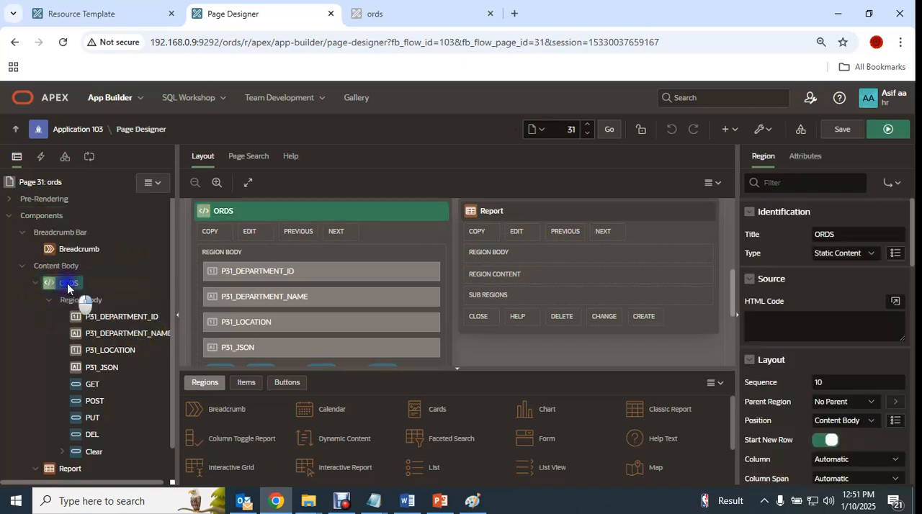
right_click(66, 283)
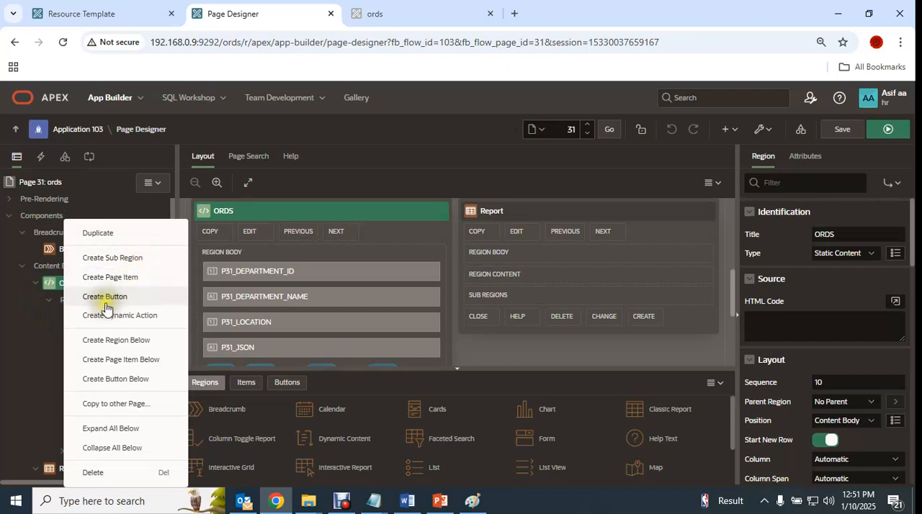
click(31, 337)
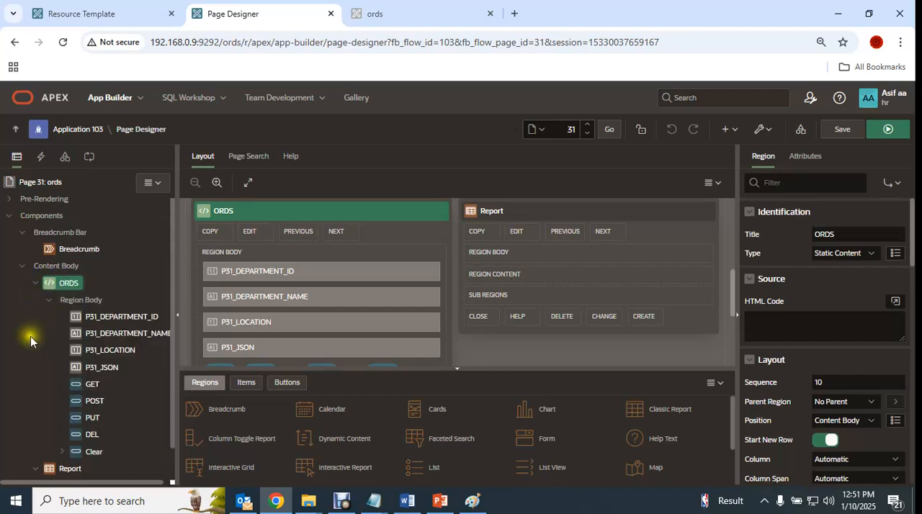
- Examine the type and label of the department ID, department name, location and JSON items, plus the GET button, in the ORDS region
click(113, 316)
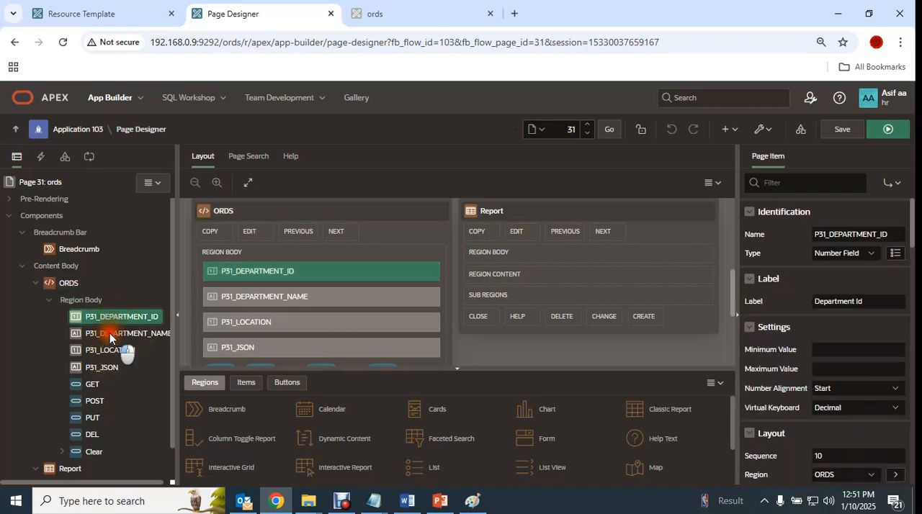
click(112, 333)
click(108, 350)
click(101, 367)
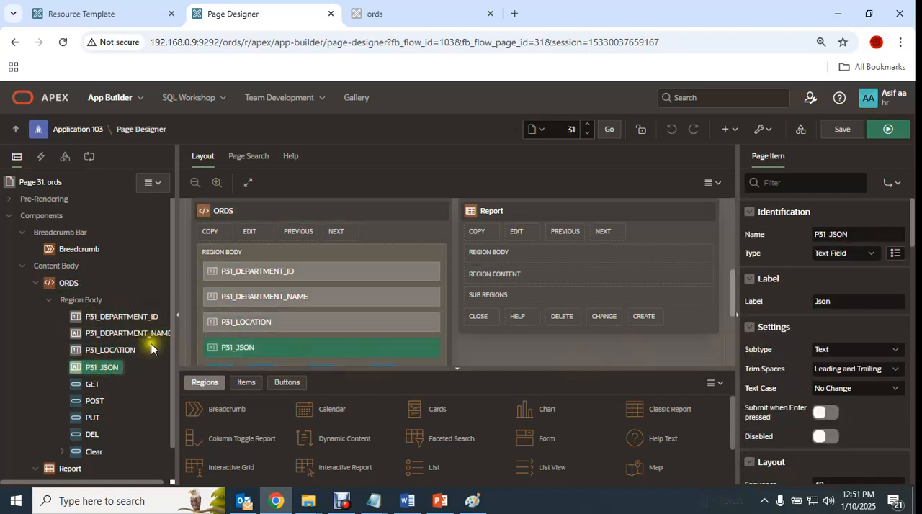
scroll(309, 323, down, 1)
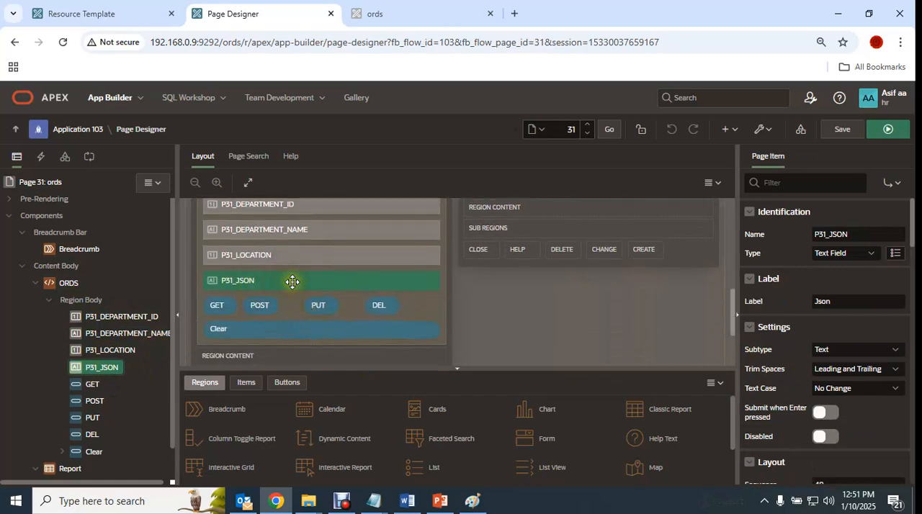
click(108, 317)
click(108, 334)
click(106, 351)
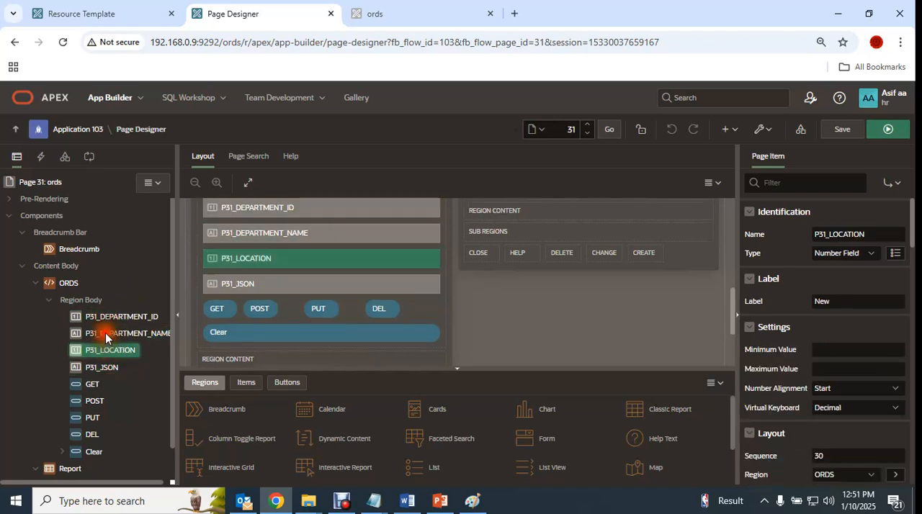
click(105, 334)
click(106, 317)
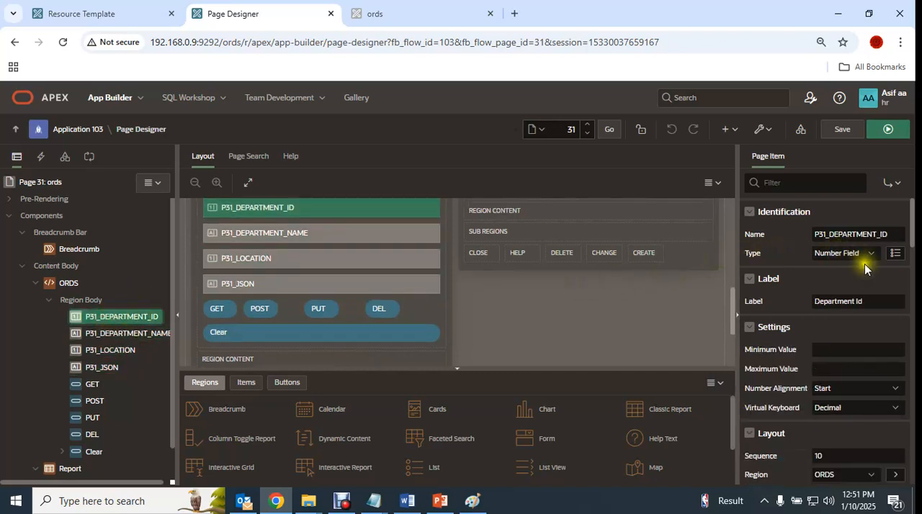
click(110, 351)
click(108, 333)
click(110, 350)
click(107, 364)
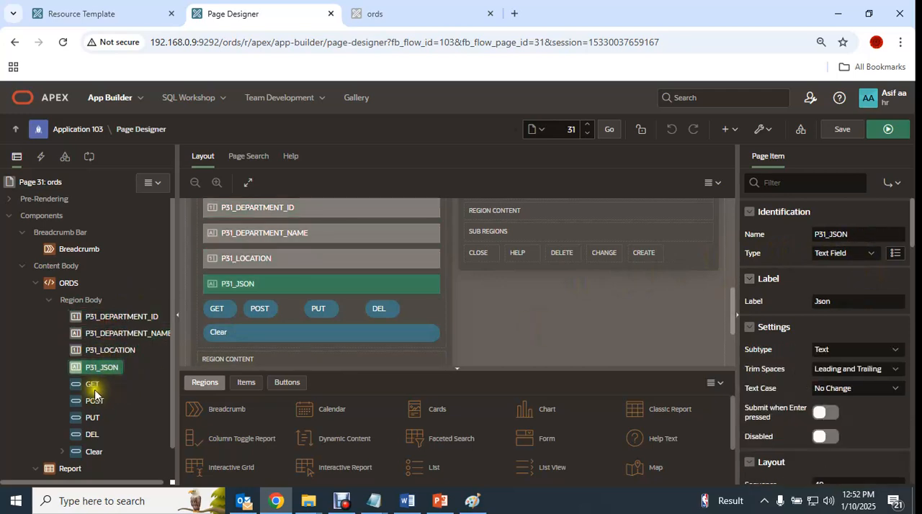
click(93, 384)
- Add a trial page item and a trial button to the ORDS region body, and delete both
scroll(134, 410, down, 1)
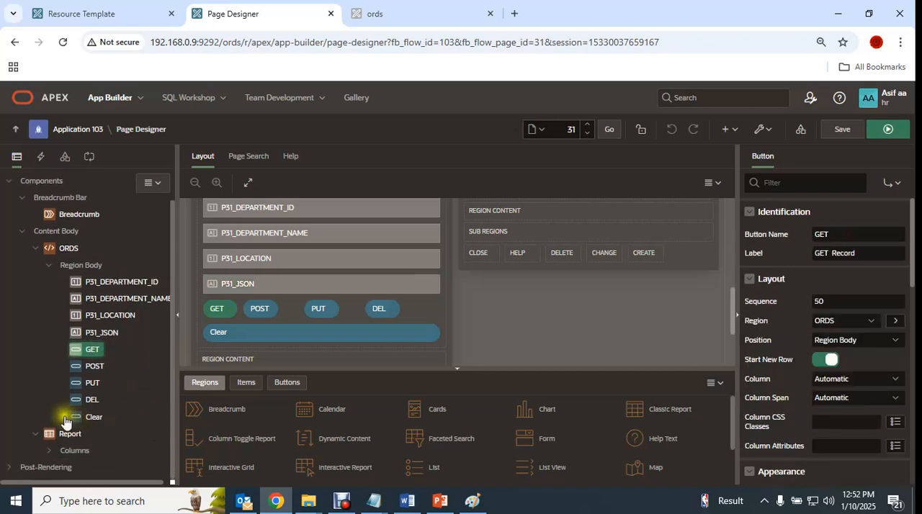
right_click(76, 266)
click(144, 300)
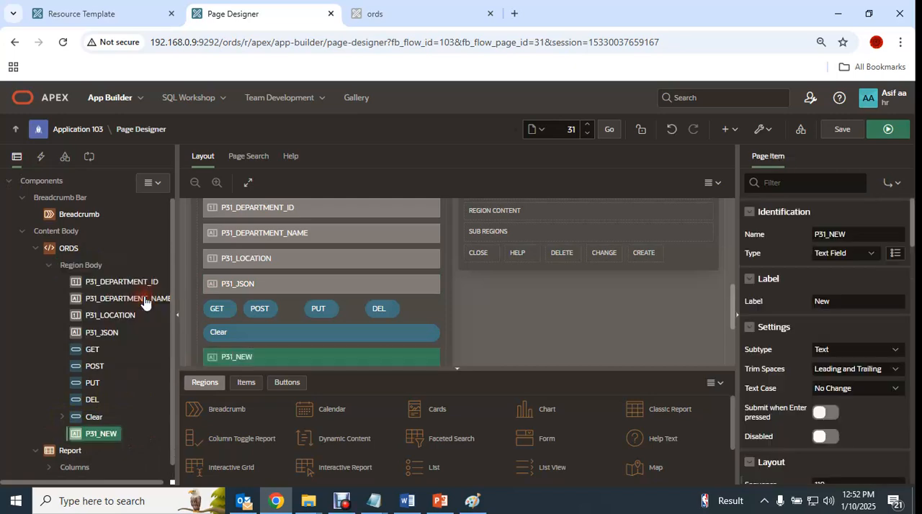
right_click(84, 266)
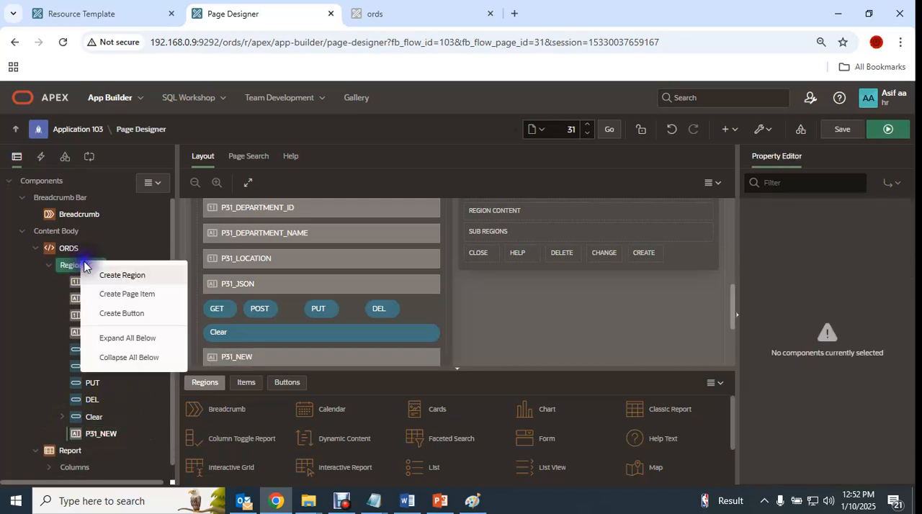
click(146, 311)
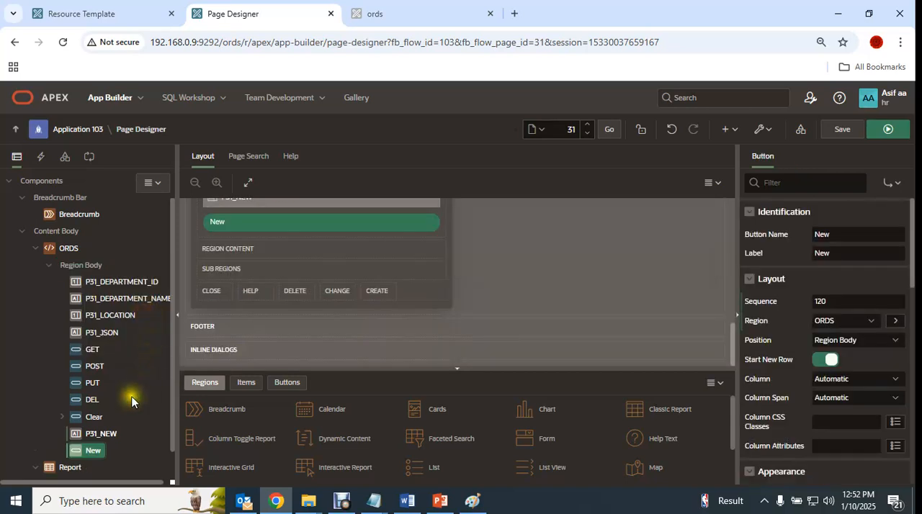
ctrl+click(98, 435)
key(Delete)
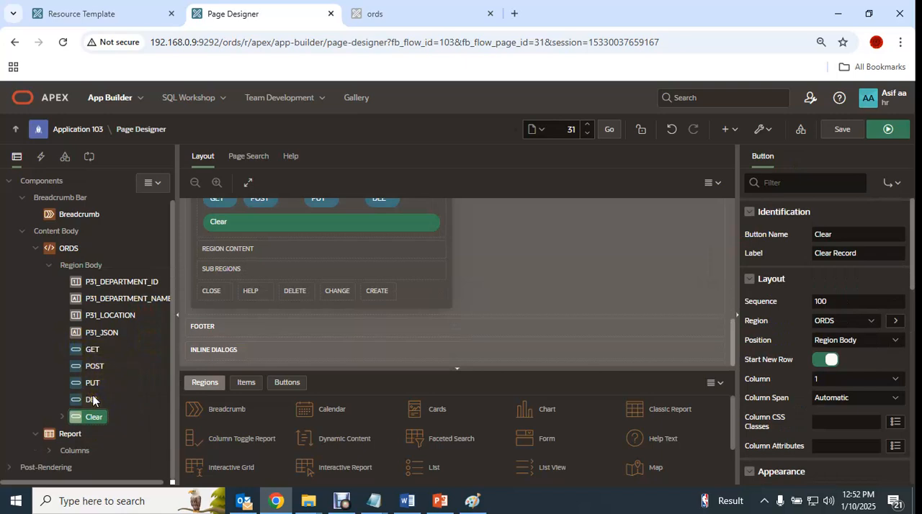
scroll(133, 370, up, 2)
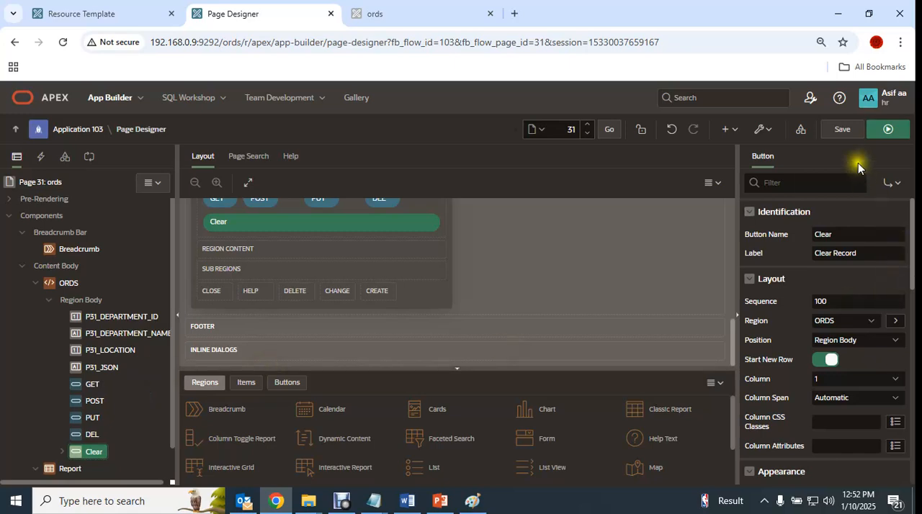
- Look at the running ords page and its Department Id field, and return to Page Designer
click(393, 7)
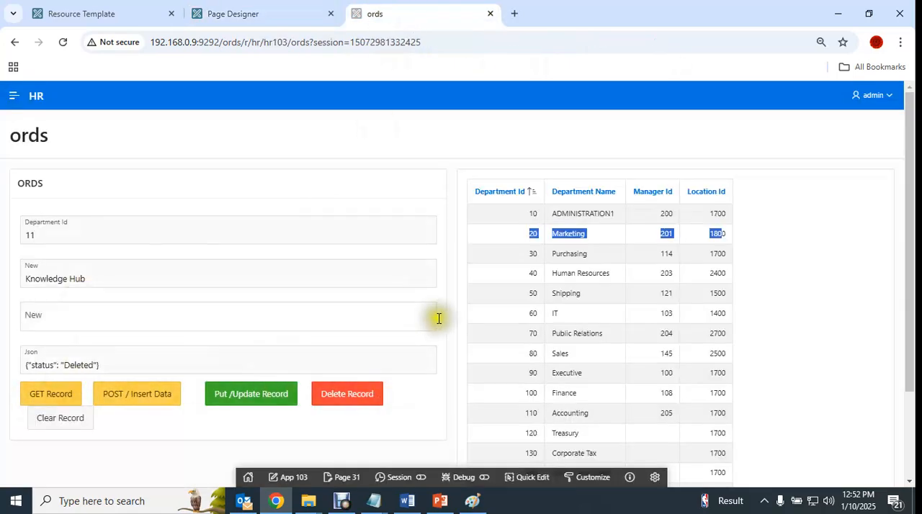
click(98, 237)
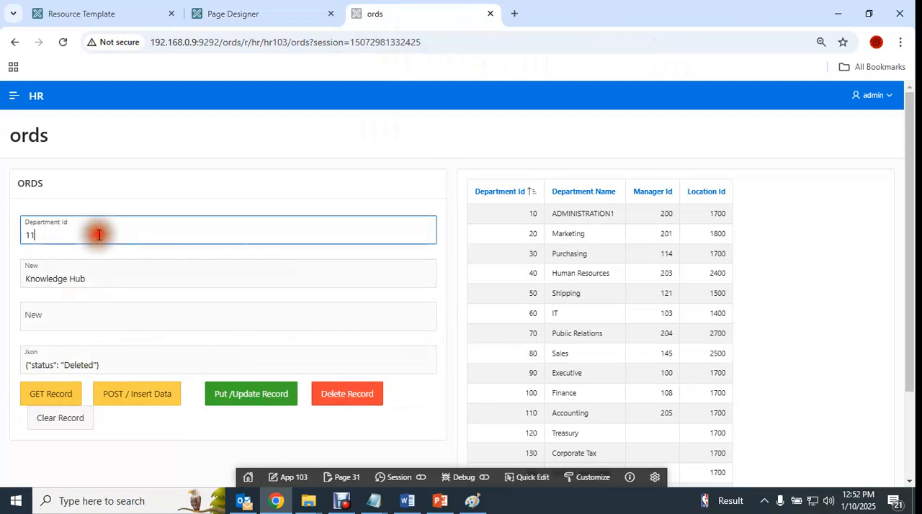
click(234, 10)
- Add a trial process under the page's Processes node and delete it
click(88, 156)
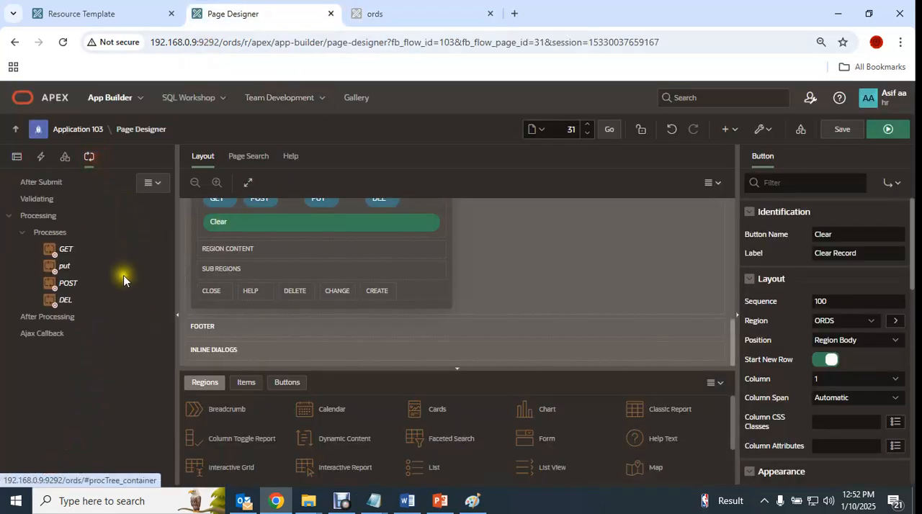
click(51, 232)
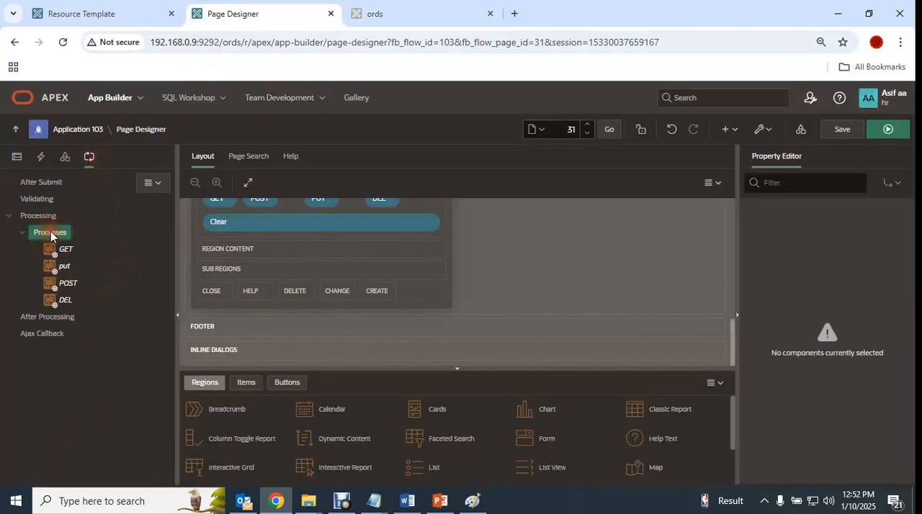
right_click(50, 232)
click(101, 247)
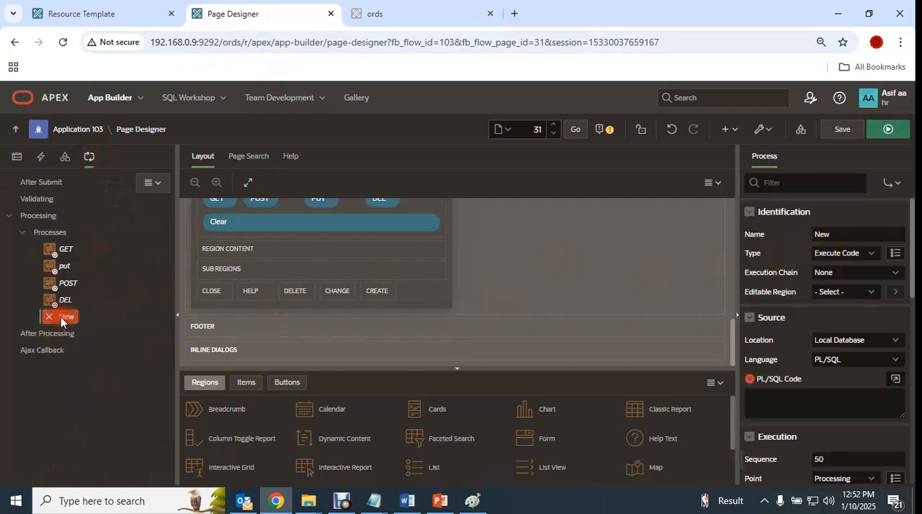
key(Delete)
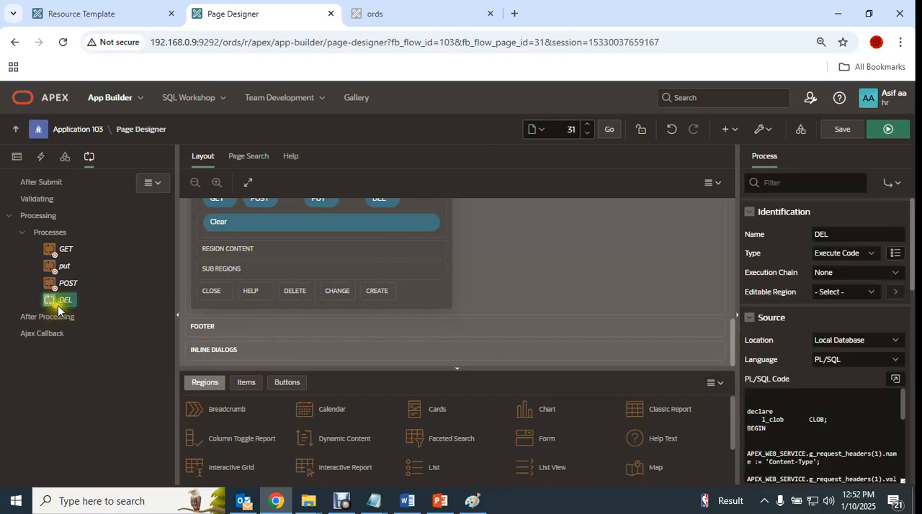
- Open the GET process's PL/SQL code in the code editor and compare its p_url with the GetDept/{DEPARTMENT_ID} template's full URL
click(61, 249)
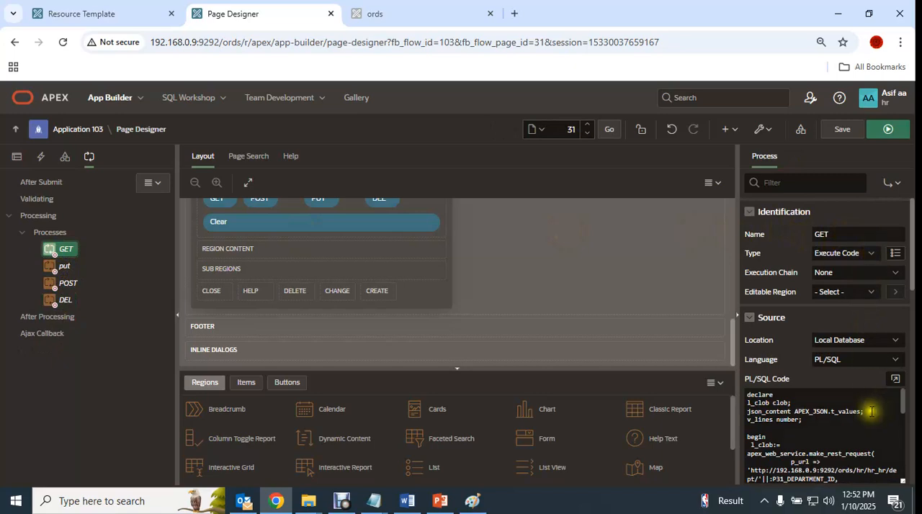
click(896, 379)
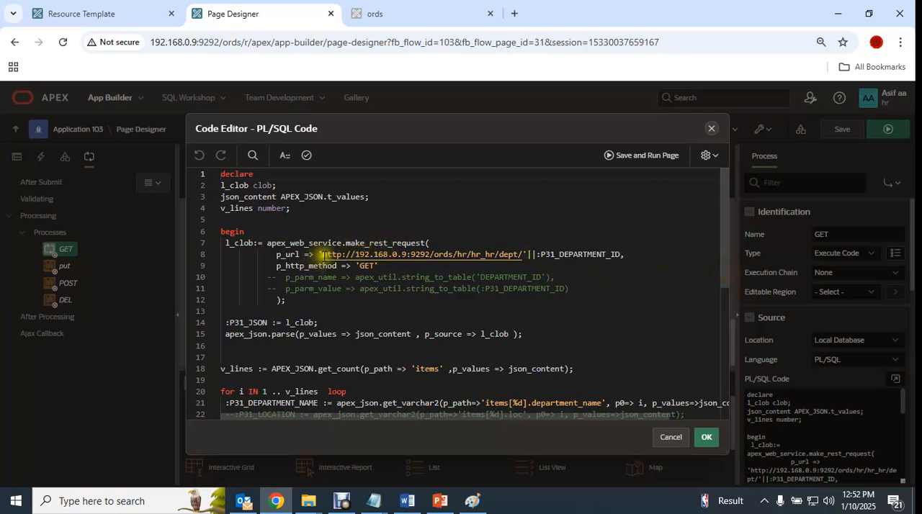
click(92, 12)
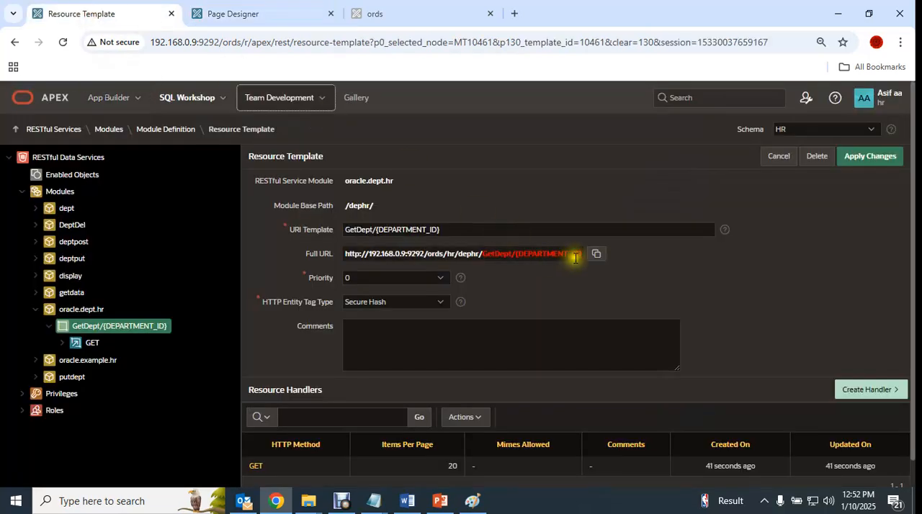
drag(384, 254, 545, 253)
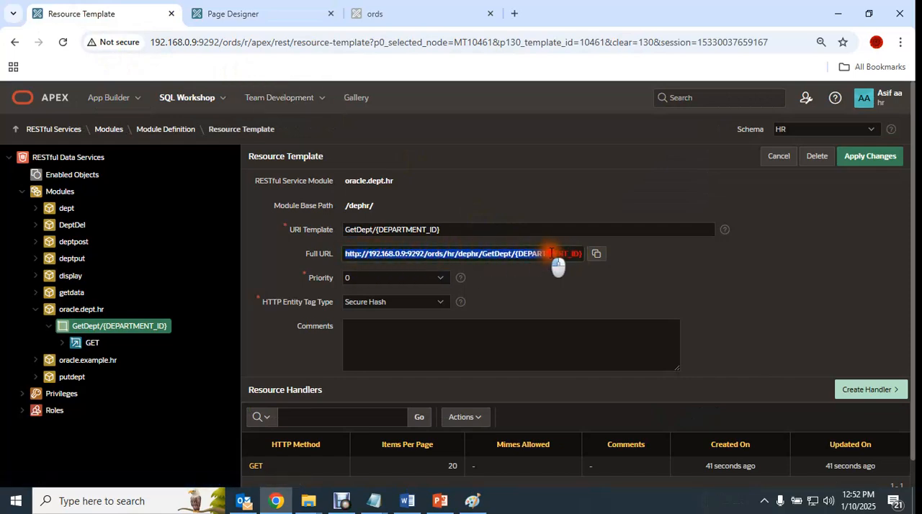
click(528, 276)
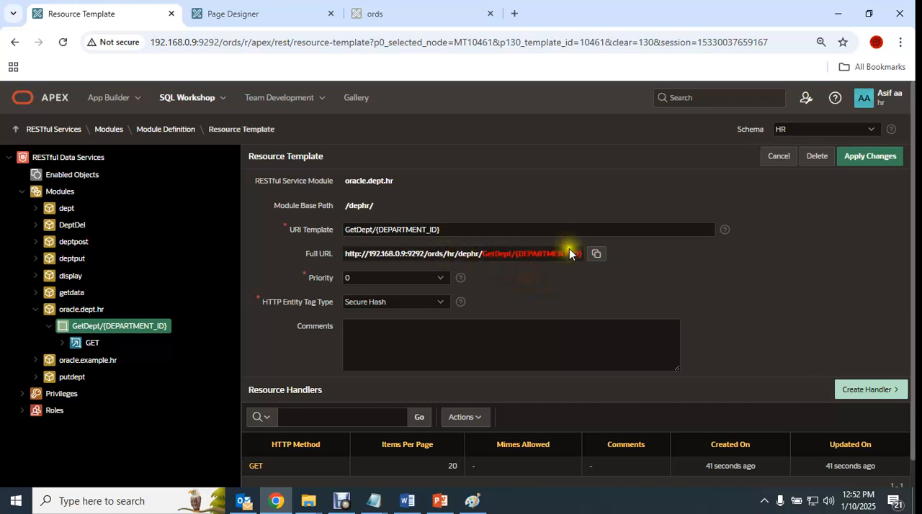
- Copy the GetDept template's full URL and load it in a new browser tab with 10 in place of {DEPARTMENT_ID}
click(602, 259)
click(514, 13)
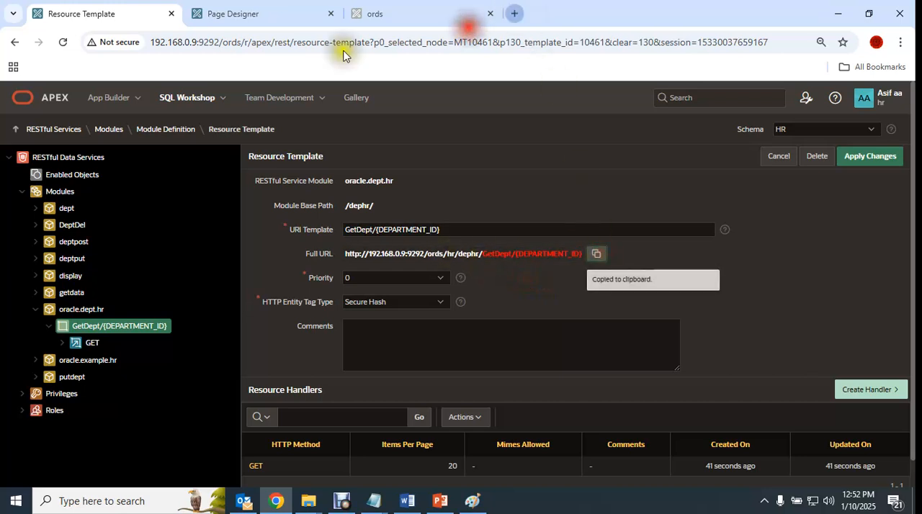
key(ctrl+v)
drag(314, 42, 511, 43)
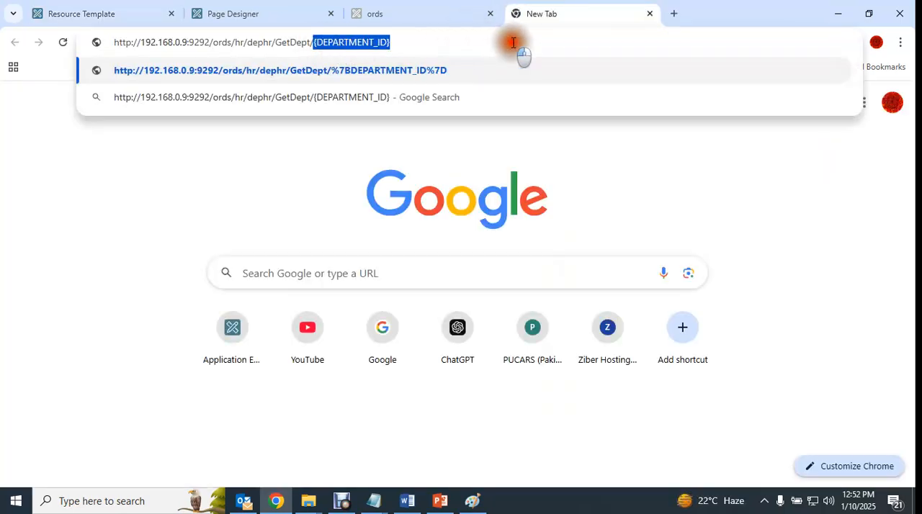
text(10)
key(Return)
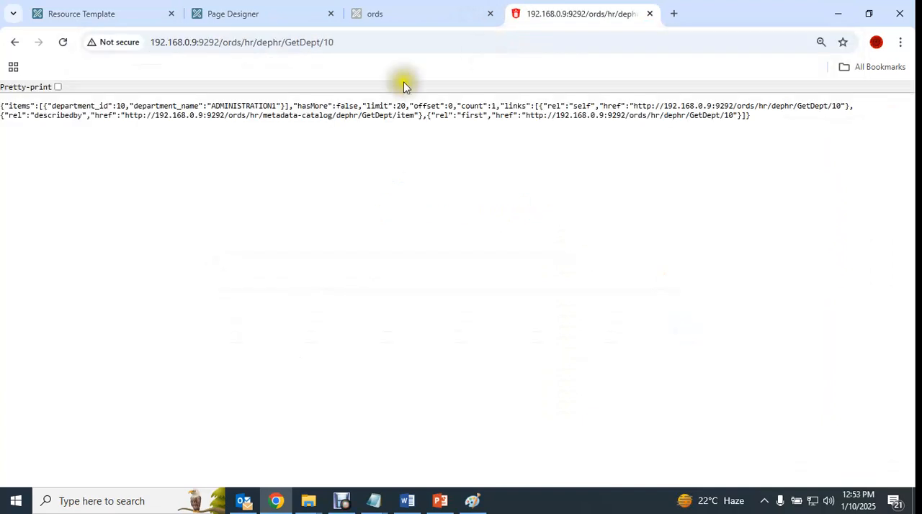
- Examine the JSON response and the running ords page's fields, and return to the GET process code in Page Designer
mouse_move(9, 106)
mouse_down()
mouse_move(780, 121)
mouse_move(760, 134)
mouse_move(749, 131)
mouse_move(761, 117)
mouse_move(16, 118)
mouse_move(4, 109)
mouse_up()
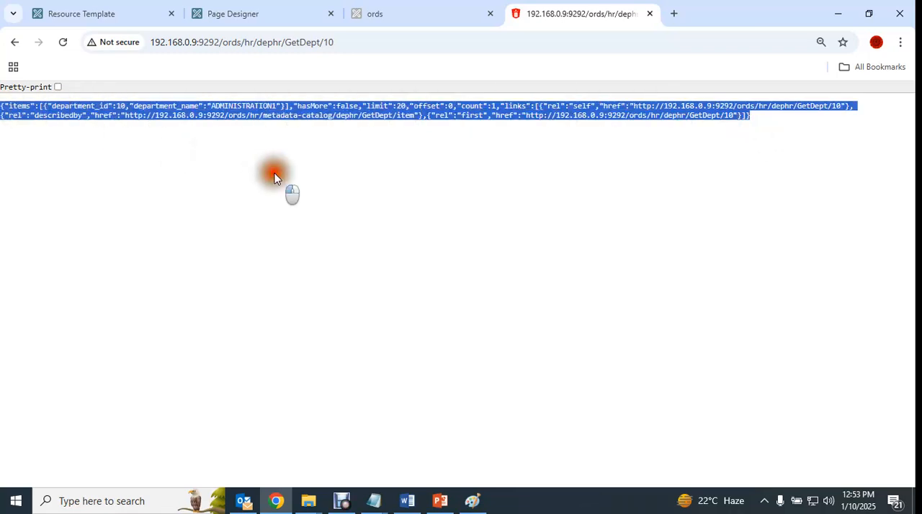
click(274, 177)
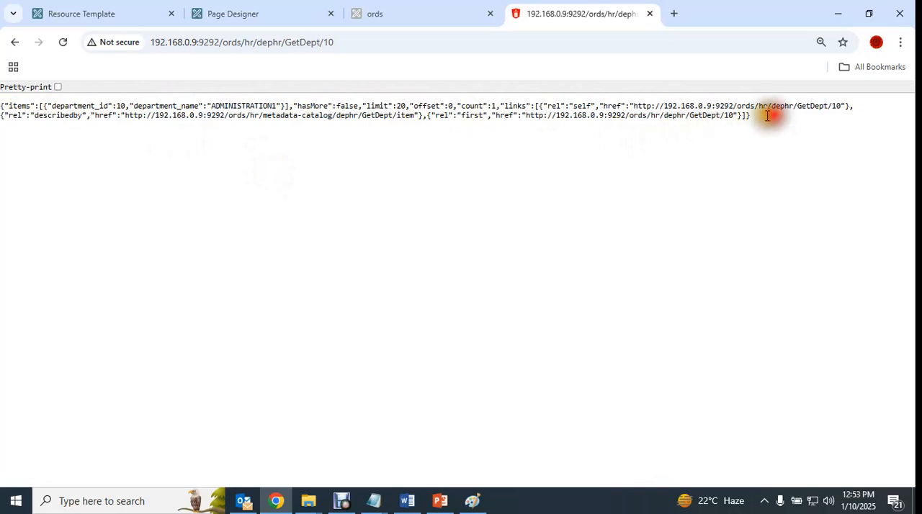
click(391, 13)
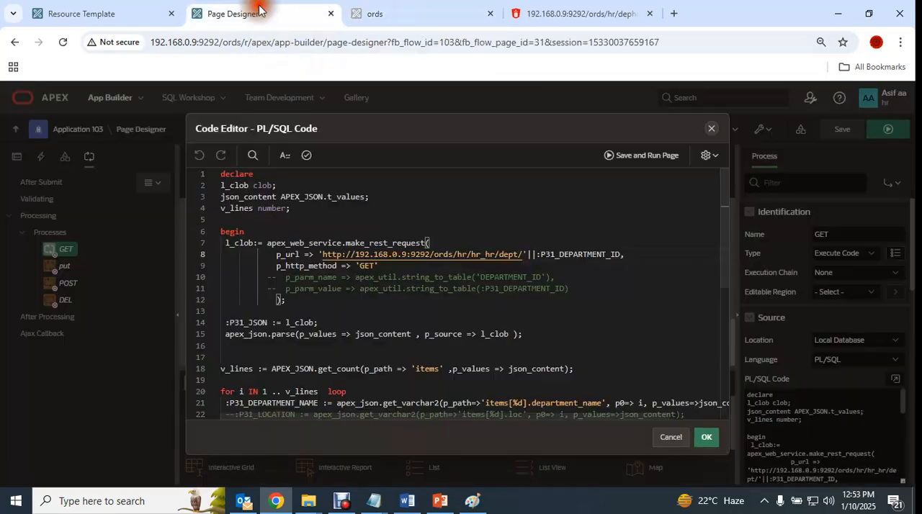
click(260, 11)
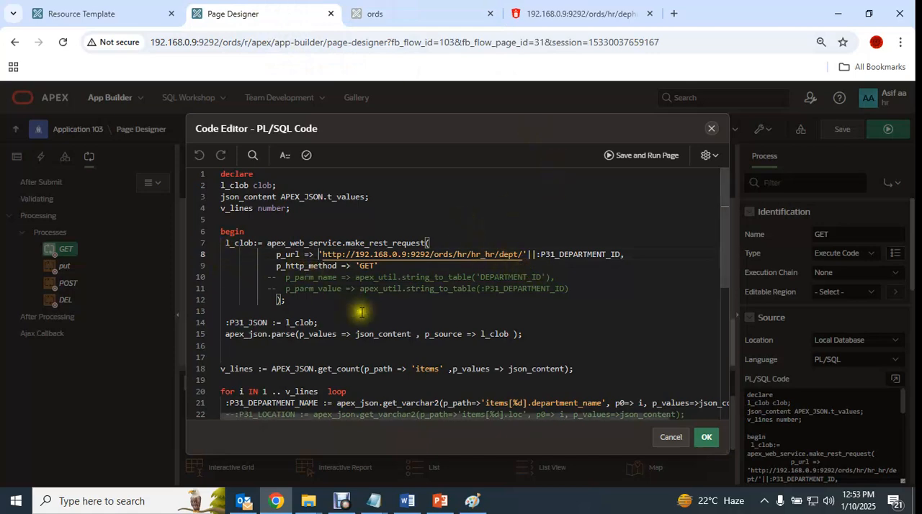
- Open the Explaination PDF from the PUT_POST_DELETE_INSERT (Restfull API) folder in Adobe Reader, minimise the folder window, and maximise the PDF
mouse_move(408, 504)
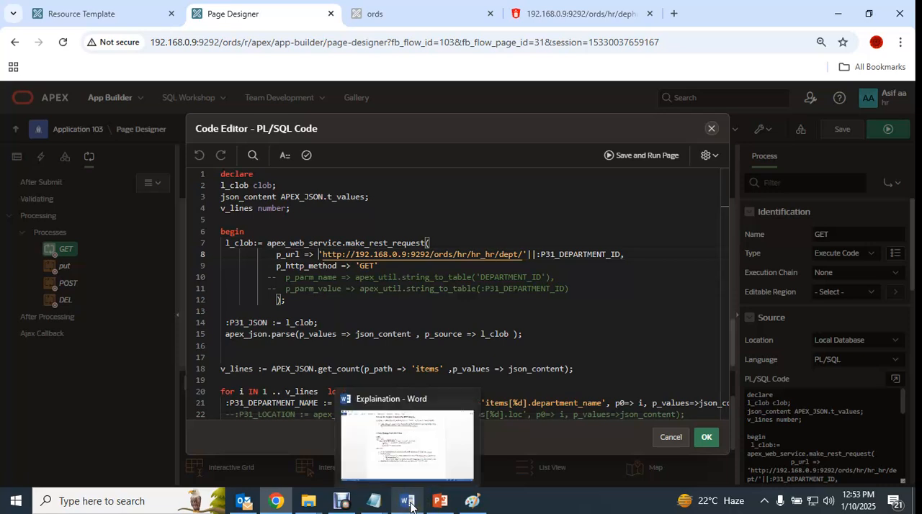
mouse_move(308, 503)
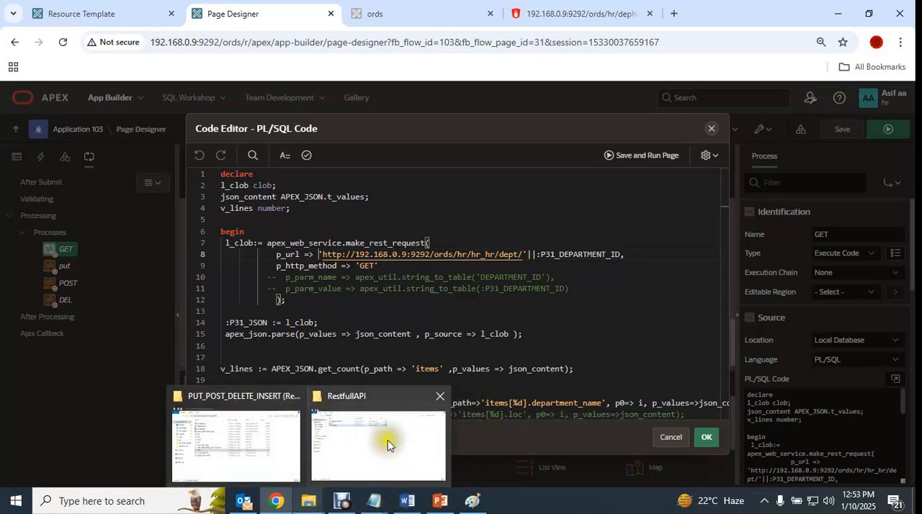
click(260, 439)
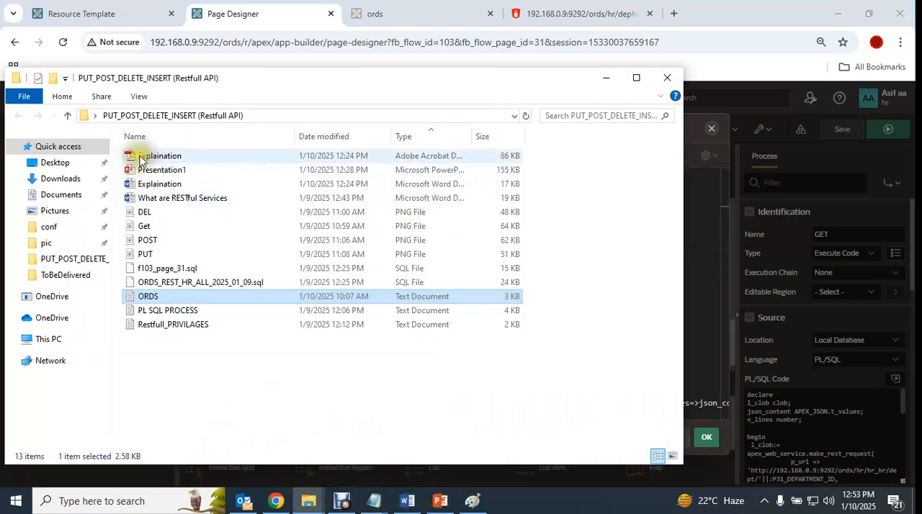
double_click(164, 158)
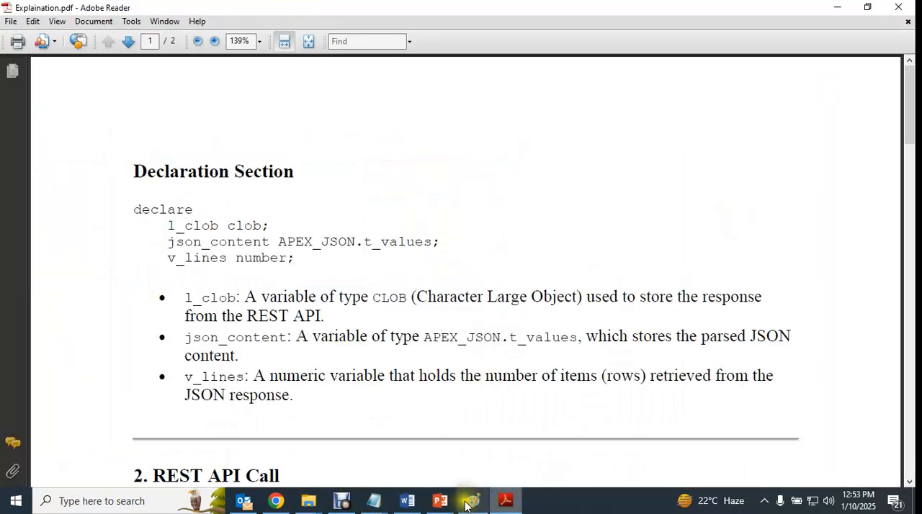
click(867, 7)
drag(427, 41, 681, 54)
click(422, 91)
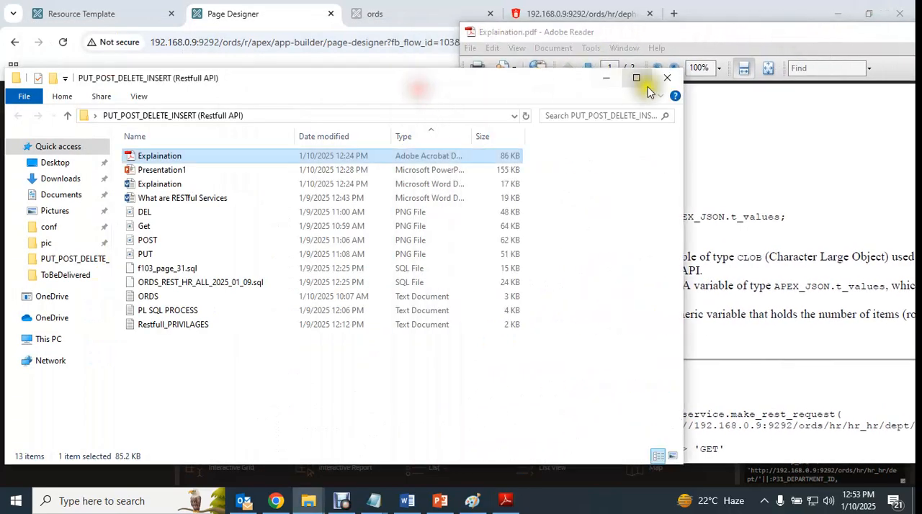
click(605, 77)
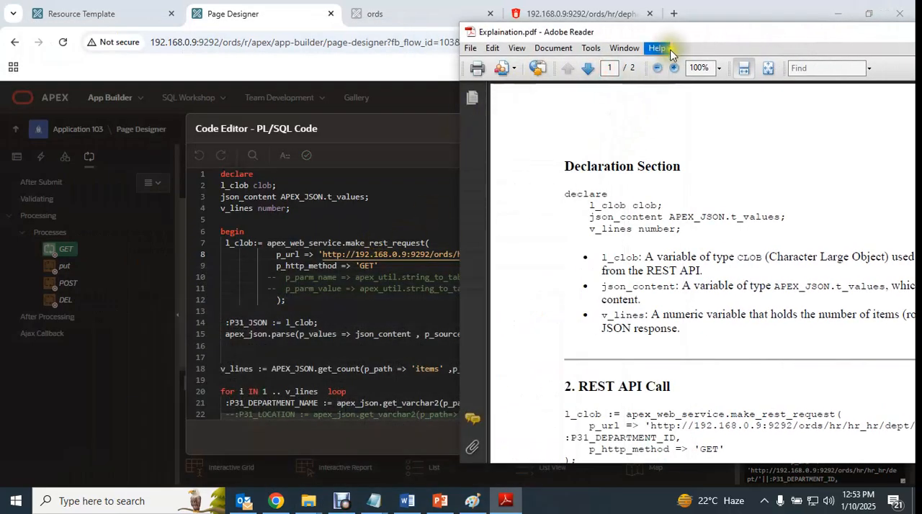
drag(673, 36, 624, 26)
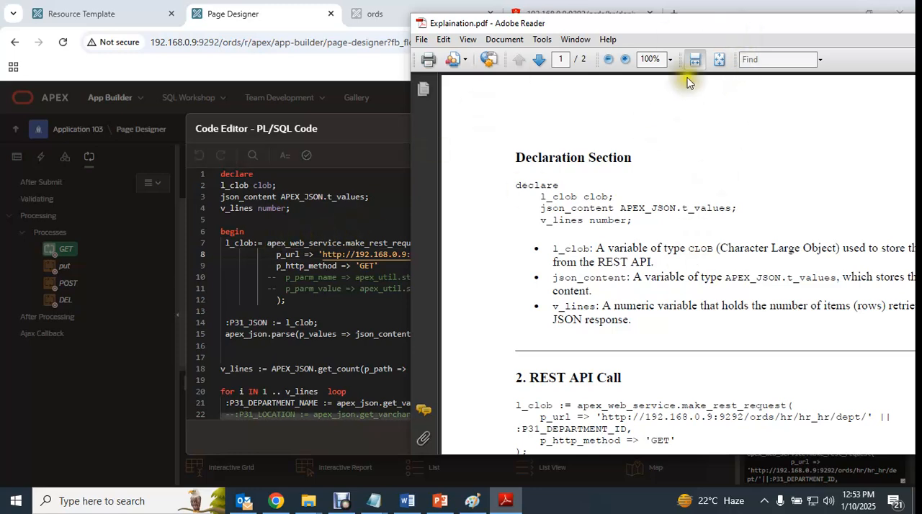
double_click(689, 24)
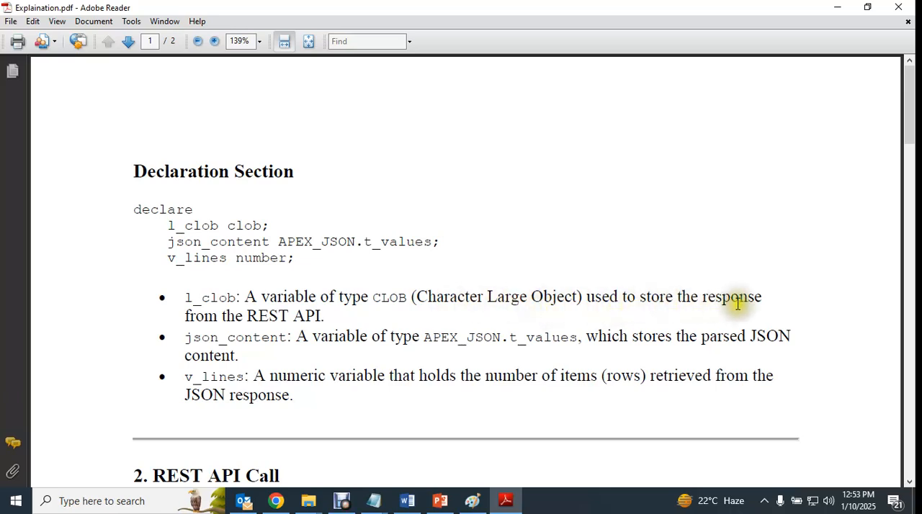
- Read the PDF's Declaration Section on the l_clob and json_content variables
drag(324, 318, 164, 294)
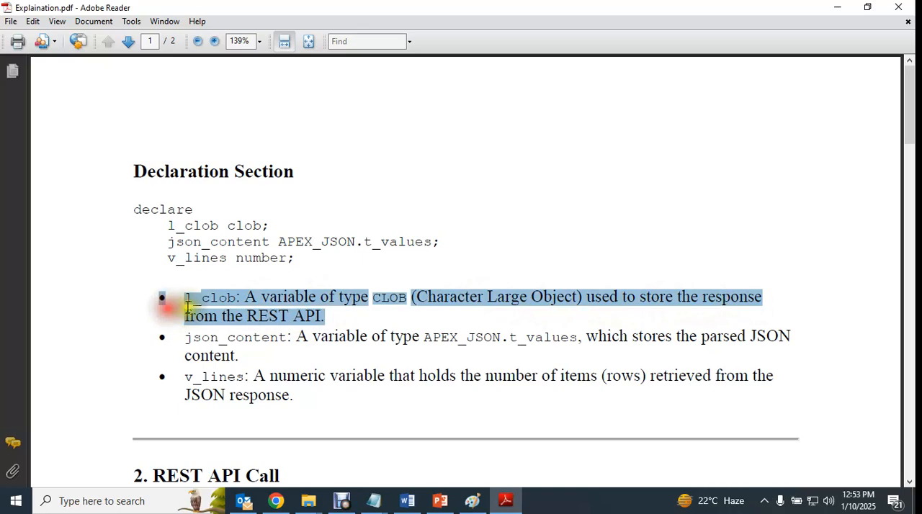
drag(328, 321, 190, 297)
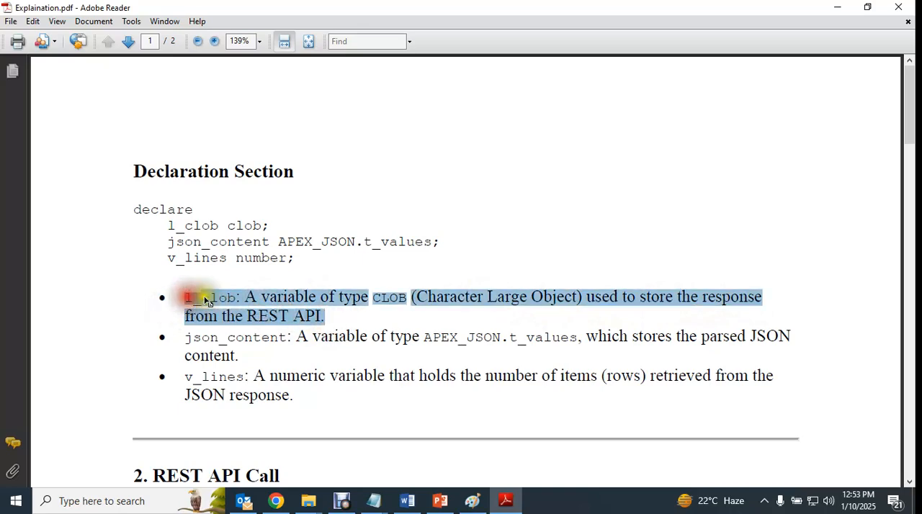
click(386, 323)
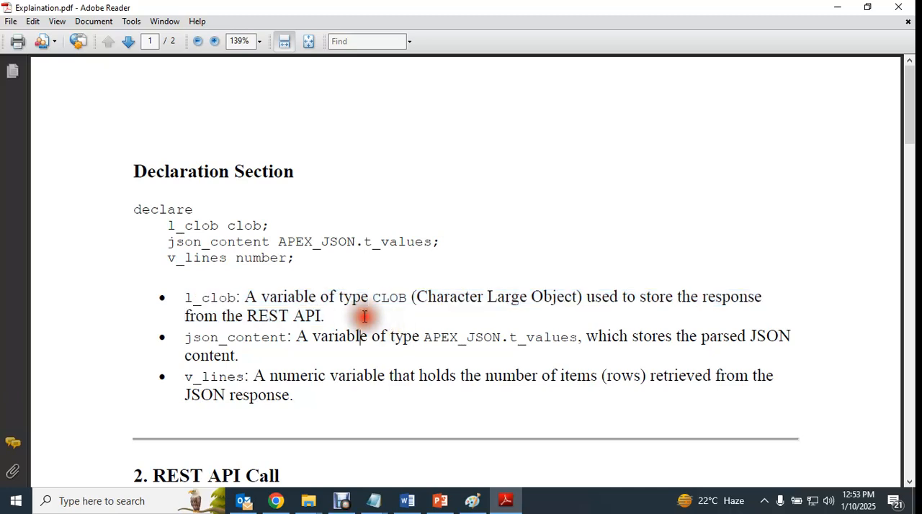
drag(328, 318, 189, 295)
drag(172, 225, 271, 226)
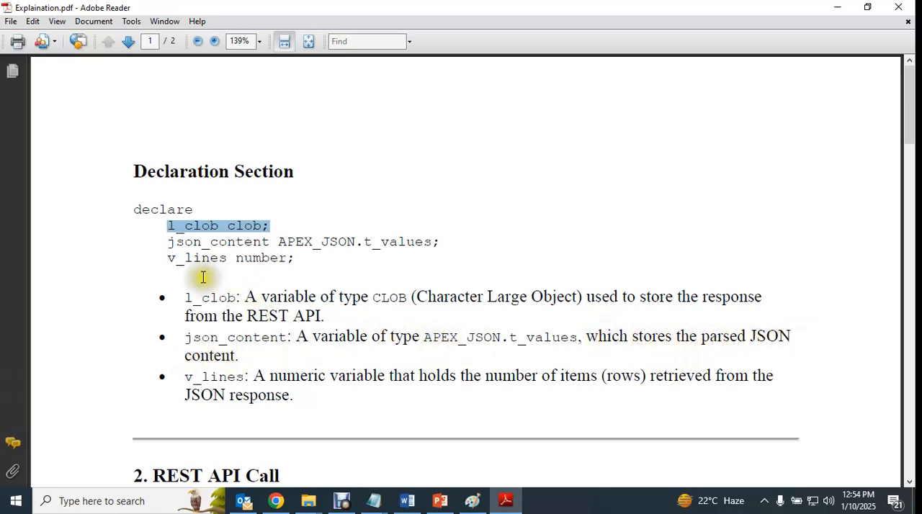
drag(165, 246, 447, 248)
click(367, 267)
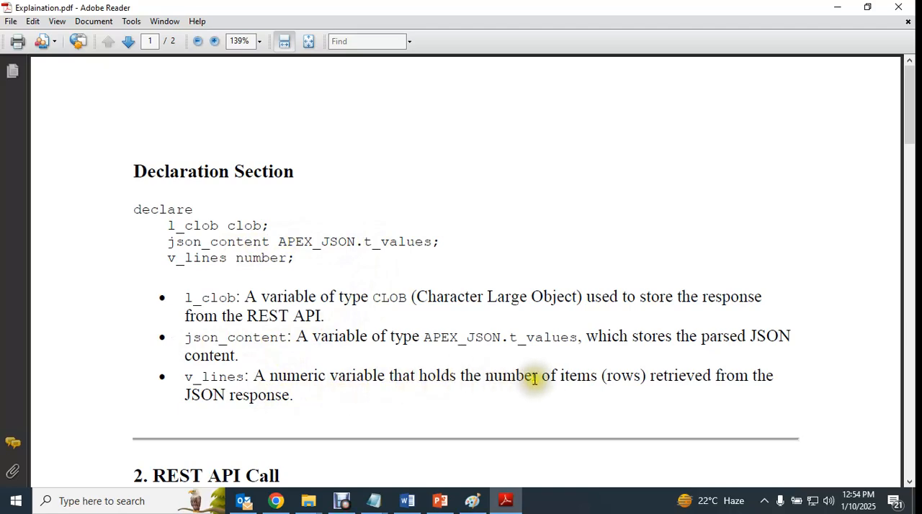
- Read the v_lines explanation and the start of the REST API Call section, and switch back to the GET code in Chrome
drag(294, 395, 189, 395)
click(260, 378)
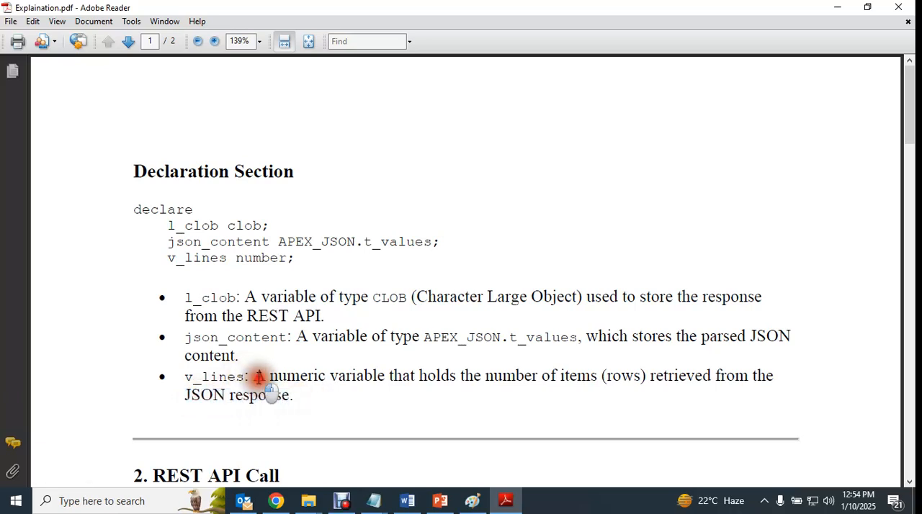
drag(259, 377, 293, 397)
click(259, 378)
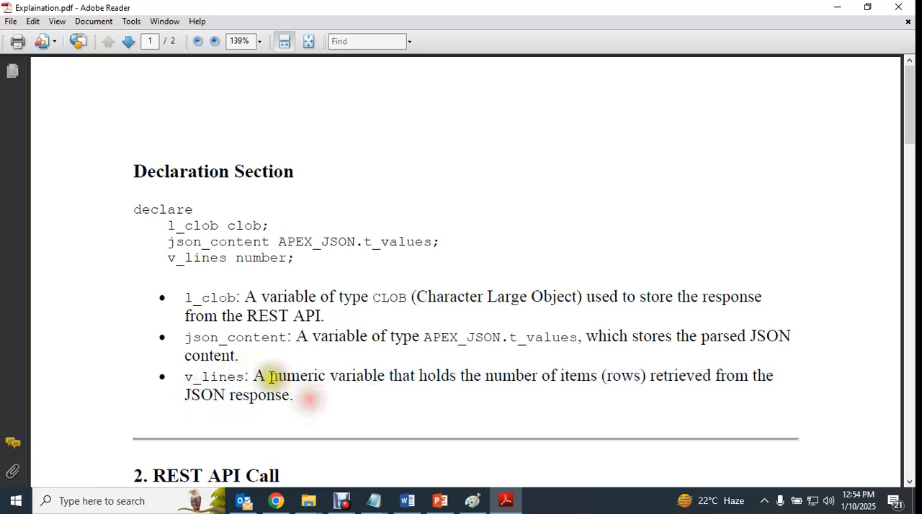
drag(255, 378, 300, 392)
click(305, 396)
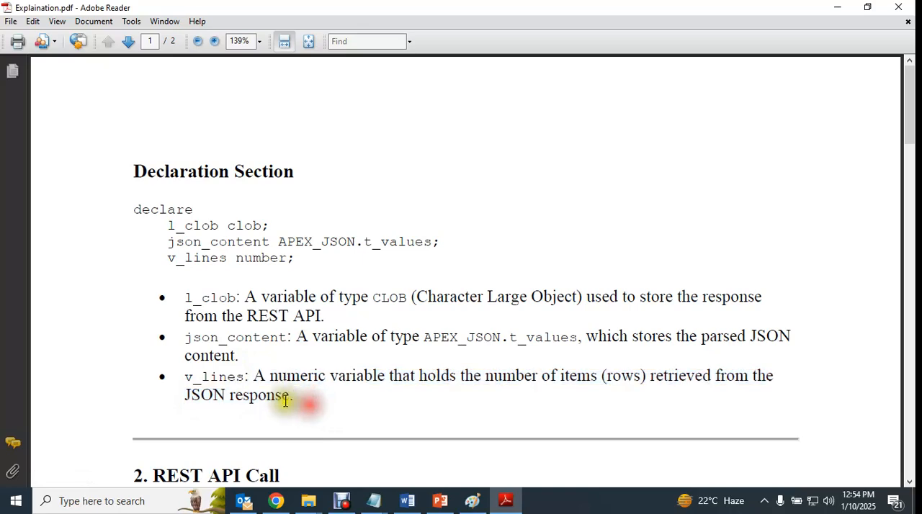
drag(259, 377, 301, 401)
click(314, 405)
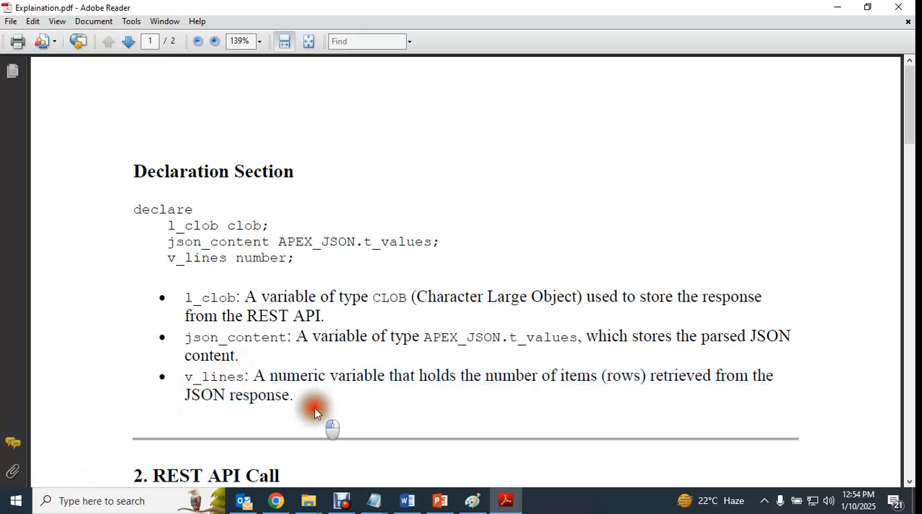
drag(185, 377, 240, 376)
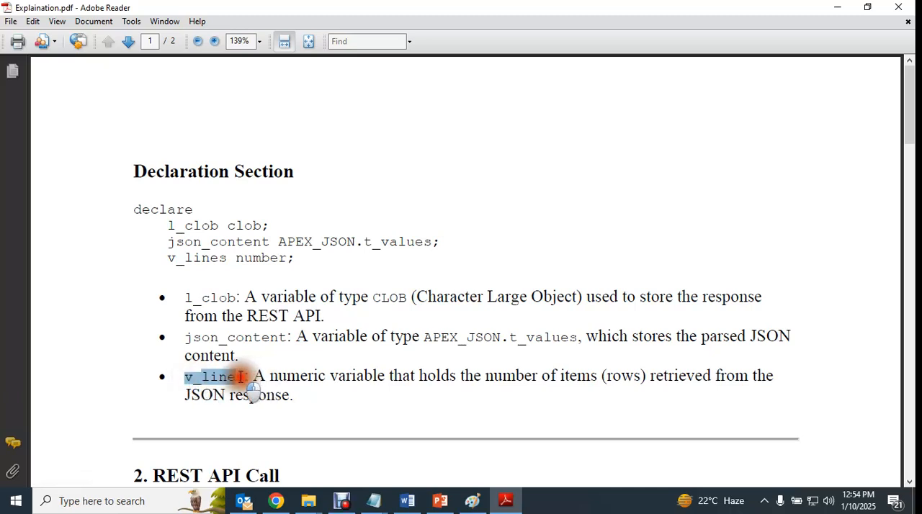
click(304, 397)
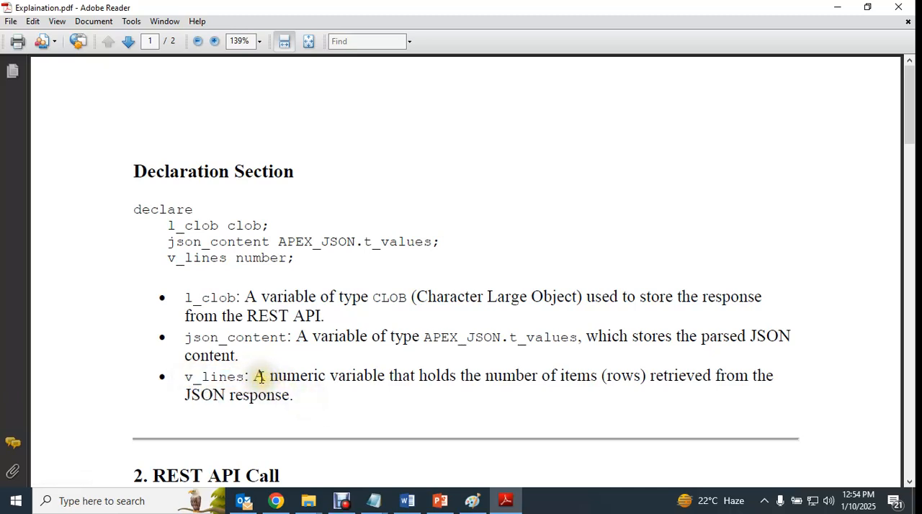
drag(252, 376, 298, 394)
click(304, 413)
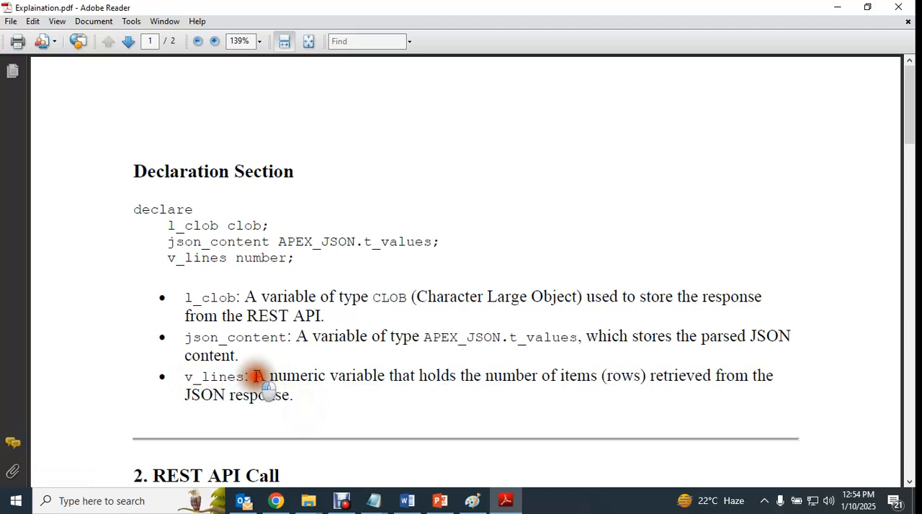
drag(247, 377, 201, 373)
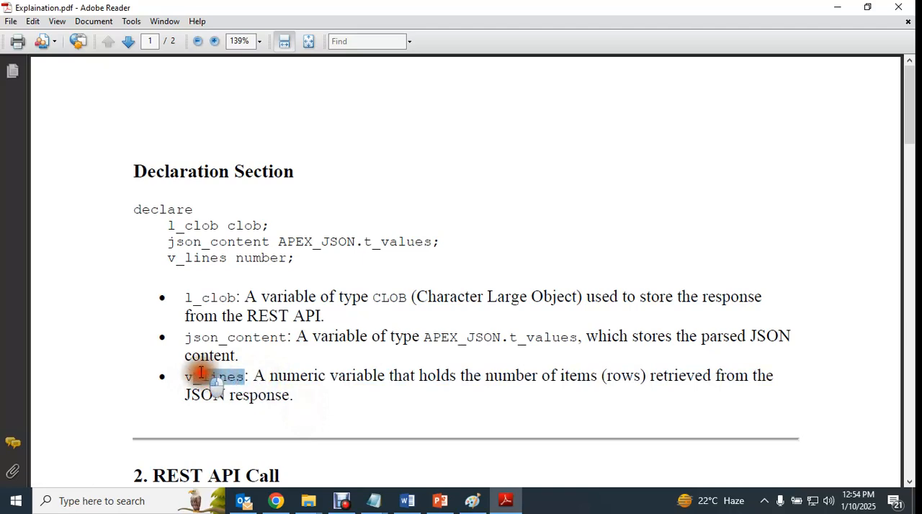
scroll(329, 333, down, 5)
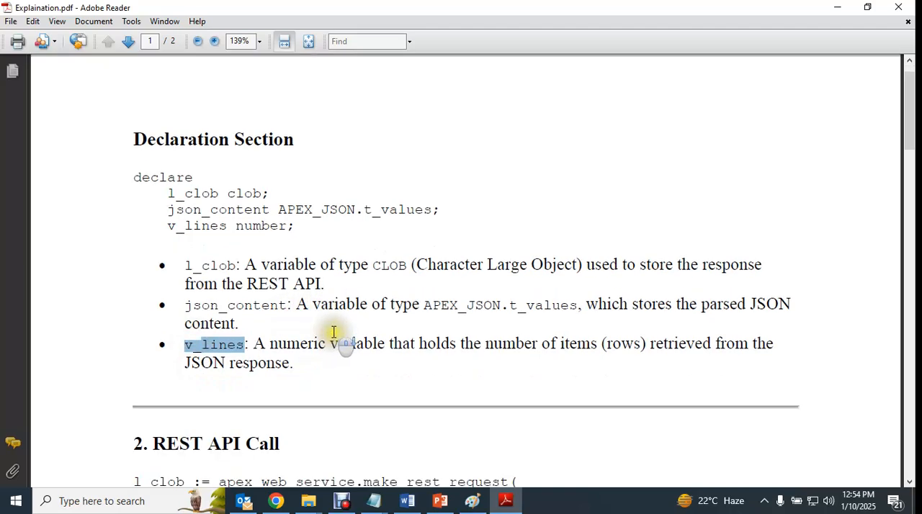
click(282, 504)
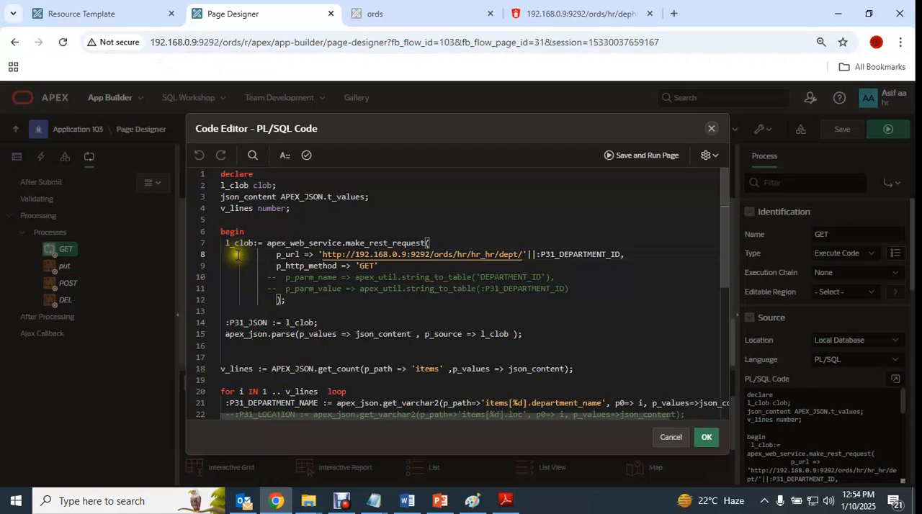
- Highlight make_rest_request in the GET code, and read the REST API Call section of the Explaination PDF in Adobe Reader
drag(344, 243, 429, 243)
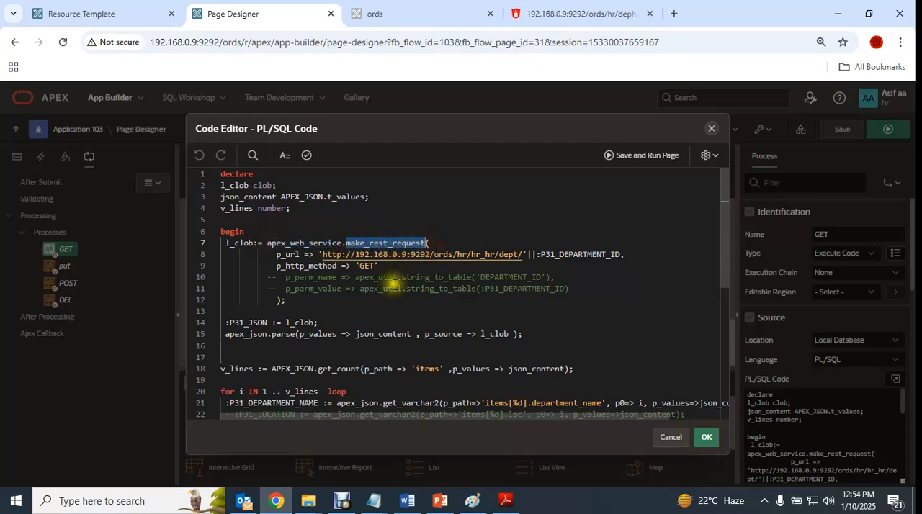
click(276, 502)
scroll(332, 355, down, 2)
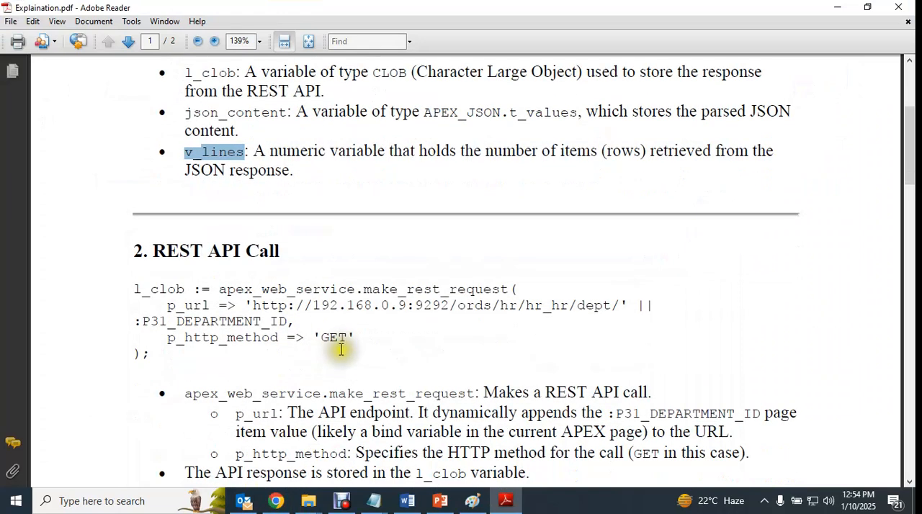
scroll(381, 320, down, 2)
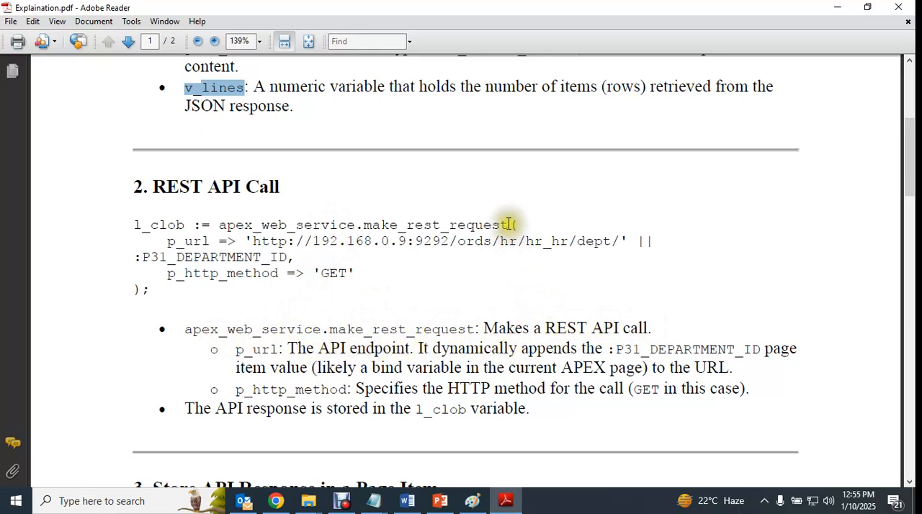
- Switch to PowerPoint and copy the apex_web_service documentation link from the Reference slide
click(511, 502)
click(509, 502)
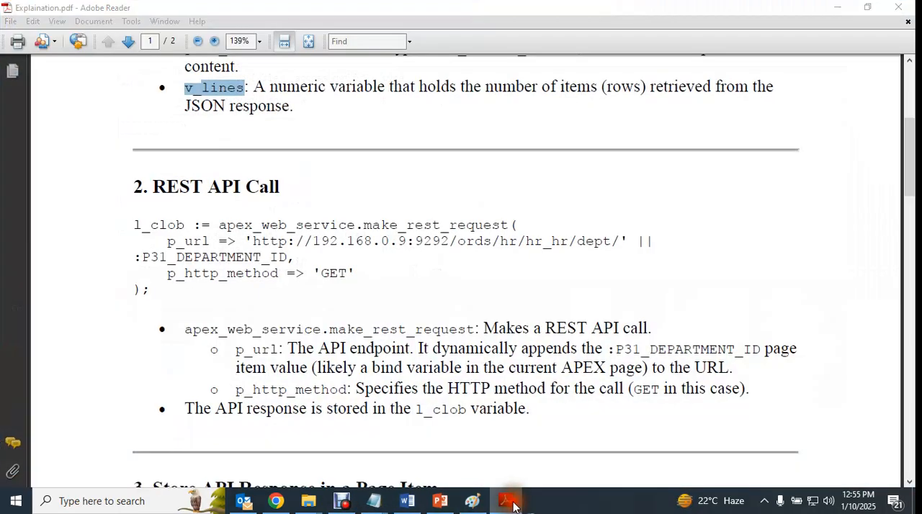
click(506, 504)
click(442, 499)
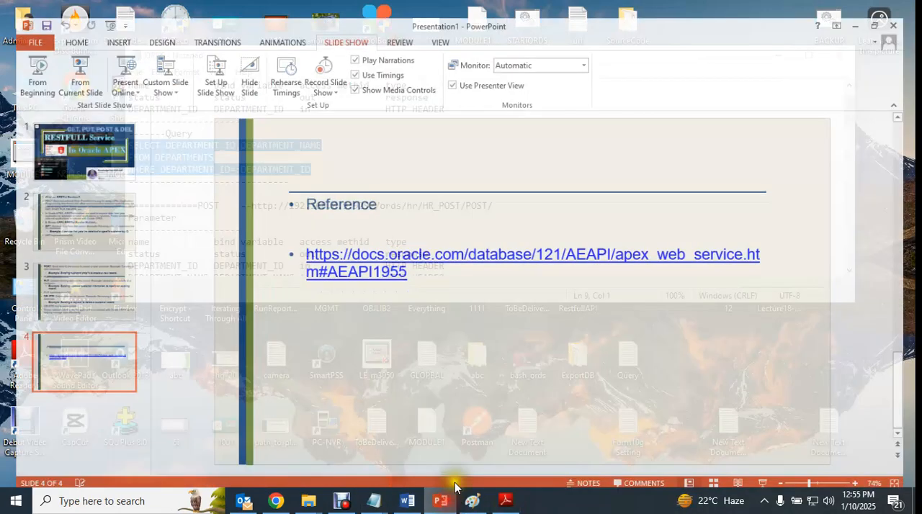
drag(407, 266, 298, 243)
key(ctrl+c)
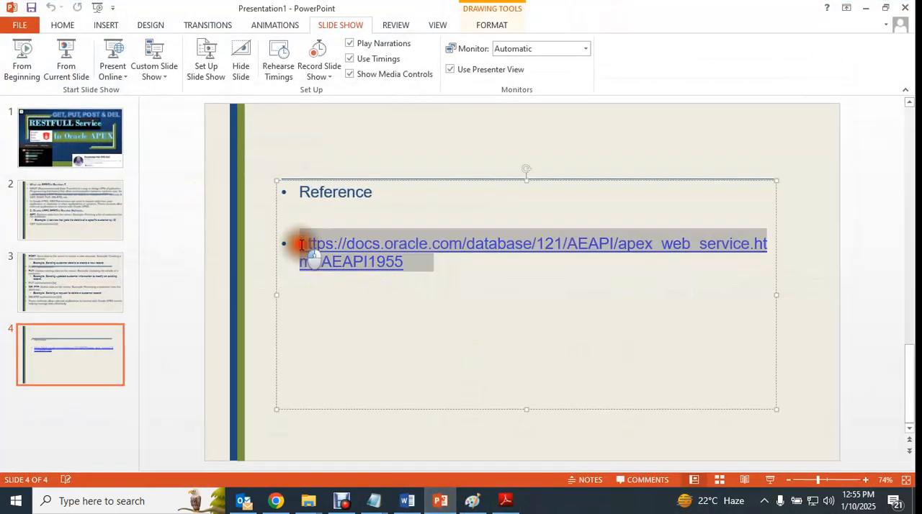
- Open the copied docs.oracle.com apex_web_service link in a new Chrome tab, and return to the GET code in Page Designer
click(277, 500)
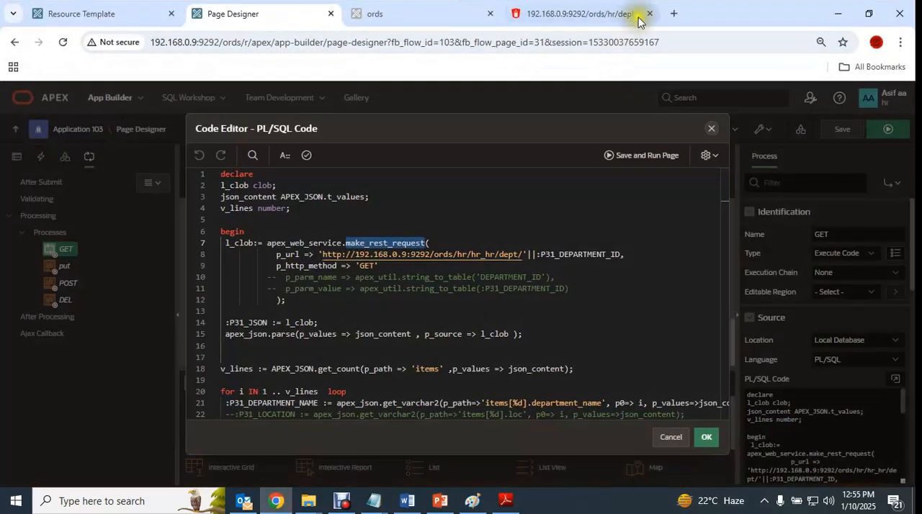
click(671, 13)
key(ctrl+v)
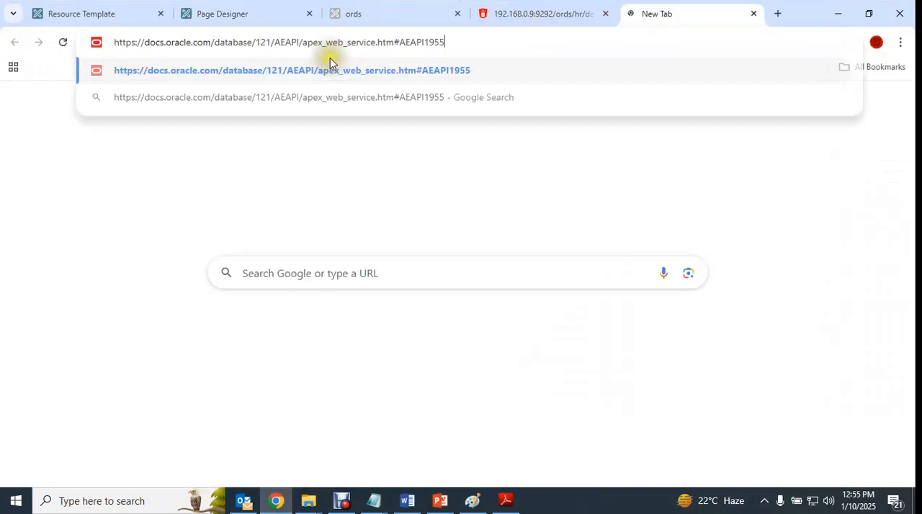
key(Return)
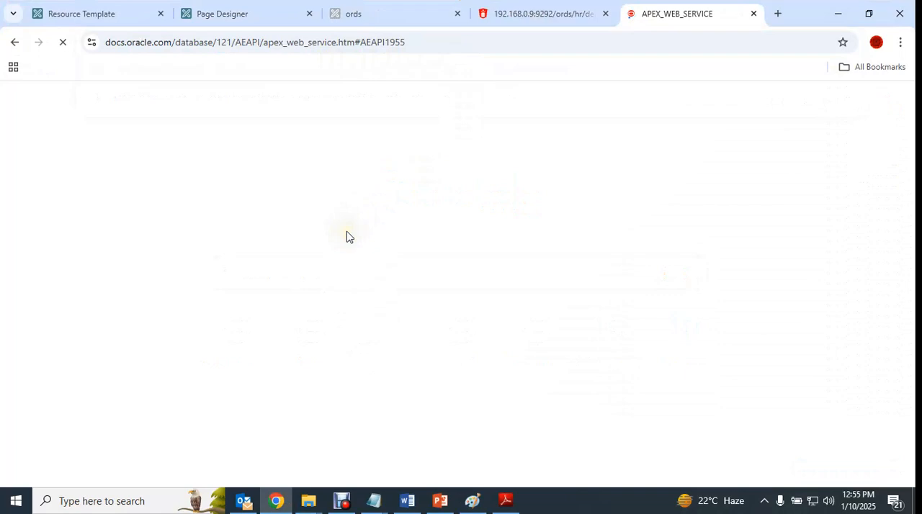
click(289, 508)
click(289, 508)
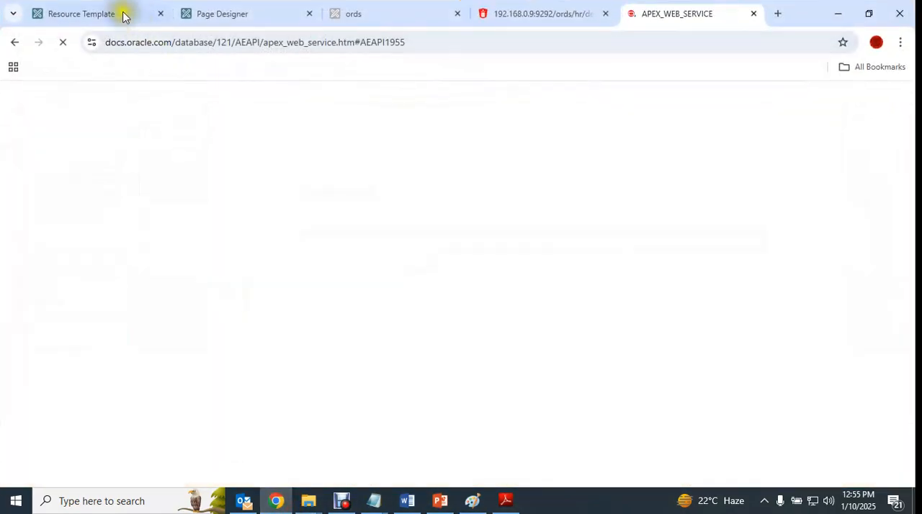
click(124, 12)
click(220, 15)
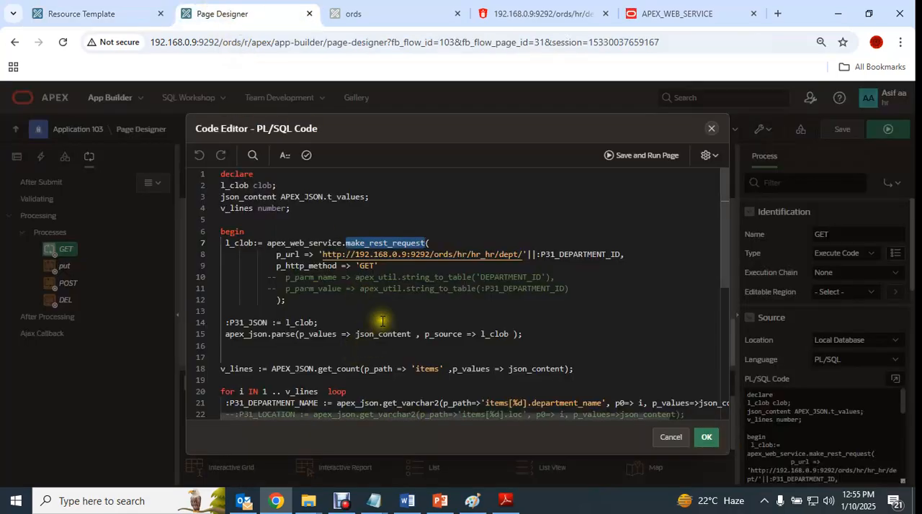
- Read the MAKE_REST_REQUEST function's syntax and parameter descriptions in the APEX_WEB_SERVICE documentation
click(670, 15)
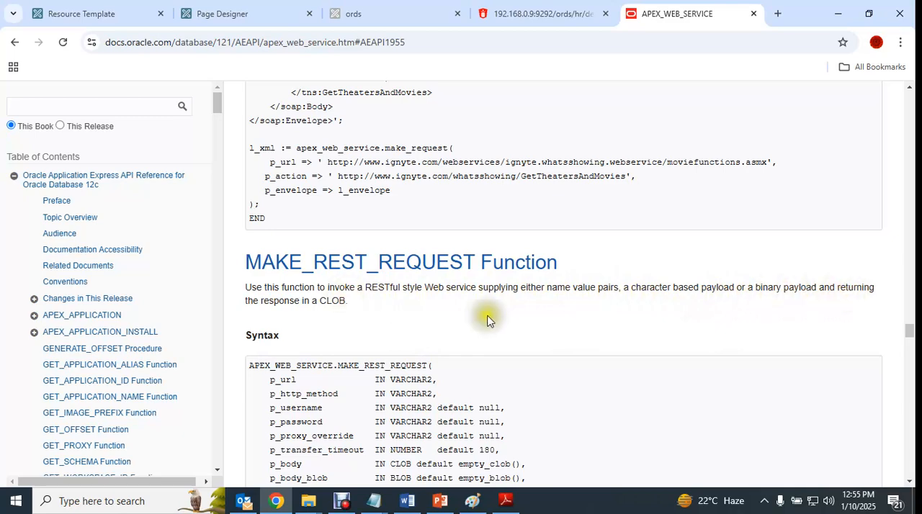
scroll(486, 320, down, 2)
drag(252, 231, 447, 235)
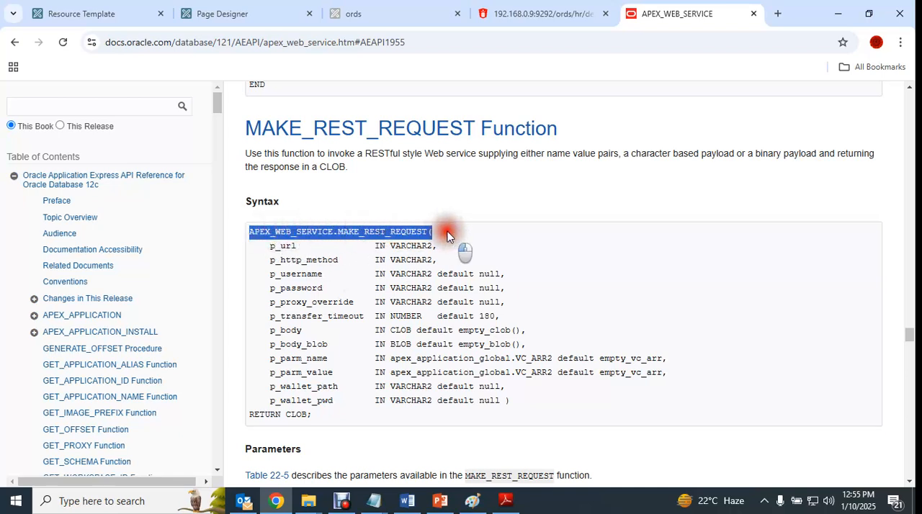
drag(259, 242, 560, 417)
click(315, 424)
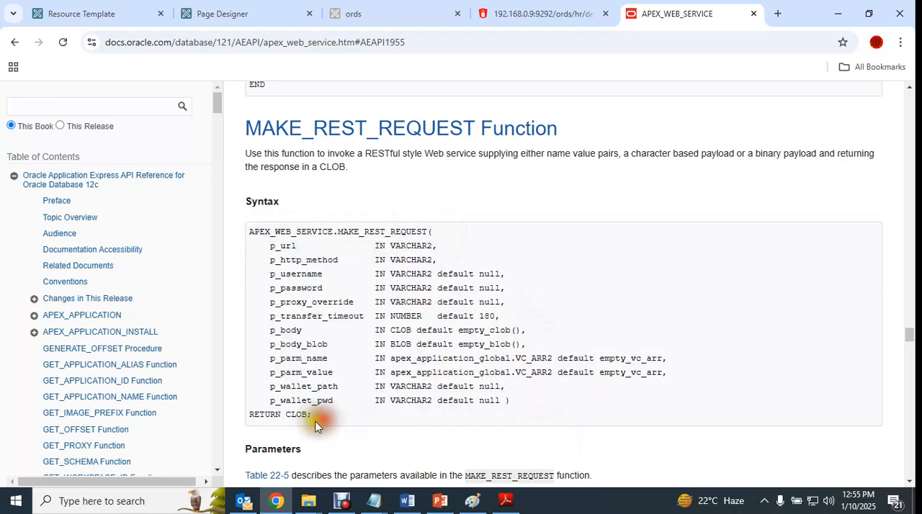
drag(324, 424, 267, 209)
click(490, 266)
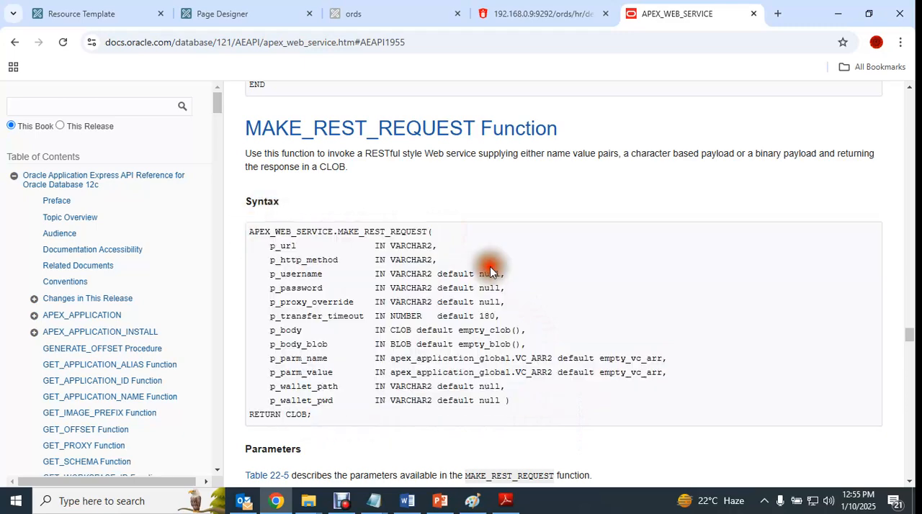
scroll(490, 283, down, 3)
scroll(490, 288, down, 3)
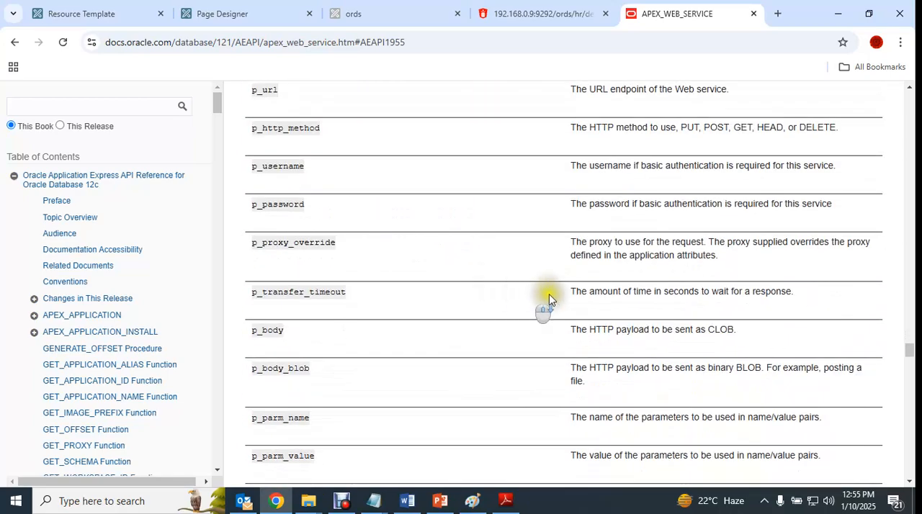
scroll(399, 312, up, 5)
- Compare the p_url address in the GET process code with the Full URL of the GetDept/{DEPARTMENT_ID} resource template
click(221, 16)
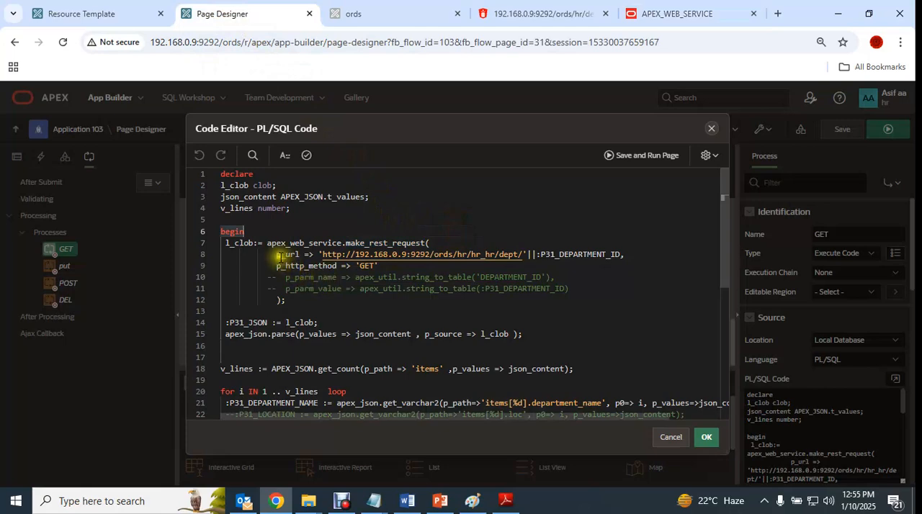
drag(323, 255, 516, 254)
click(134, 14)
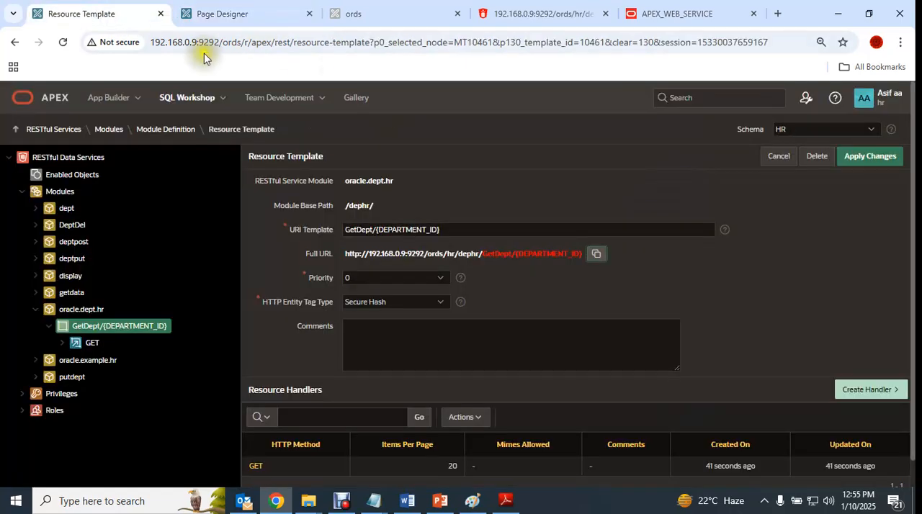
drag(446, 254, 341, 255)
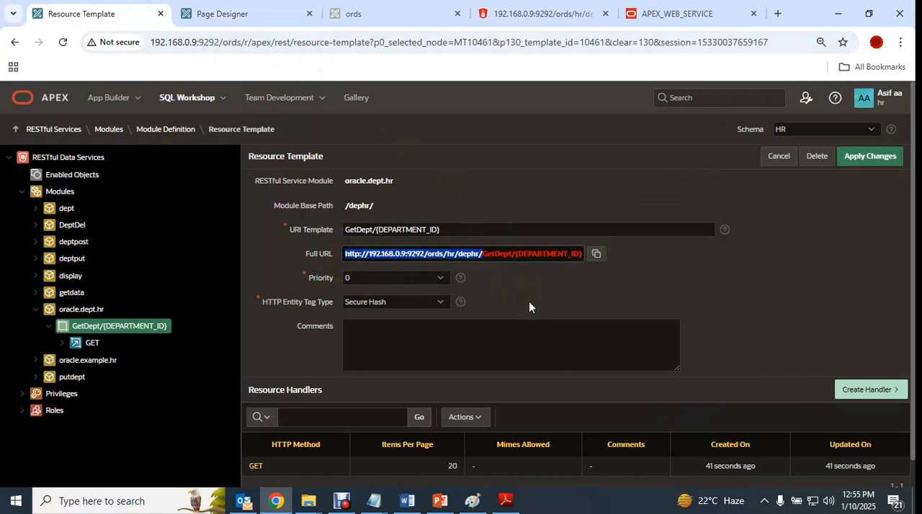
click(214, 14)
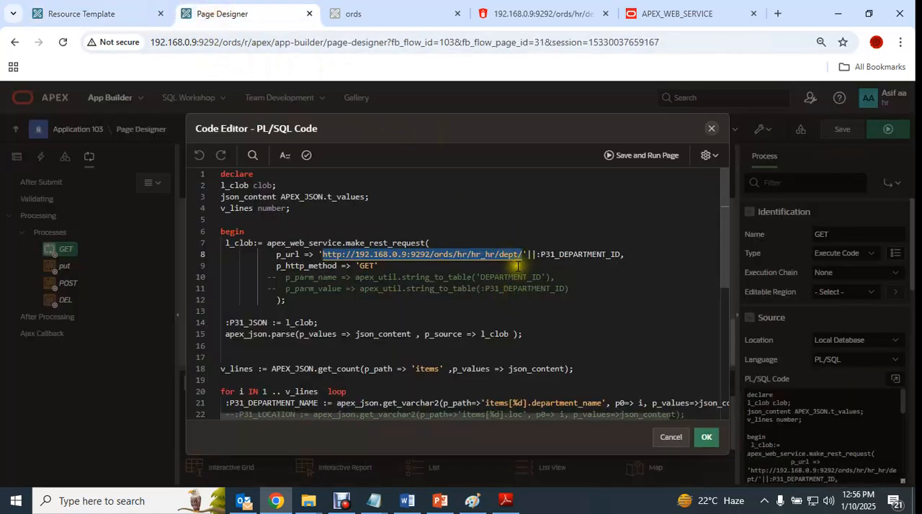
click(115, 8)
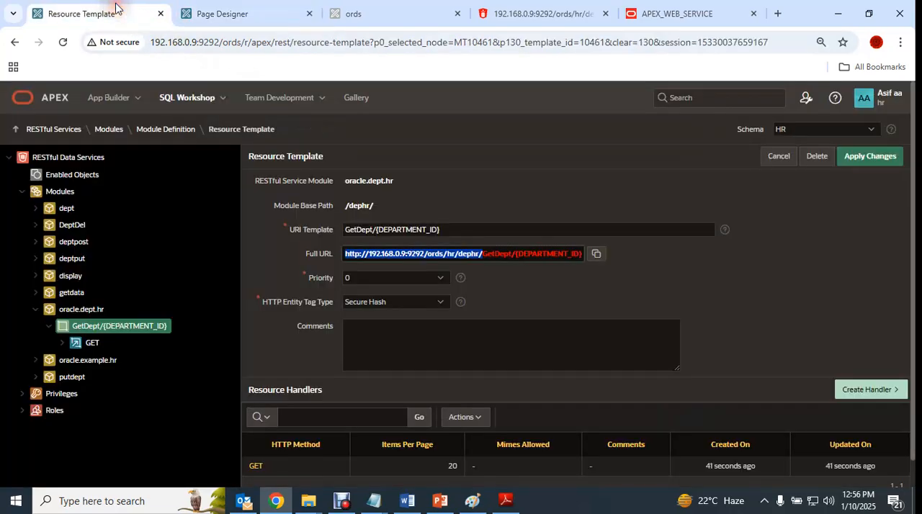
click(206, 10)
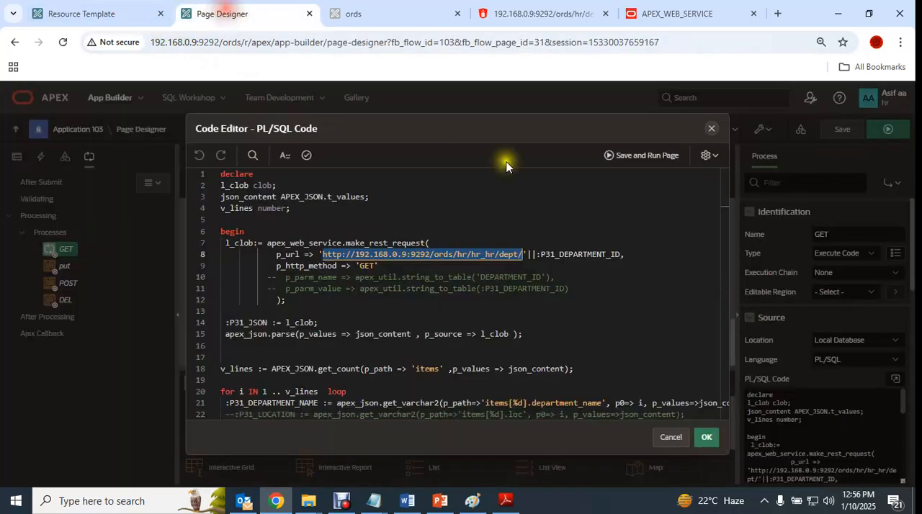
- Examine the P31_DEPARTMENT_ID item appended to p_url, the p_http_method line, and the commented p_parm_name and p_parm_value lines
click(549, 259)
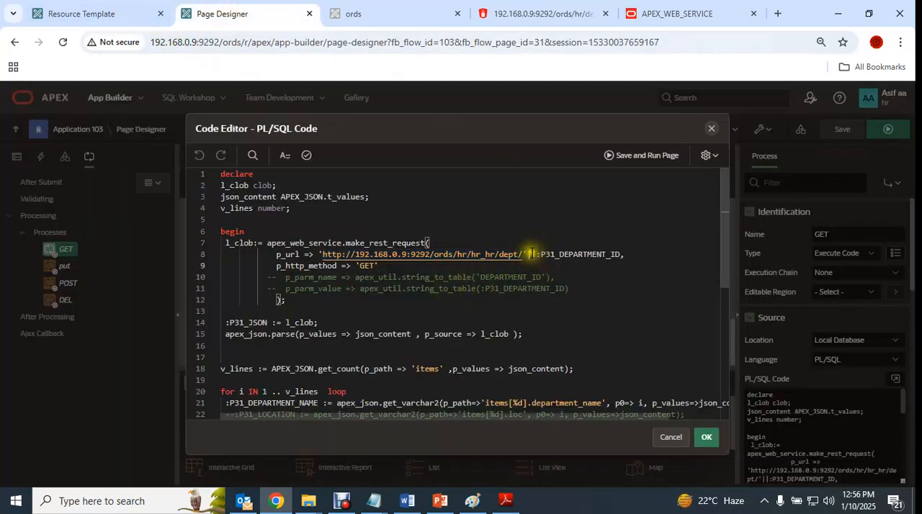
drag(542, 257, 623, 256)
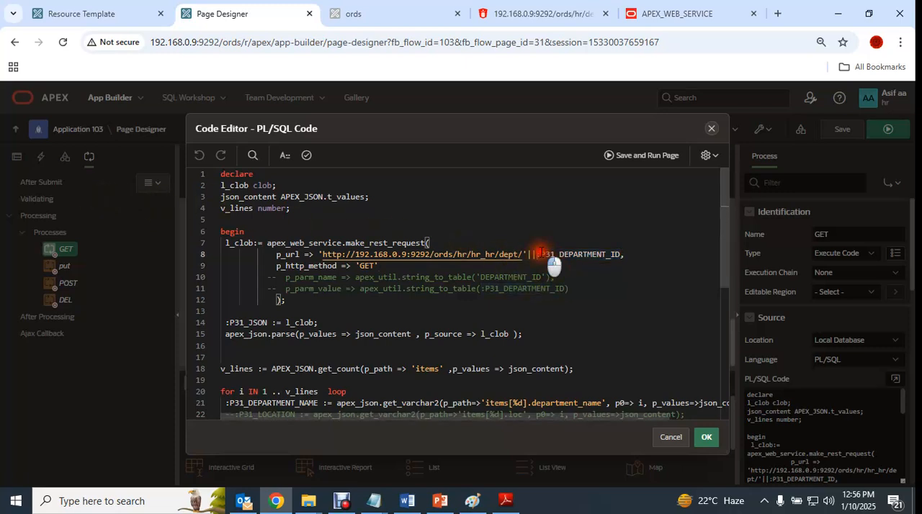
drag(541, 254, 617, 256)
drag(276, 265, 395, 268)
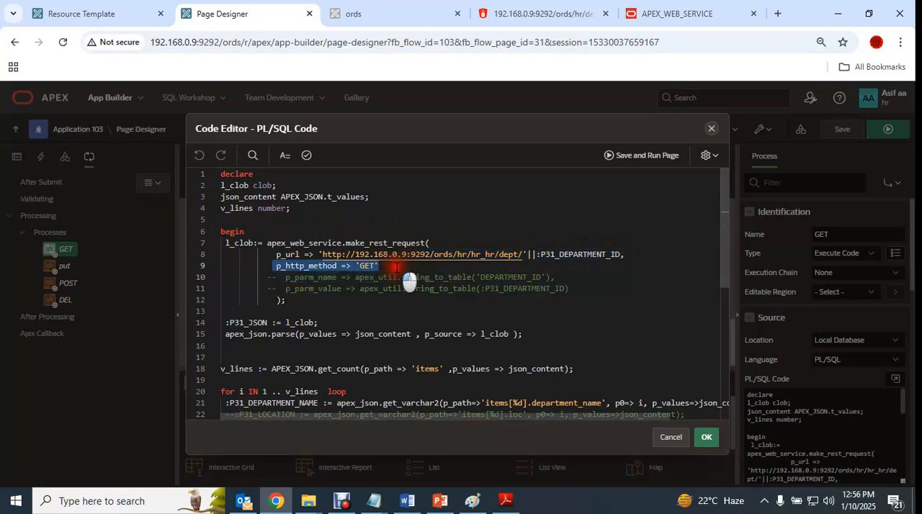
click(389, 268)
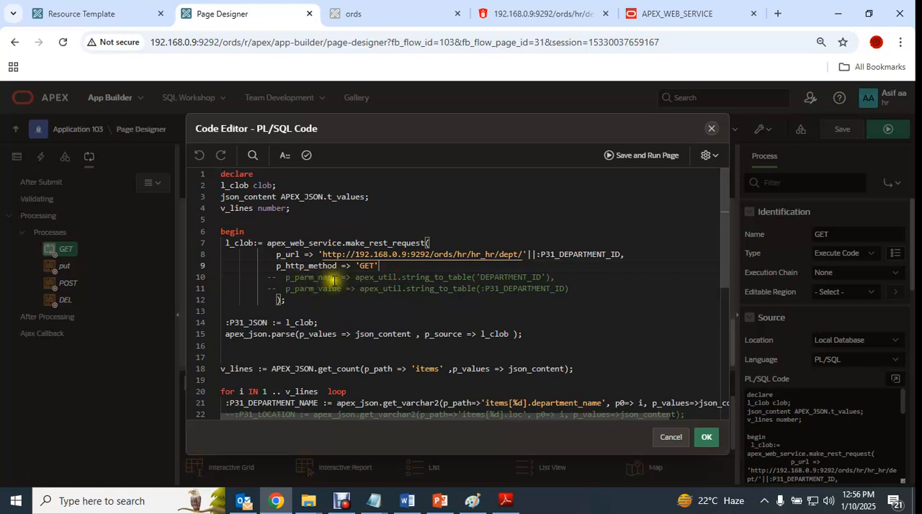
click(583, 290)
drag(583, 290, 274, 279)
click(329, 308)
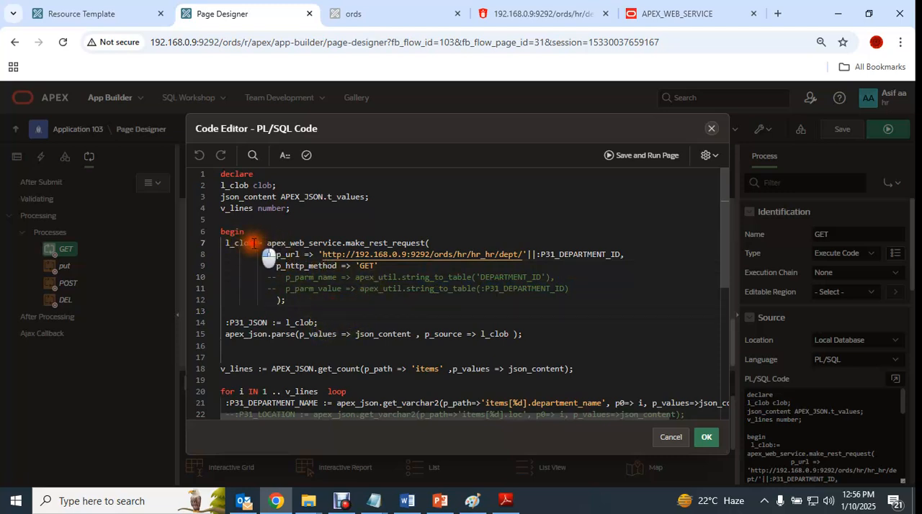
- Examine the l_clob variable holding the request's response and its assignment to :P31_JSON on line 14
drag(253, 244, 229, 244)
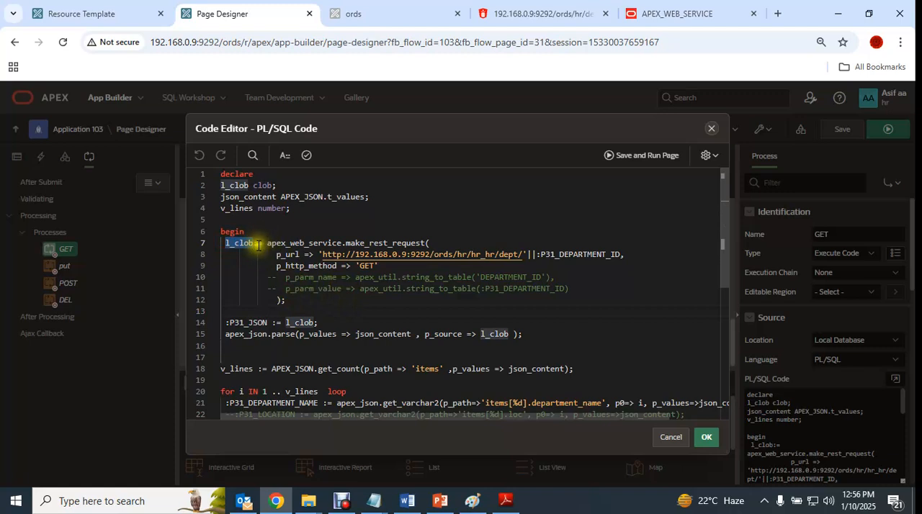
click(257, 243)
click(328, 326)
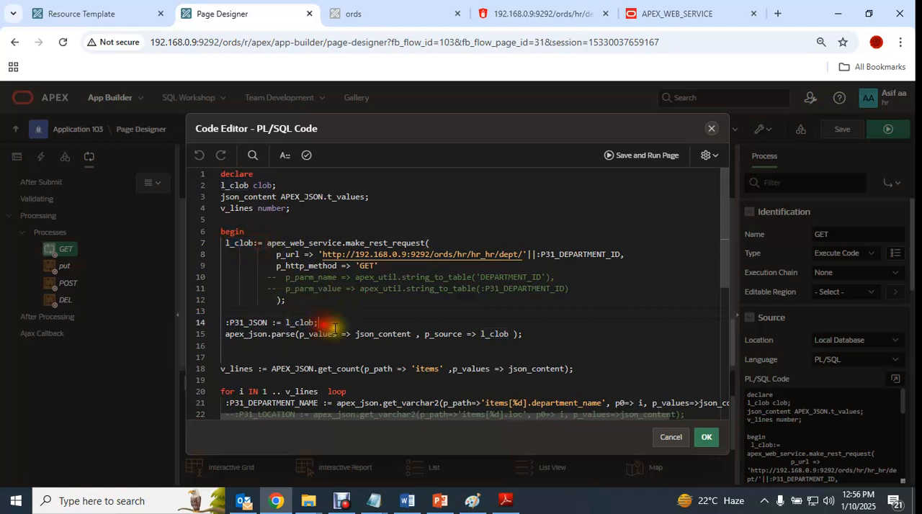
drag(329, 324, 235, 322)
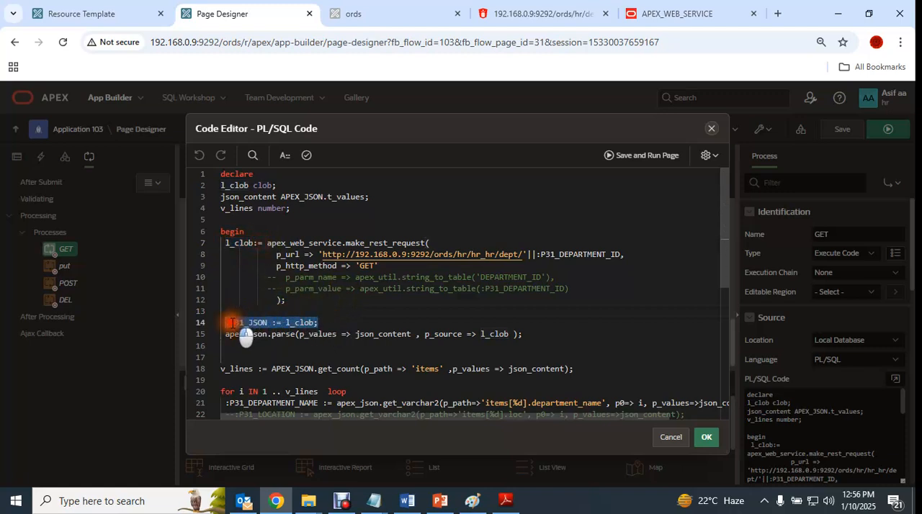
click(329, 322)
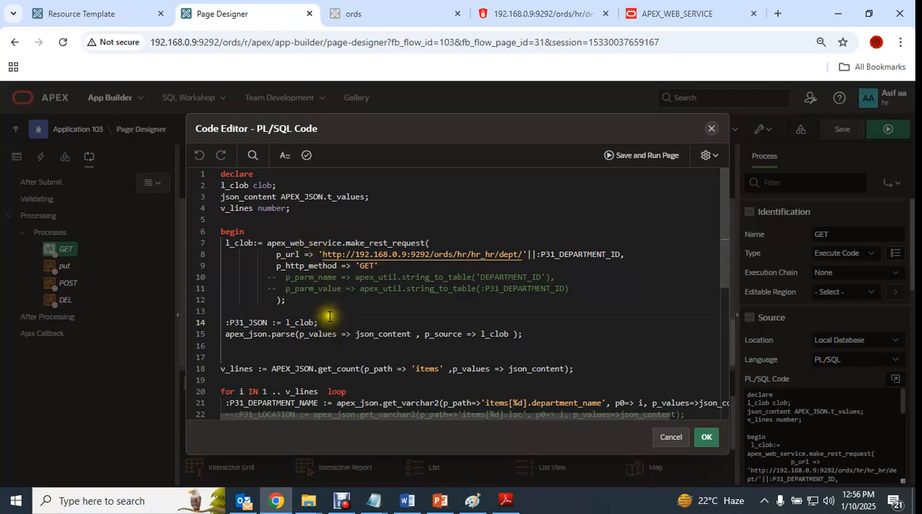
drag(321, 321, 234, 321)
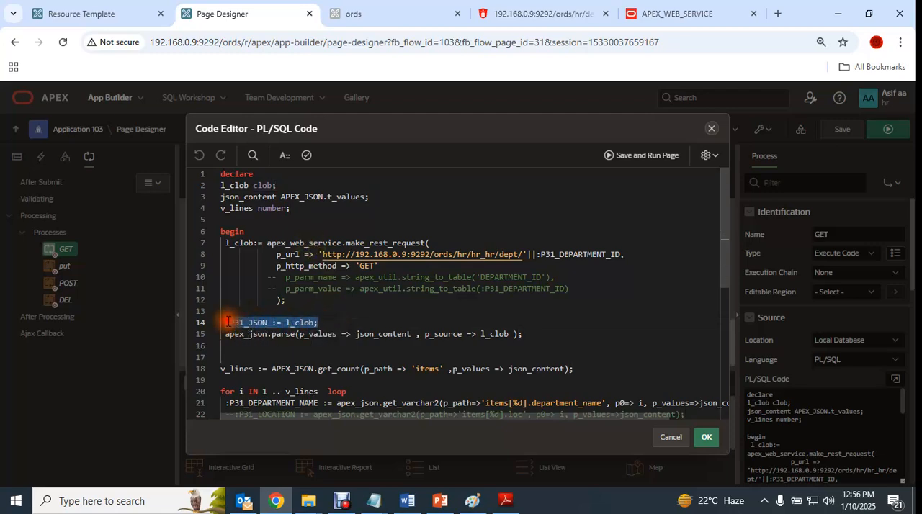
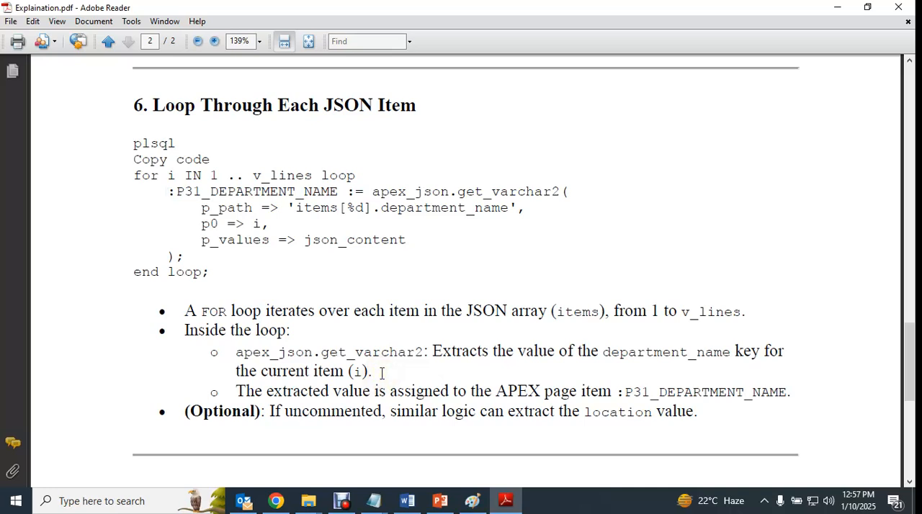
- Compare department_name in the PDF's p_path line with the matching key in the GetDept/10 JSON response in Chrome
click(381, 208)
drag(382, 208, 525, 223)
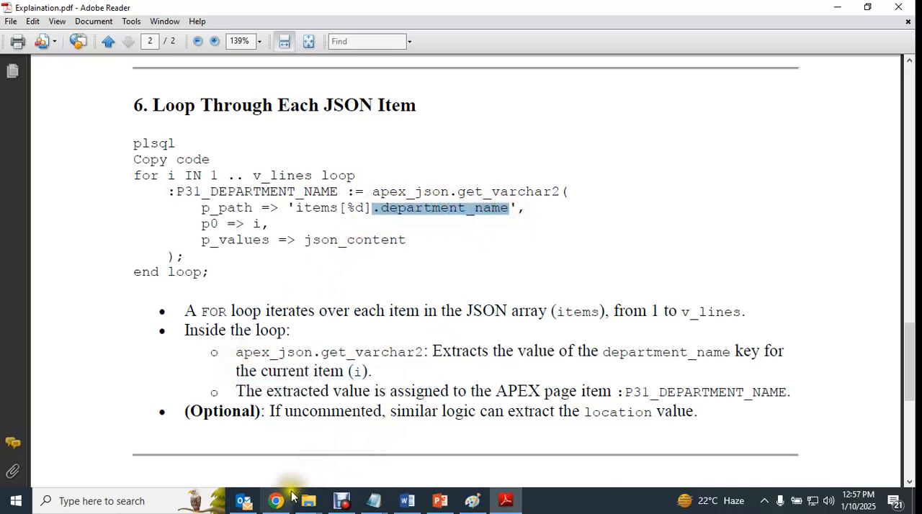
click(276, 500)
click(397, 14)
click(674, 14)
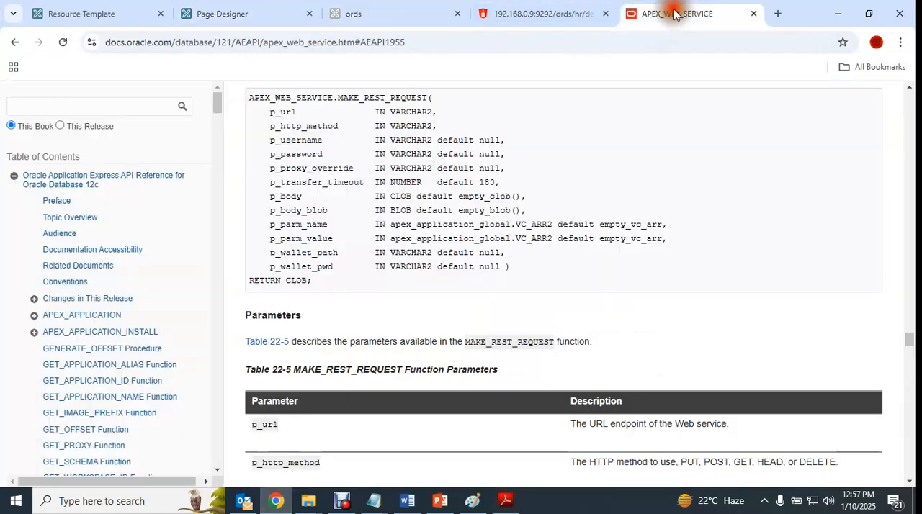
click(529, 13)
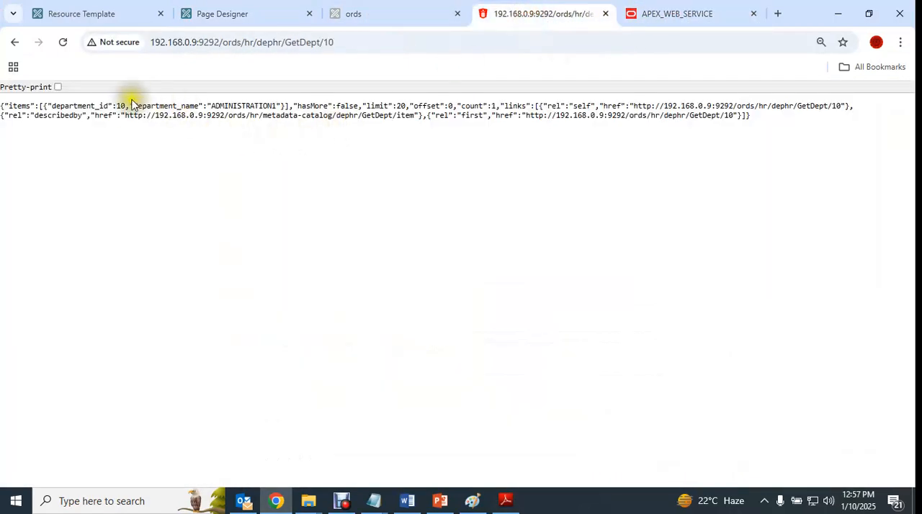
drag(134, 105, 200, 106)
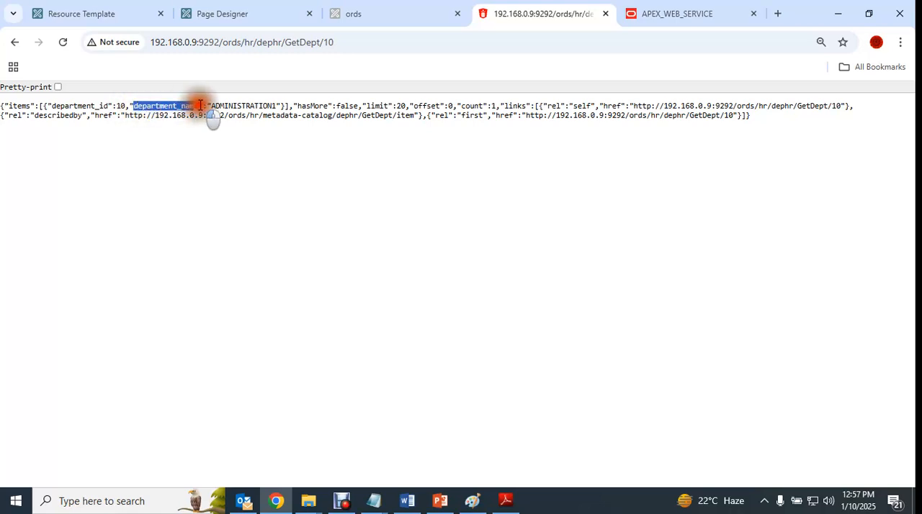
click(219, 177)
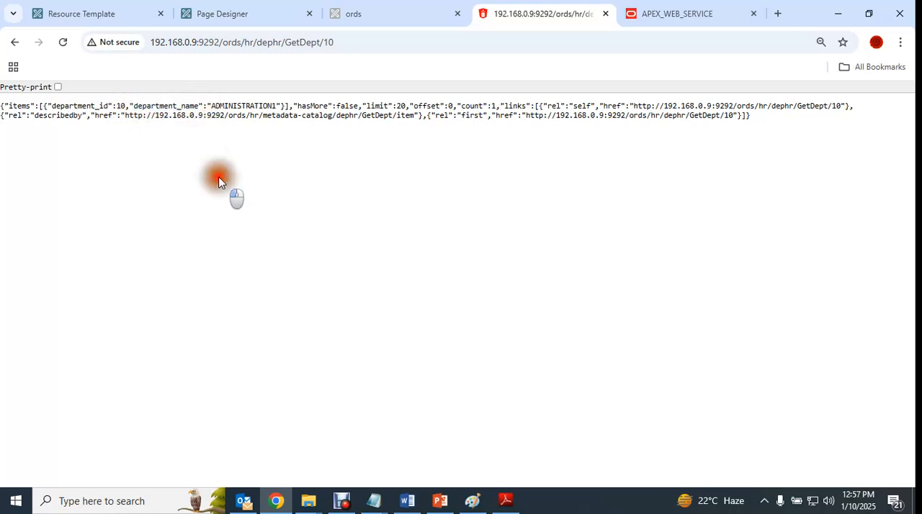
drag(134, 106, 199, 107)
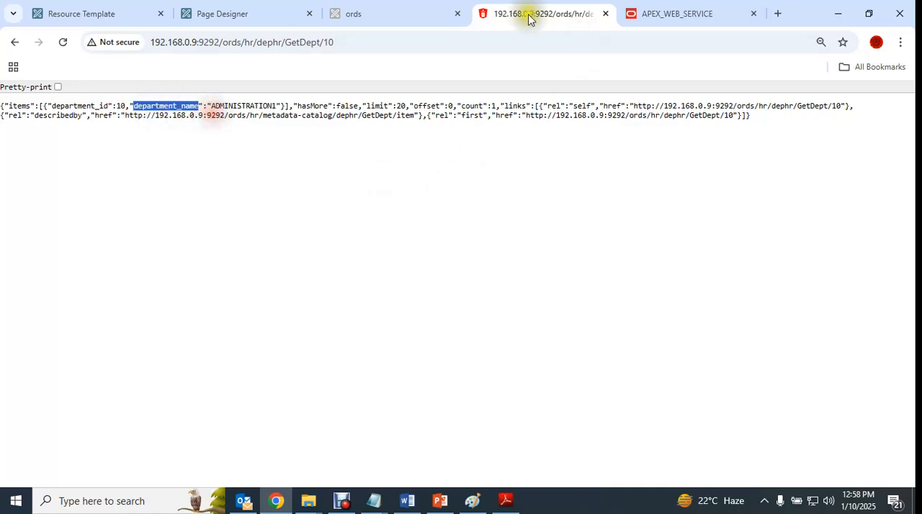
- Examine in the Explaination PDF how the department_name value is extracted and assigned to :P31_DEPARTMENT_NAME
click(360, 14)
click(502, 504)
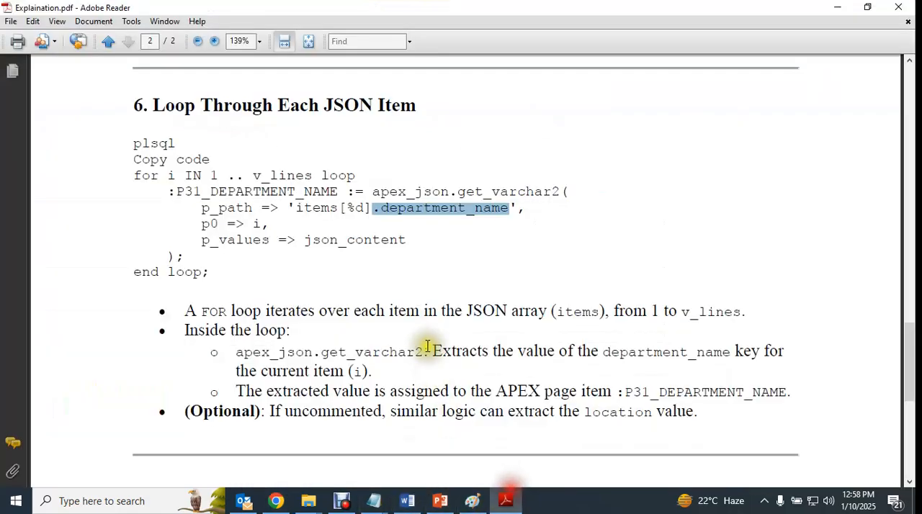
drag(603, 353, 742, 351)
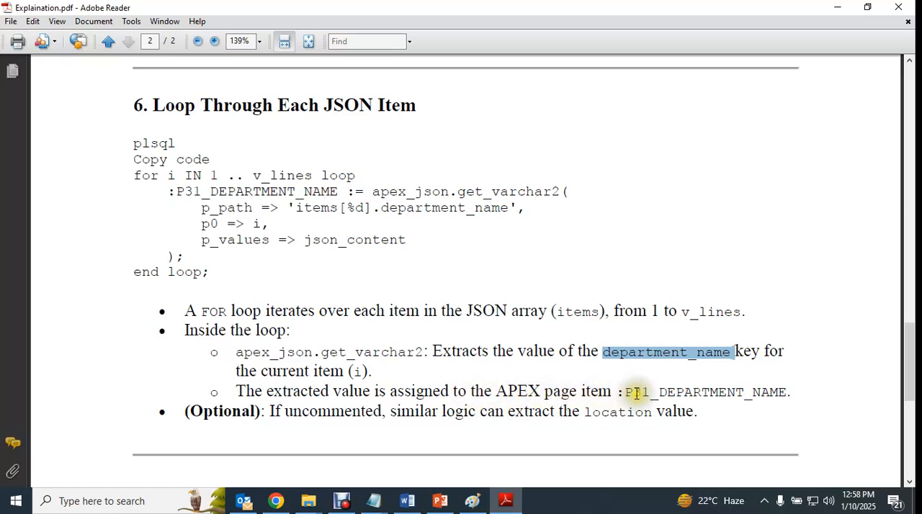
drag(623, 392, 799, 401)
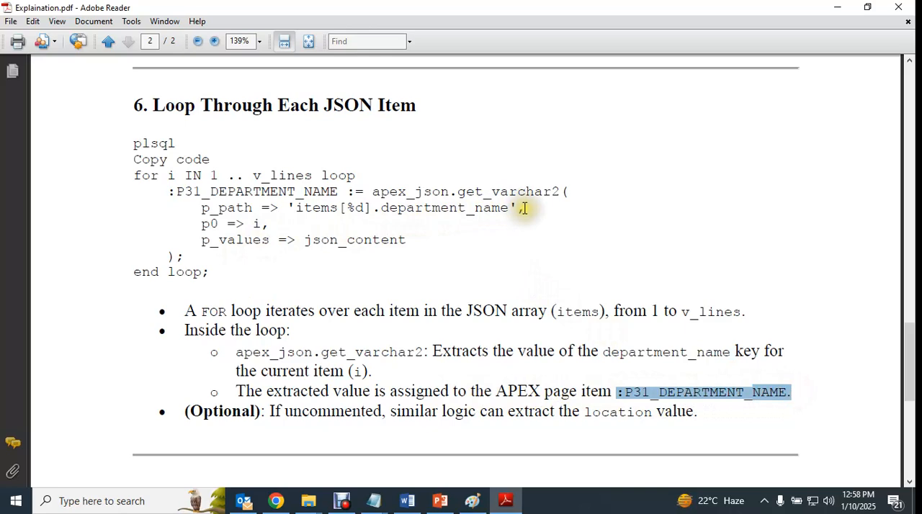
click(169, 191)
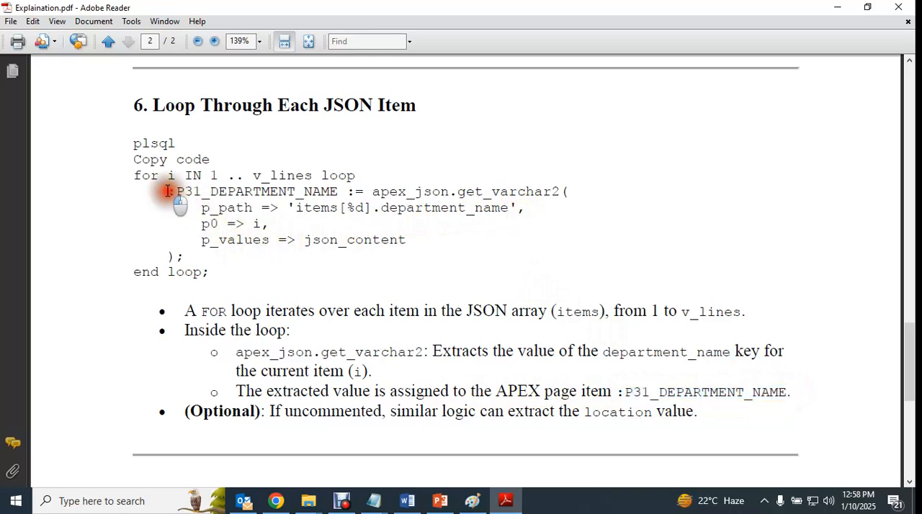
drag(387, 209, 509, 207)
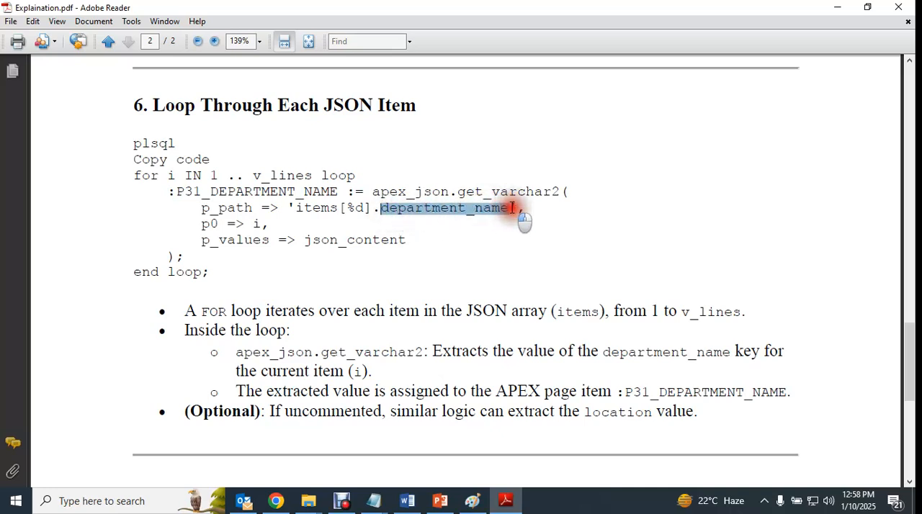
click(200, 205)
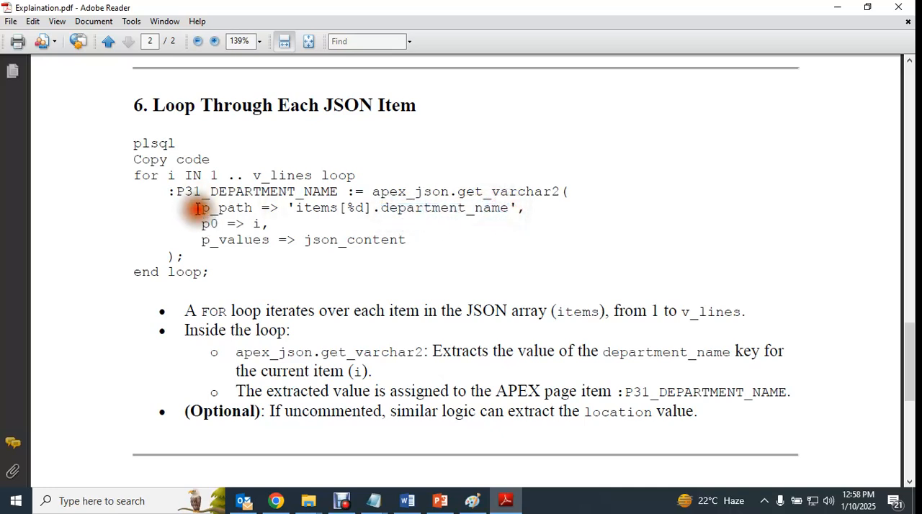
drag(167, 189, 365, 191)
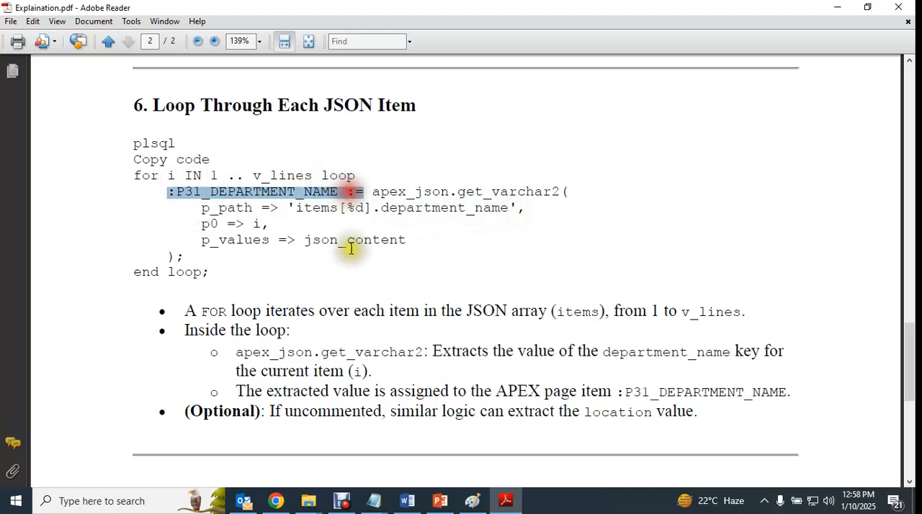
- Read through to the PDF's end and review section 6's "for i IN 1 .. v_lines loop" line and :P31_DEPARTMENT_NAME assignment
scroll(388, 258, down, 2)
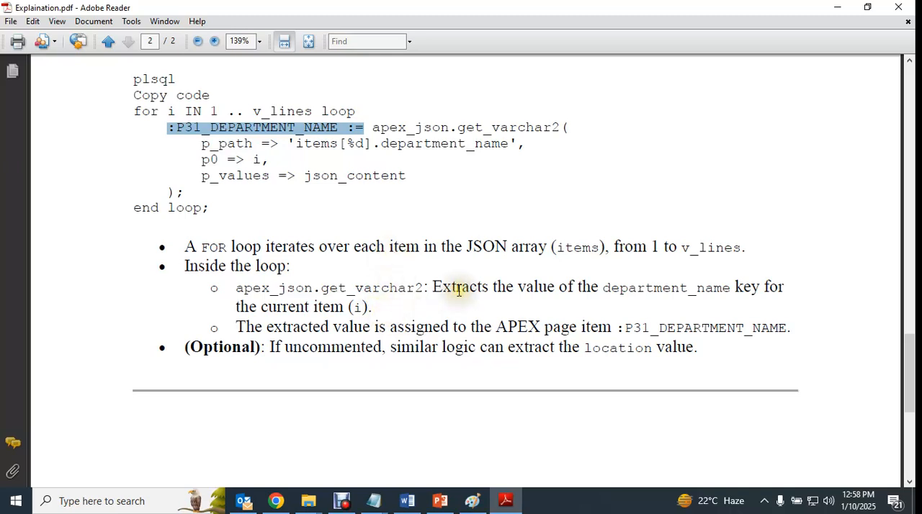
scroll(458, 290, down, 6)
scroll(448, 283, down, 5)
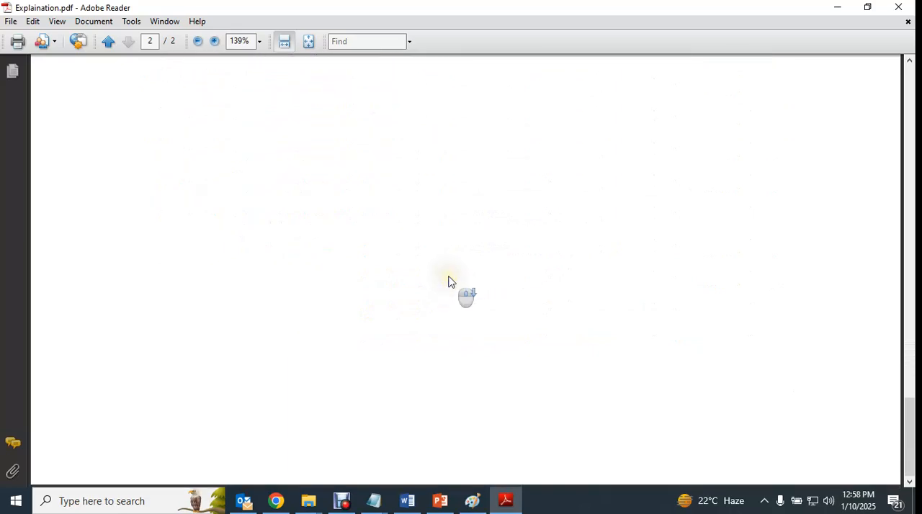
scroll(449, 281, up, 5)
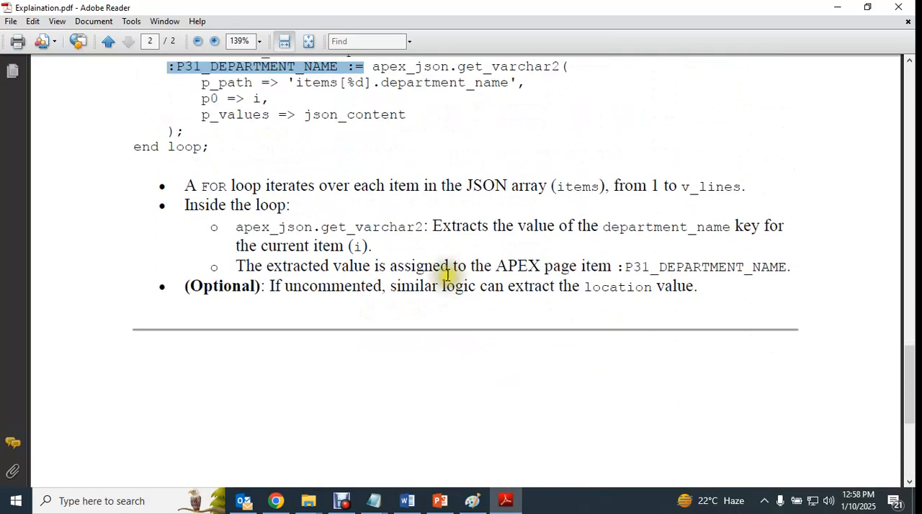
scroll(341, 264, up, 1)
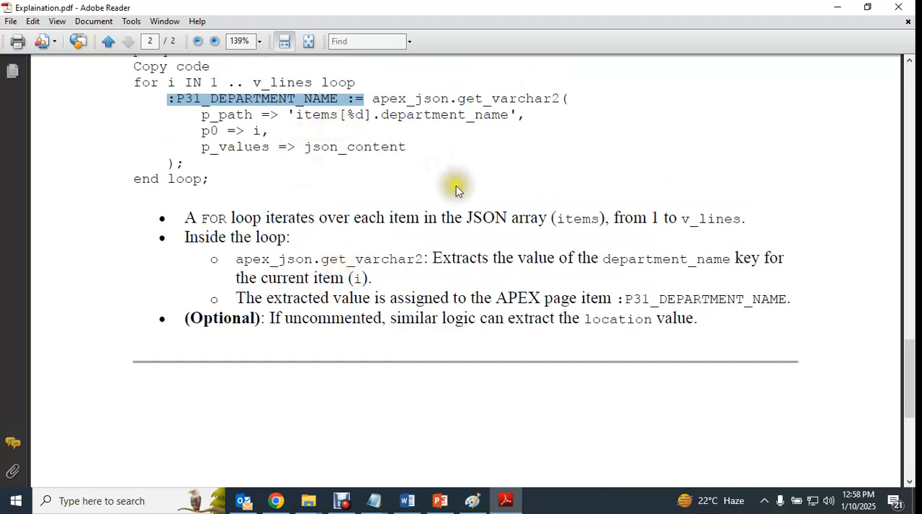
scroll(306, 230, up, 1)
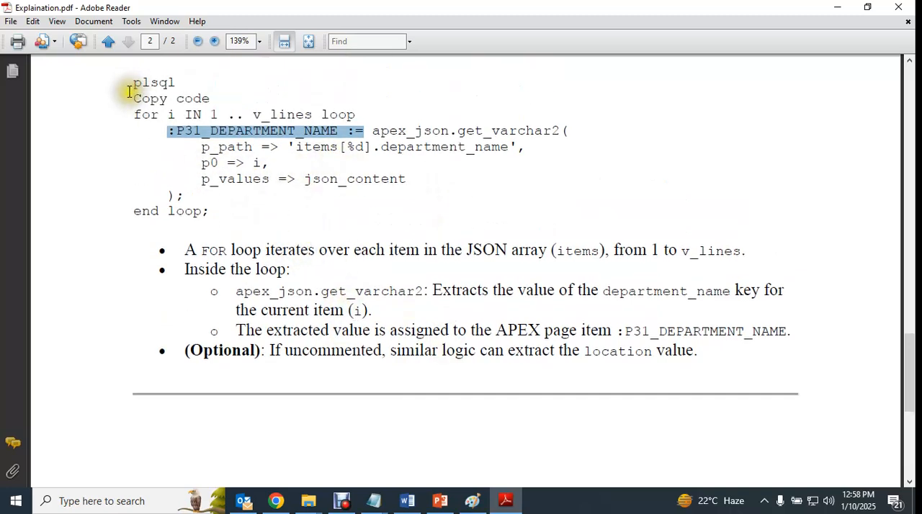
drag(132, 114, 353, 115)
scroll(386, 188, up, 1)
scroll(385, 188, up, 1)
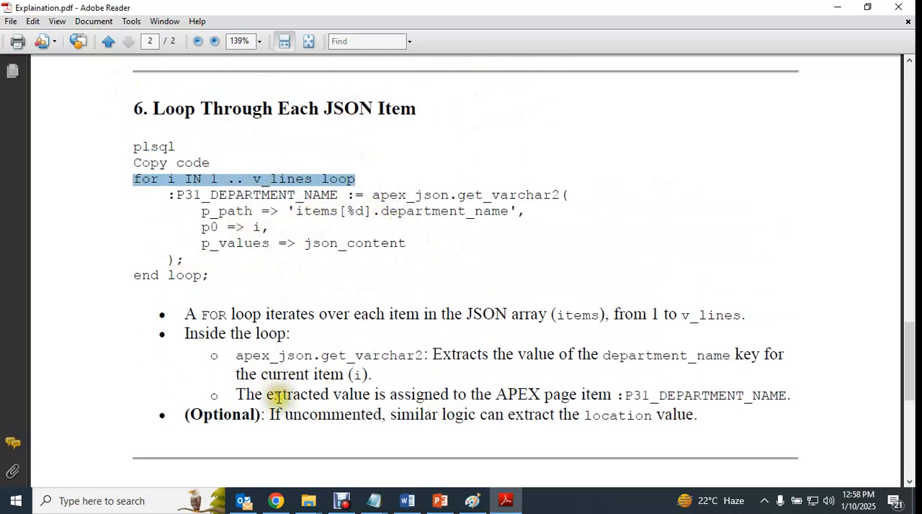
click(370, 240)
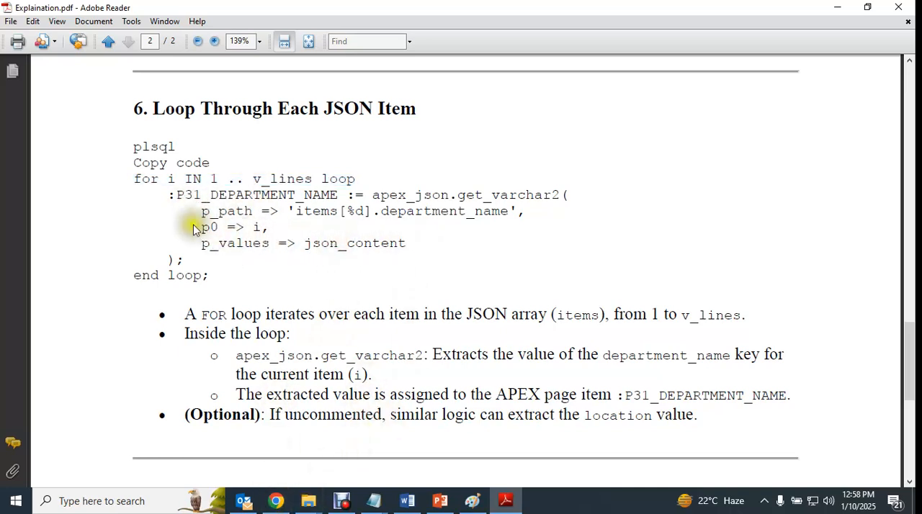
drag(167, 194, 346, 193)
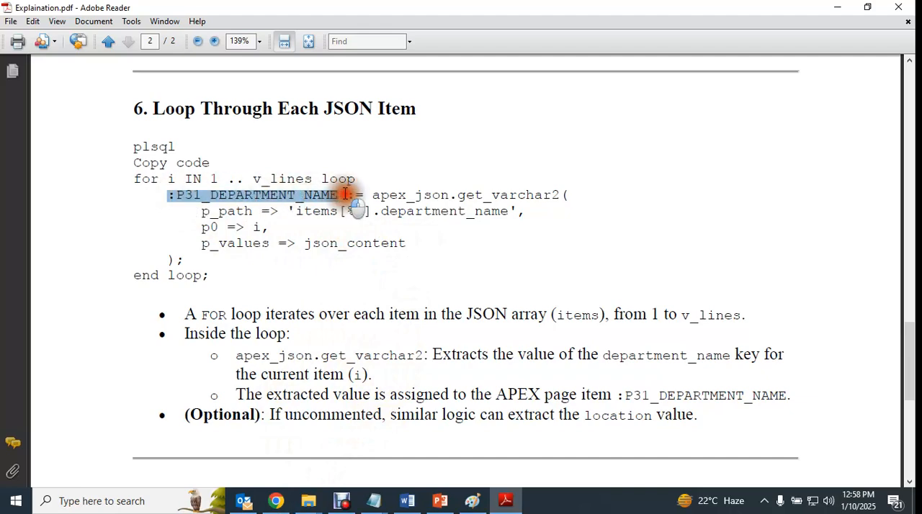
click(338, 216)
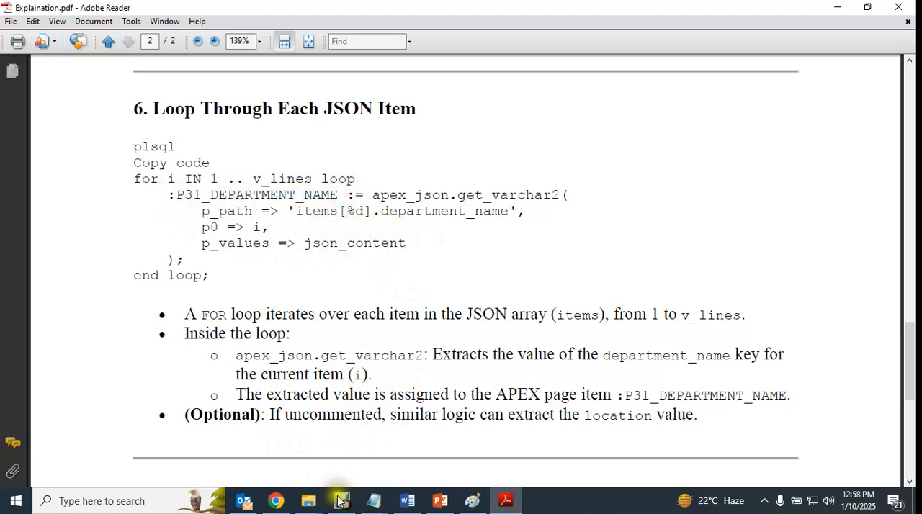
- Examine the v_lines loop and the commented :P31_LOCATION line 22 in the GET process's PL/SQL code in Page Designer
click(276, 500)
click(235, 13)
click(299, 334)
scroll(375, 320, down, 2)
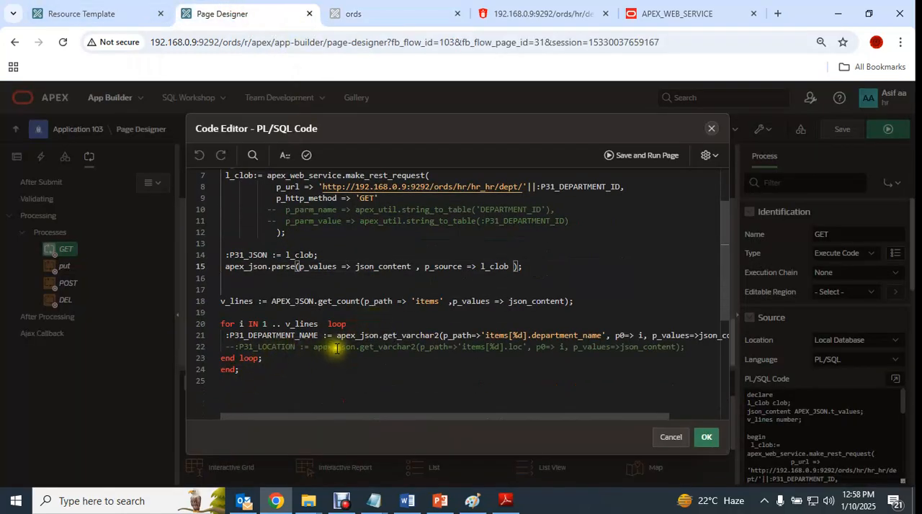
drag(693, 349, 257, 344)
drag(588, 416, 321, 416)
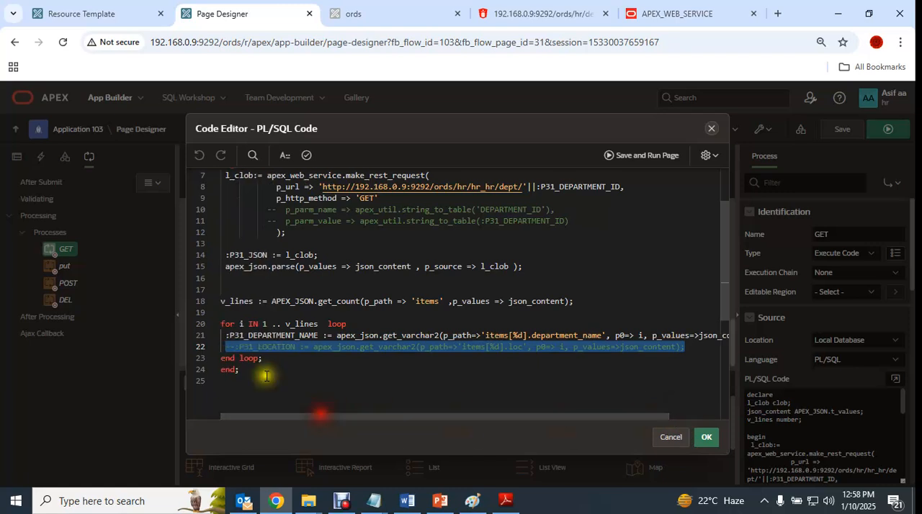
click(229, 321)
click(301, 372)
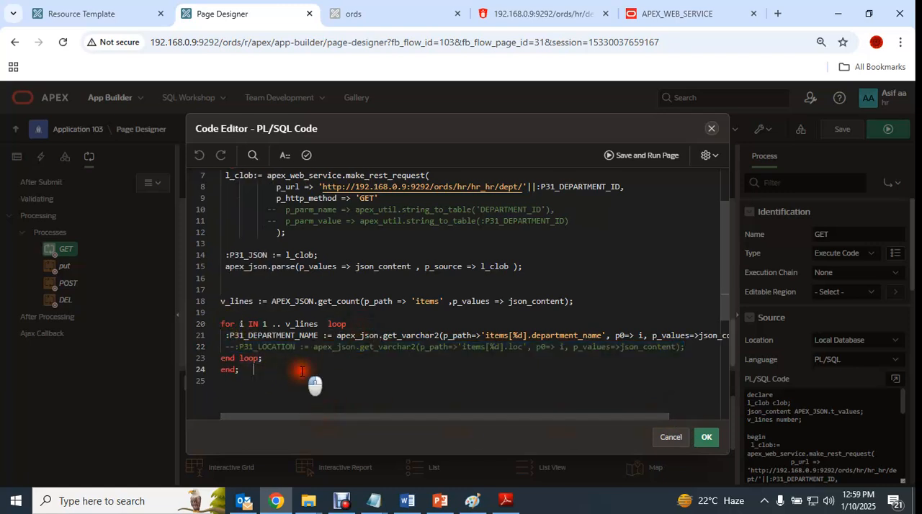
- Accept the GET process code and save page 31, and reload the running ords page
click(708, 437)
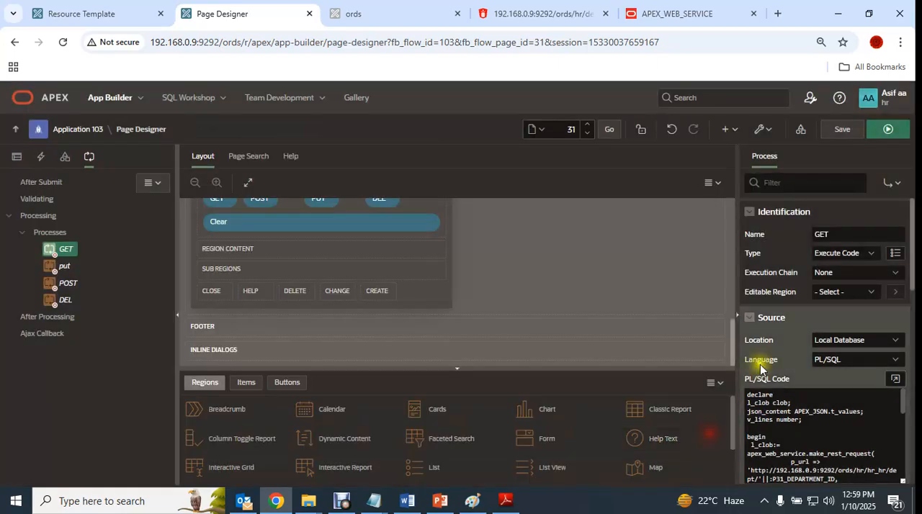
click(841, 132)
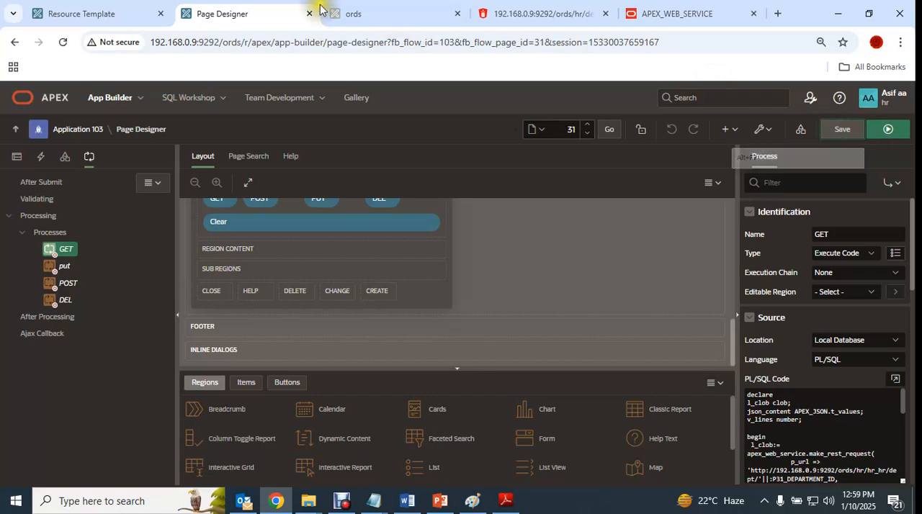
click(389, 13)
click(66, 43)
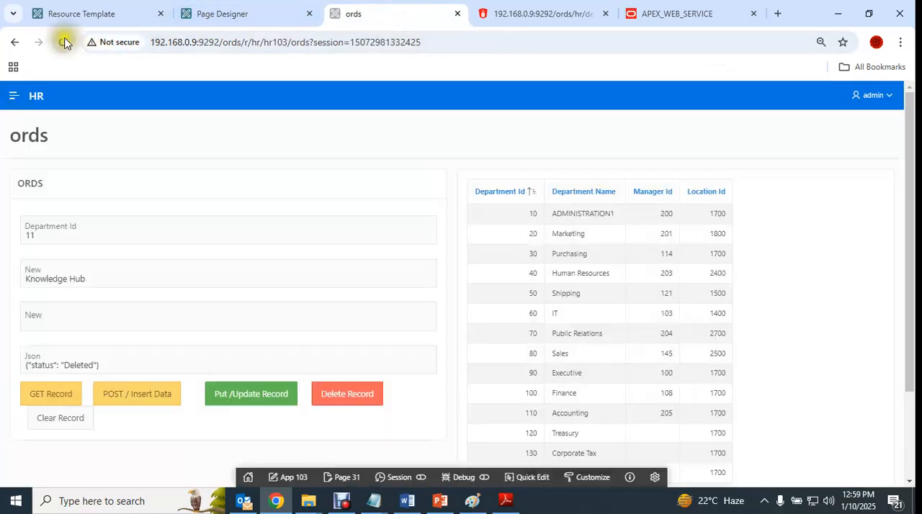
- Clear the ORDS form and get the record for Department Id 20, inspecting the returned Json value
click(70, 419)
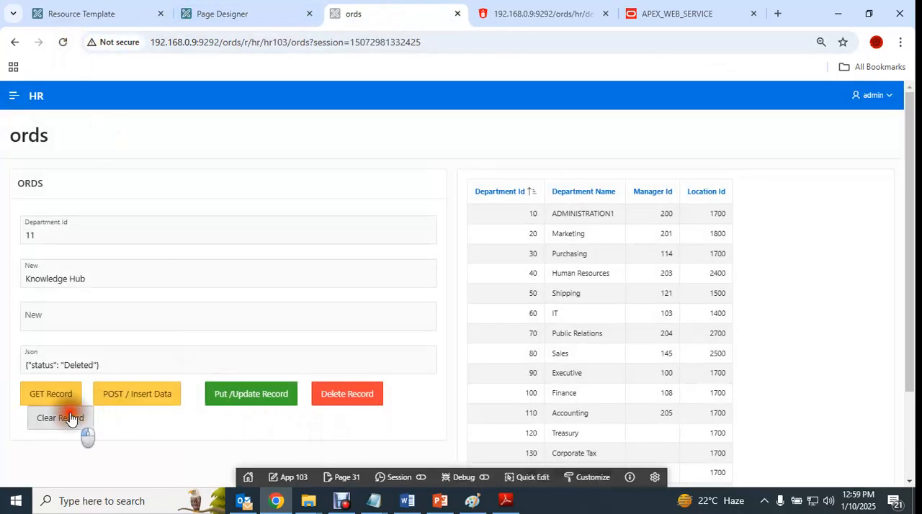
click(55, 235)
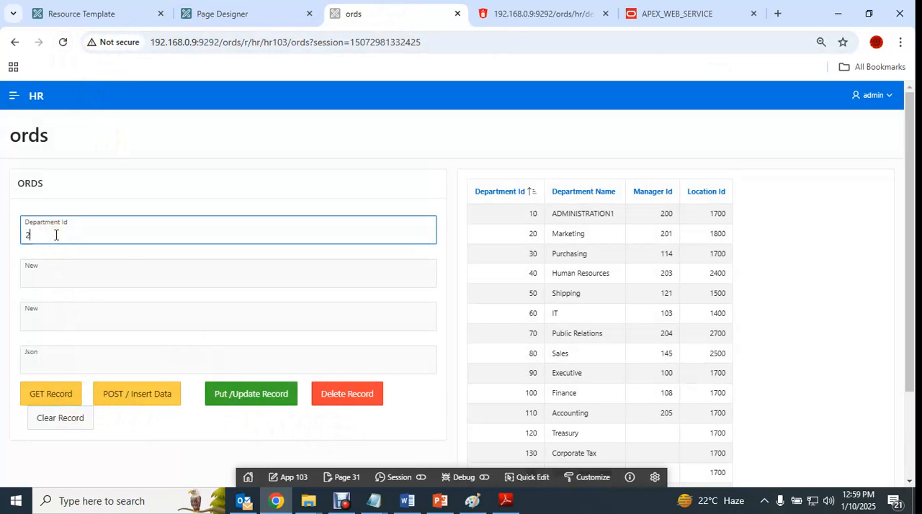
click(52, 393)
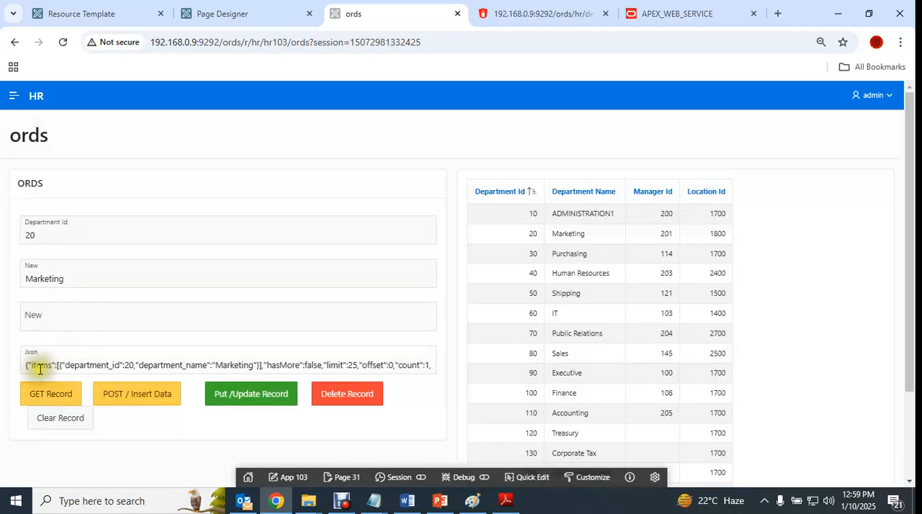
drag(27, 365, 55, 365)
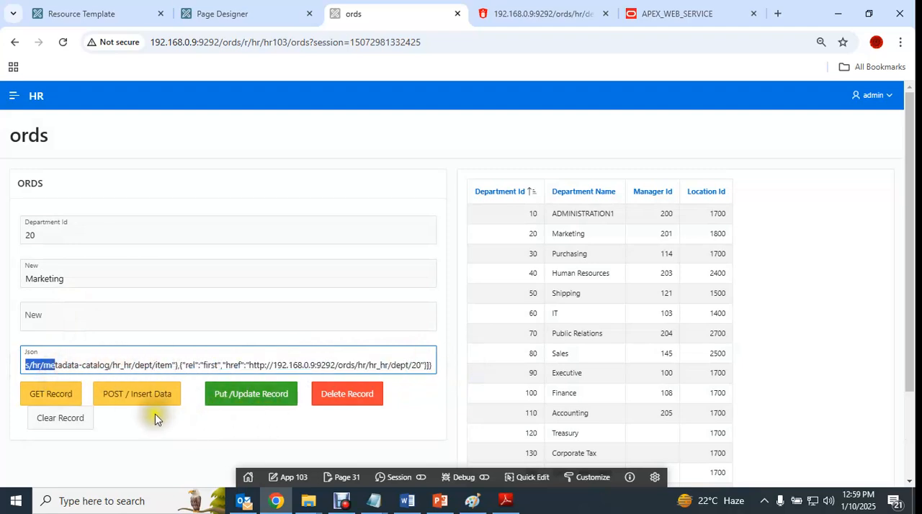
click(149, 365)
- Change the department name to Marketing1 and update the record of department 20 through the PUT service
click(78, 278)
text(1)
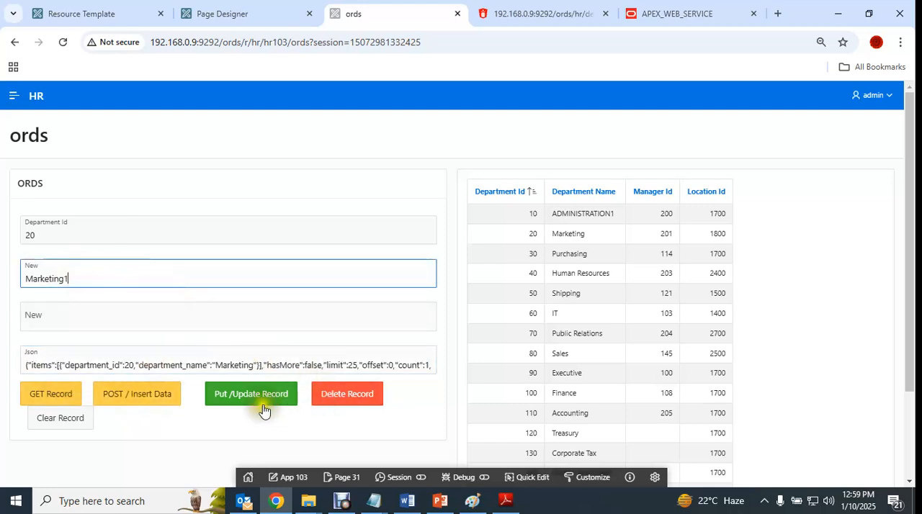
click(250, 395)
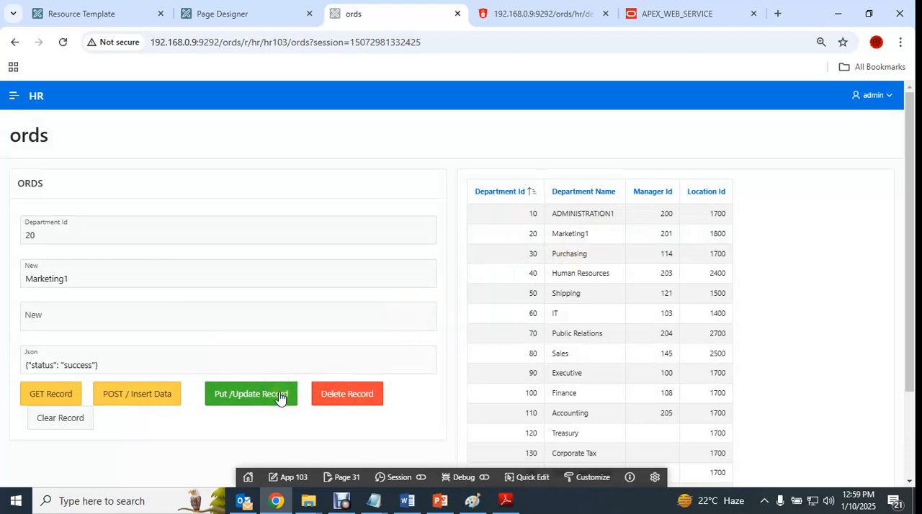
- From the Resource Template page, switch to the ORDS notes in Notepad and copy the POST section's PL/SQL insert block, DECLARE through END
click(78, 12)
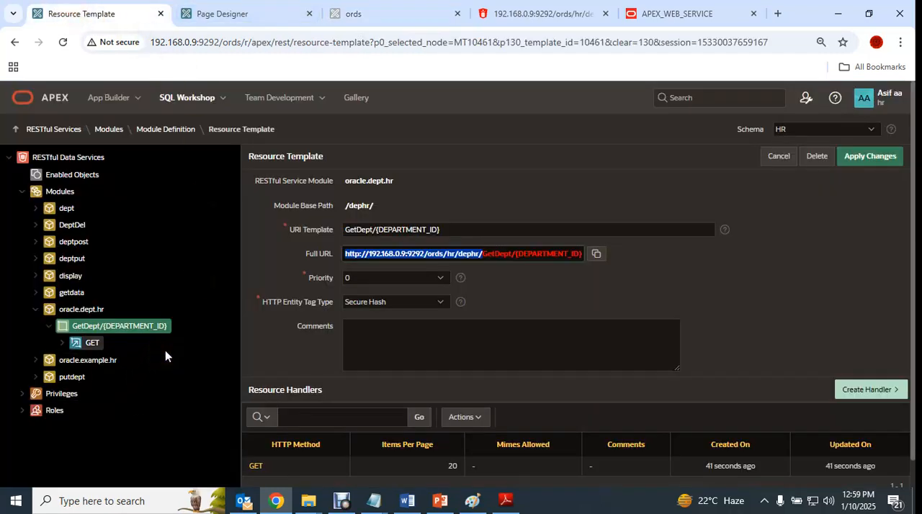
mouse_move(376, 504)
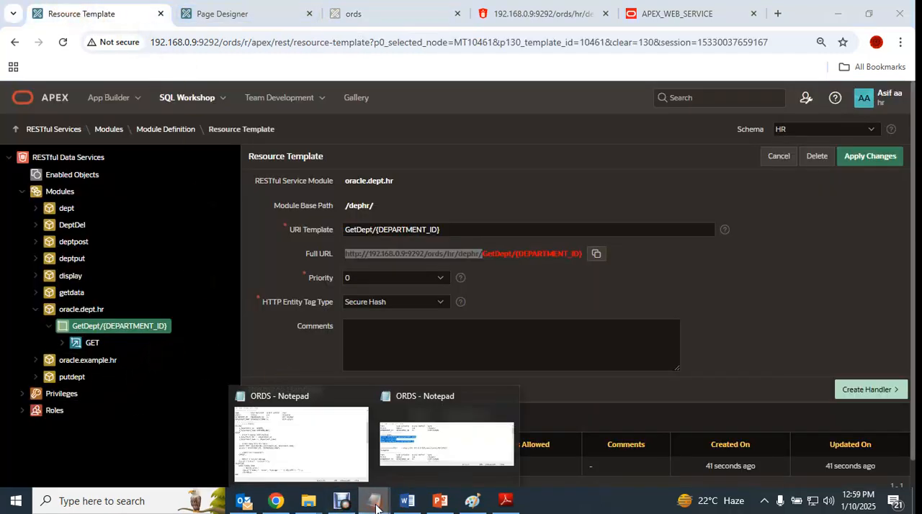
click(290, 465)
scroll(274, 164, up, 5)
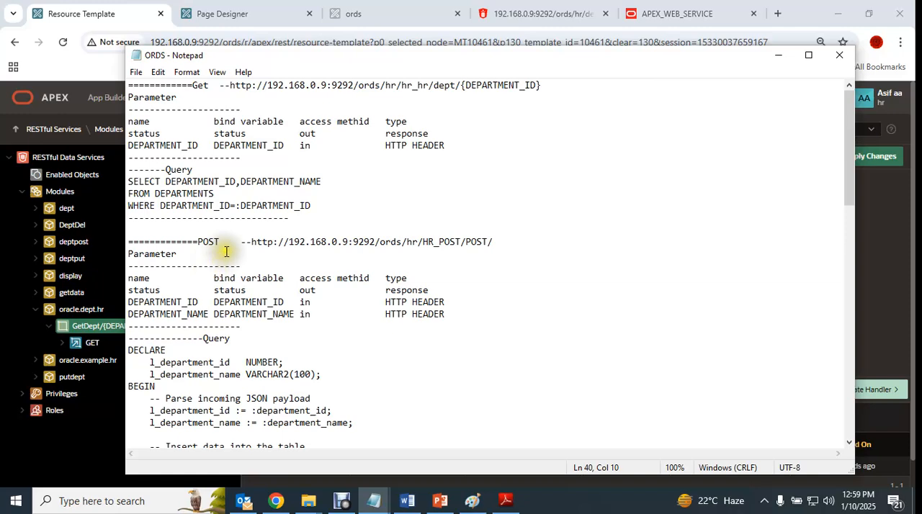
scroll(226, 252, down, 1)
scroll(230, 256, down, 2)
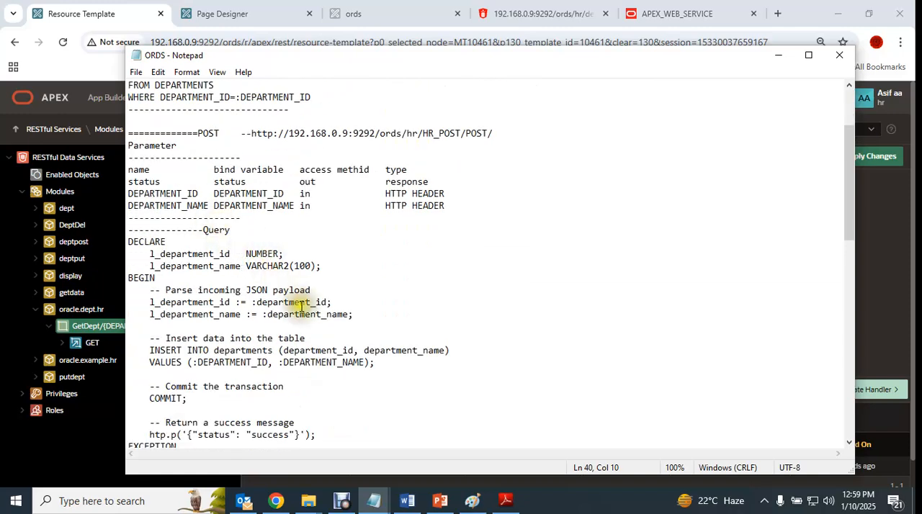
scroll(303, 304, down, 1)
scroll(303, 308, down, 2)
drag(151, 398, 108, 135)
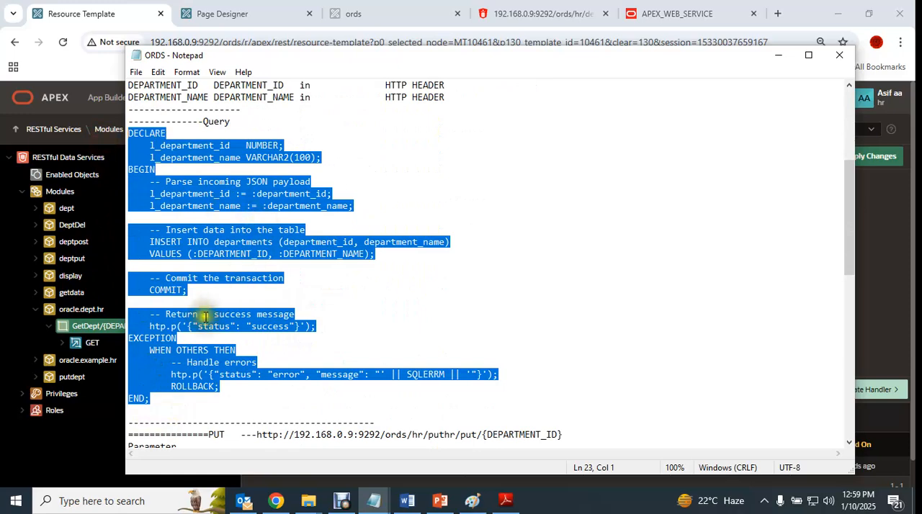
click(79, 328)
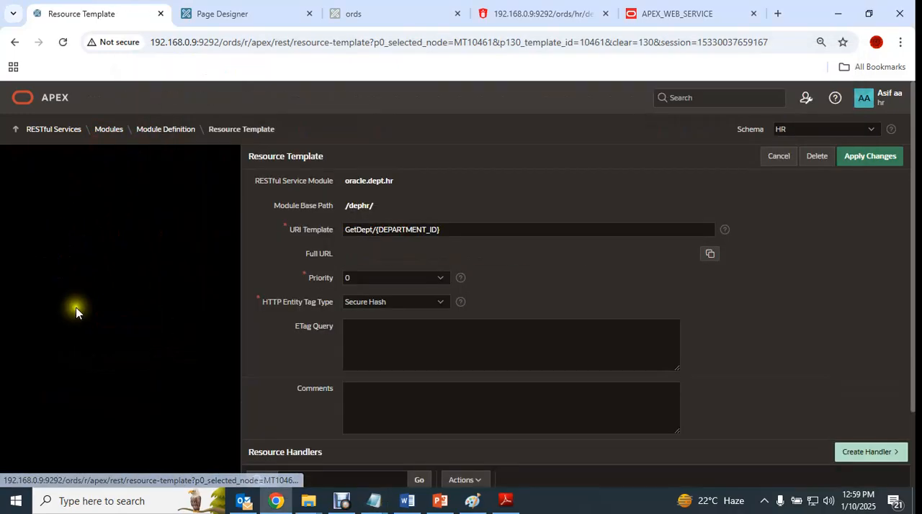
click(867, 390)
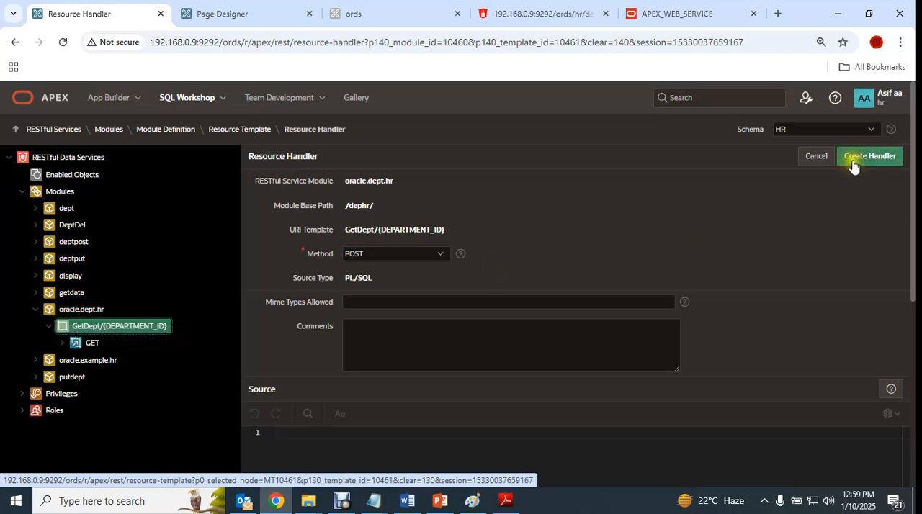
click(89, 315)
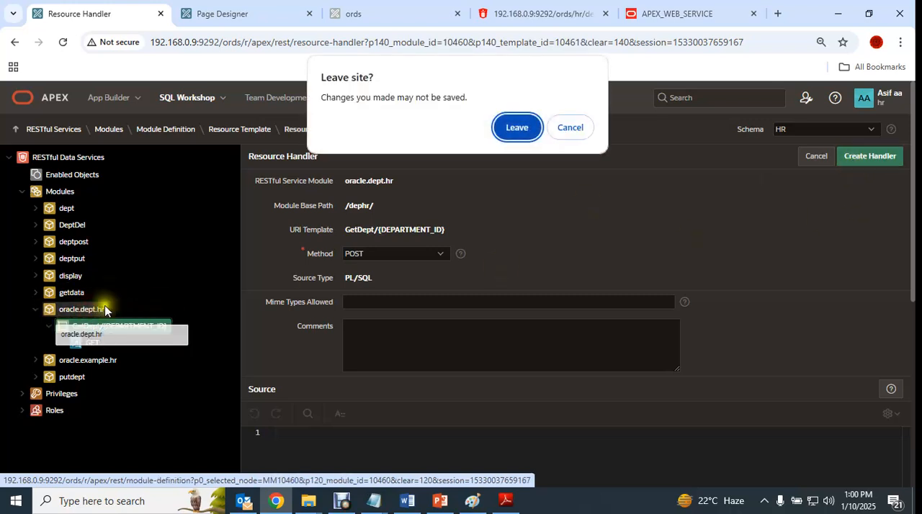
click(516, 126)
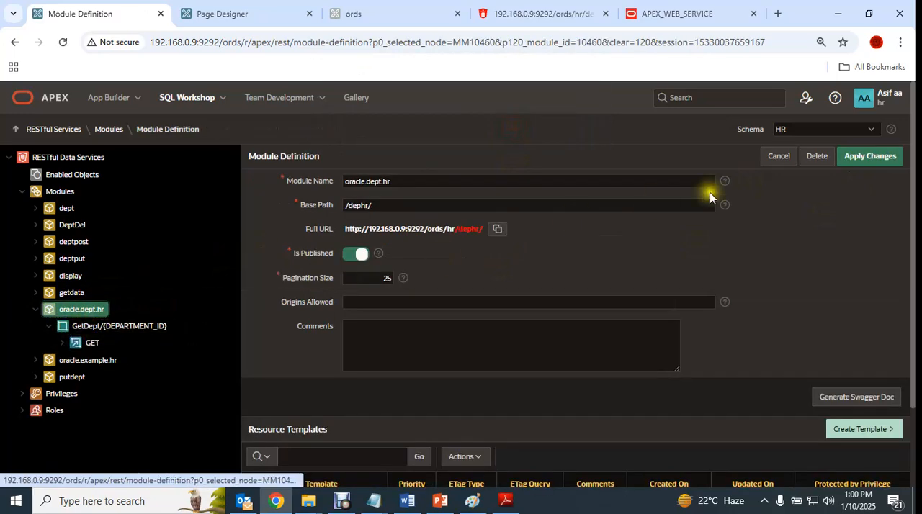
- Create a resource template in the oracle.dept.hr module with URI template PUTDDEPT/{DEPARTMENT_ID}
click(864, 430)
click(367, 227)
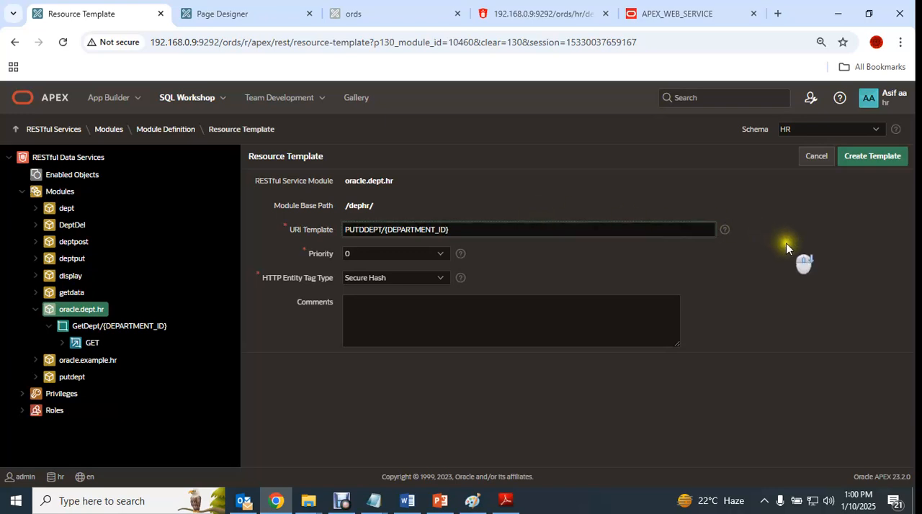
click(867, 163)
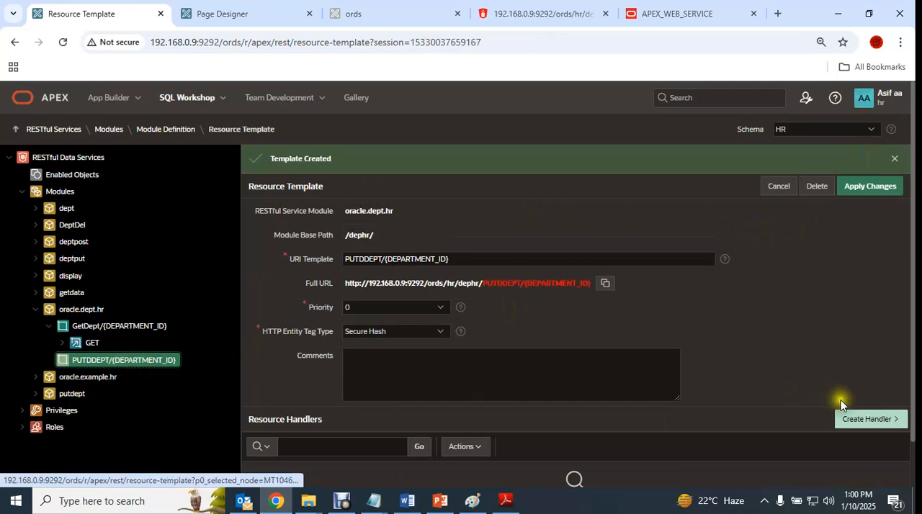
- Start a resource handler for the PUTDDEPT/{DEPARTMENT_ID} template and set its method to POST
click(868, 420)
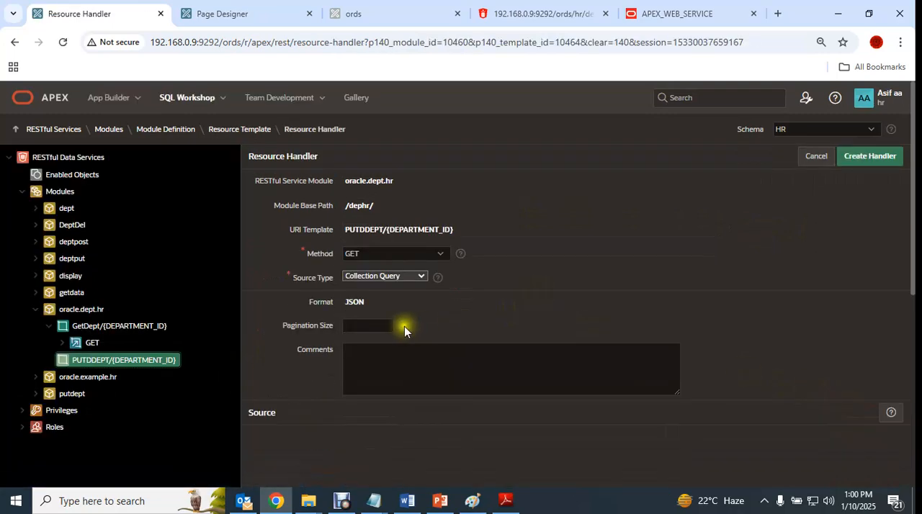
click(414, 276)
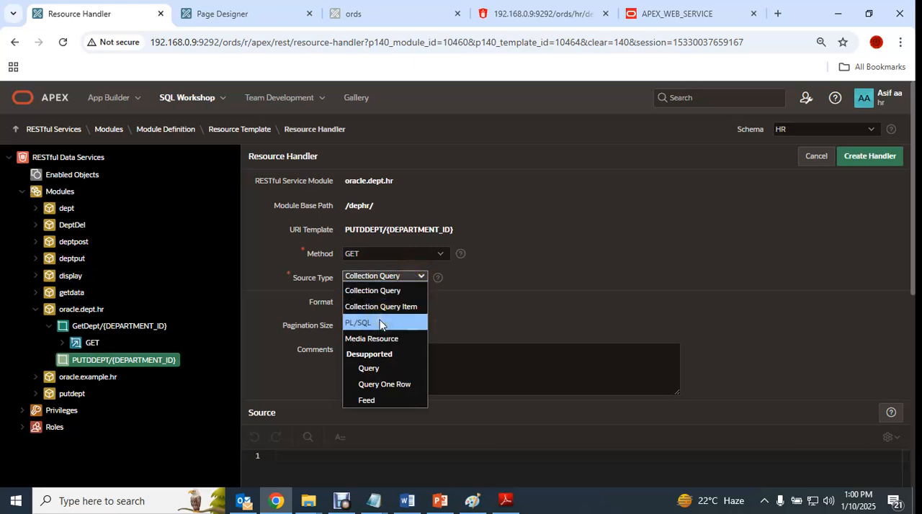
click(382, 256)
click(382, 257)
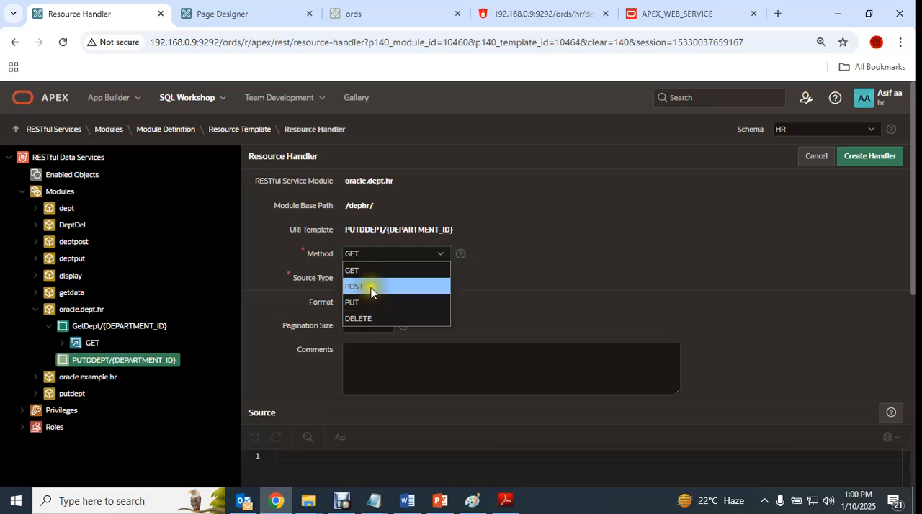
click(371, 286)
- Switch to the ORDS notes in Notepad and check the POST section's URL and parameters, then return to the handler
mouse_move(373, 504)
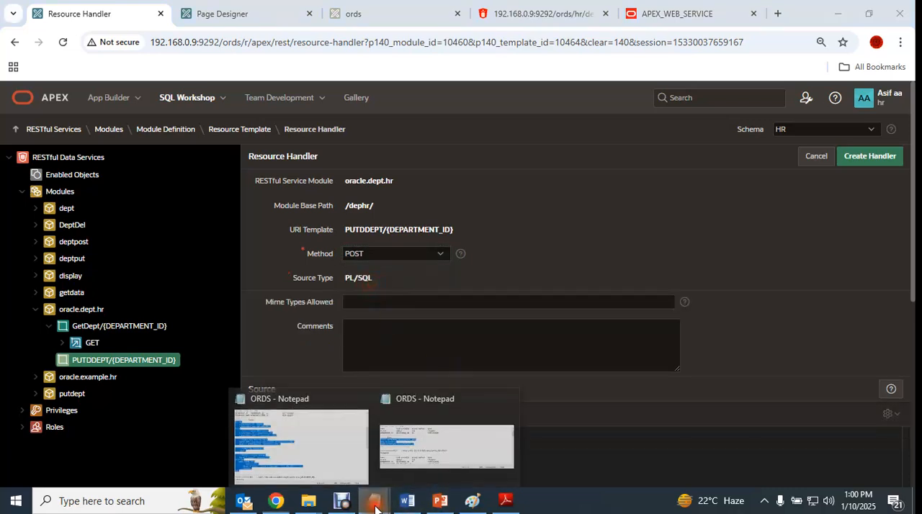
click(304, 428)
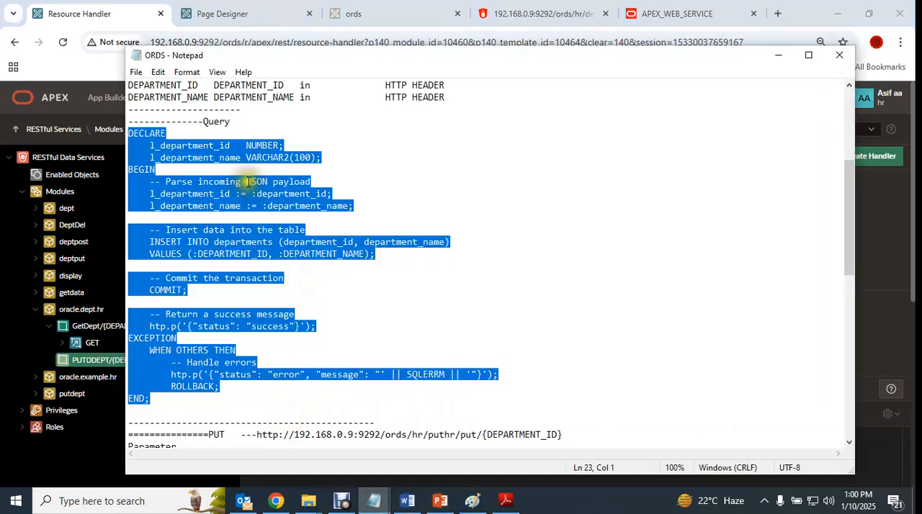
scroll(374, 214, up, 5)
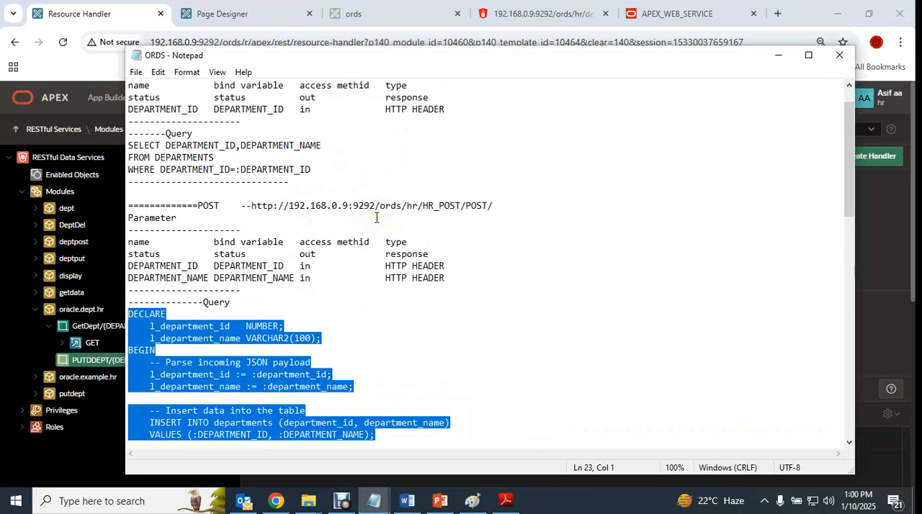
click(778, 54)
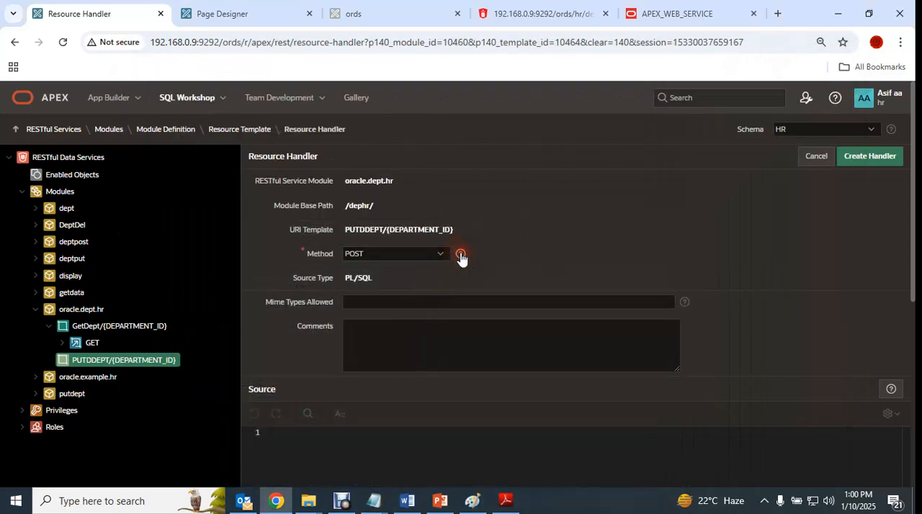
- Consult the help on HTTP methods and set the handler's method to PUT
click(460, 255)
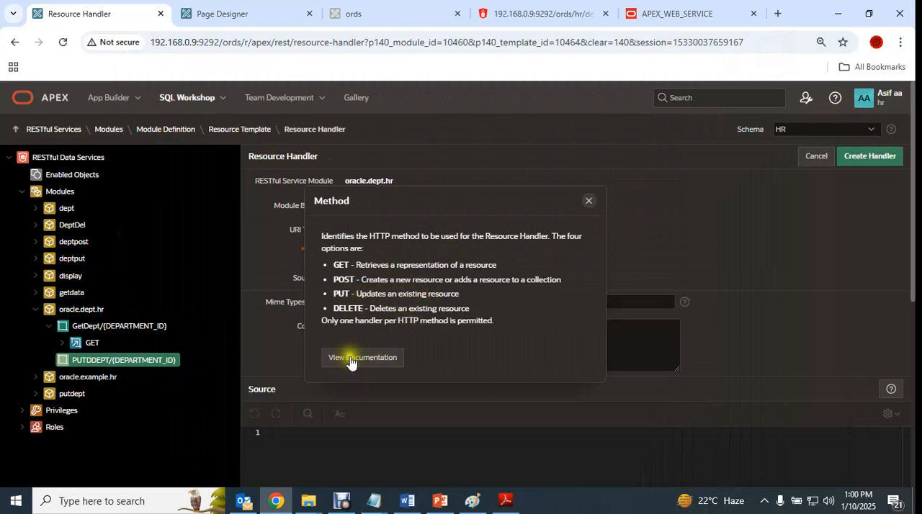
drag(335, 293, 464, 306)
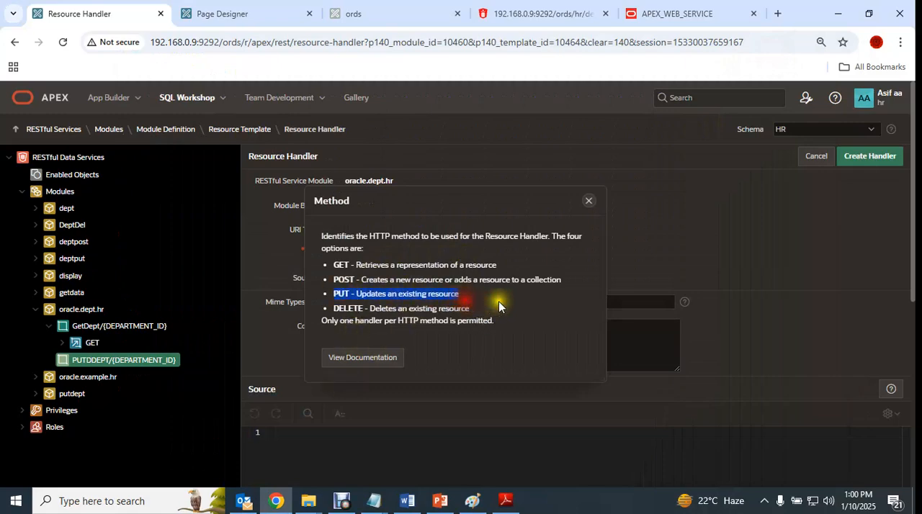
click(590, 203)
click(432, 255)
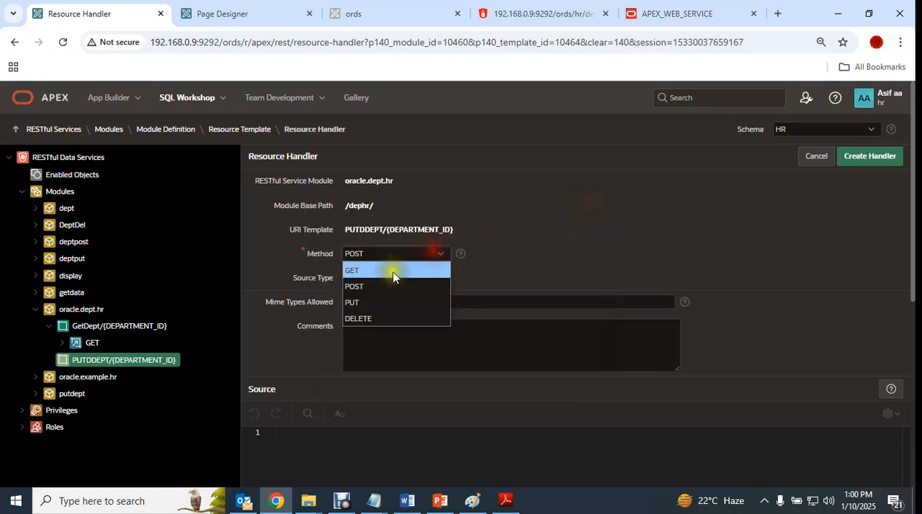
click(368, 298)
- Paste the copied insert block into the handler's source and examine its department_id and department_name bind variables and INSERT values
scroll(490, 327, down, 2)
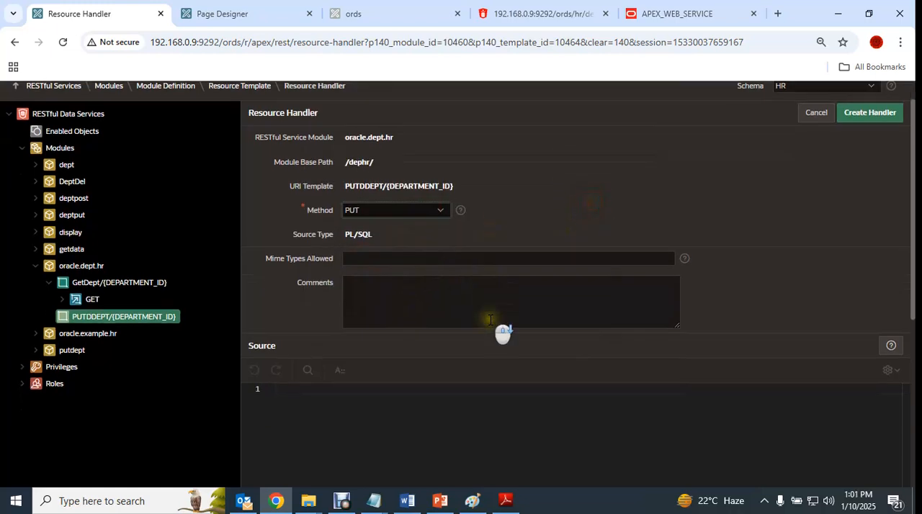
scroll(456, 362, up, 5)
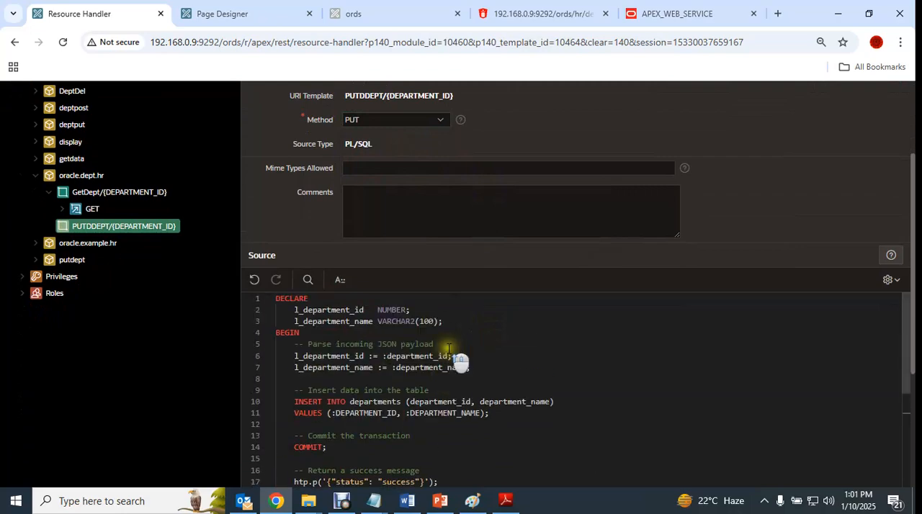
scroll(469, 432, down, 2)
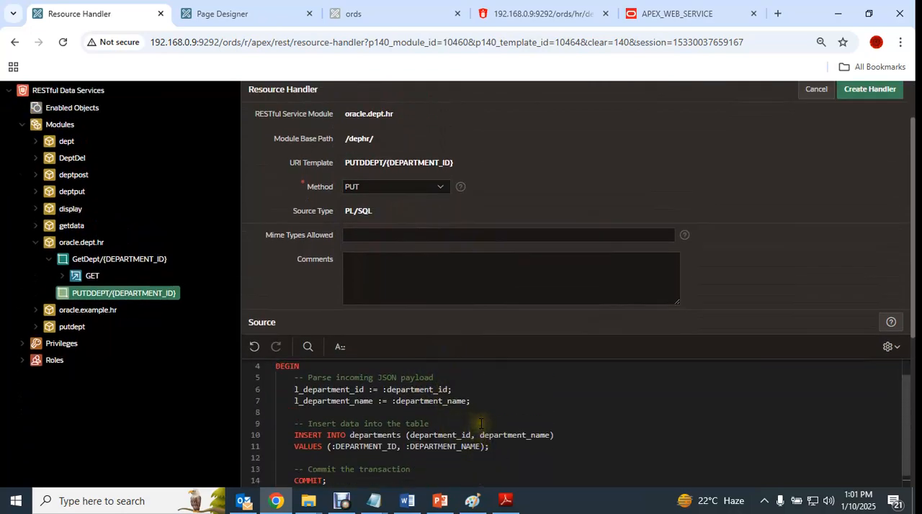
scroll(480, 424, up, 1)
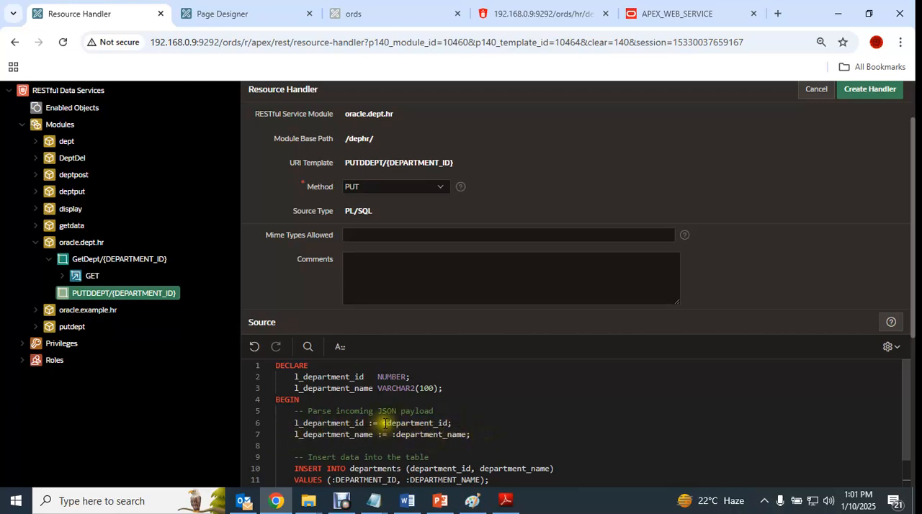
drag(383, 423, 477, 424)
drag(395, 437, 485, 434)
scroll(510, 421, down, 2)
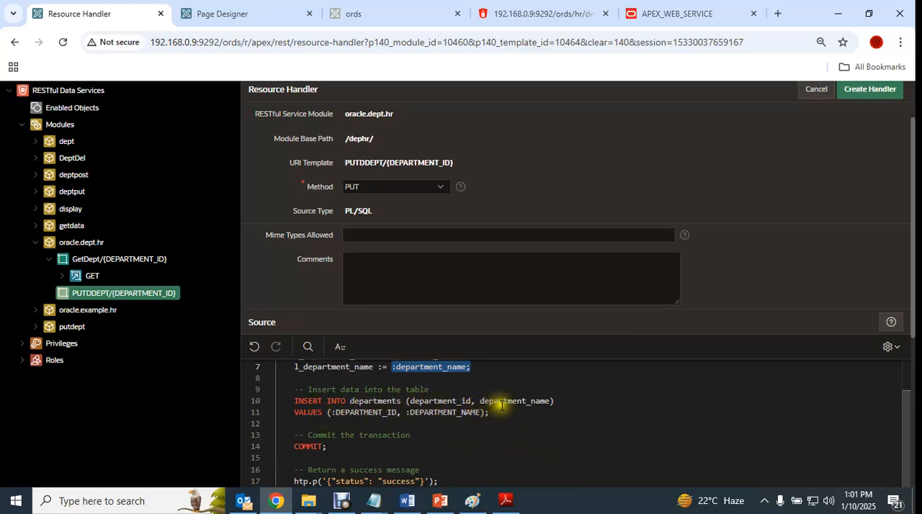
drag(333, 412, 481, 415)
scroll(452, 427, up, 1)
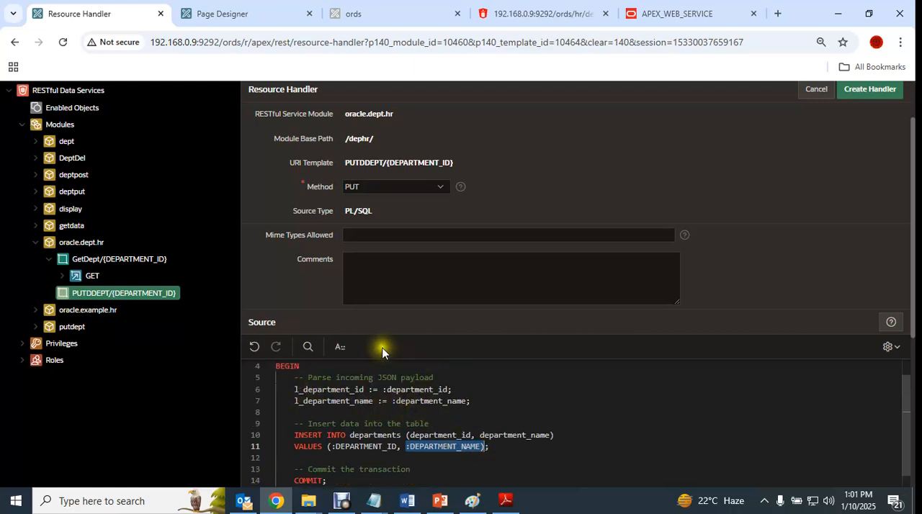
- Compare the descriptions of PUT and POST in the Method help, and close the help
click(342, 501)
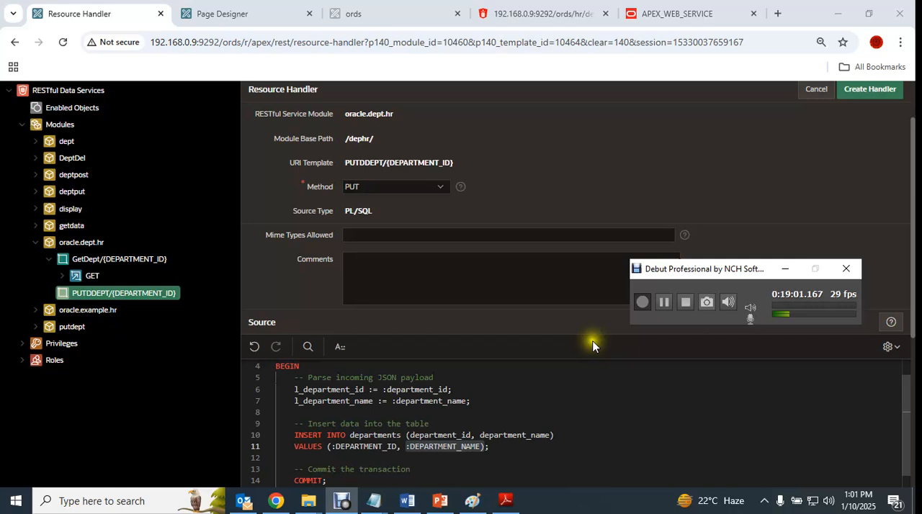
click(460, 187)
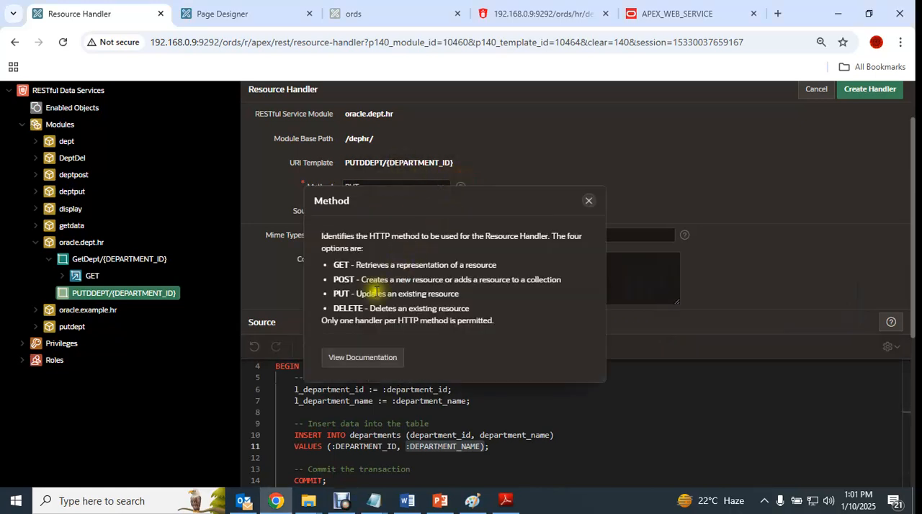
drag(358, 294, 481, 295)
click(334, 283)
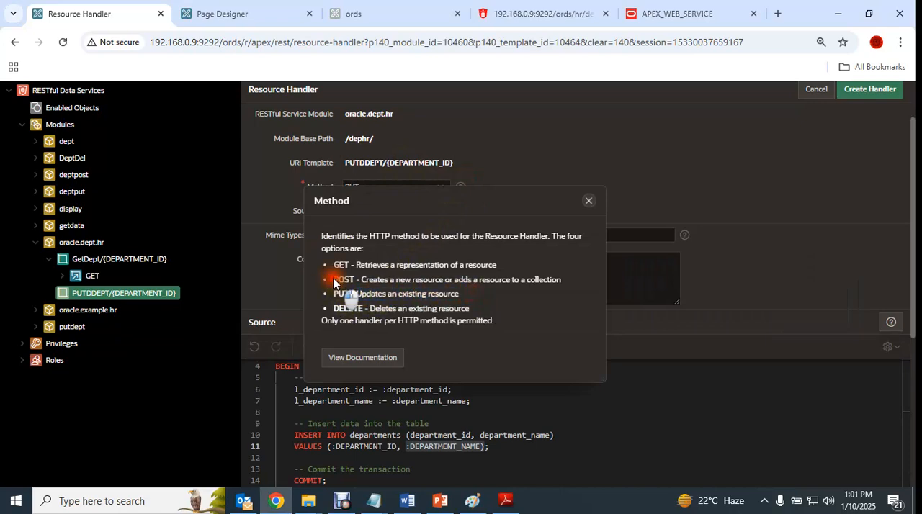
click(589, 202)
- Switch to the ORDS notes in Notepad and copy the PUT section's PL/SQL update block, begin through END
mouse_move(374, 501)
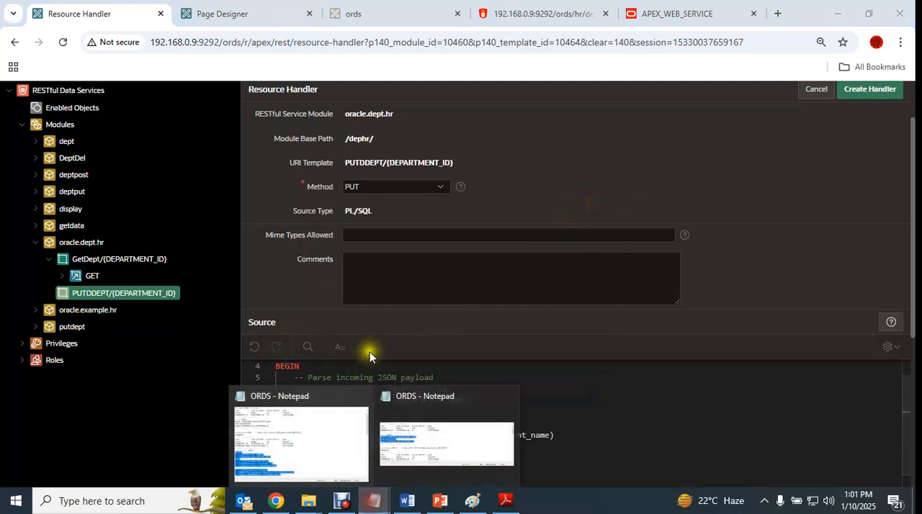
click(305, 442)
scroll(405, 283, up, 1)
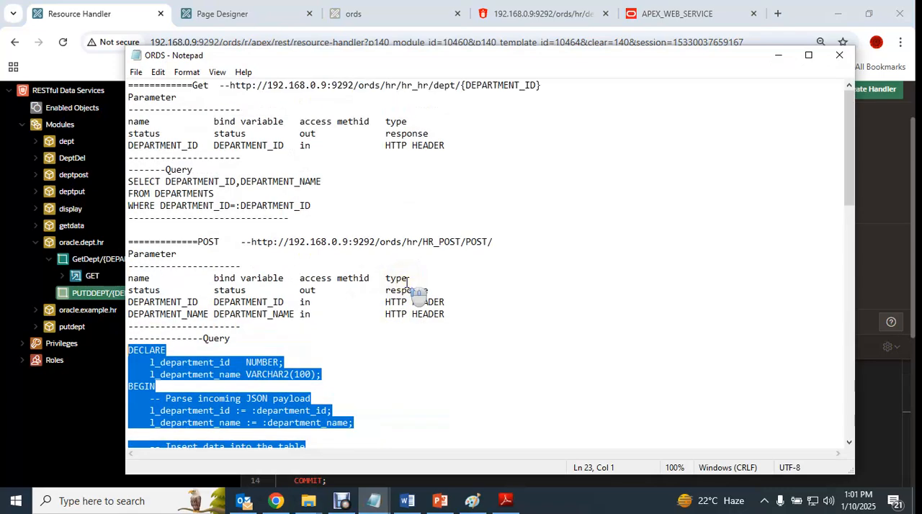
scroll(406, 283, down, 10)
scroll(406, 283, down, 3)
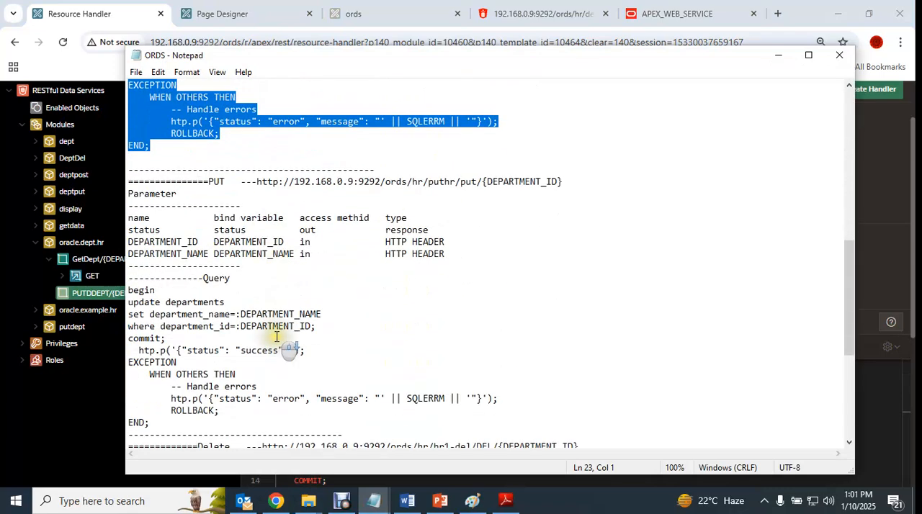
drag(153, 422, 126, 289)
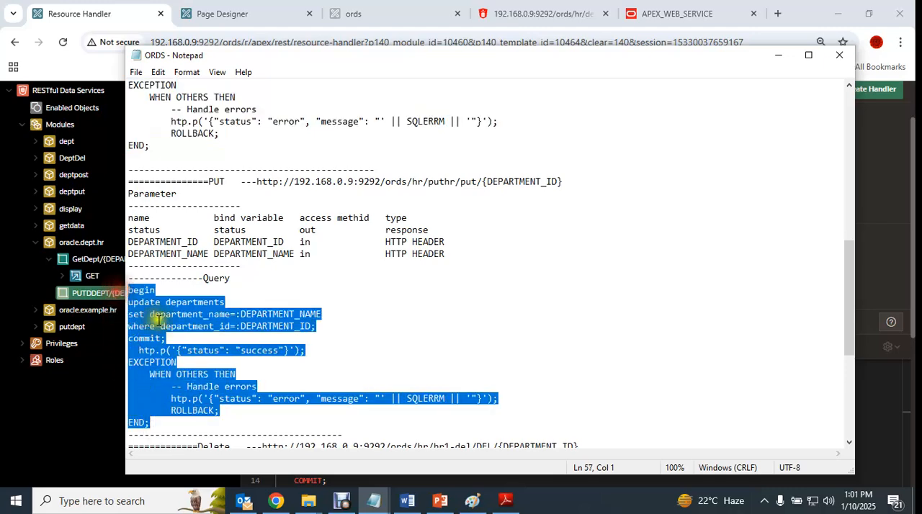
- Return to the PUT handler and replace its entire source with the copied block that updates department_name by department_id
click(276, 500)
click(447, 428)
key(ctrl+a)
key(BackSpace)
key(ctrl+v)
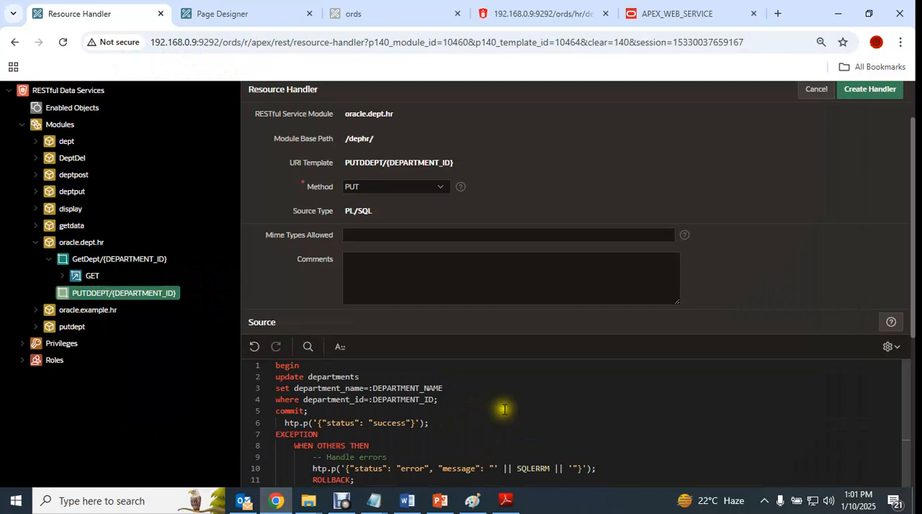
- Examine the PUT handler's update block, including its department bind variables, htp.p status output and exception handling
scroll(508, 414, down, 2)
scroll(461, 421, up, 1)
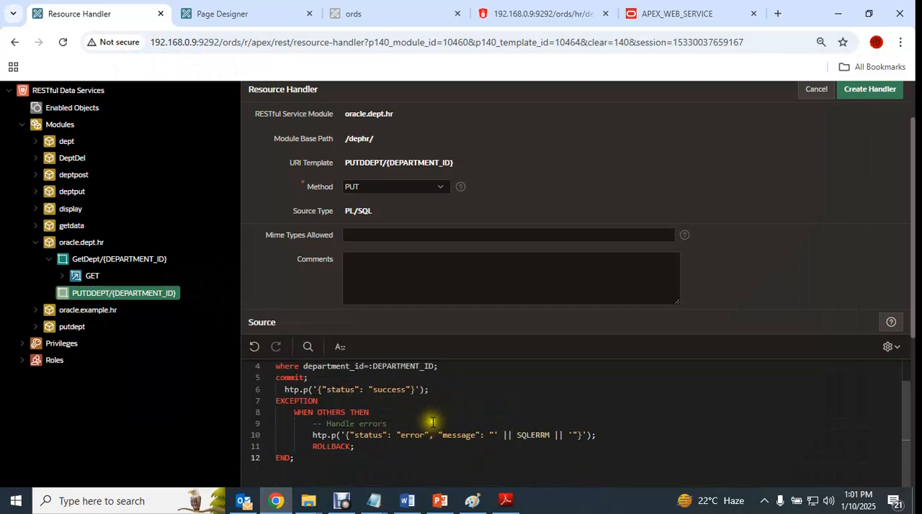
scroll(432, 422, up, 1)
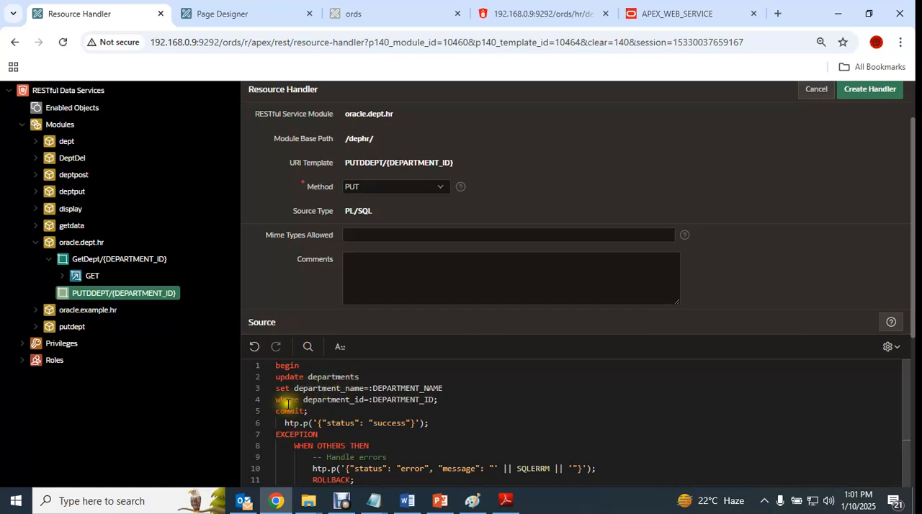
drag(370, 388, 478, 389)
click(449, 407)
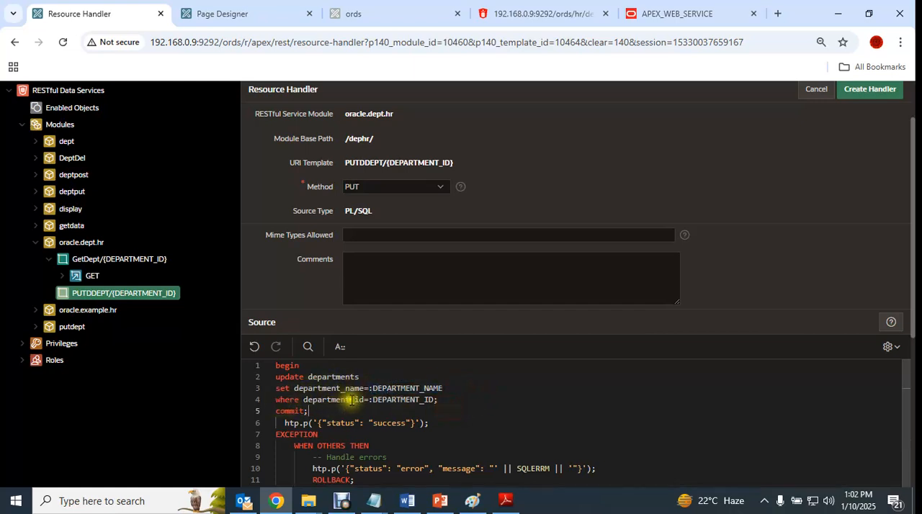
drag(451, 399, 276, 365)
drag(282, 423, 301, 422)
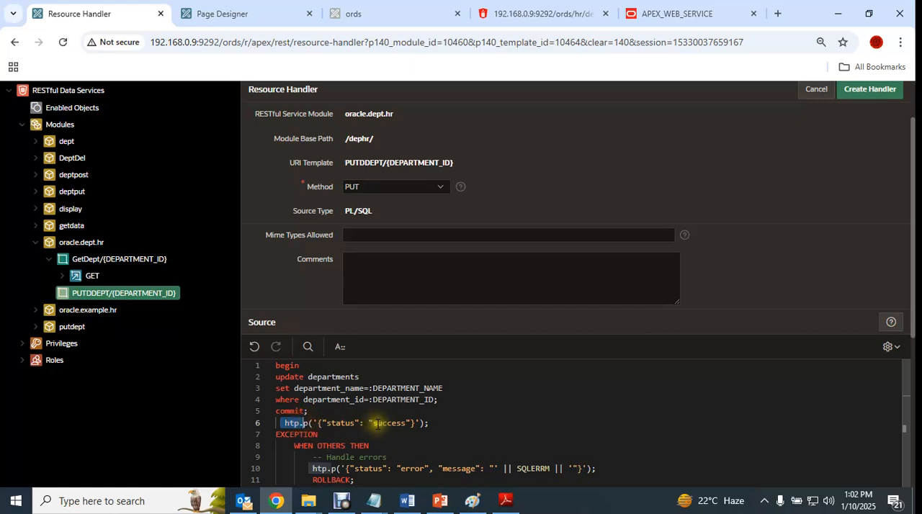
click(287, 424)
drag(285, 424, 307, 423)
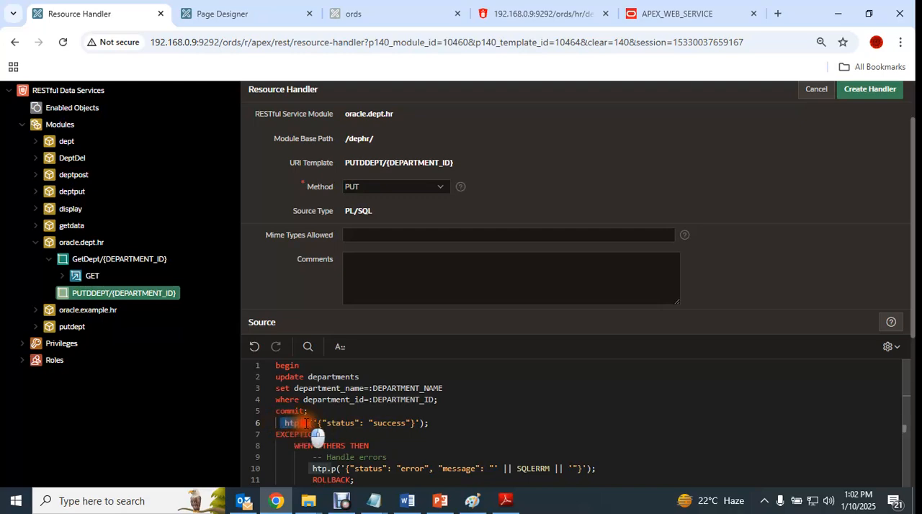
scroll(468, 407, down, 1)
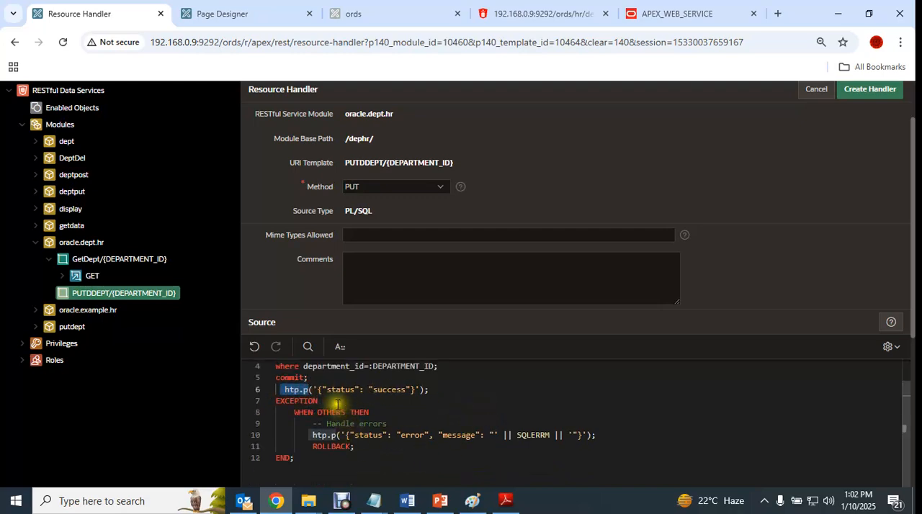
click(309, 391)
drag(281, 389, 311, 390)
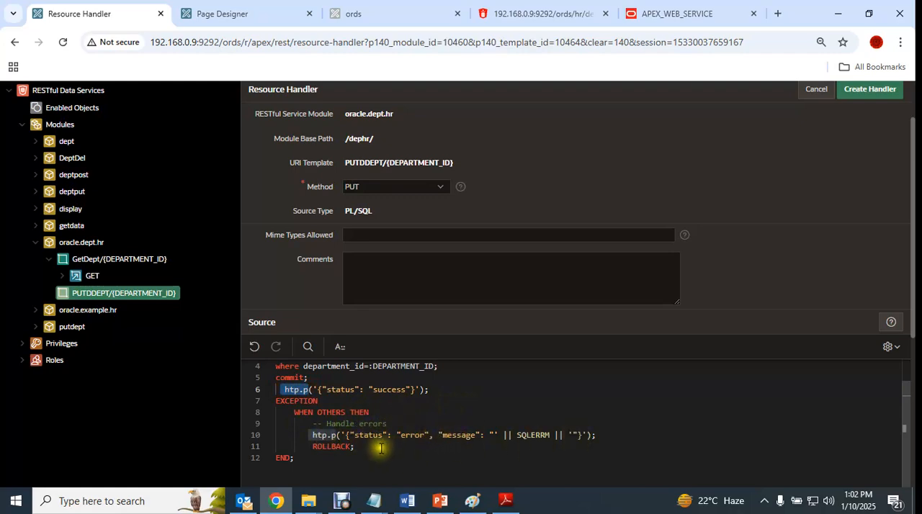
- Add a parameter row to the PUT handler with DEPARTMENT_ID as both name and bind variable
scroll(376, 445, down, 1)
scroll(446, 431, down, 5)
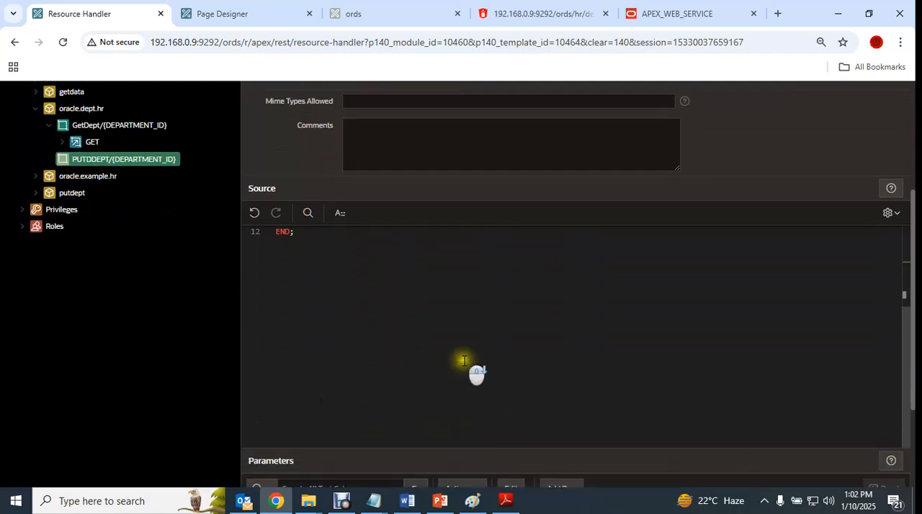
scroll(462, 331, up, 5)
scroll(436, 426, down, 2)
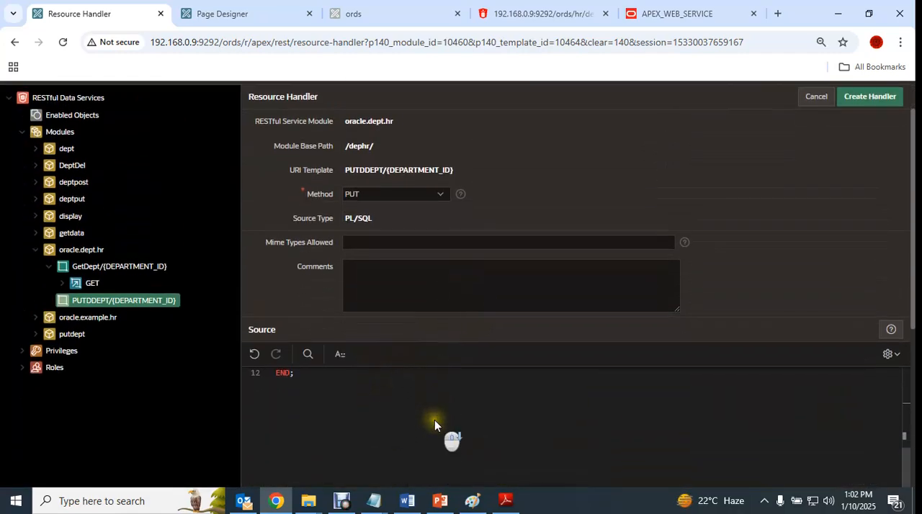
scroll(905, 407, up, 5)
click(448, 394)
scroll(473, 416, down, 5)
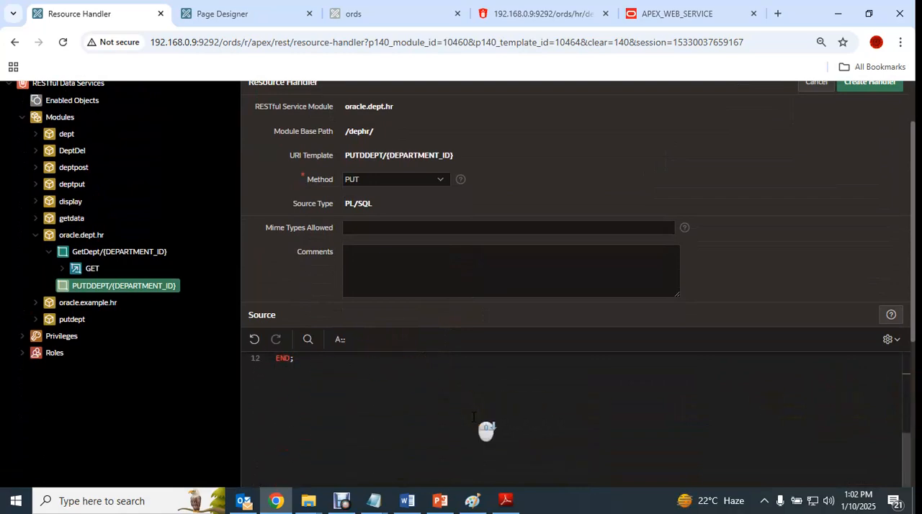
click(547, 350)
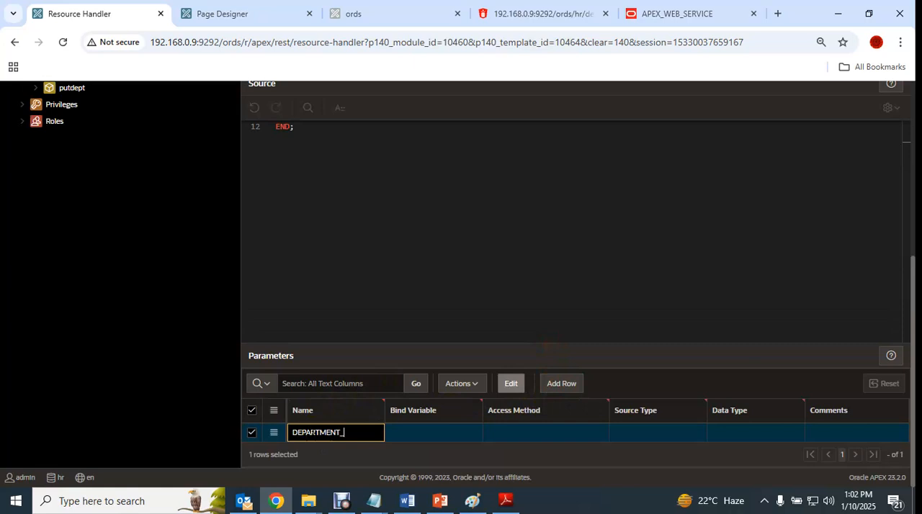
drag(375, 435, 199, 438)
key(ctrl+c)
click(428, 433)
key(ctrl+v)
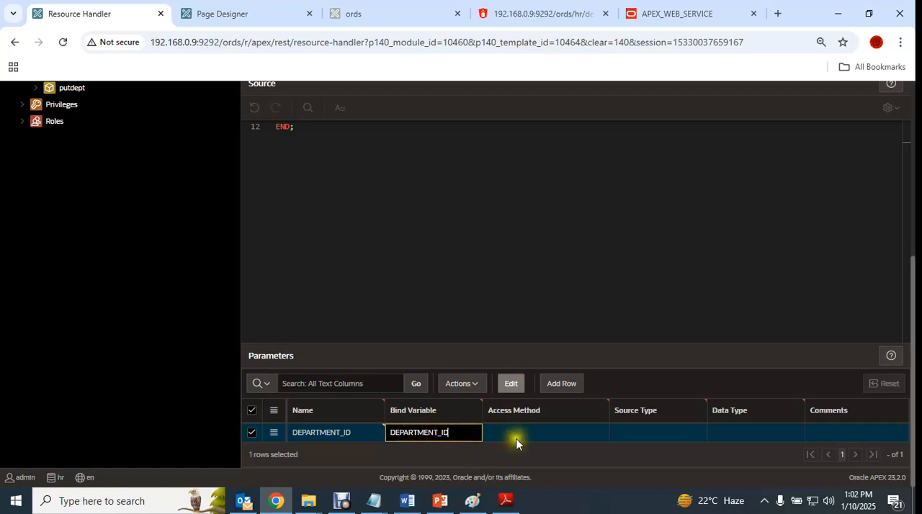
- Set the DEPARTMENT_ID parameter's access method to IN, source type to HTTP HEADER and data type to INTEGER
click(561, 432)
click(562, 432)
click(561, 431)
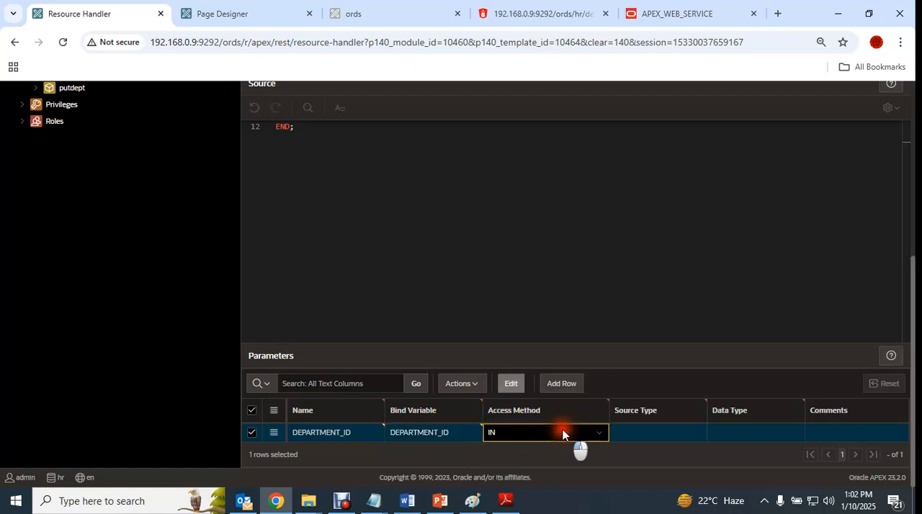
click(645, 432)
click(645, 432)
click(666, 434)
click(744, 435)
click(745, 434)
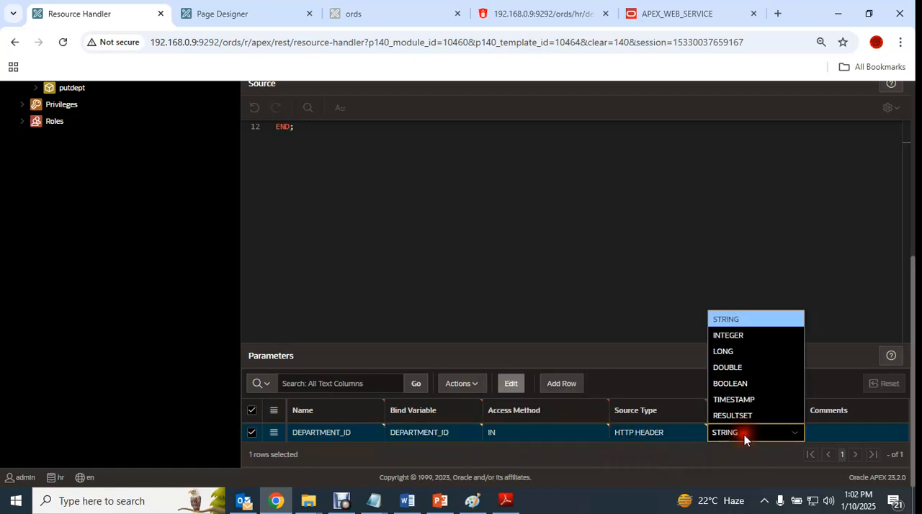
click(738, 336)
- Add a parameter with name and bind variable status, access method OUT, source type RESPONSE and data type STRING
click(562, 383)
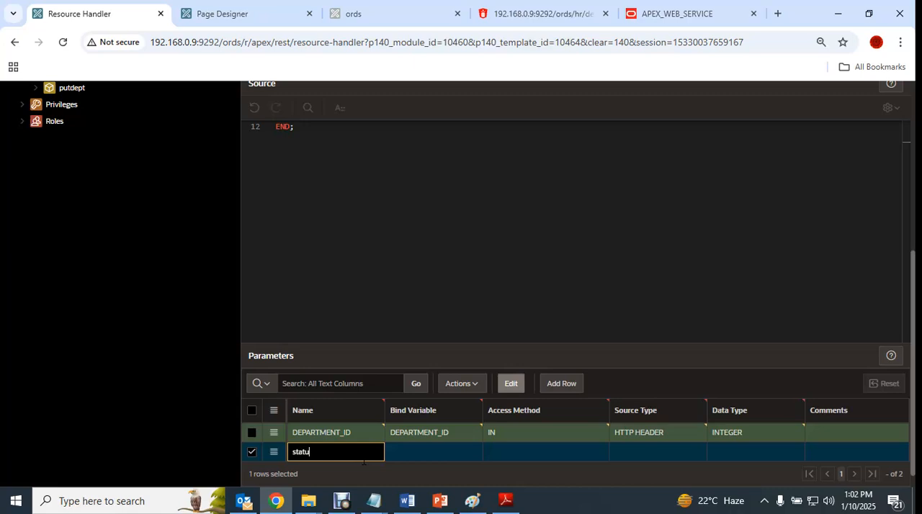
text(status)
key(Tab)
text(status)
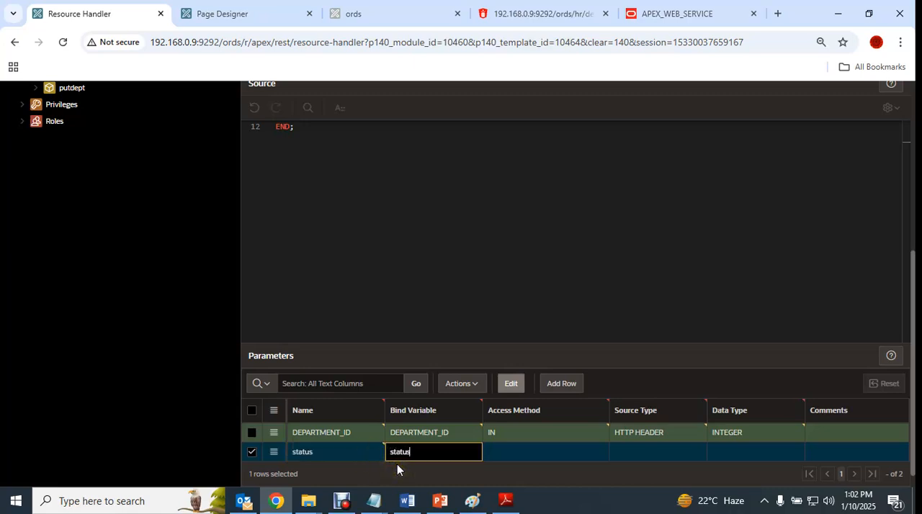
key(Tab)
click(535, 451)
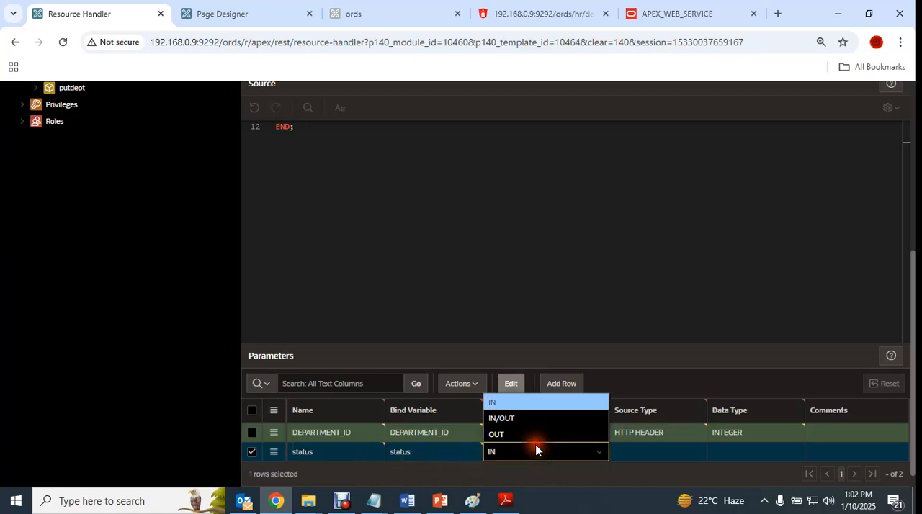
click(521, 433)
click(666, 451)
click(666, 449)
click(655, 435)
click(770, 452)
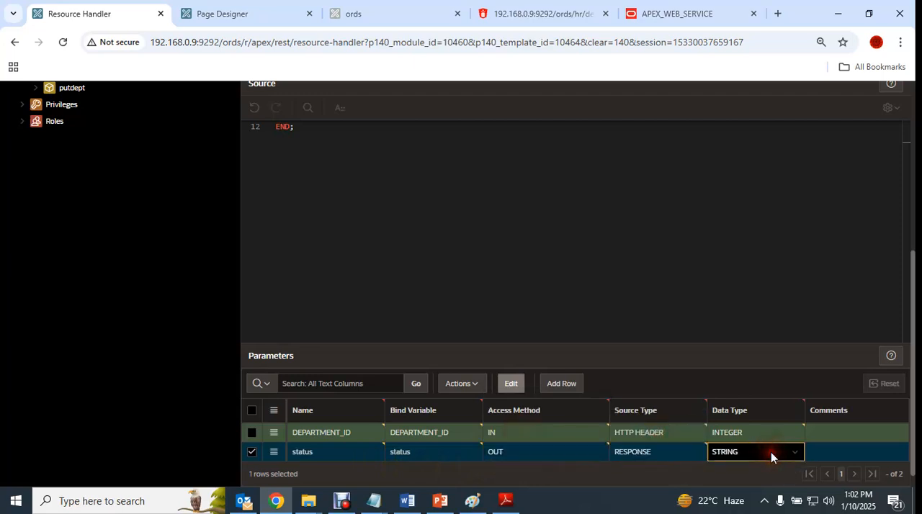
- Create the PUT handler with its source and parameters
scroll(625, 335, up, 5)
scroll(625, 335, up, 4)
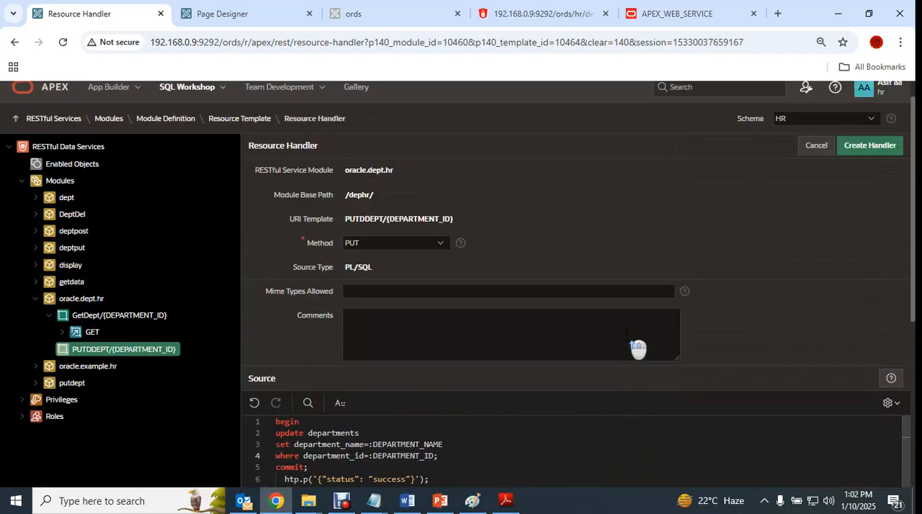
click(871, 157)
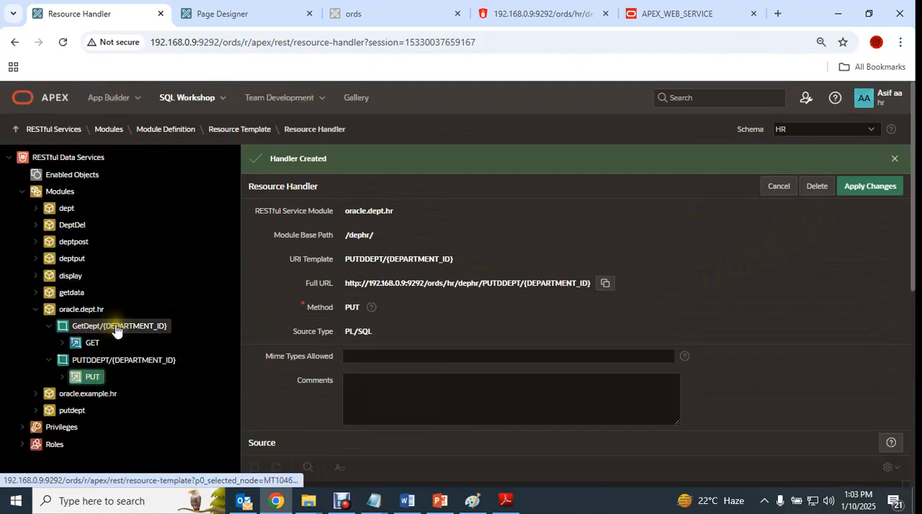
- Open the PUTDDEPT/{DEPARTMENT_ID} template and copy its full URL to the clipboard
click(88, 360)
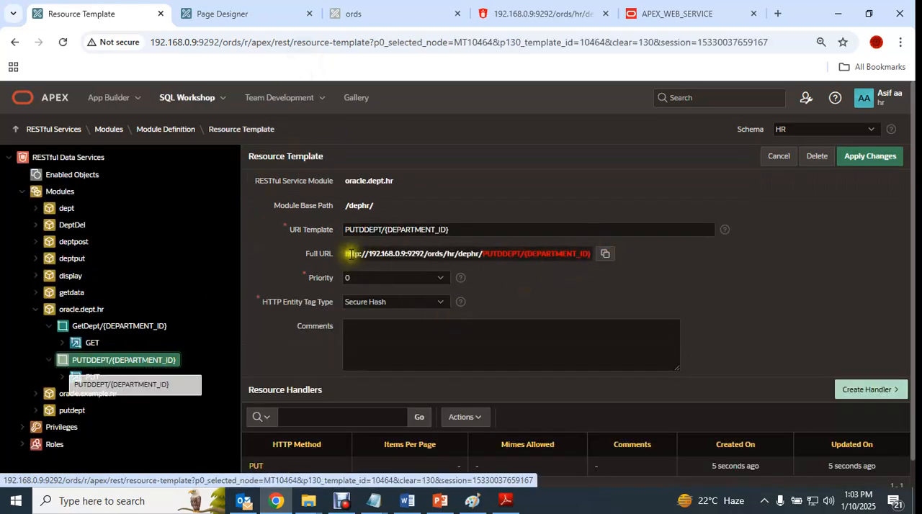
drag(348, 253, 612, 257)
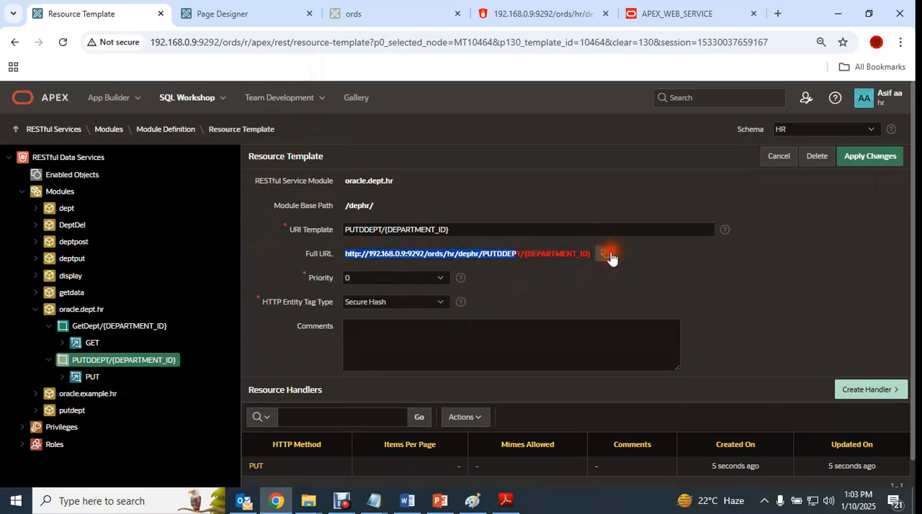
click(607, 255)
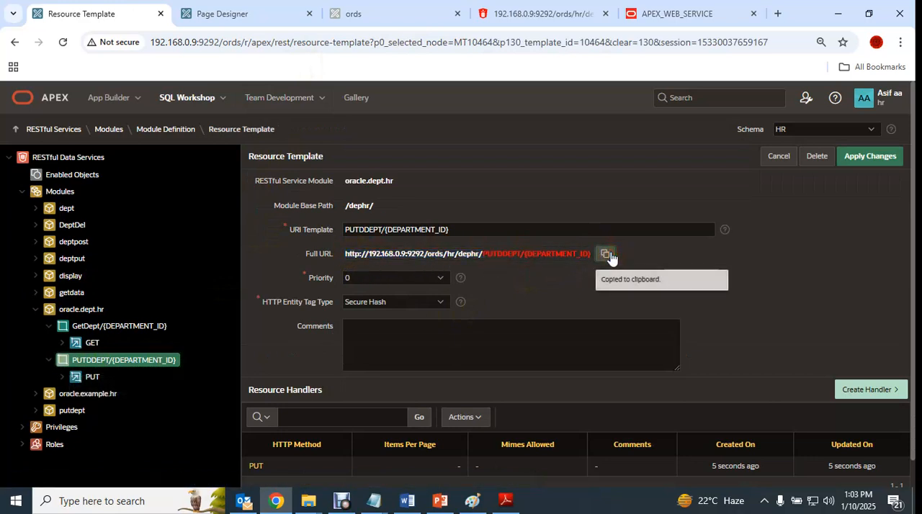
- In Page Designer, open the put process's PL/SQL code and examine its request URL and JSON body parameters
click(230, 14)
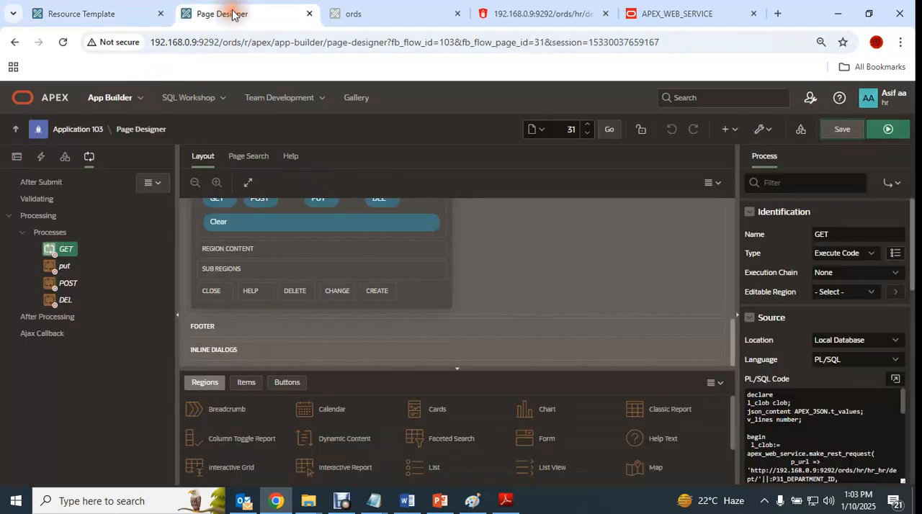
click(56, 266)
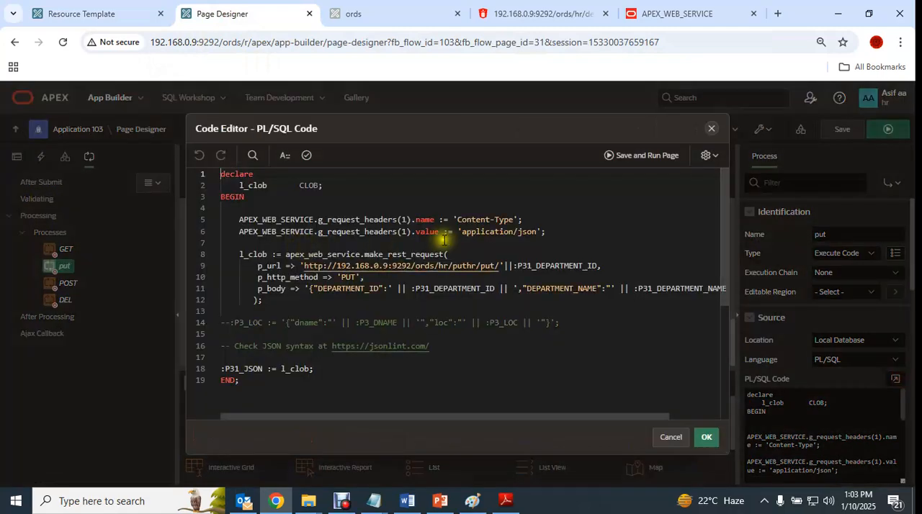
drag(303, 265, 605, 264)
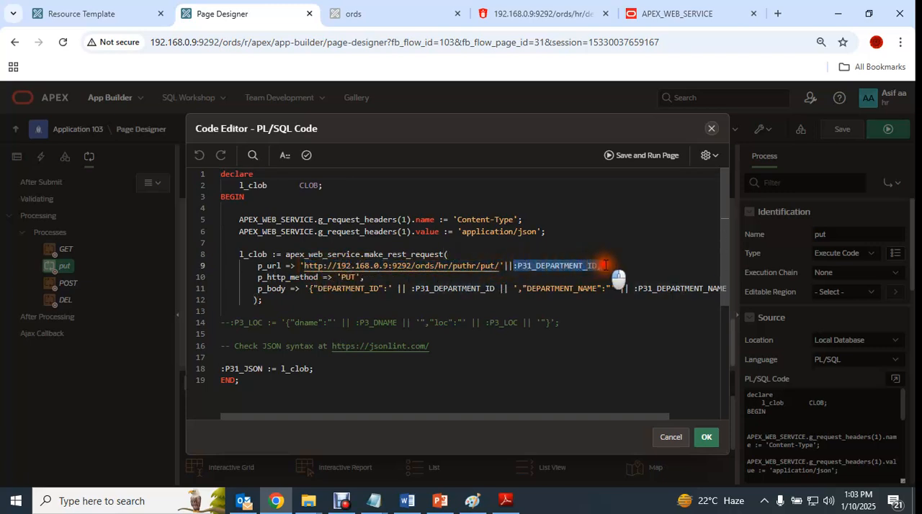
click(257, 290)
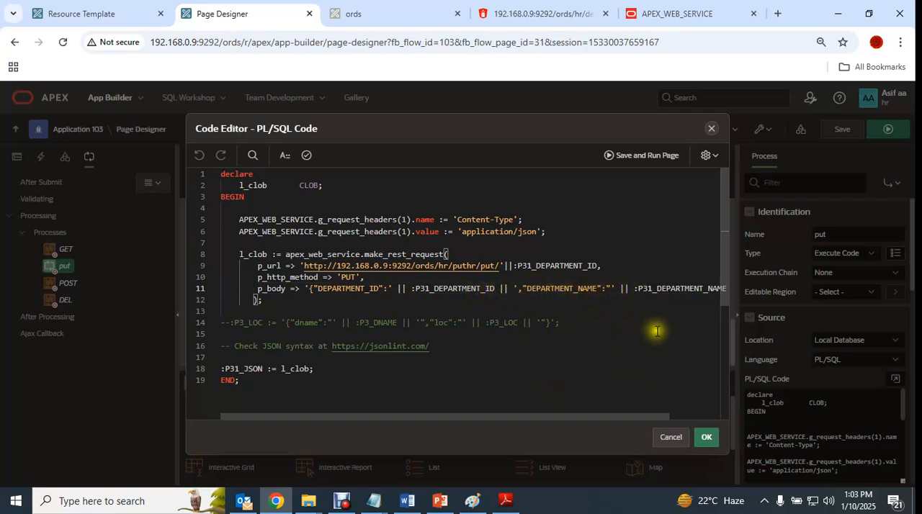
- Return to the PUT handler under PUTDDEPT and add a parameter with DEPARTMENT_NAME as both name and bind variable
click(101, 14)
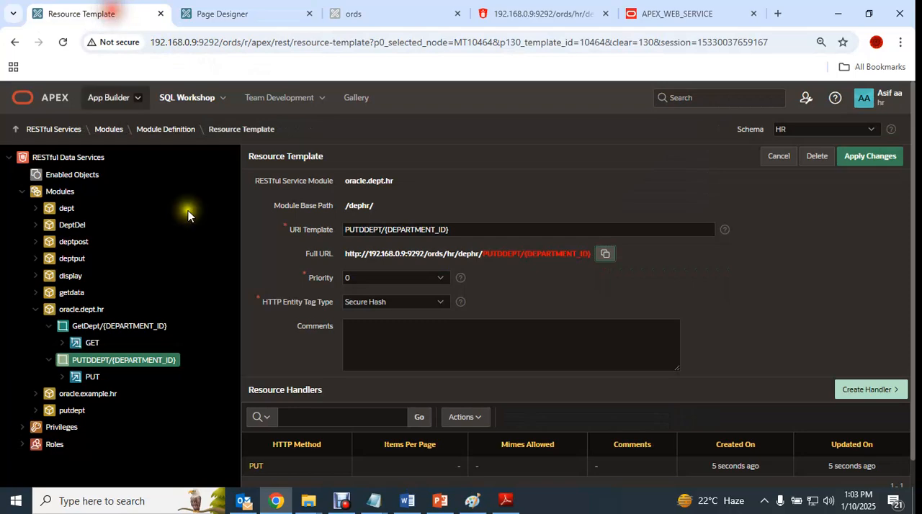
scroll(512, 360, down, 1)
click(93, 348)
scroll(477, 409, down, 10)
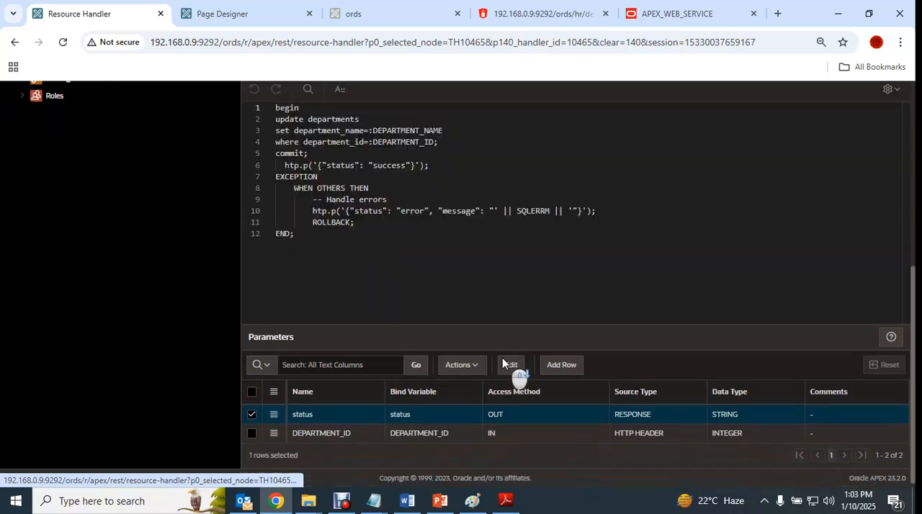
click(558, 364)
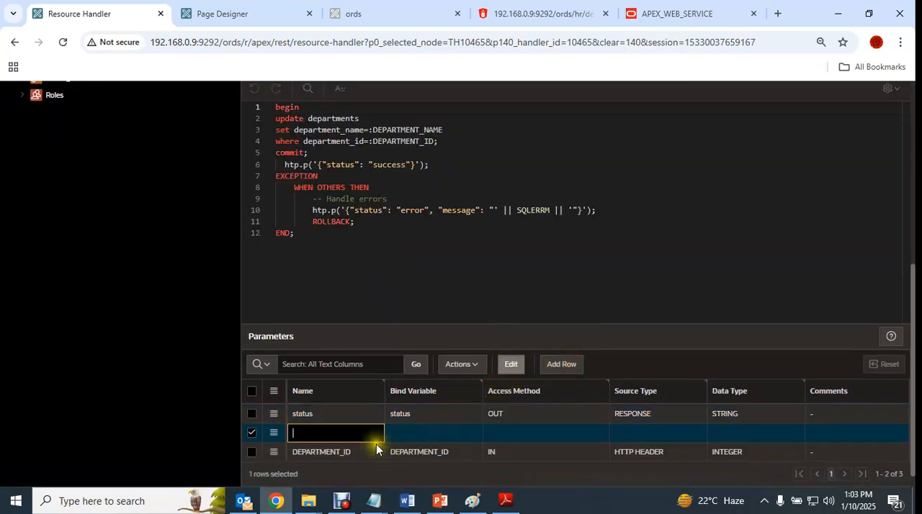
text(DEPARTMENT_NA)
click(399, 432)
click(366, 436)
drag(370, 435, 293, 432)
click(448, 436)
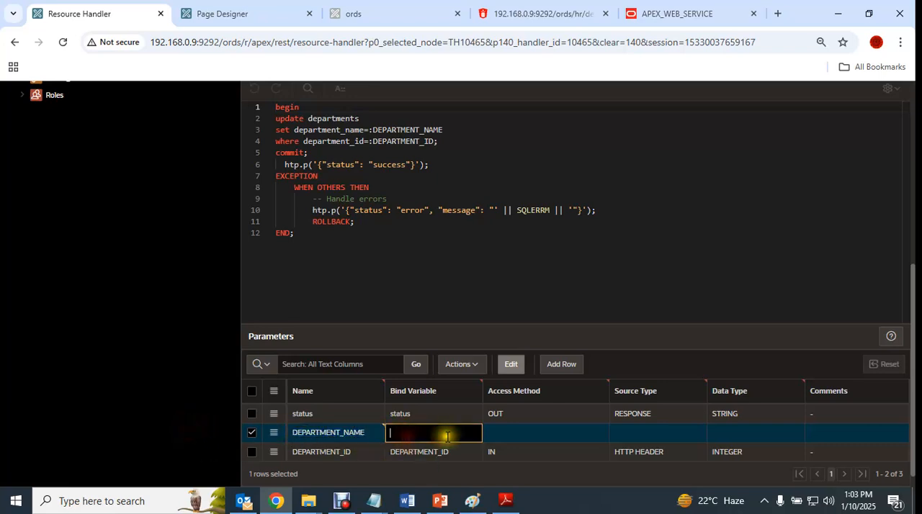
- Set the DEPARTMENT_NAME parameter to access method IN, source type HTTP HEADER and data type STRING, and apply the handler changes
click(568, 432)
click(568, 432)
click(593, 432)
click(647, 433)
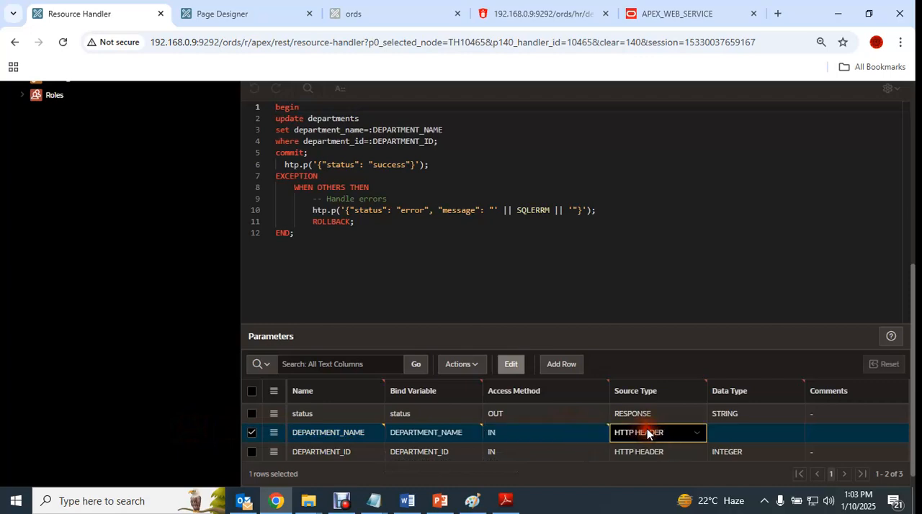
click(765, 434)
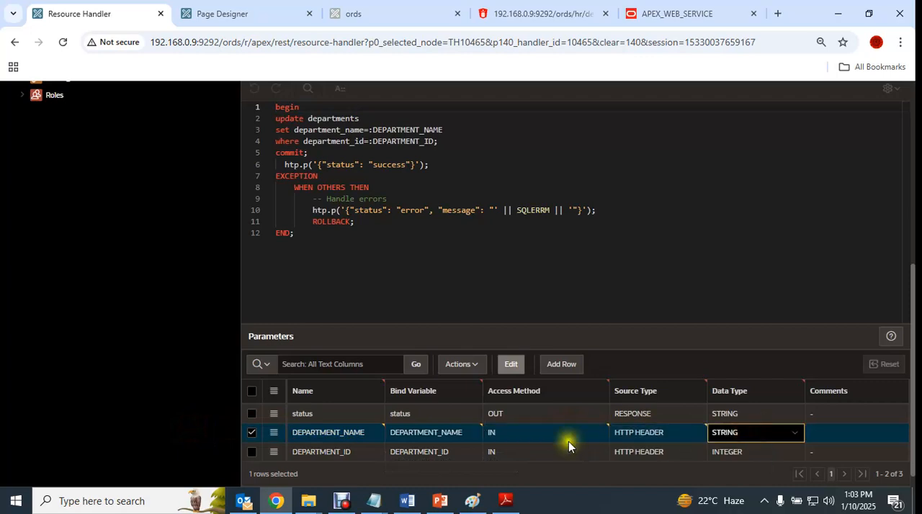
scroll(847, 280, up, 5)
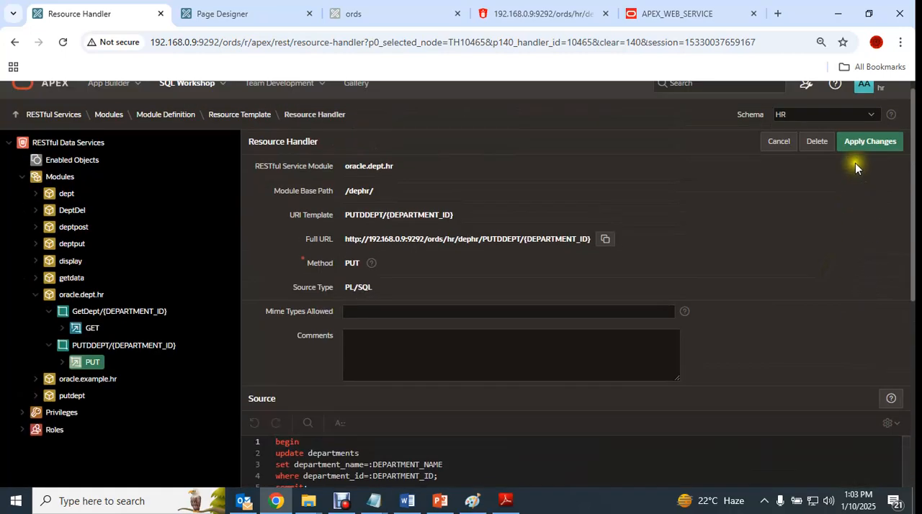
click(862, 144)
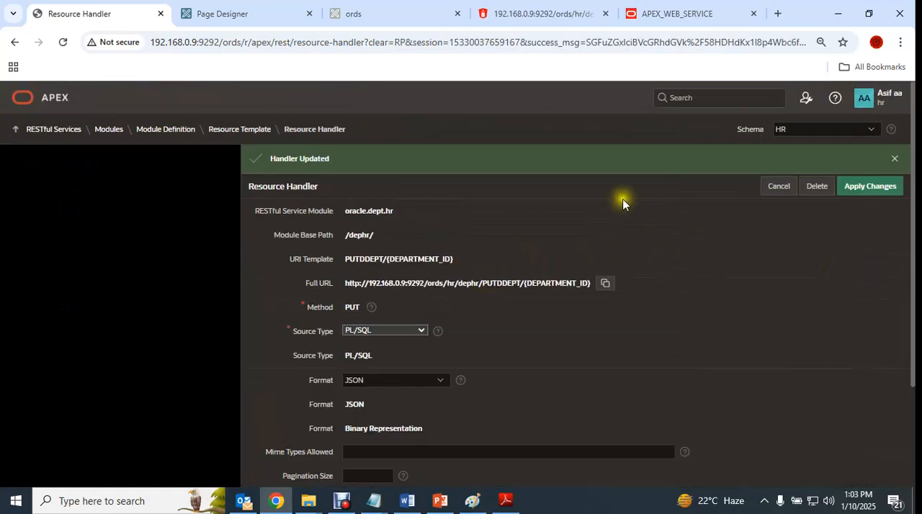
- Review the put process's PL/SQL code in Page Designer, covering p_body, l_clob and the P31_JSON assignment, and close the code editor without changes
click(220, 14)
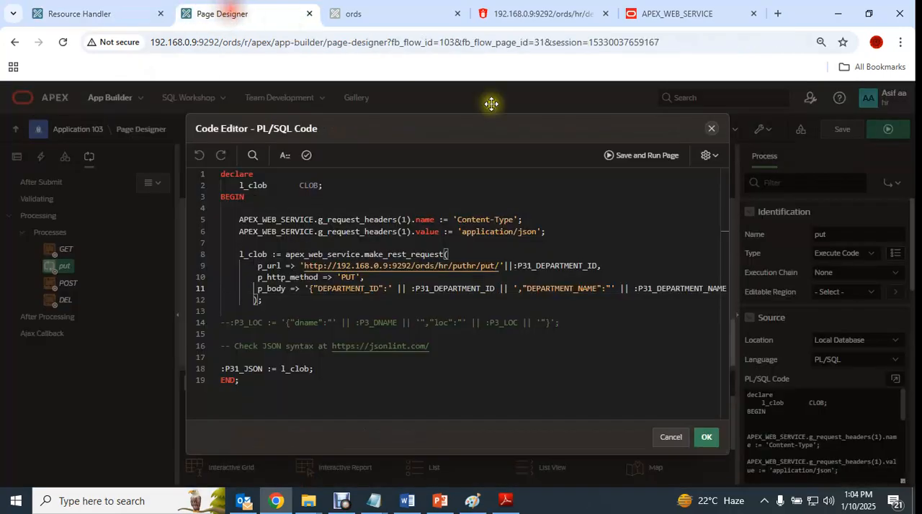
drag(258, 288, 718, 288)
drag(334, 417, 210, 412)
click(256, 300)
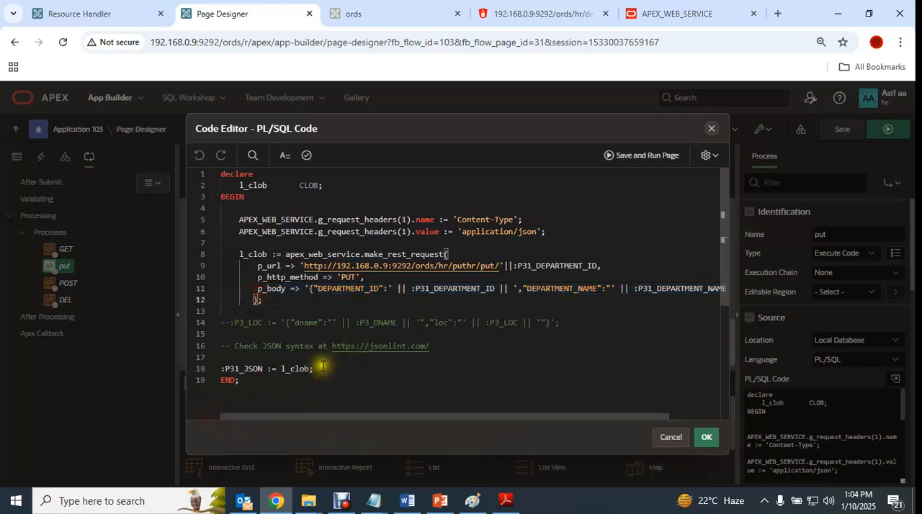
double_click(244, 255)
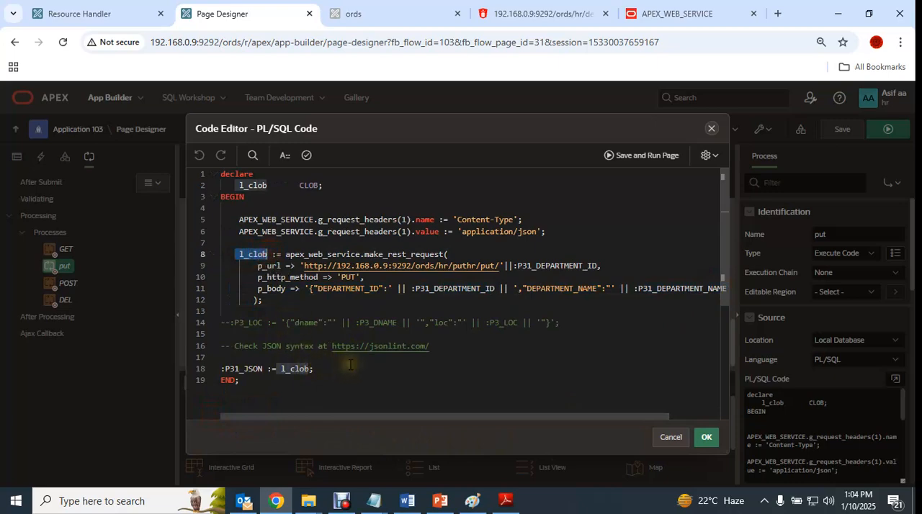
double_click(267, 254)
drag(239, 254, 267, 254)
click(322, 371)
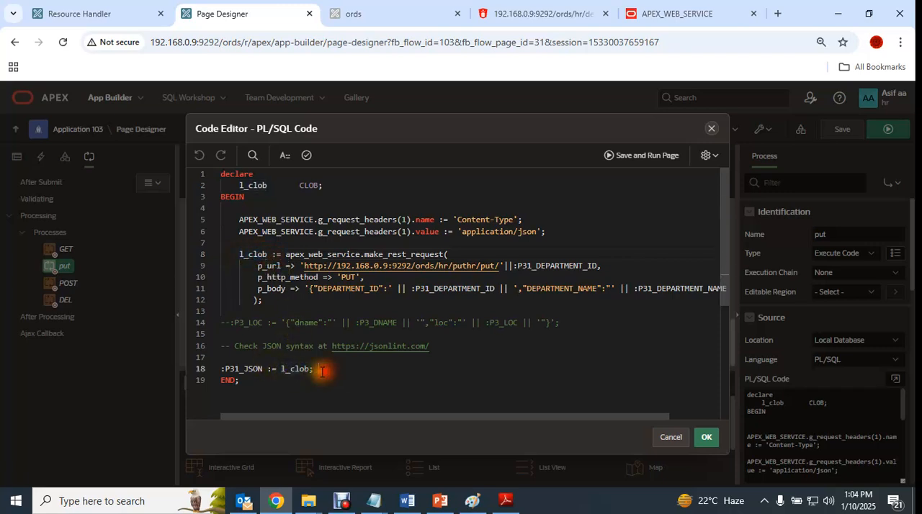
drag(265, 370, 219, 368)
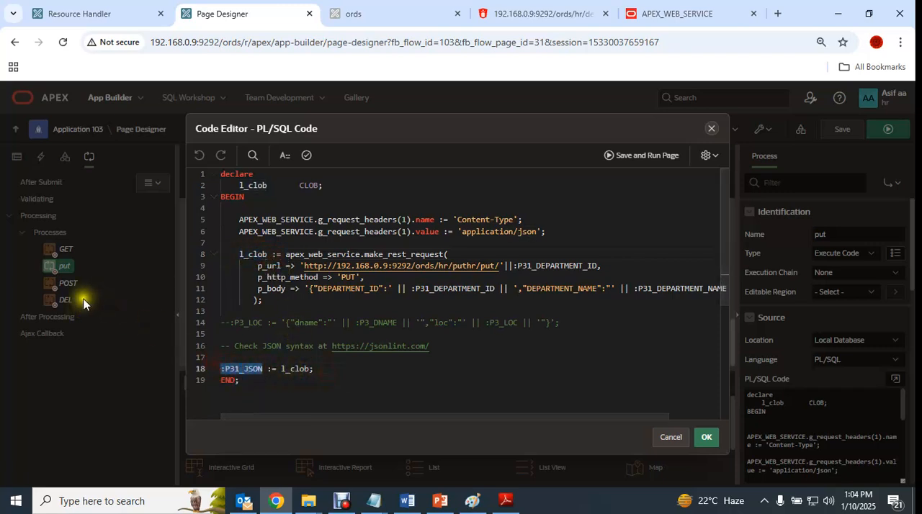
click(670, 437)
- Show the page's component tree and inspect the P31_JSON item in the ORDS region
click(17, 157)
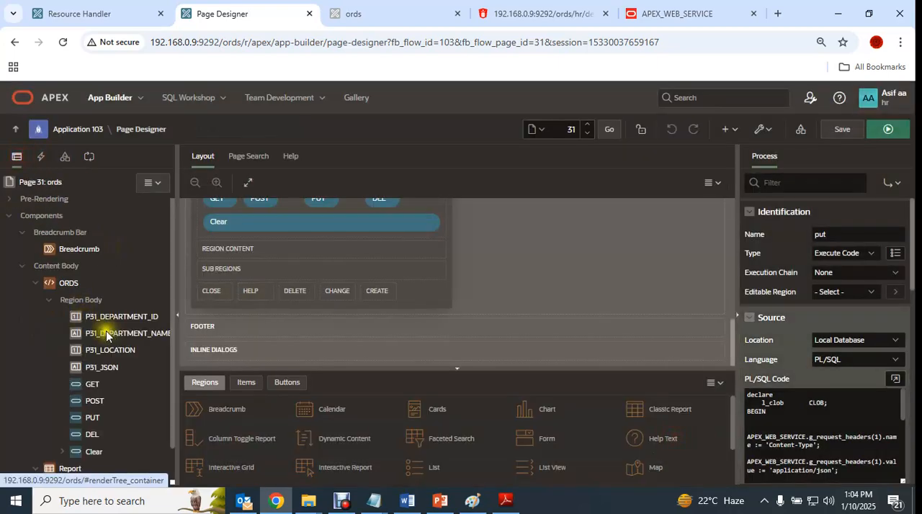
scroll(103, 334, down, 1)
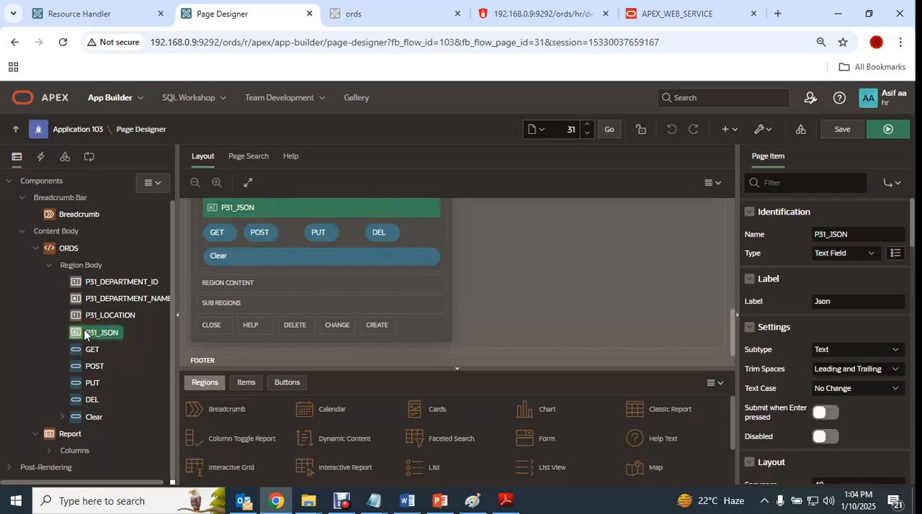
scroll(259, 281, up, 2)
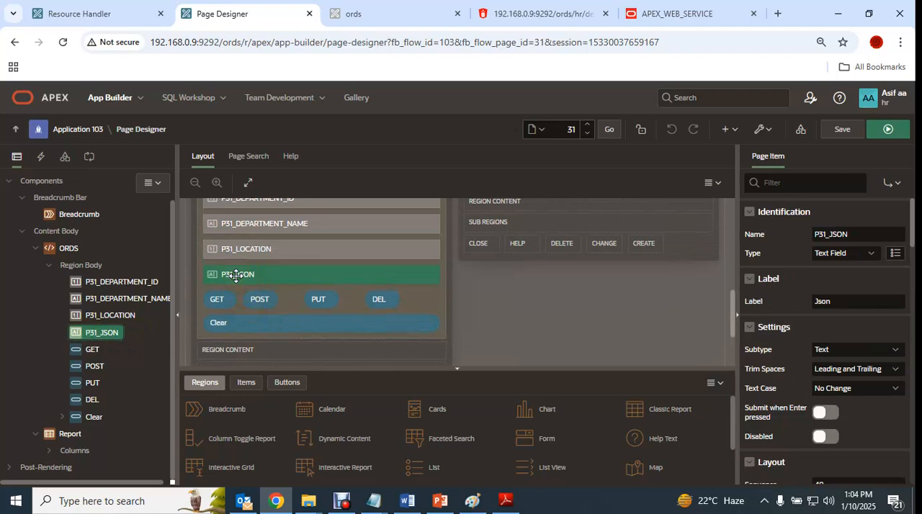
- Collapse the ORDS region and examine the Report region's type, source table and layout properties
click(40, 249)
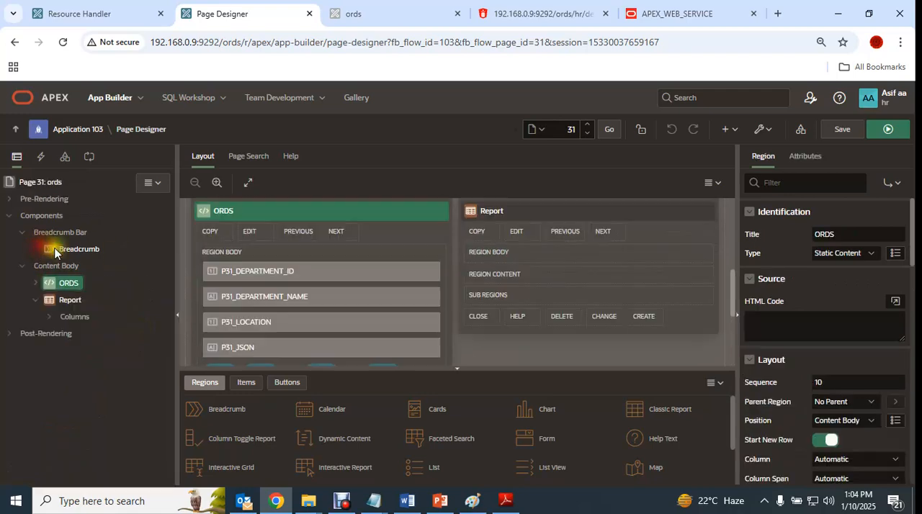
click(68, 303)
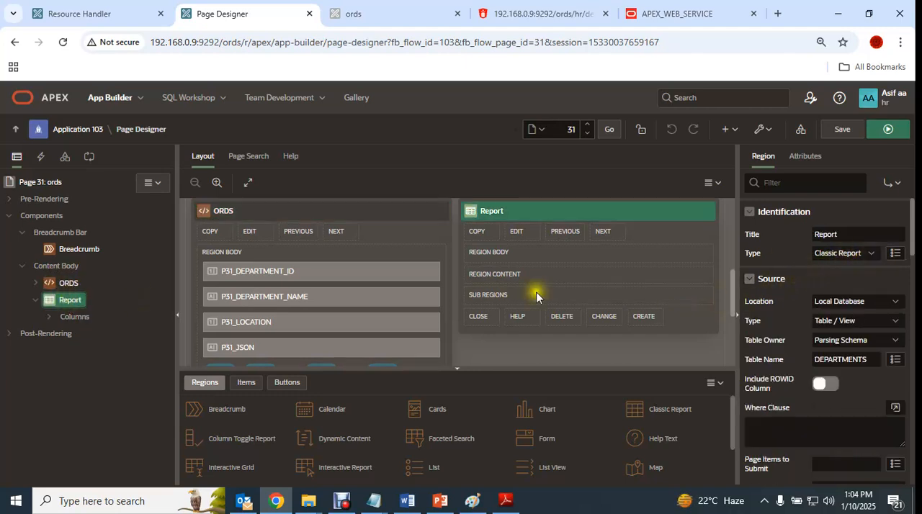
scroll(806, 386, down, 3)
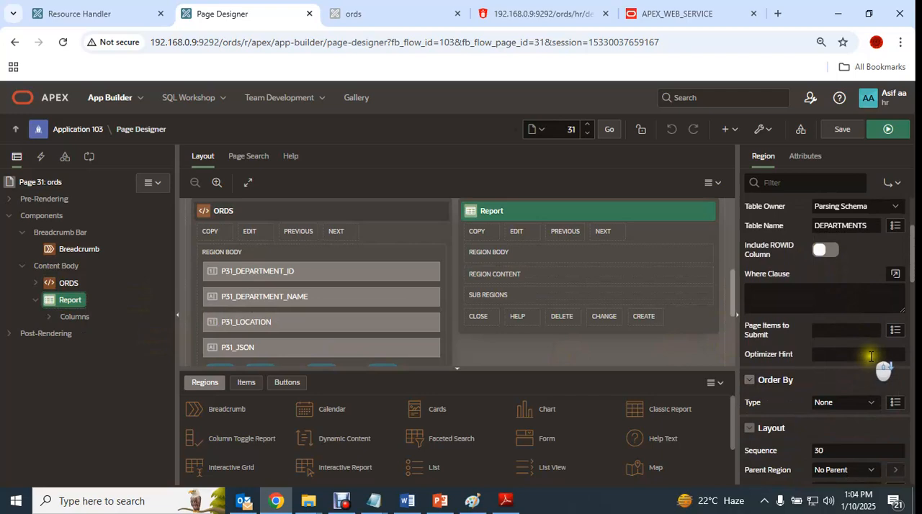
scroll(872, 355, up, 3)
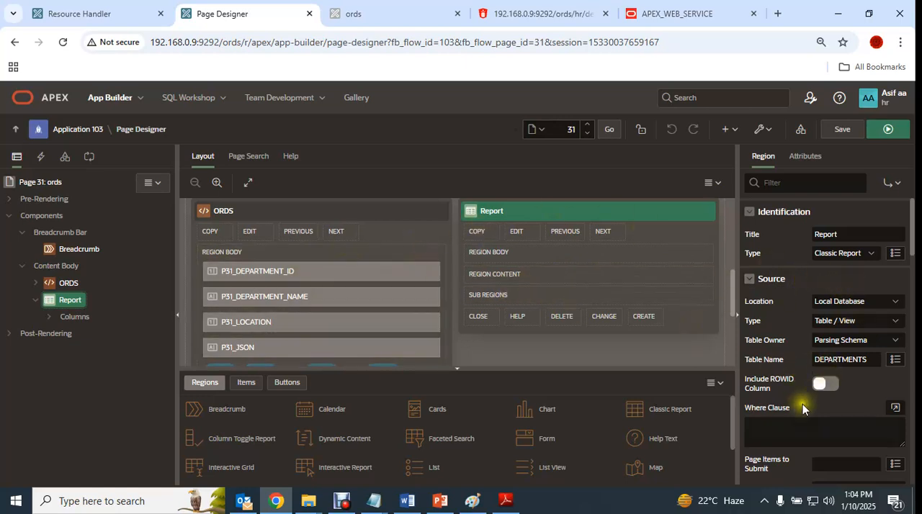
scroll(814, 403, down, 3)
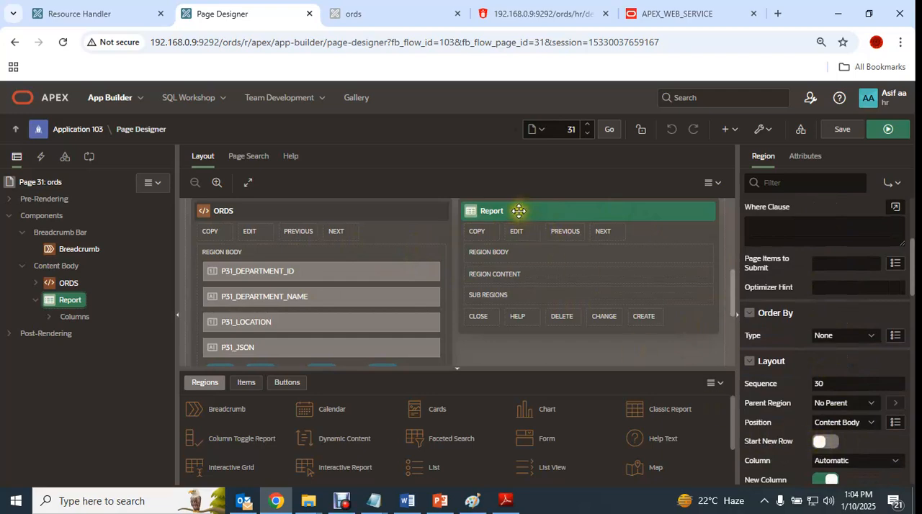
click(59, 285)
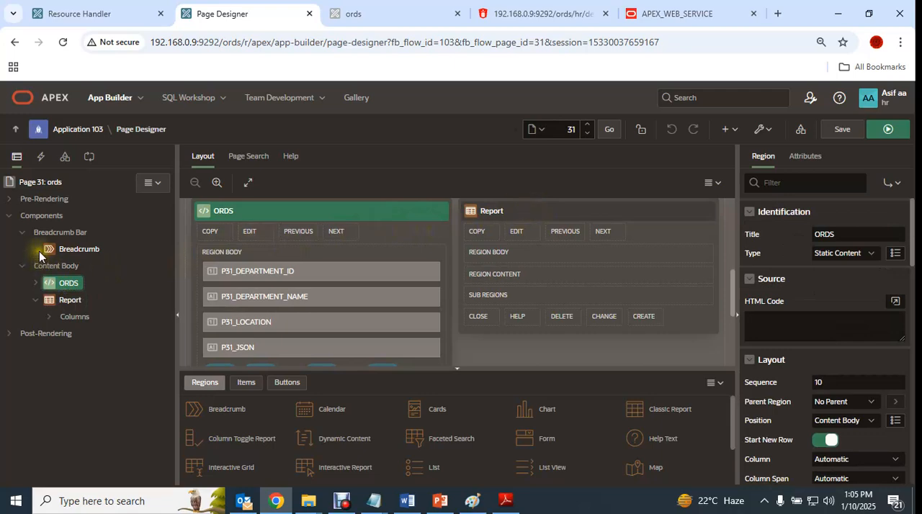
- Return to the PUT resource handler and read the help on its Method setting
click(93, 16)
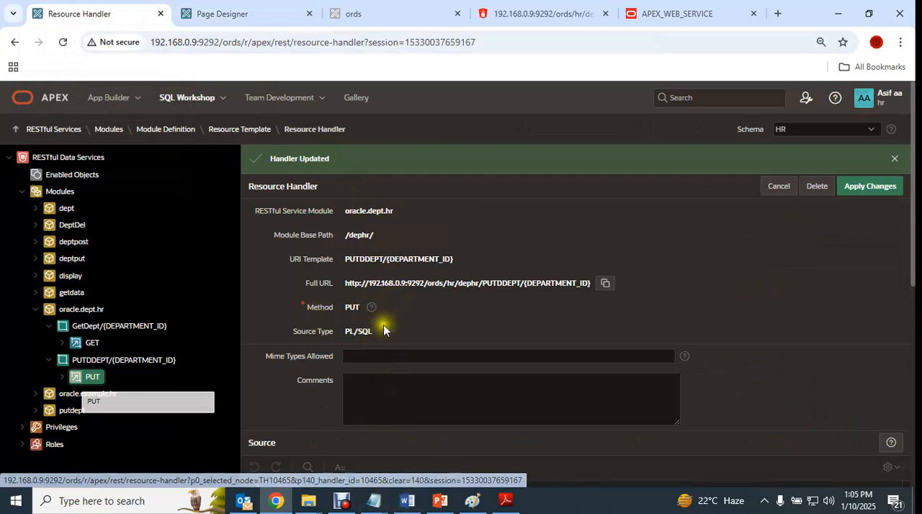
click(370, 307)
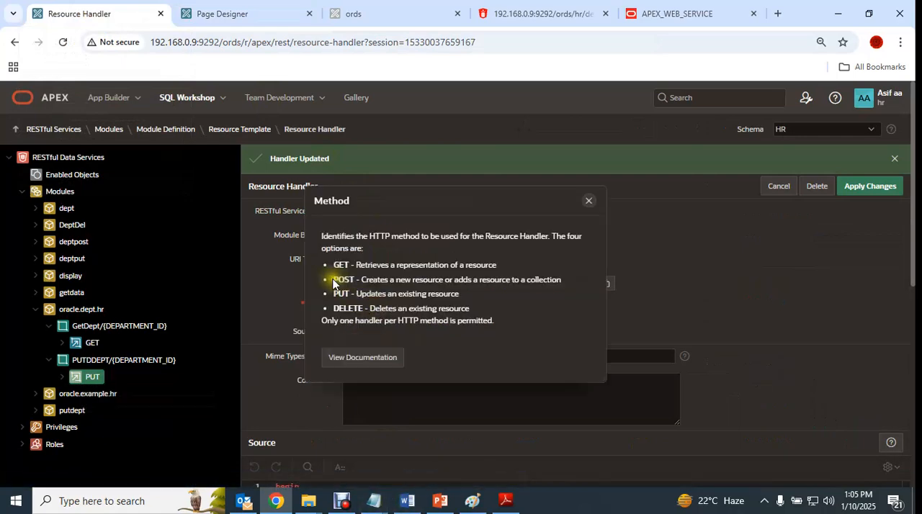
click(589, 201)
- On the running ords page, change department 20's name to Marketing and submit the update through the PUT request
click(245, 18)
click(353, 13)
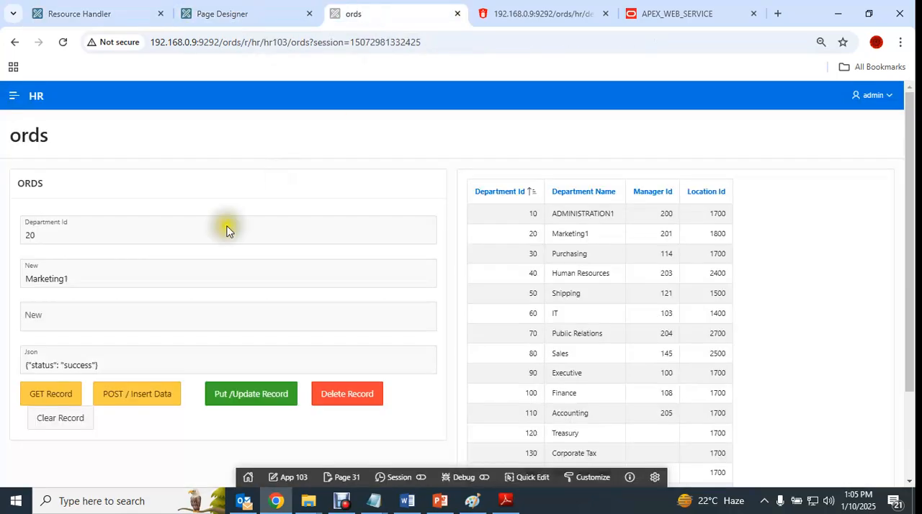
click(104, 281)
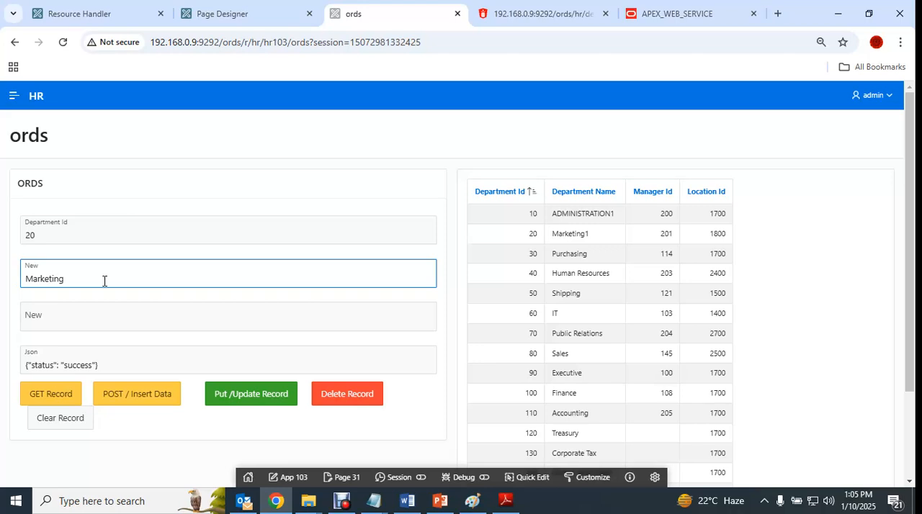
click(252, 400)
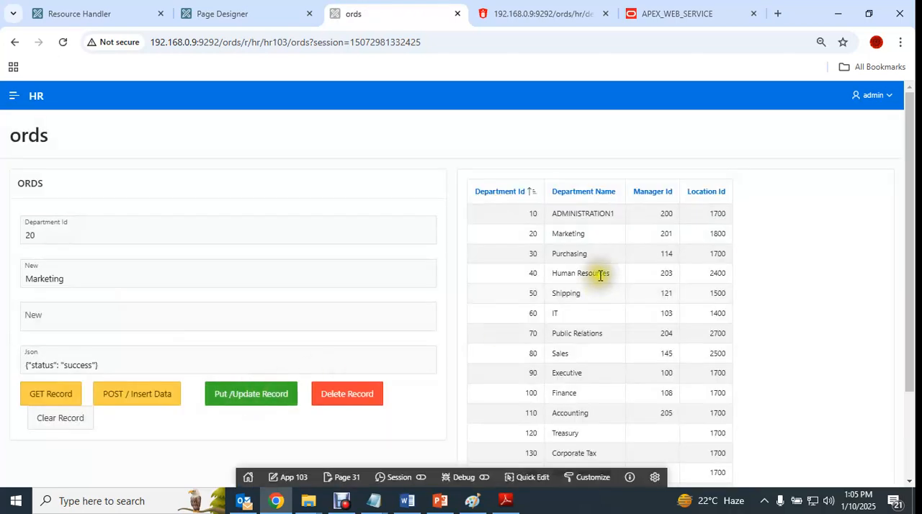
- Check department 20's row in the report and the JSON response, and clear the record form
drag(592, 239, 514, 240)
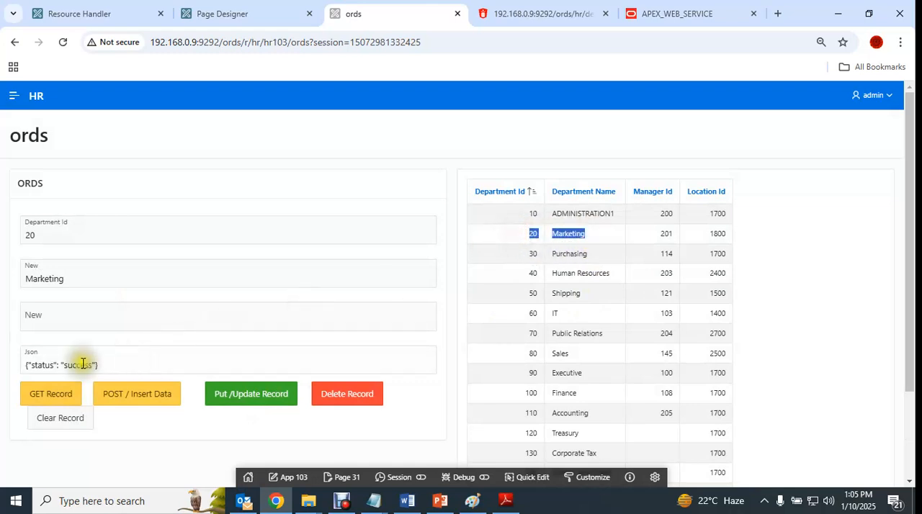
click(125, 364)
drag(125, 364, 5, 365)
drag(115, 362, 22, 364)
click(67, 419)
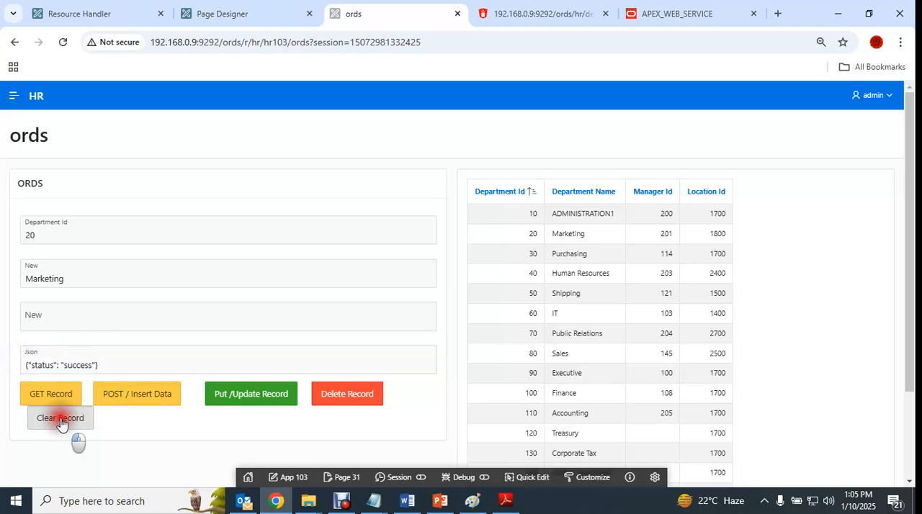
- In Page Designer, expand the ORDS region's Clear button and inspect the button and its New dynamic action
click(115, 16)
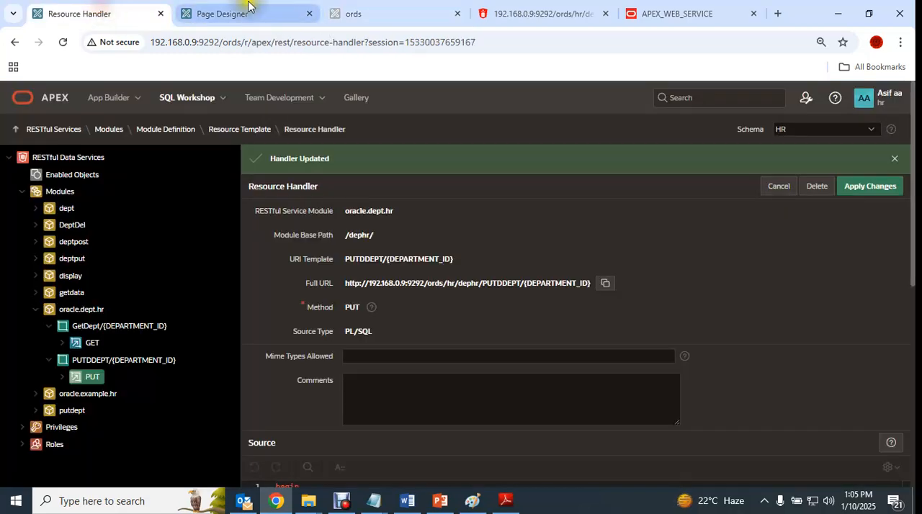
click(225, 8)
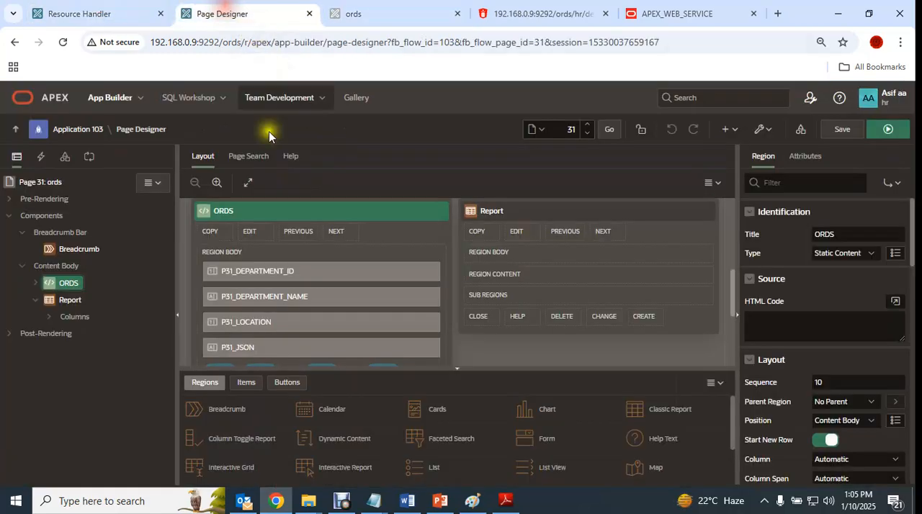
click(94, 158)
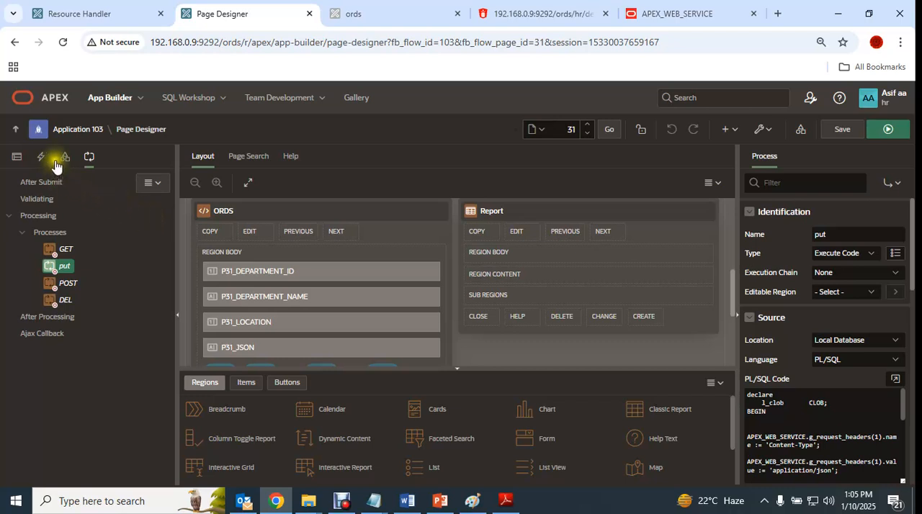
click(17, 156)
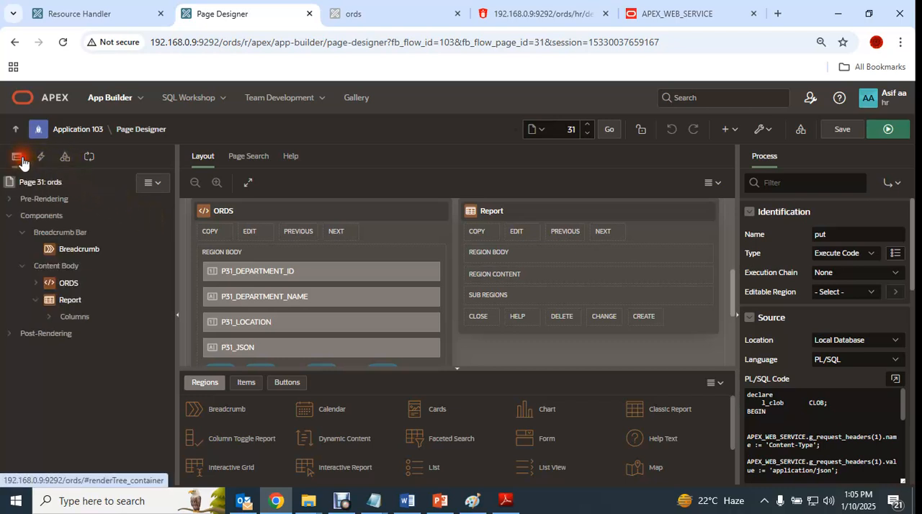
click(35, 282)
scroll(128, 380, down, 1)
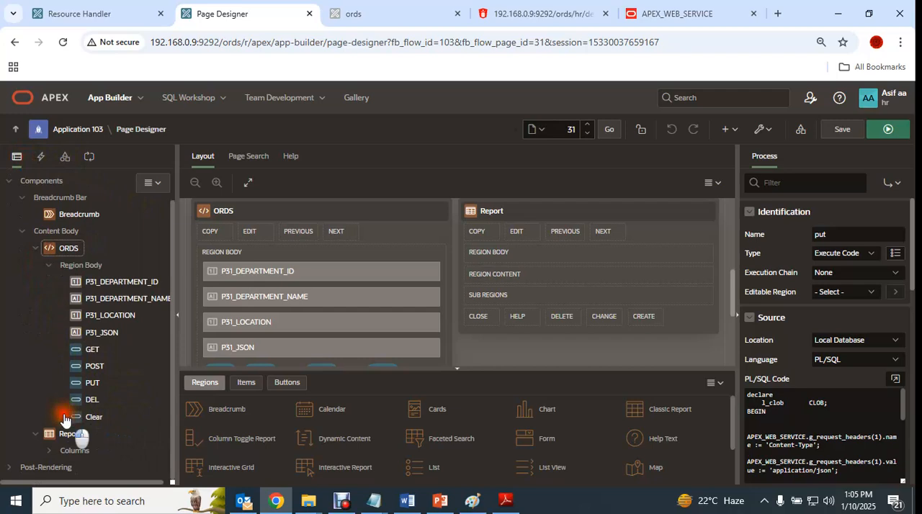
click(62, 416)
scroll(119, 461, down, 3)
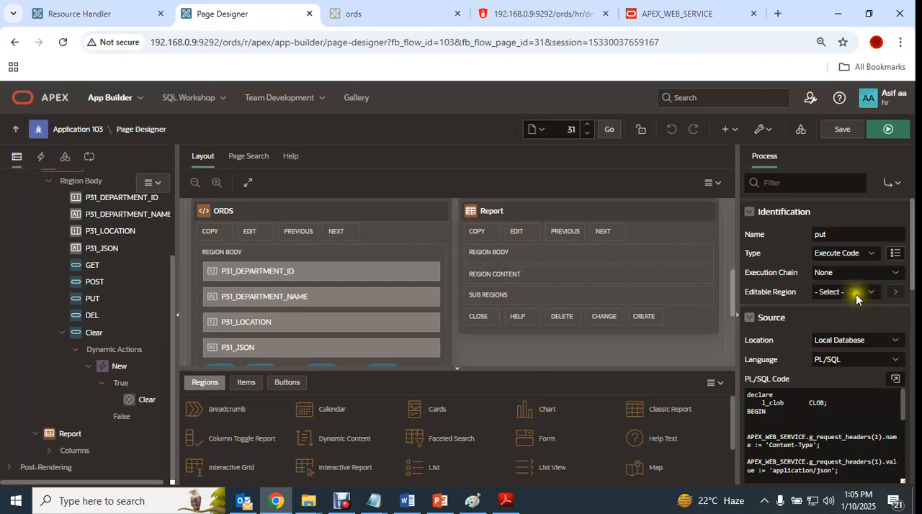
click(94, 334)
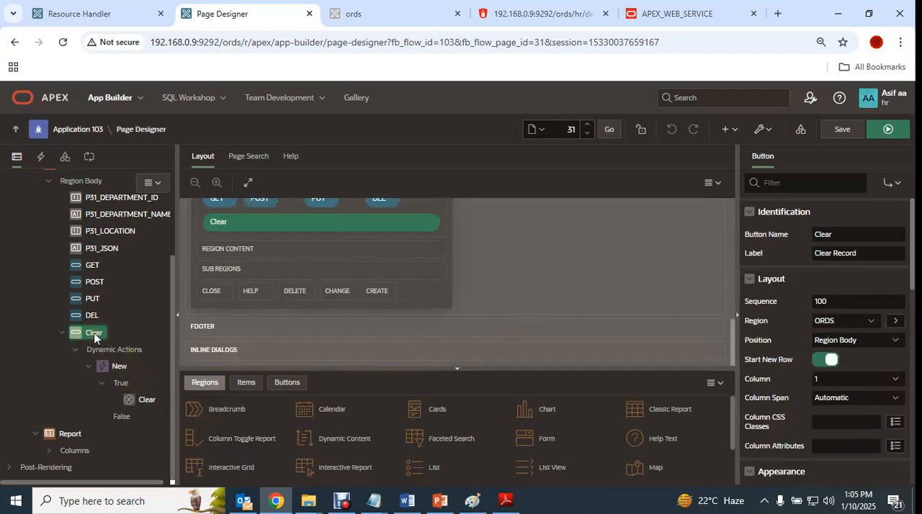
click(119, 368)
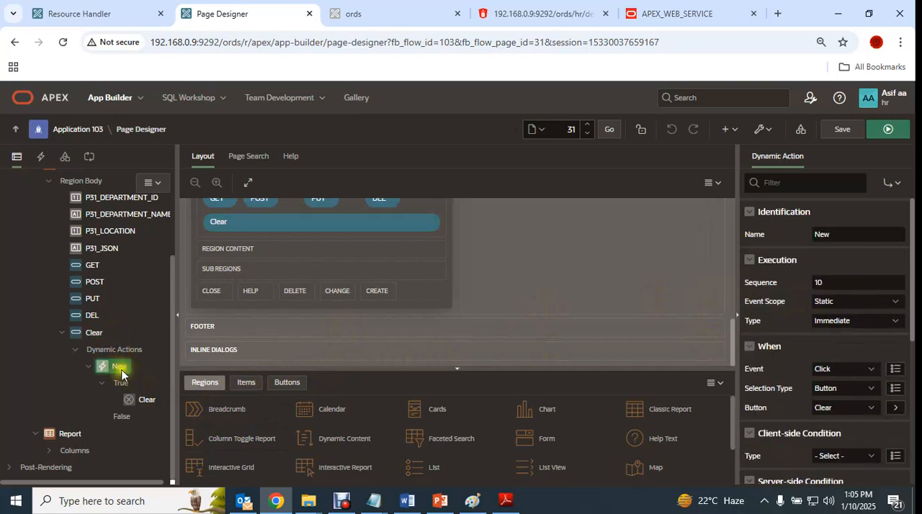
- Examine the dynamic action's Clear true action and the full list of page items it affects
click(136, 399)
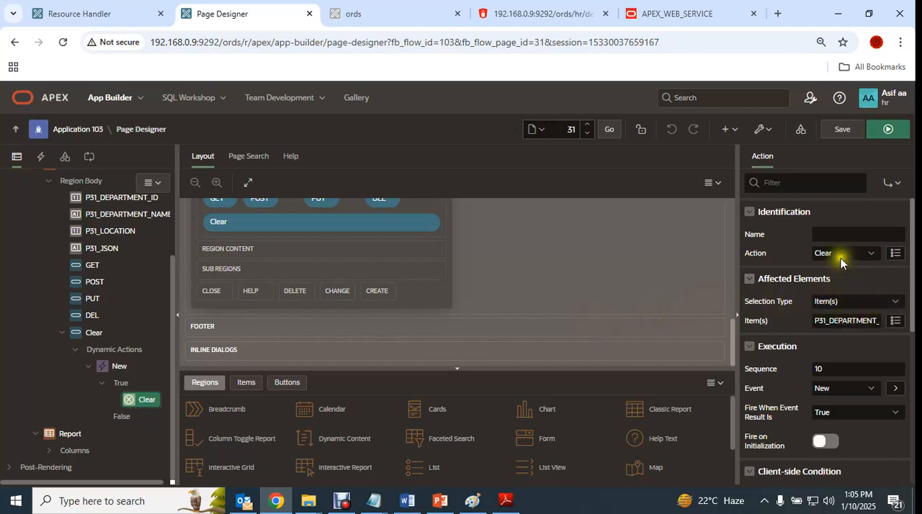
drag(819, 321, 906, 327)
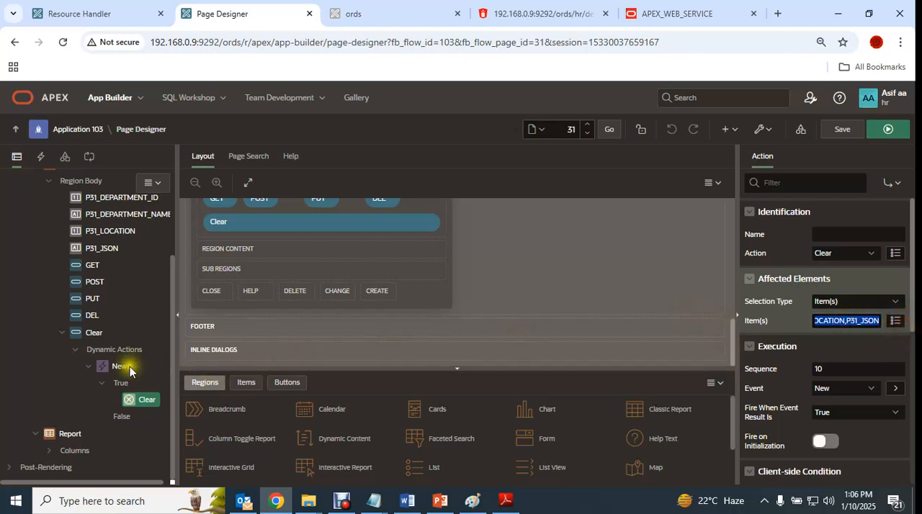
click(138, 401)
drag(819, 324, 778, 324)
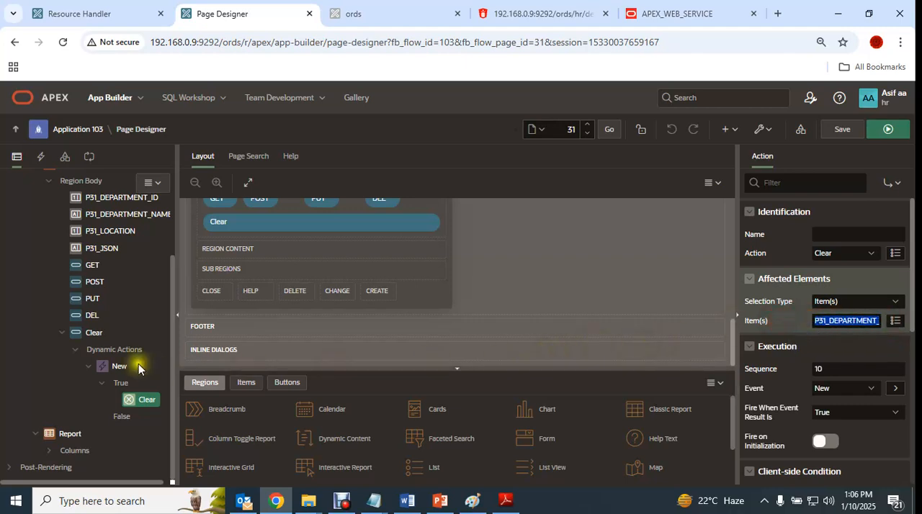
- Collapse the Clear button's dynamic actions and inspect the GET, PUT and POST buttons' properties
click(66, 336)
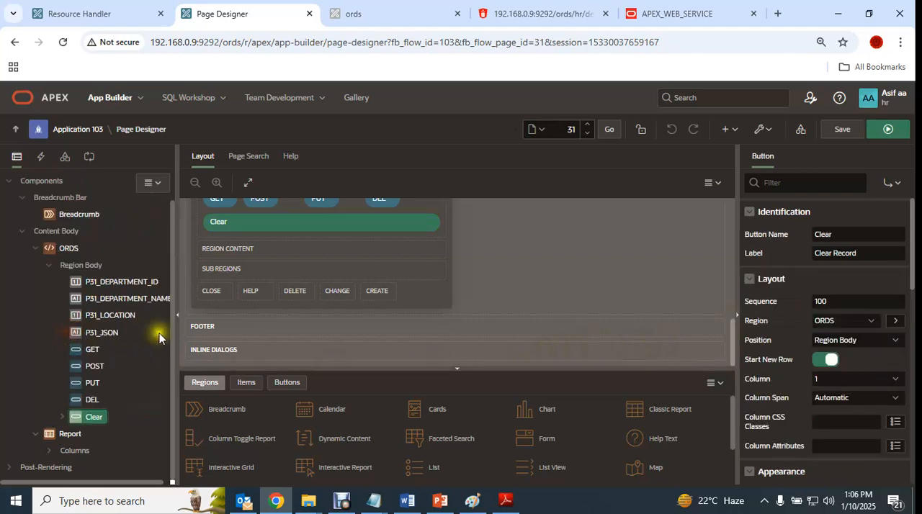
click(90, 351)
click(90, 383)
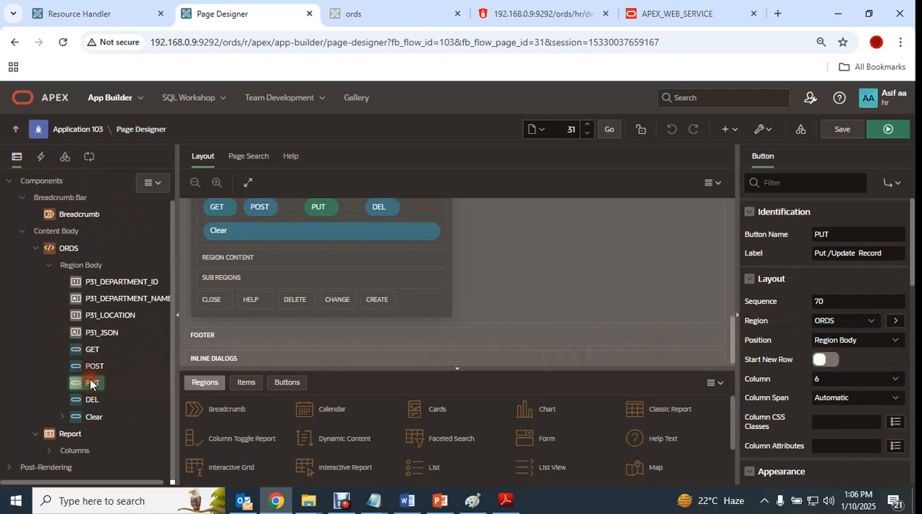
click(90, 366)
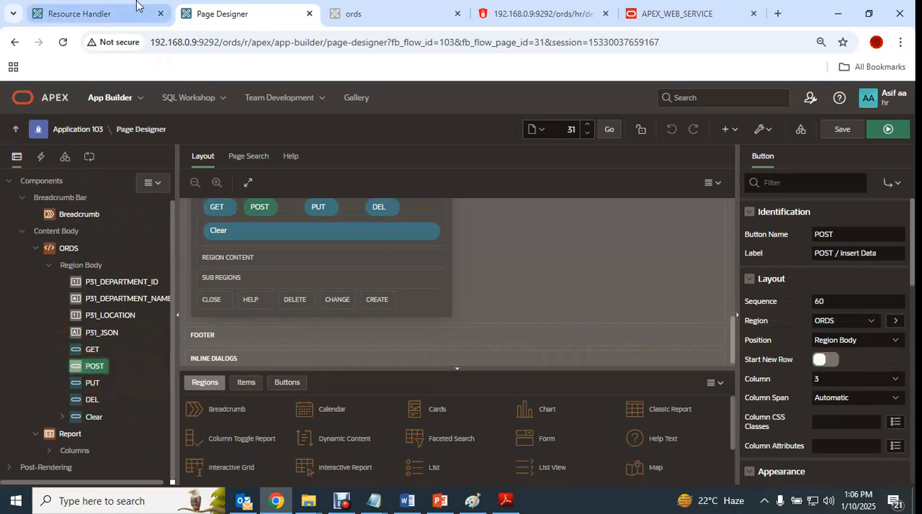
- Switch to the ORDS notes in Notepad and highlight the POST service's status, DEPARTMENT_ID and DEPARTMENT_NAME parameter rows
mouse_move(373, 500)
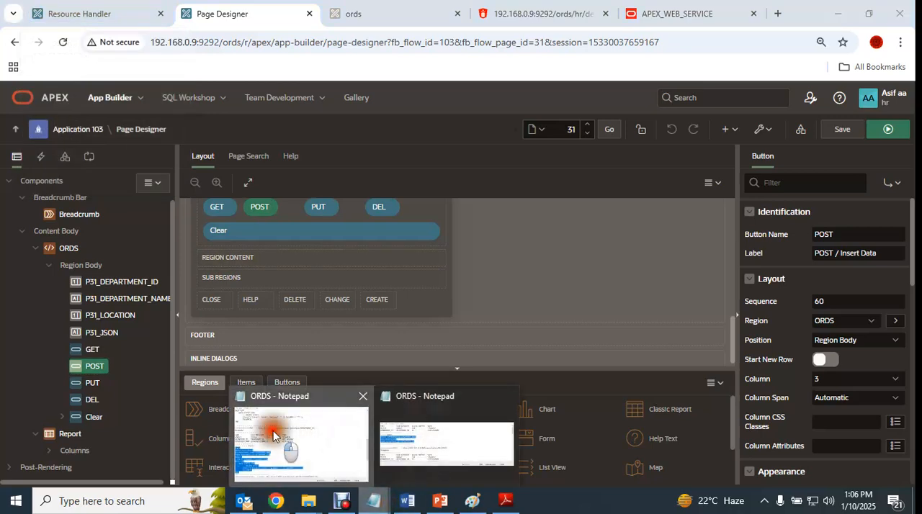
click(268, 430)
scroll(316, 231, down, 3)
scroll(320, 230, up, 7)
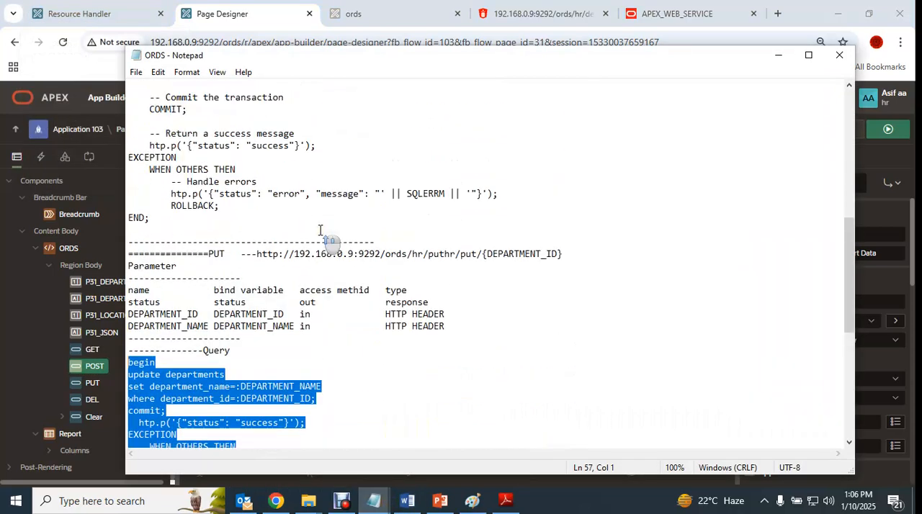
scroll(320, 230, up, 5)
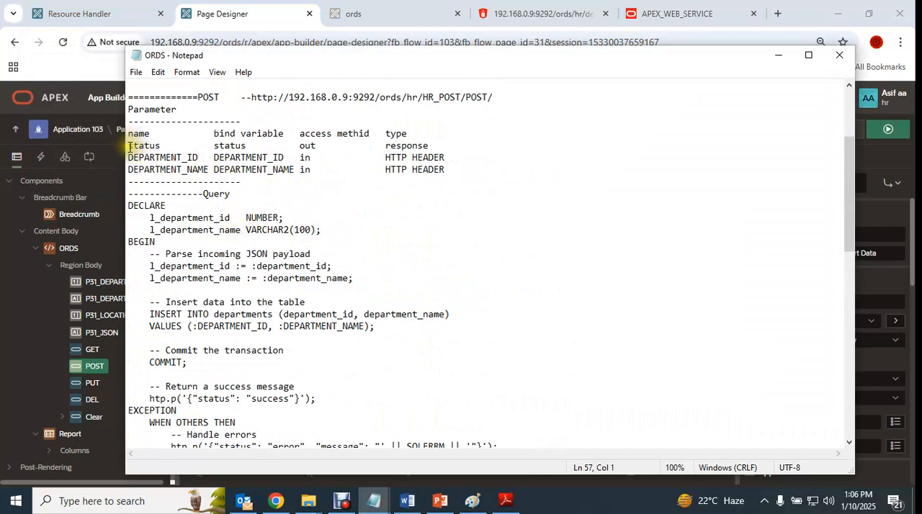
drag(129, 146, 472, 172)
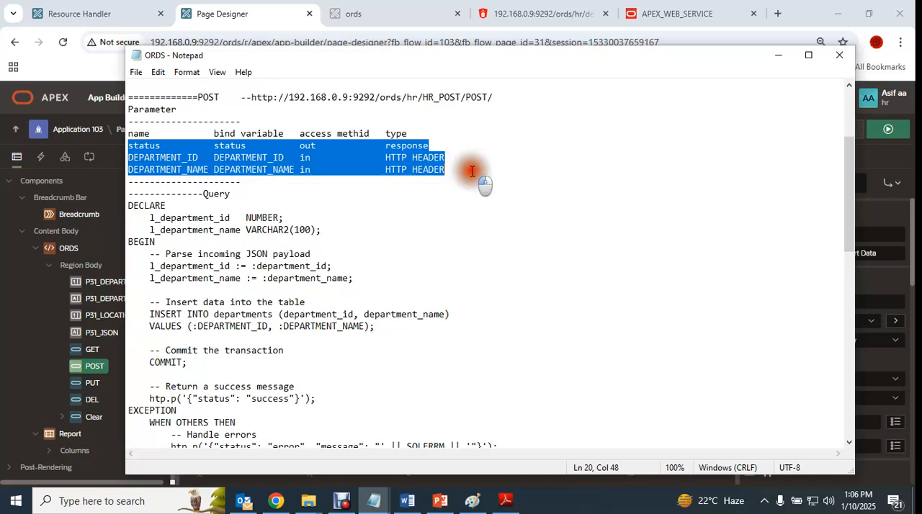
- Select and copy the complete POST query block from DECLARE to END; in the ORDS notes
click(347, 281)
drag(131, 205, 351, 279)
scroll(469, 283, down, 1)
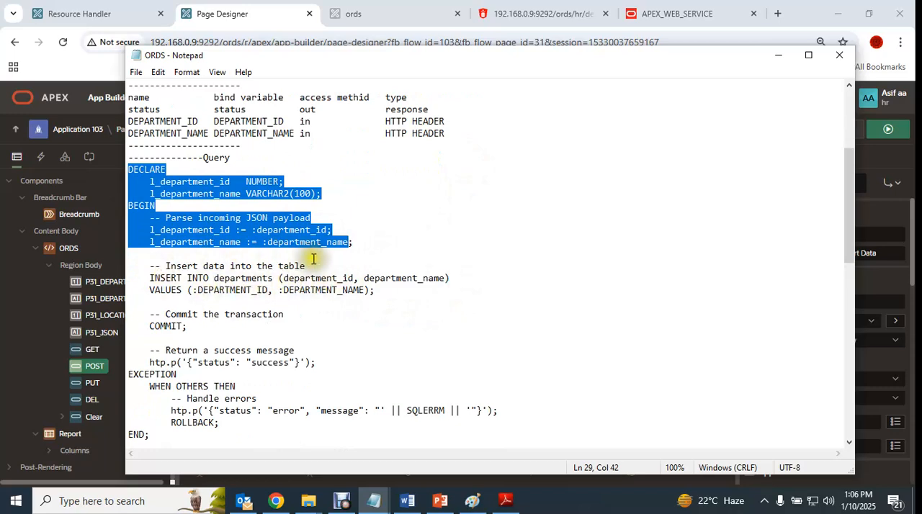
scroll(322, 264, down, 2)
drag(170, 362, 134, 97)
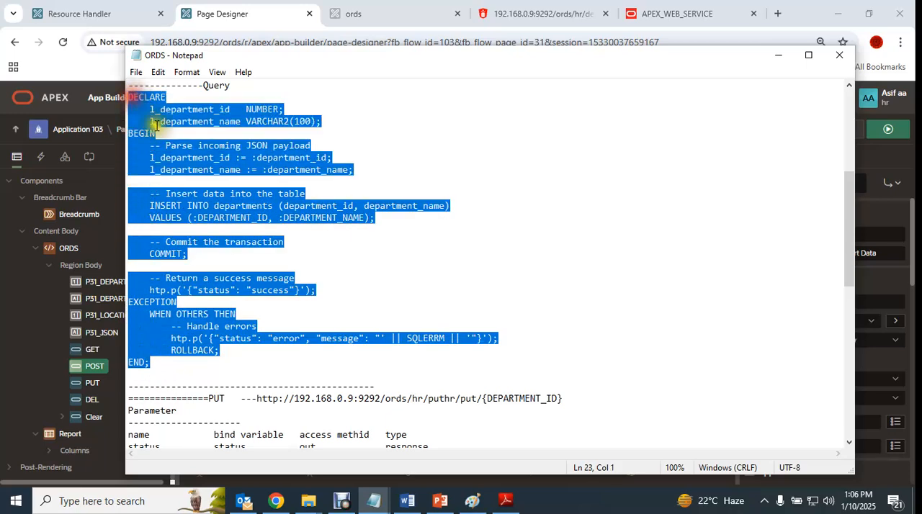
- Back in the RESTful Services browser tab, open the deptpost module and expand its POST/ template down to the POST handler's parameters
click(85, 14)
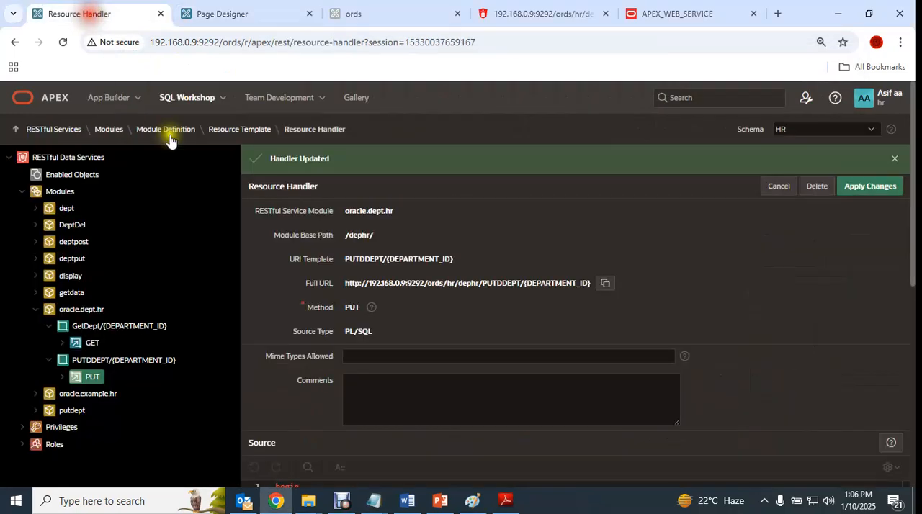
click(66, 363)
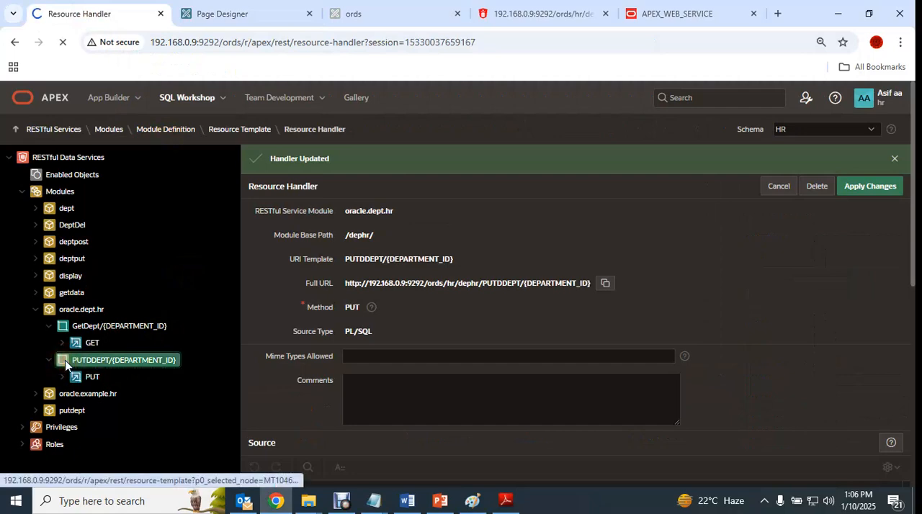
click(72, 244)
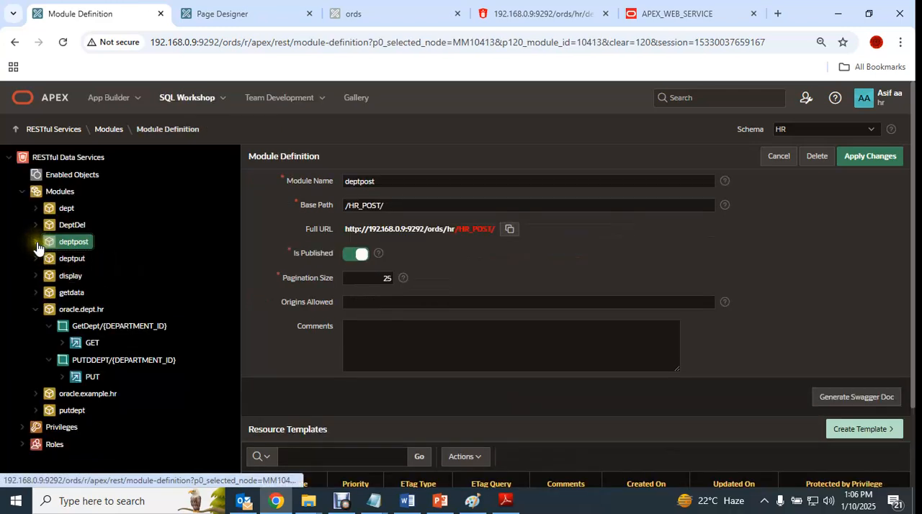
click(36, 241)
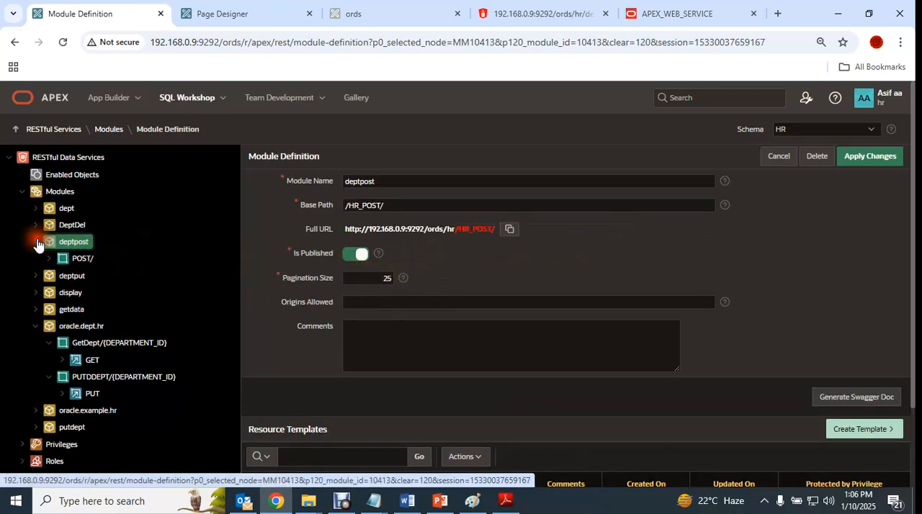
click(50, 260)
click(89, 276)
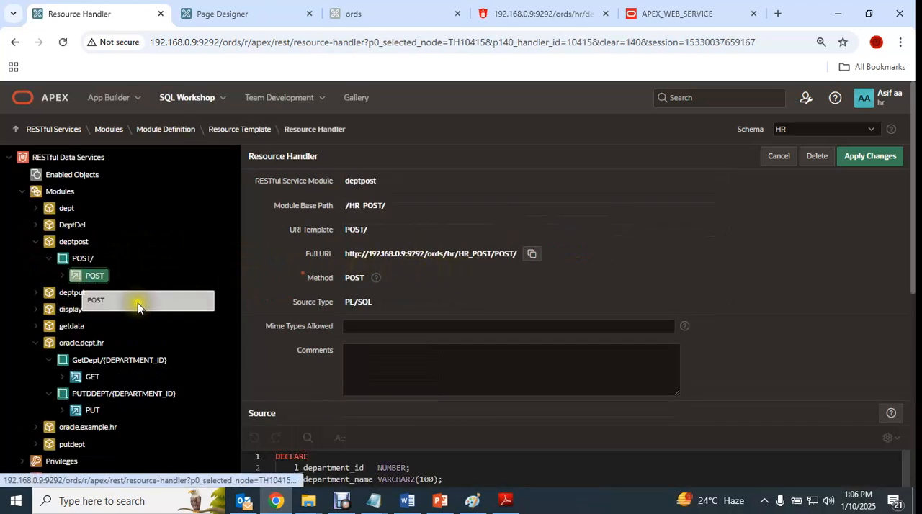
click(62, 275)
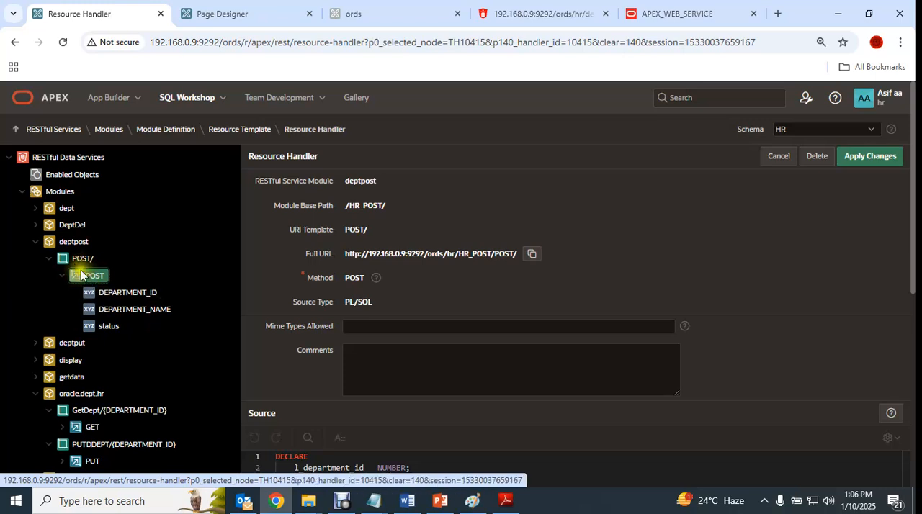
- Review the deptpost module definition and its POST/ resource template settings
click(66, 244)
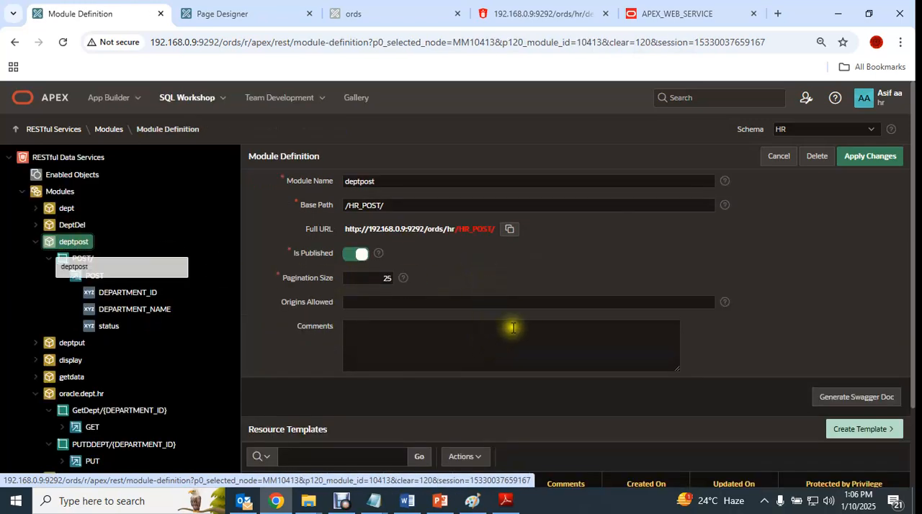
scroll(507, 324, down, 2)
scroll(482, 371, up, 2)
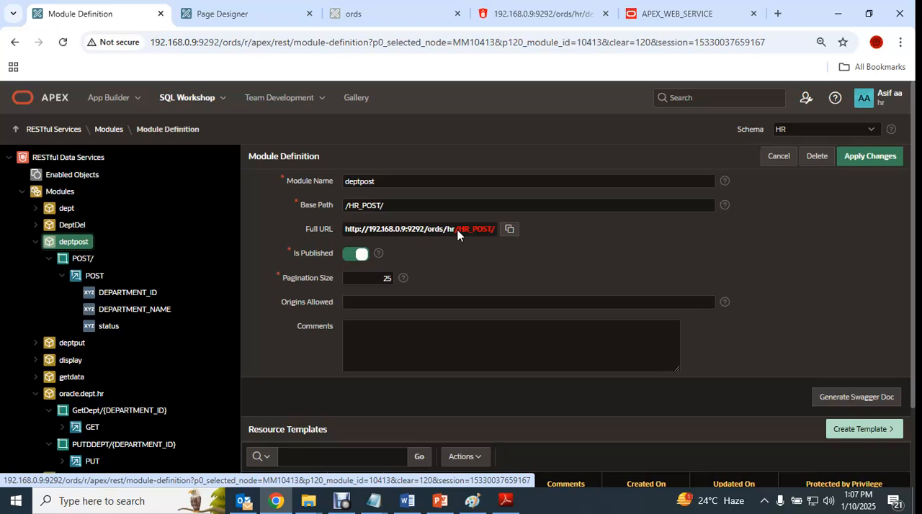
click(74, 263)
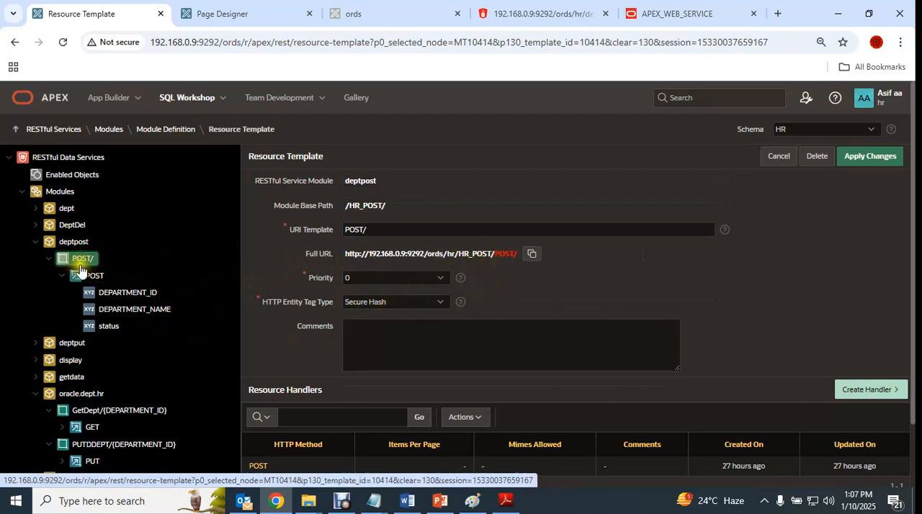
scroll(426, 329, down, 1)
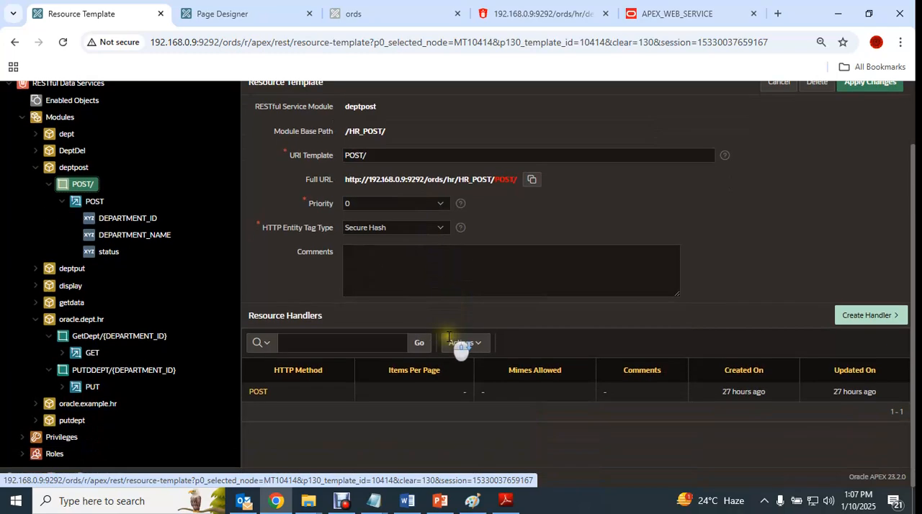
- Examine the PL/SQL source and the parameter rows of deptpost's POST handler
click(85, 201)
scroll(430, 339, down, 4)
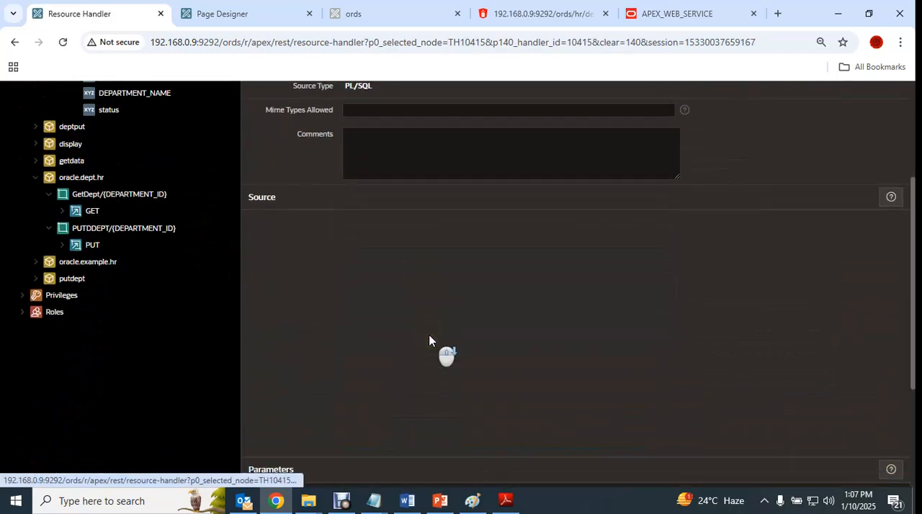
scroll(429, 340, down, 2)
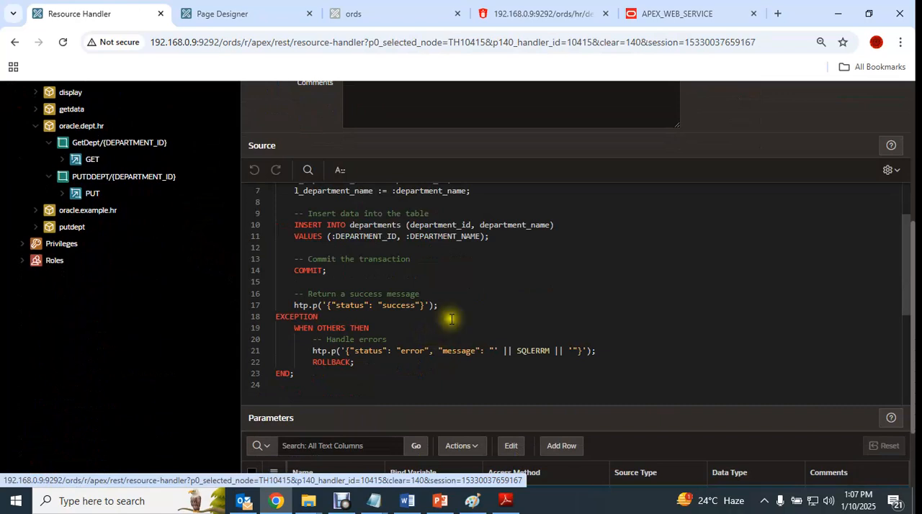
scroll(461, 311, down, 3)
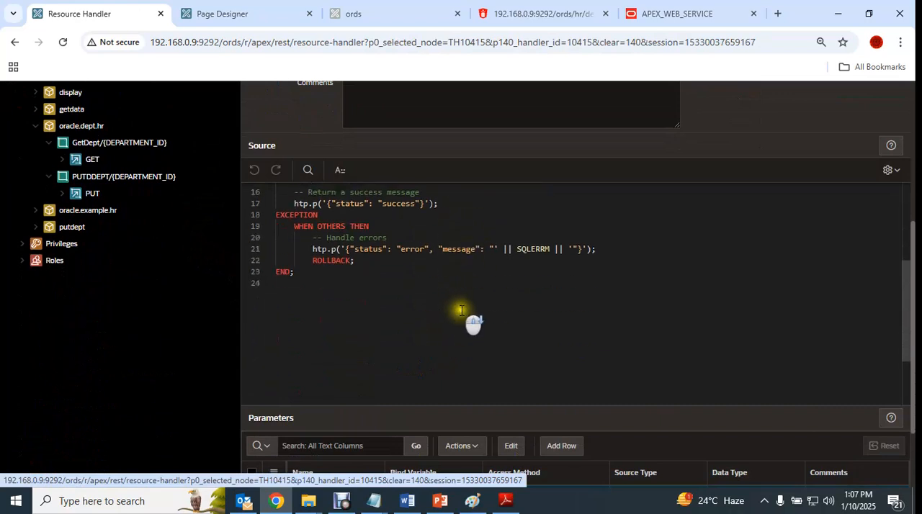
scroll(458, 346, down, 3)
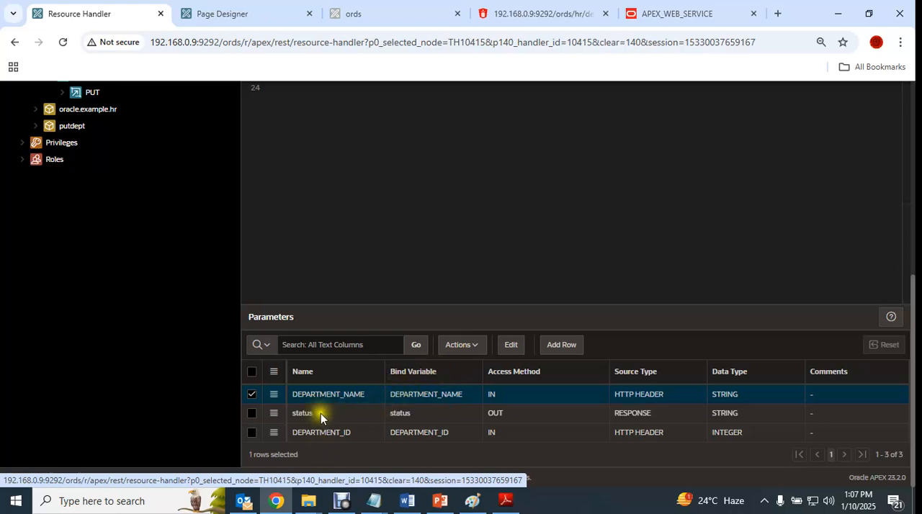
scroll(216, 338, up, 5)
- Collapse the deptpost module and create a resource template with URI template POSTDEPT/ in the oracle.dept.hr module
click(36, 142)
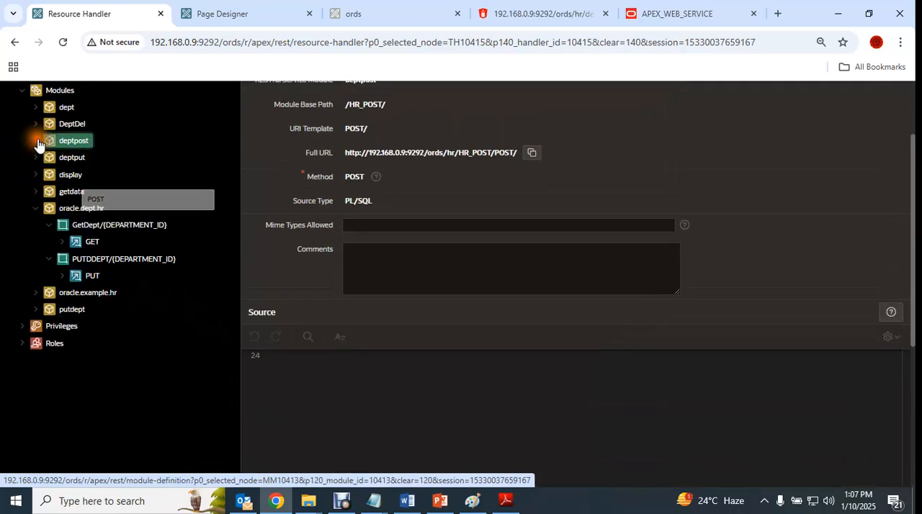
click(68, 208)
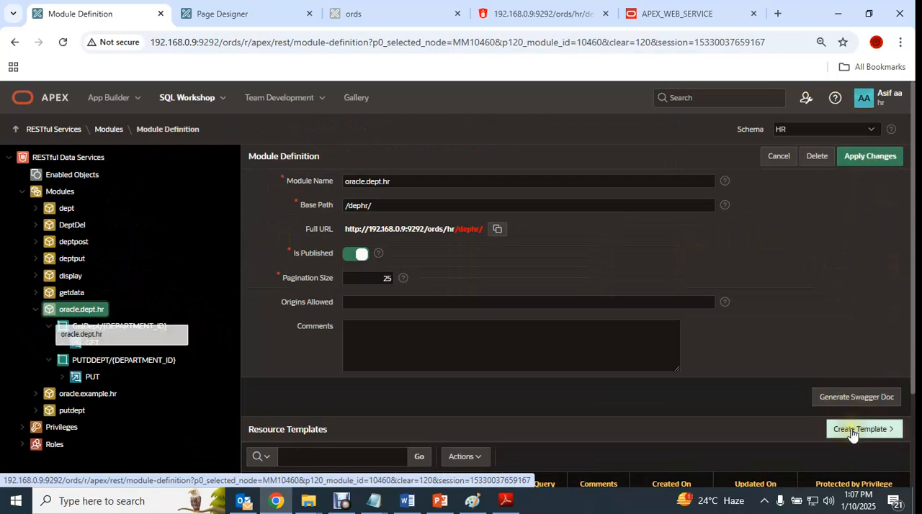
click(852, 430)
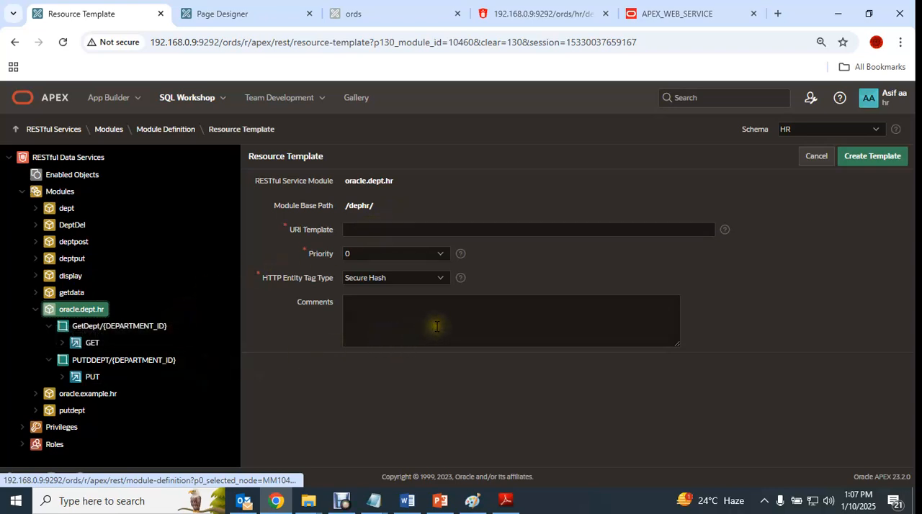
click(374, 231)
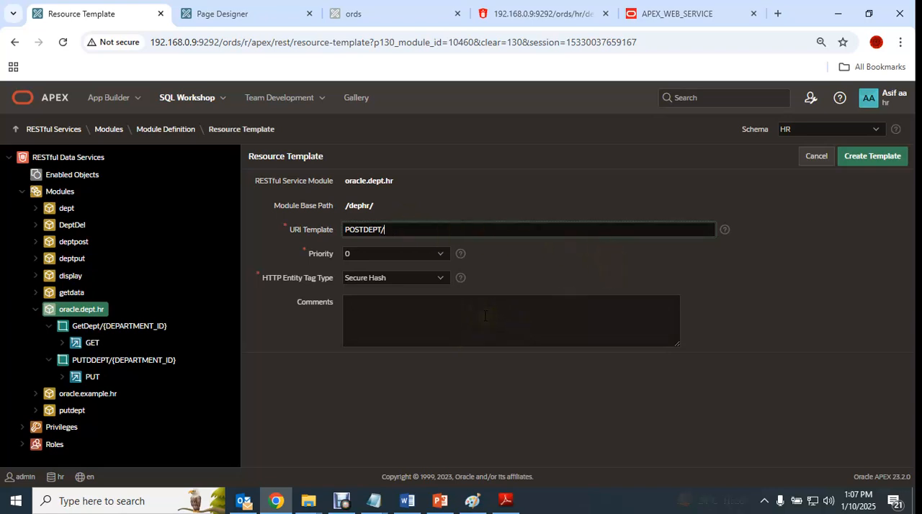
click(883, 161)
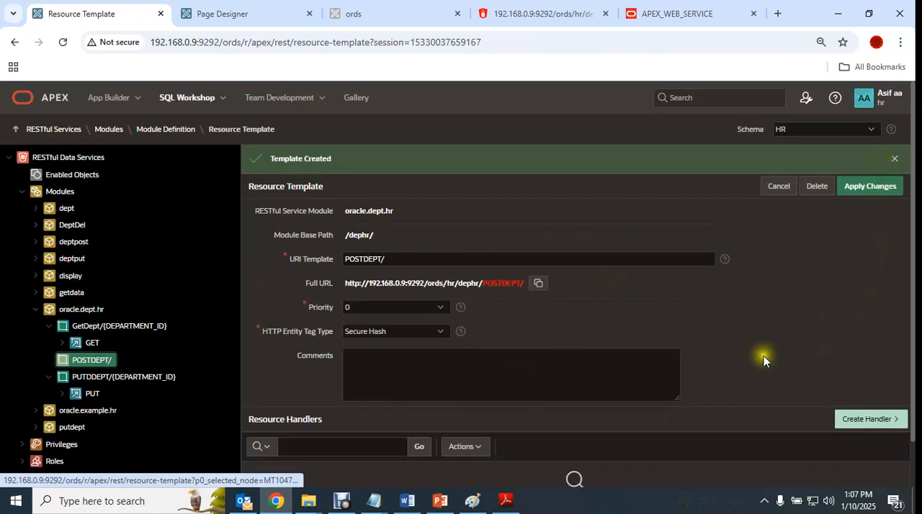
- Start a handler for the POSTDEPT/ template with method POST and paste the copied PL/SQL insert block as its source
click(862, 370)
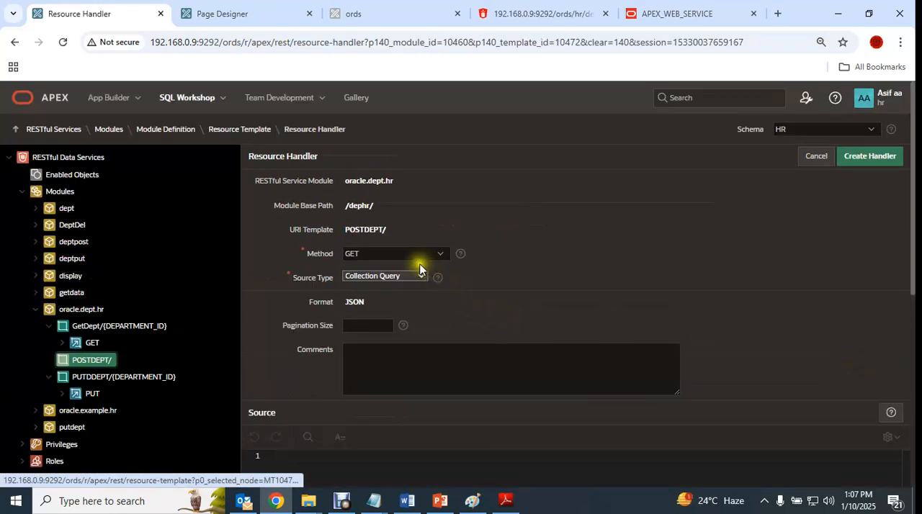
click(390, 256)
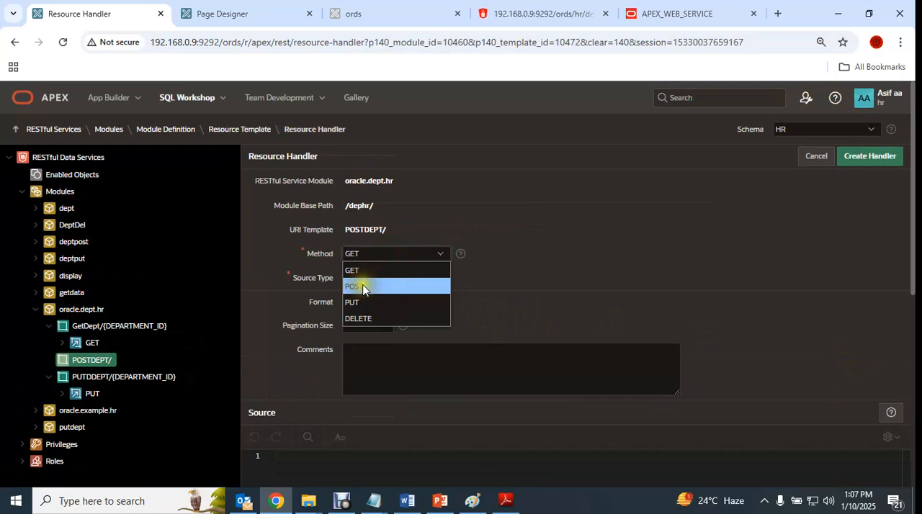
click(362, 286)
scroll(432, 353, down, 2)
click(339, 300)
key(ctrl+v)
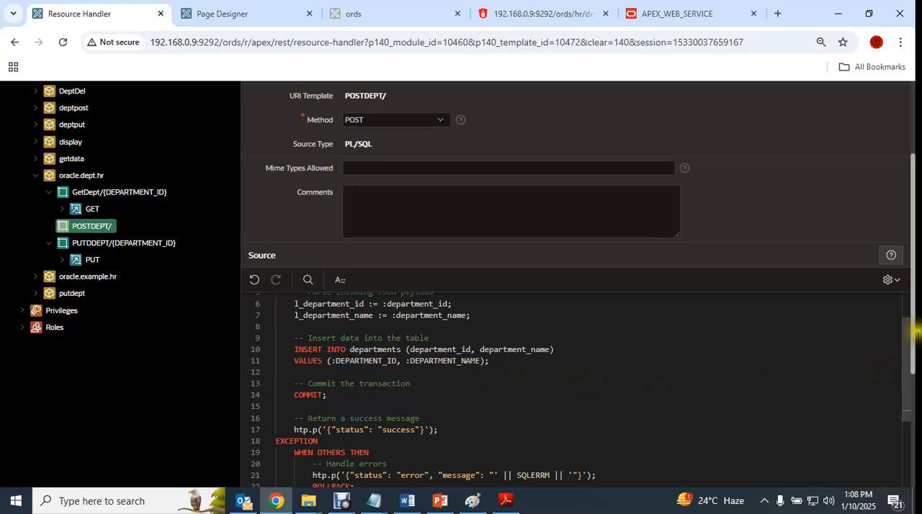
- Review the pasted source's variable assignments, INSERT bind variables, success message and error handling down to the Parameters section
drag(905, 350, 909, 329)
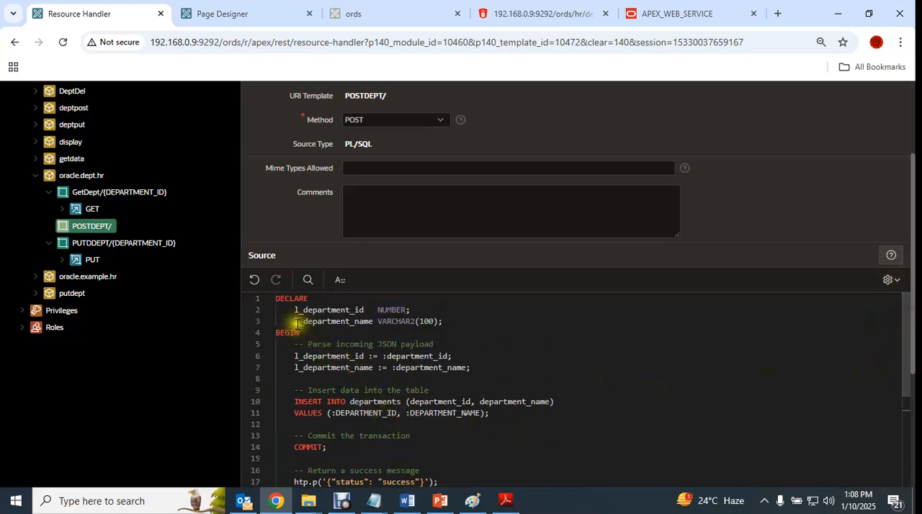
mouse_move(281, 354)
mouse_down()
mouse_move(504, 385)
mouse_move(278, 345)
mouse_up()
click(531, 391)
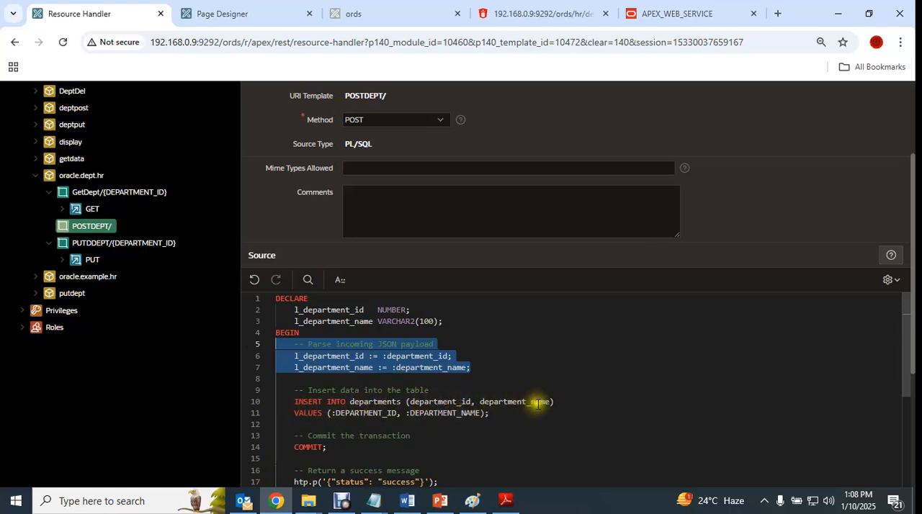
click(389, 424)
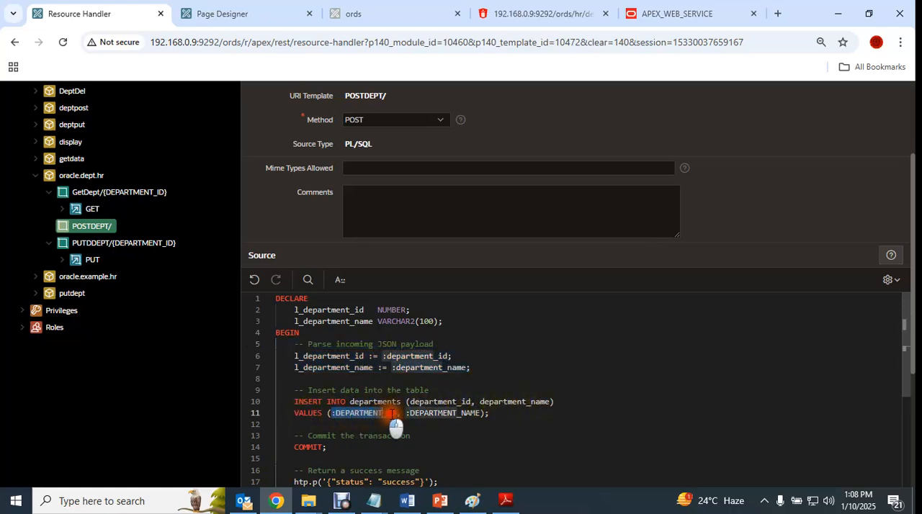
drag(407, 412, 484, 413)
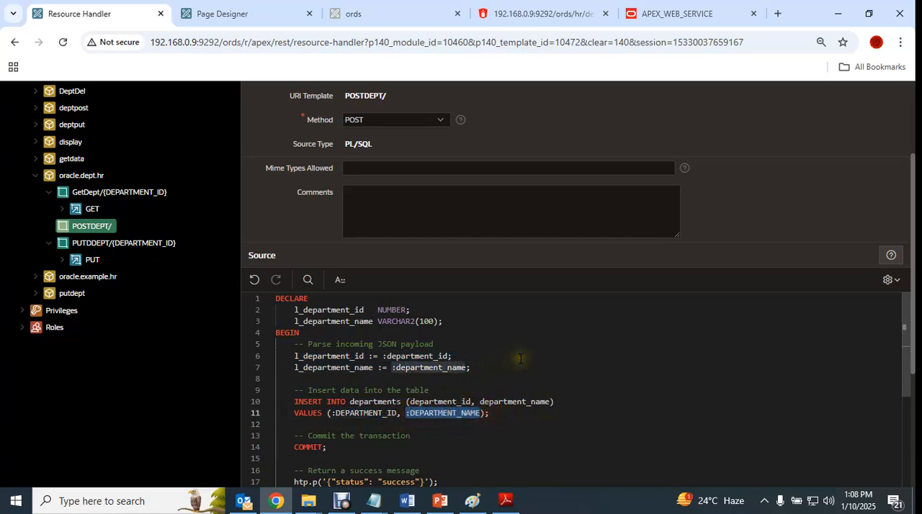
scroll(520, 358, down, 1)
scroll(517, 368, down, 1)
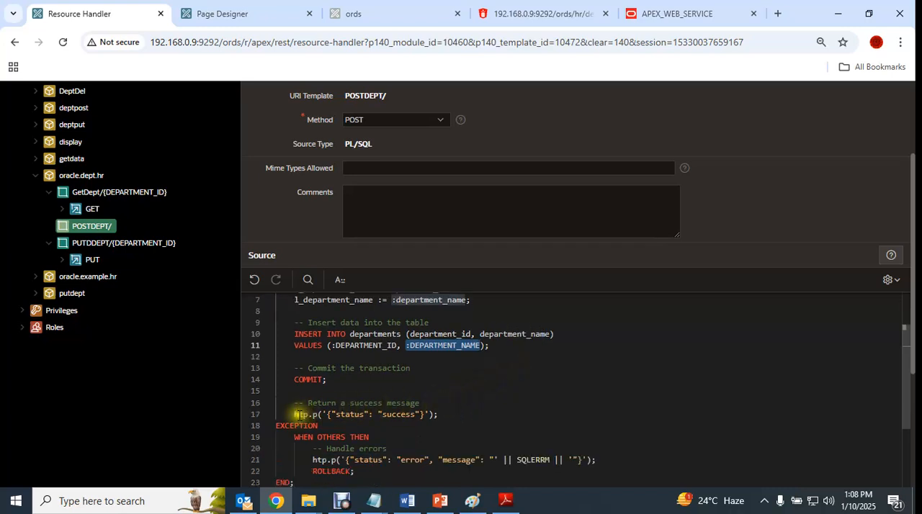
drag(295, 412, 435, 405)
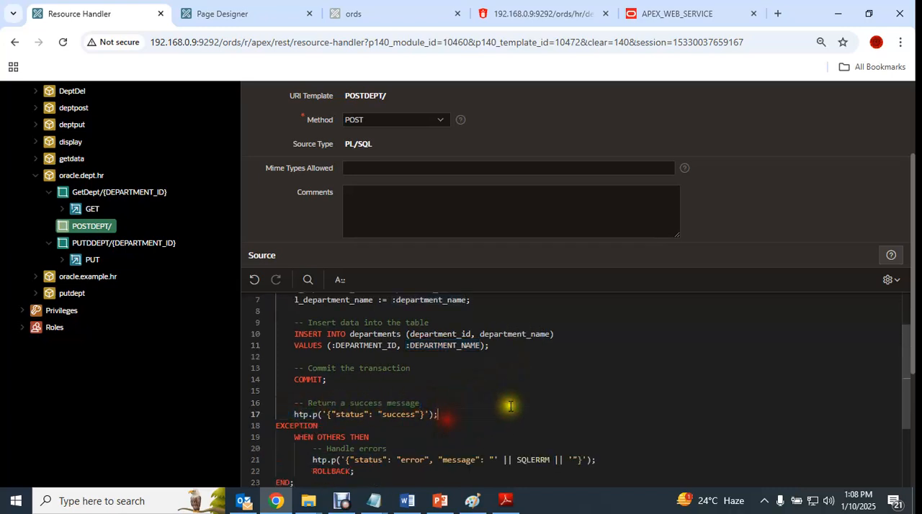
scroll(510, 406, down, 3)
scroll(475, 377, down, 3)
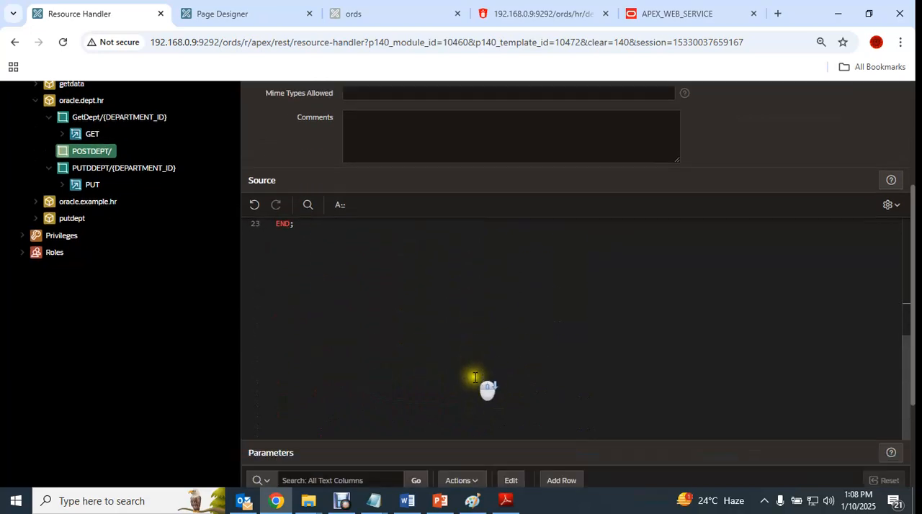
- Add parameter DEPARTMENT_ID to the POST handler with bind variable DEPARTMENT_ID, access method IN, source type HTTP HEADER and data type INTEGER
scroll(474, 378, down, 2)
click(559, 354)
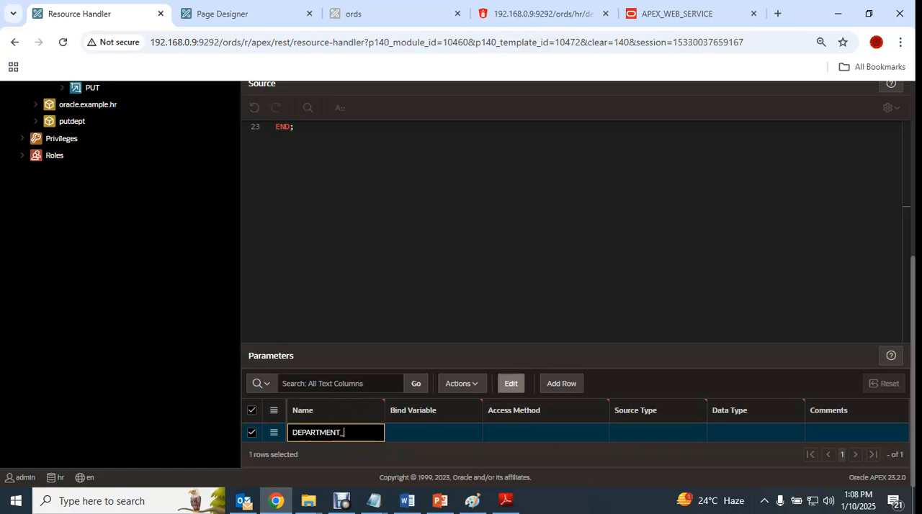
drag(355, 431, 251, 432)
key(ctrl+c)
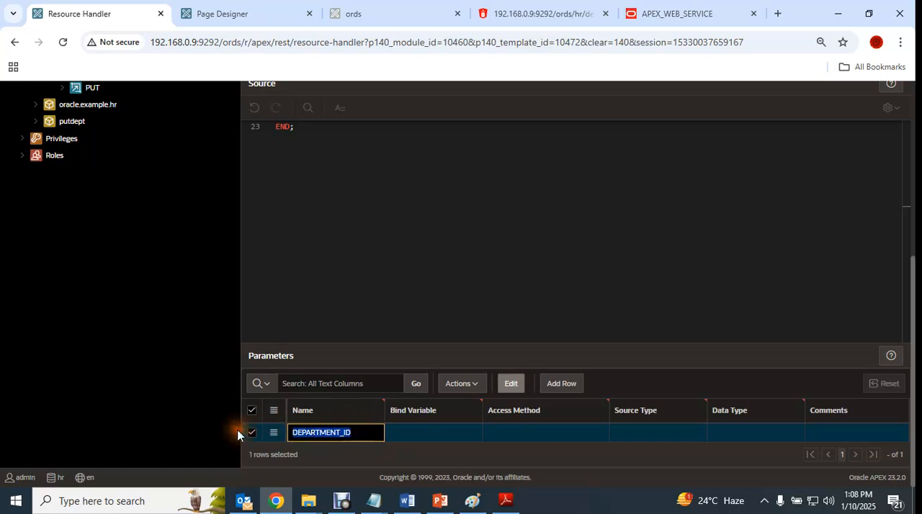
click(415, 426)
key(ctrl+v)
click(532, 426)
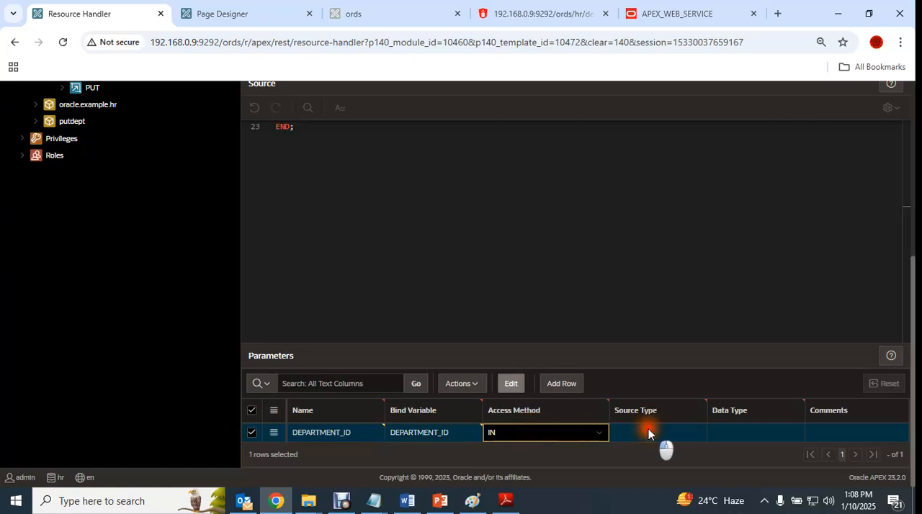
click(648, 432)
click(655, 446)
click(750, 432)
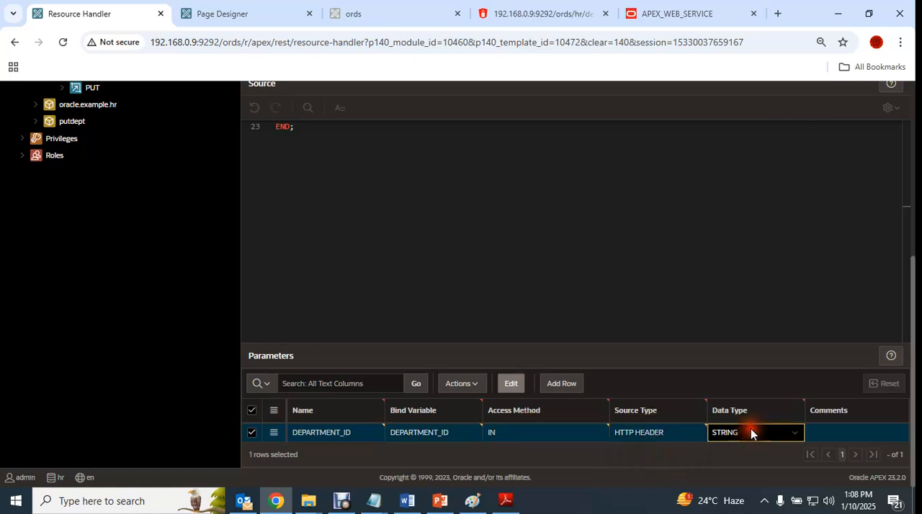
click(750, 432)
click(749, 339)
click(421, 437)
- Add parameter DEPARTMENT_NAME with bind variable DEPARTMENT_NAME, access method IN, source type HTTP HEADER and data type STRING
click(561, 383)
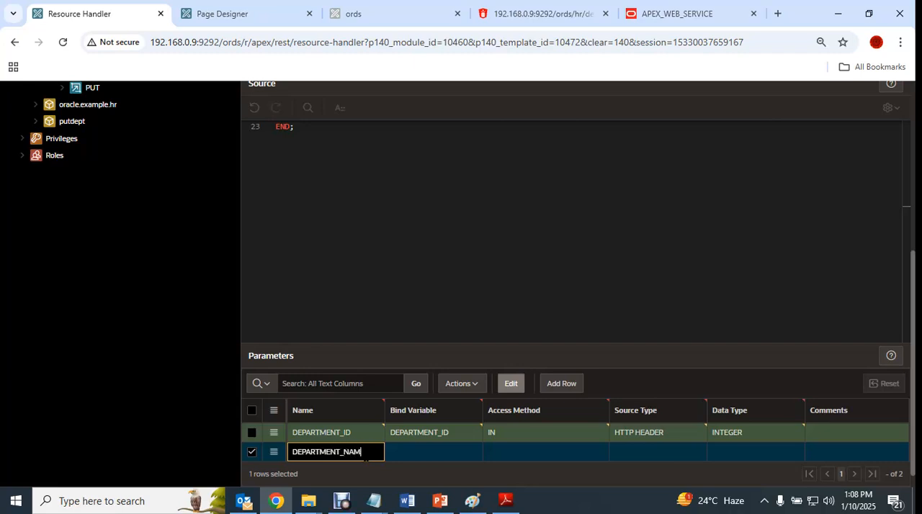
key(ctrl+a)
key(ctrl+c)
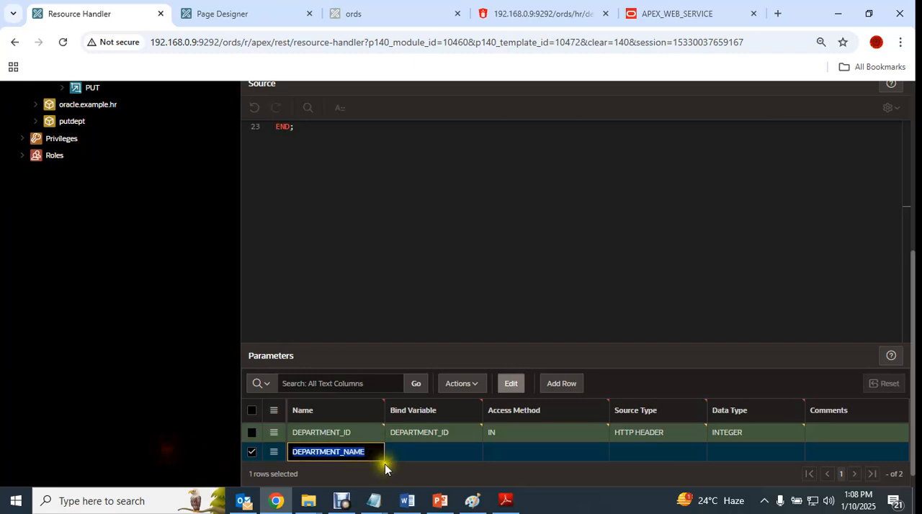
click(442, 450)
key(ctrl+v)
click(555, 455)
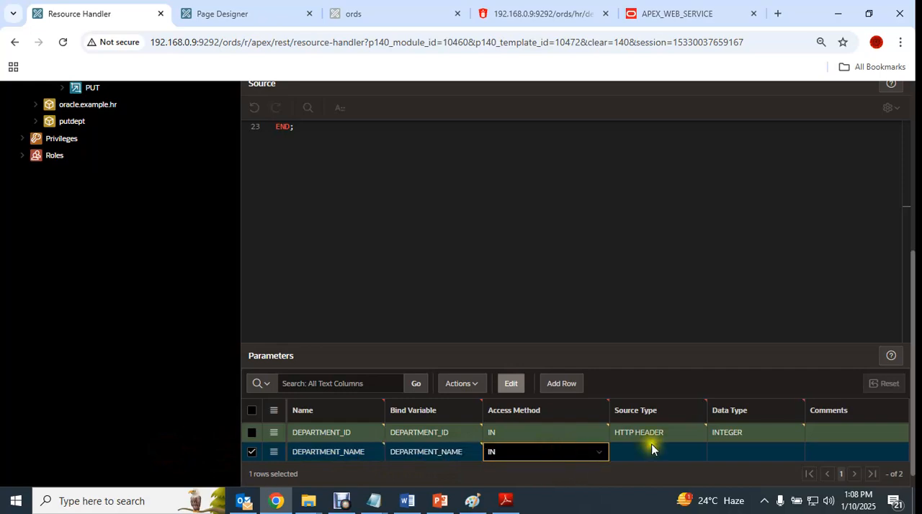
click(668, 440)
click(659, 457)
click(734, 451)
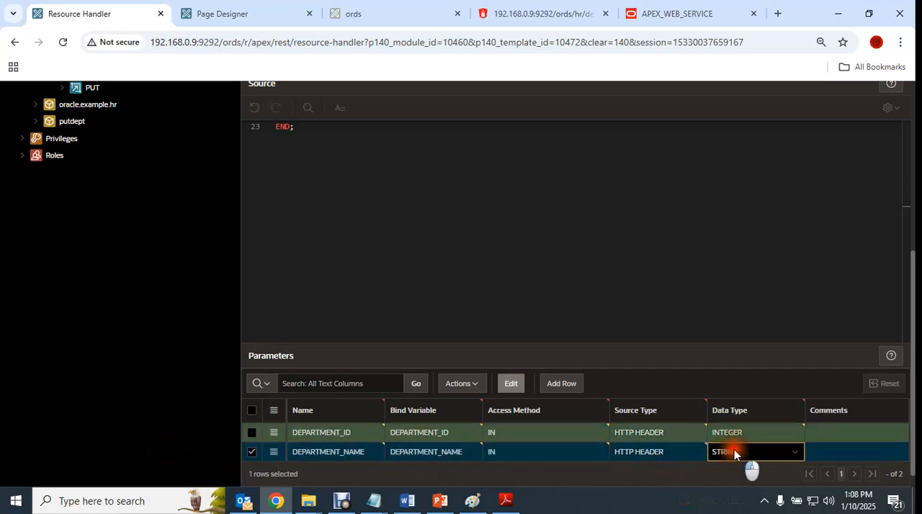
- Add parameter status with bind variable status, access method OUT, source type RESPONSE and data type STRING
click(562, 383)
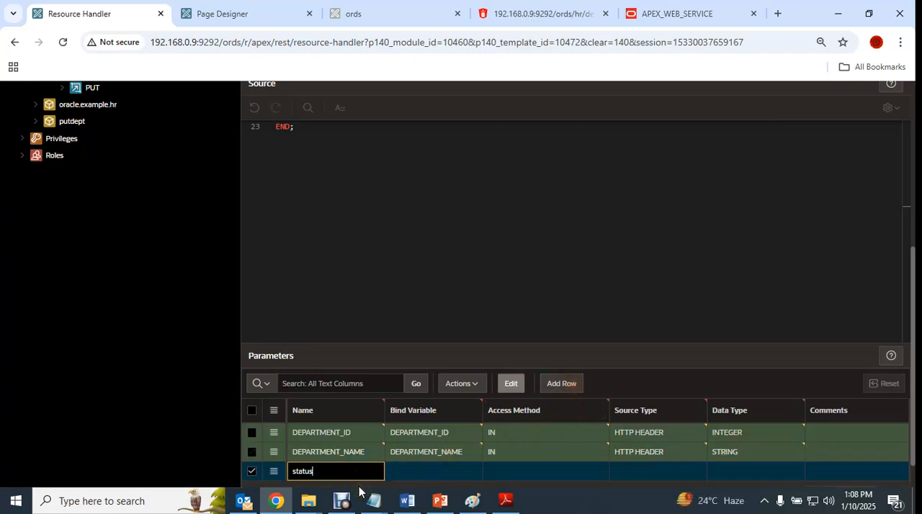
key(Tab)
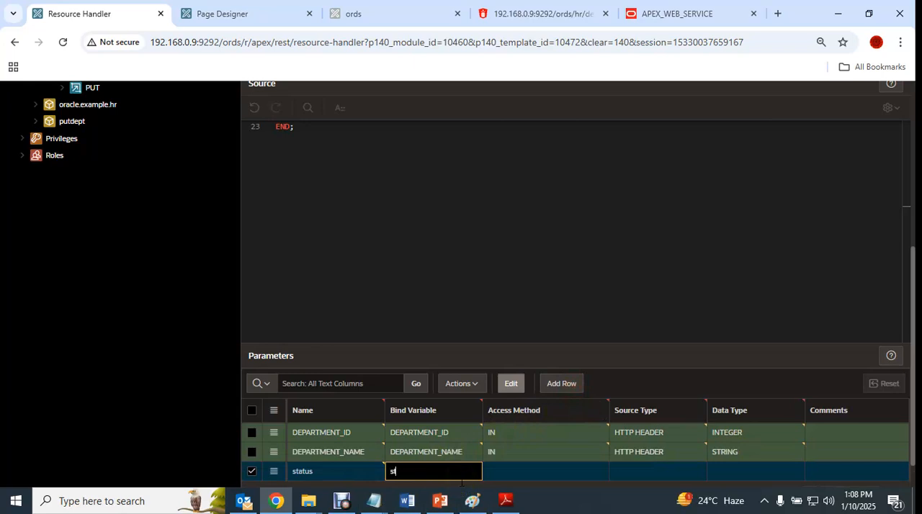
key(Tab)
click(524, 476)
click(512, 454)
click(677, 471)
click(683, 470)
click(663, 456)
click(754, 471)
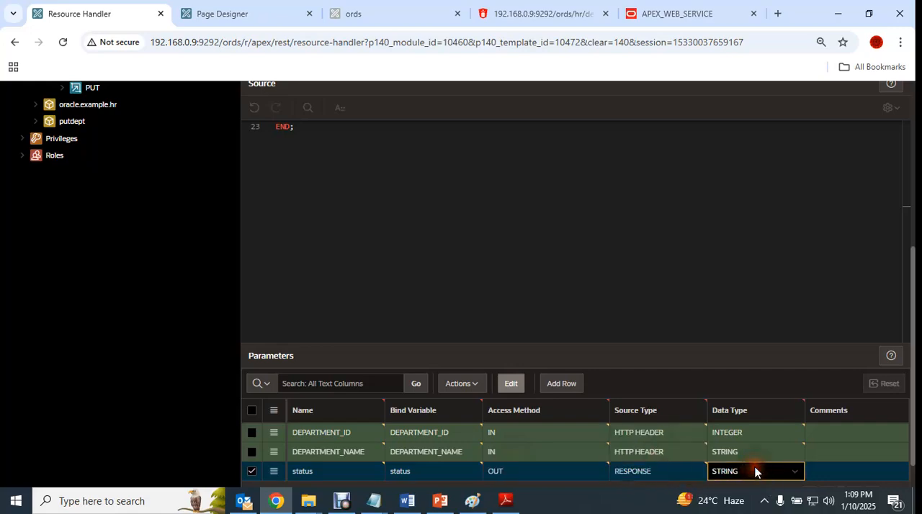
- Create the POST handler for the POSTDEPT/ template with its source and parameters
scroll(792, 310, up, 6)
scroll(807, 292, up, 3)
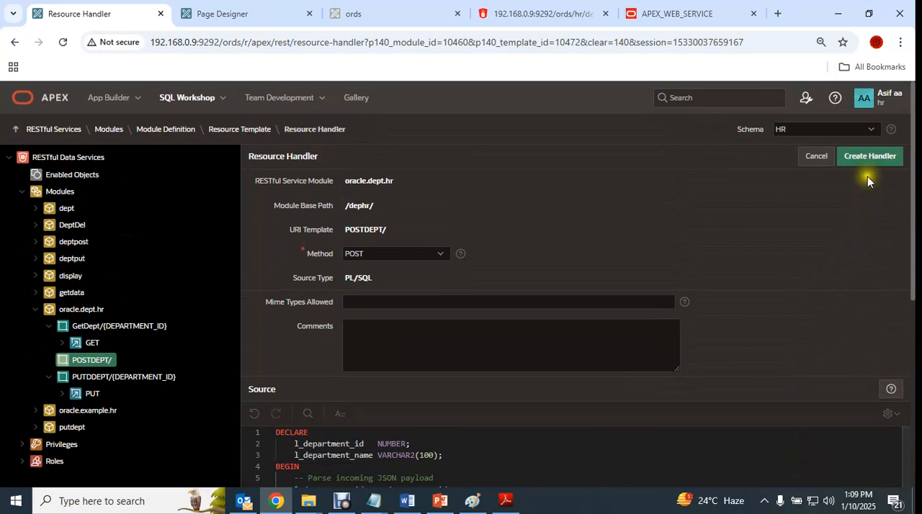
click(863, 162)
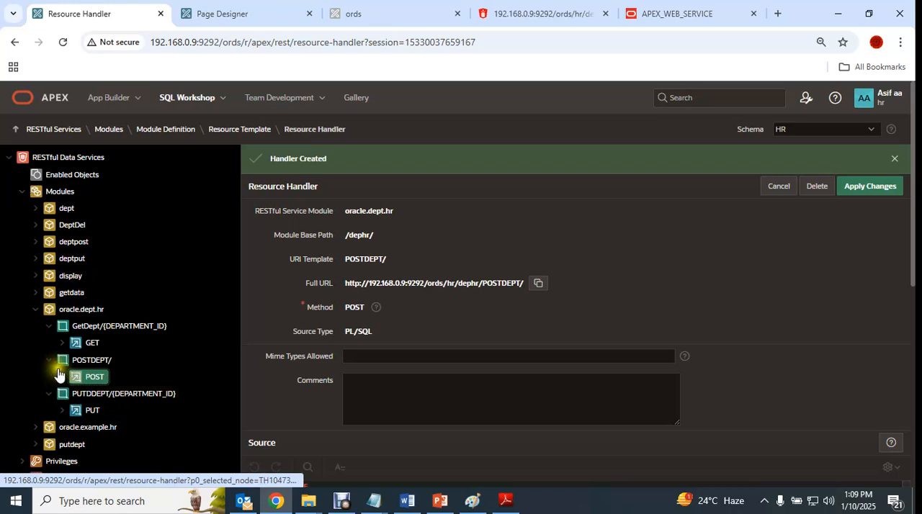
- Collapse the GetDept, POSTDEPT and PUTDDEPT templates in the module tree and copy the new handler's full URL
click(537, 283)
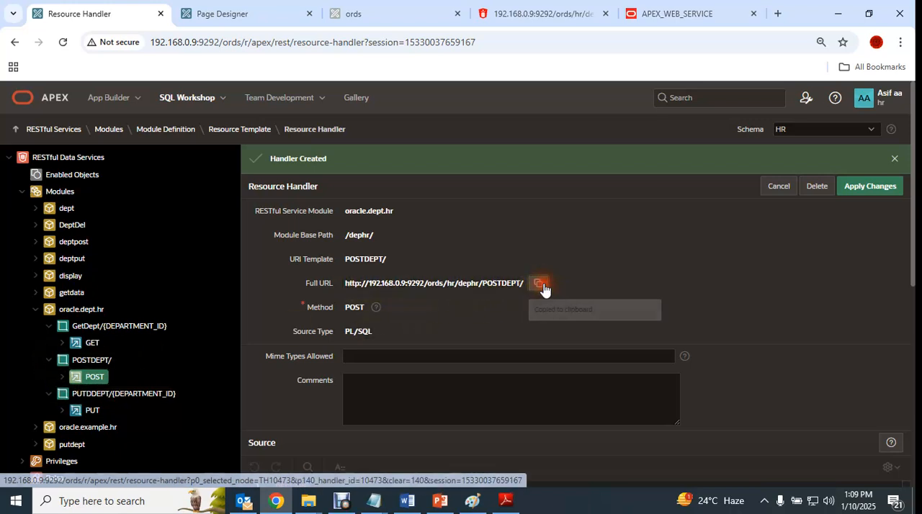
click(50, 360)
click(51, 378)
click(49, 326)
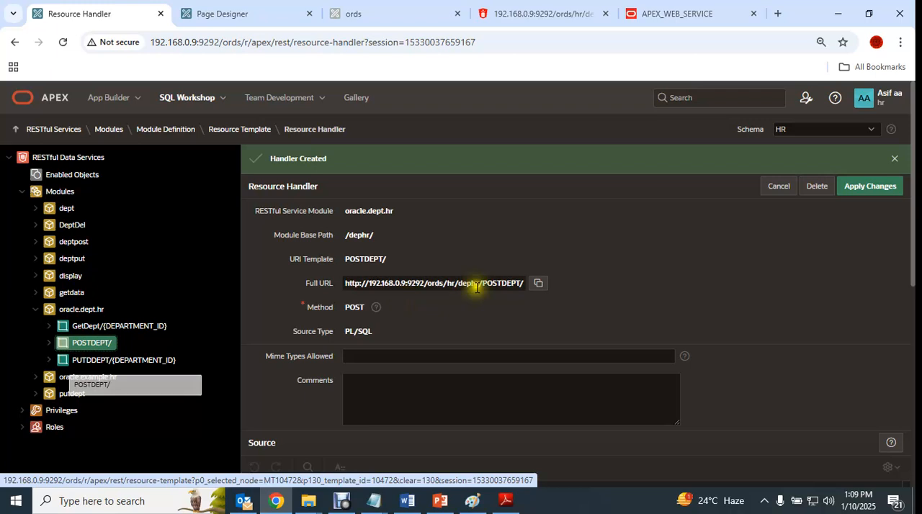
click(539, 283)
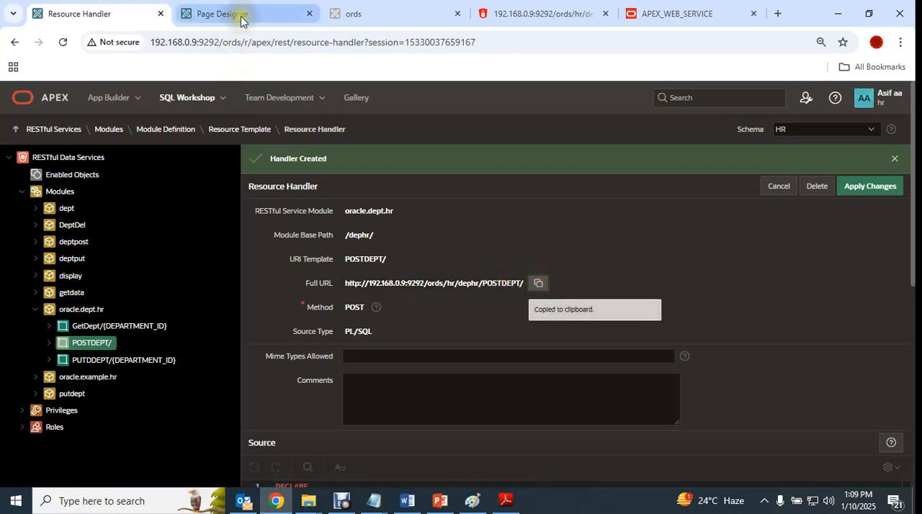
- Switch to Page Designer and open the PL/SQL code of page 31's POST process in the code editor
click(245, 13)
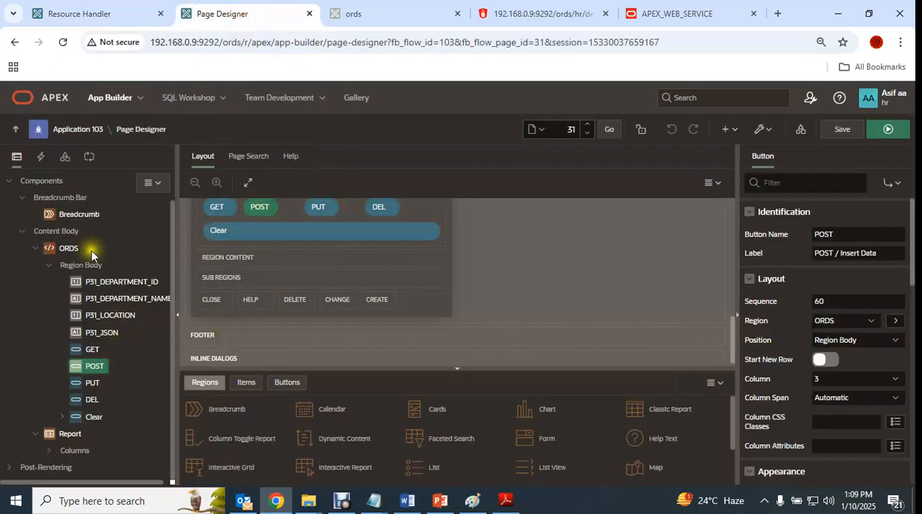
click(88, 156)
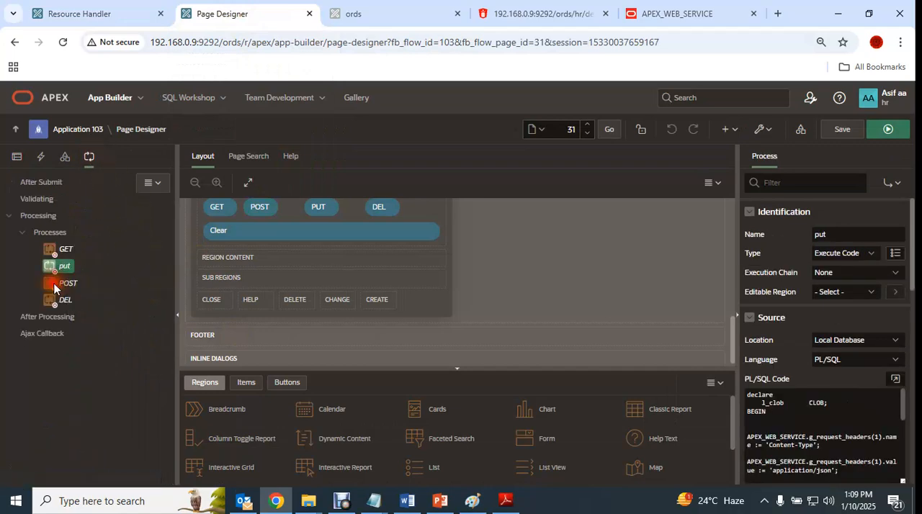
click(54, 285)
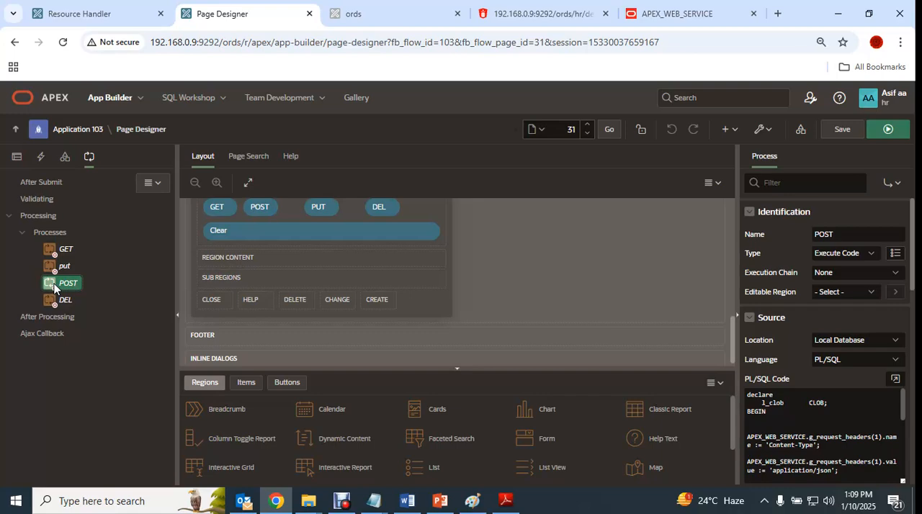
click(895, 378)
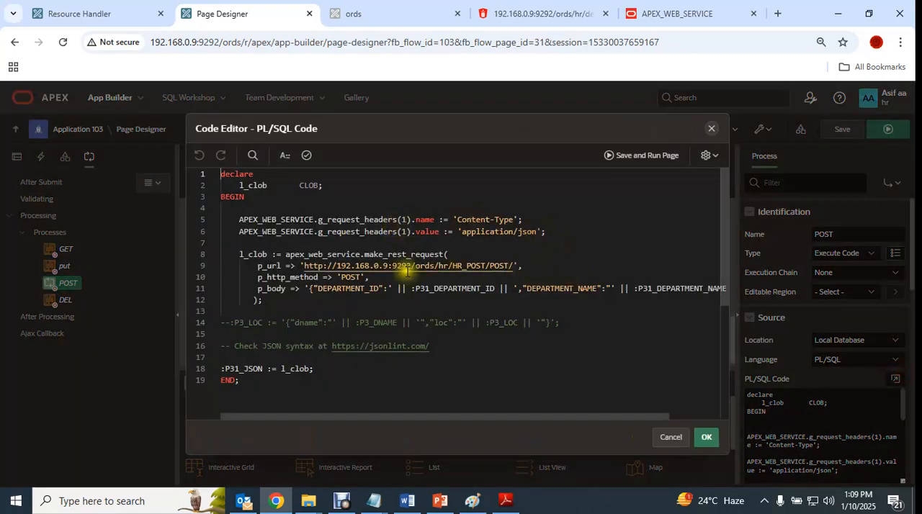
- Review the POST process's p_url, p_body and P31_JSON response assignment, then close the code editor with its code accepted
drag(304, 265, 509, 265)
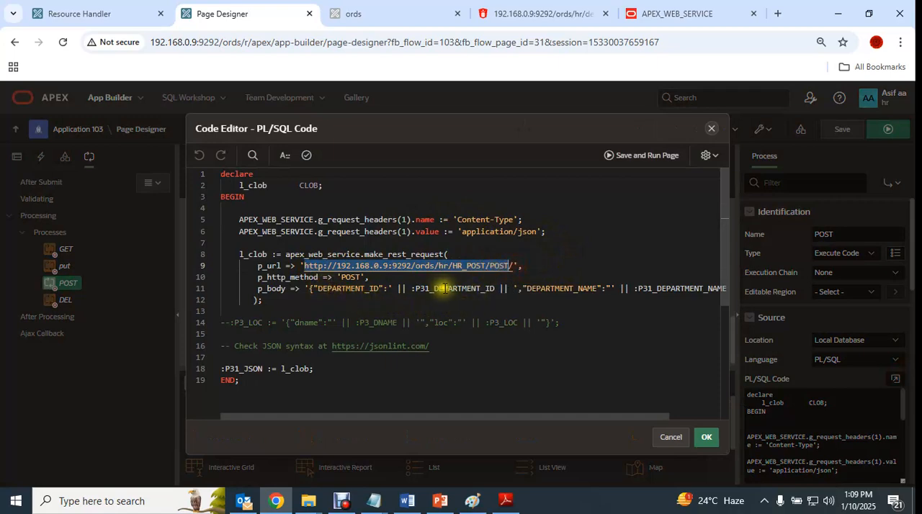
drag(416, 289, 494, 289)
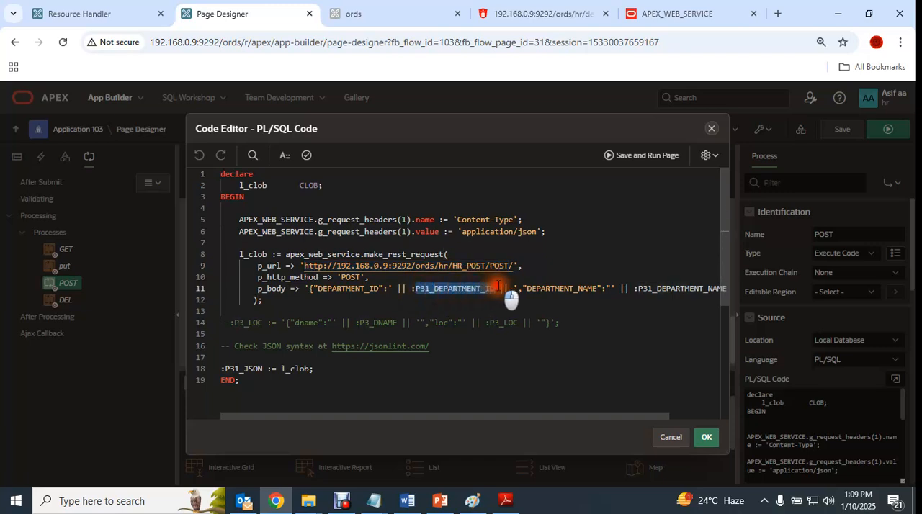
drag(511, 417, 367, 417)
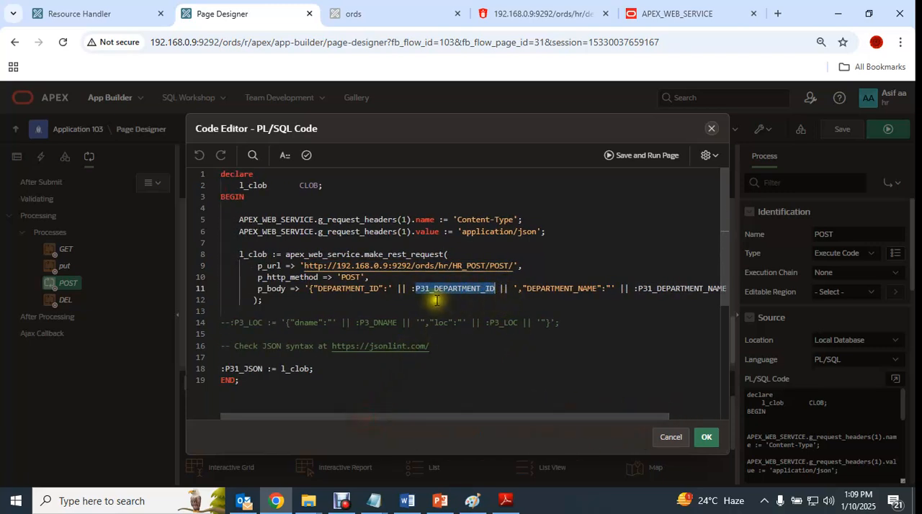
click(435, 300)
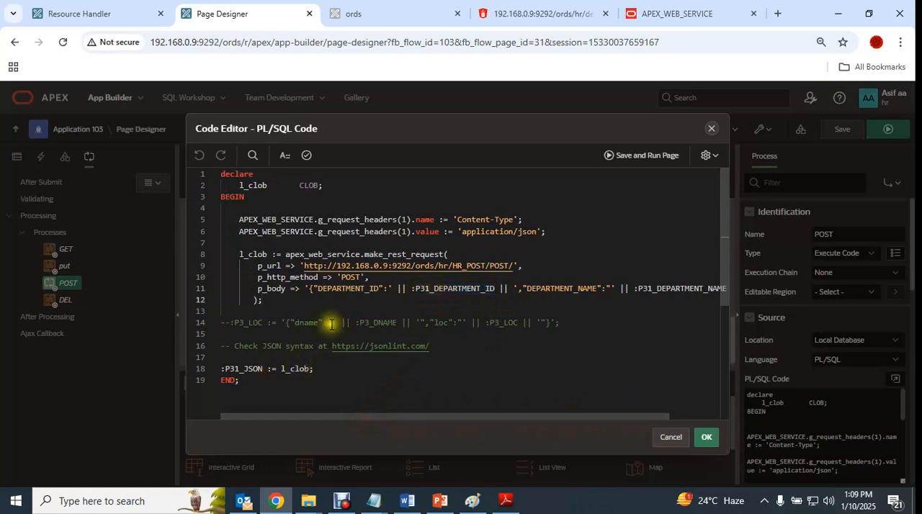
double_click(245, 254)
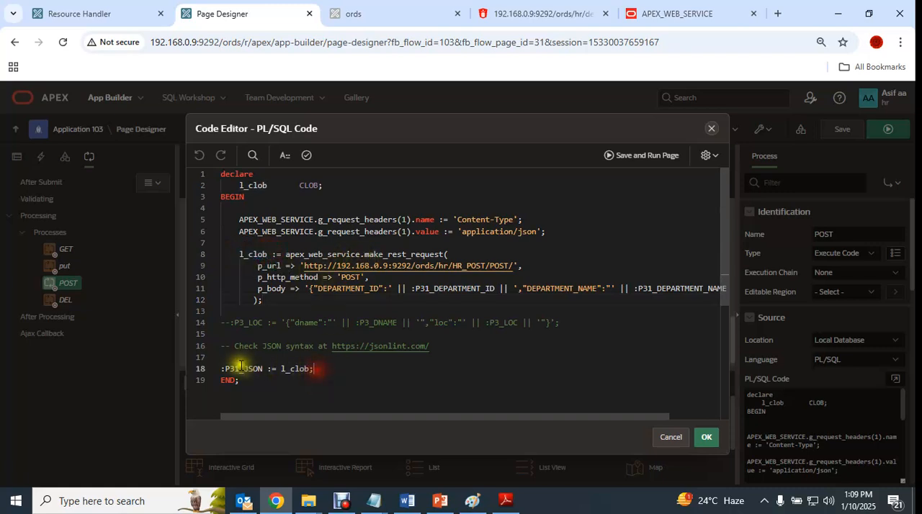
click(311, 369)
text(;)
drag(328, 369, 206, 370)
click(382, 369)
click(706, 437)
- Switch to the running ords page, reload it and clear the record fields
click(376, 14)
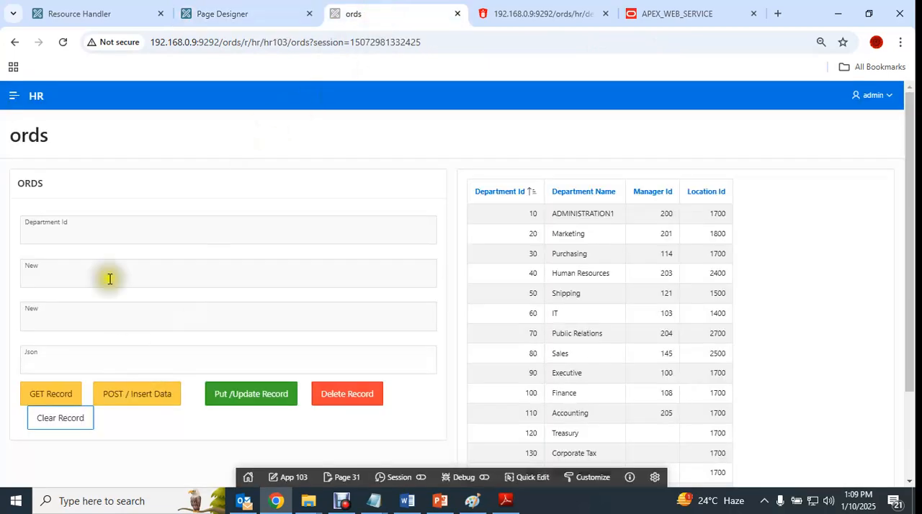
click(63, 42)
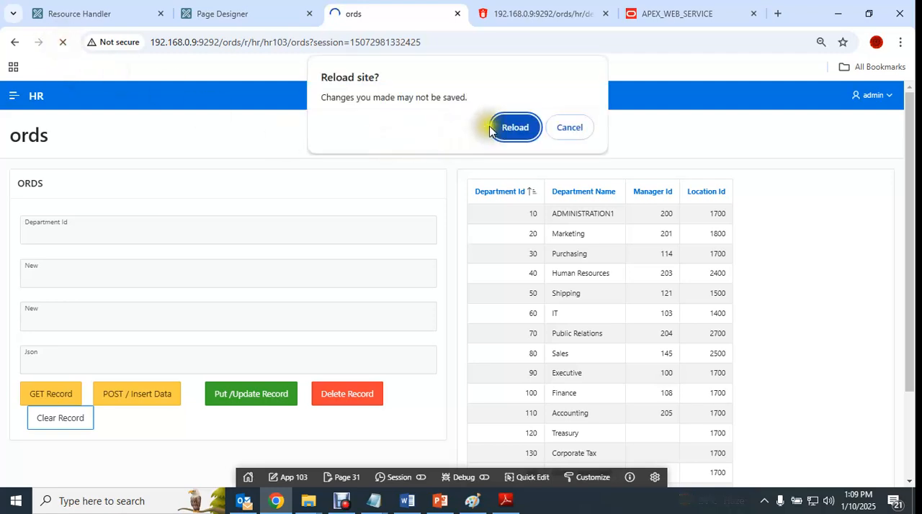
click(514, 127)
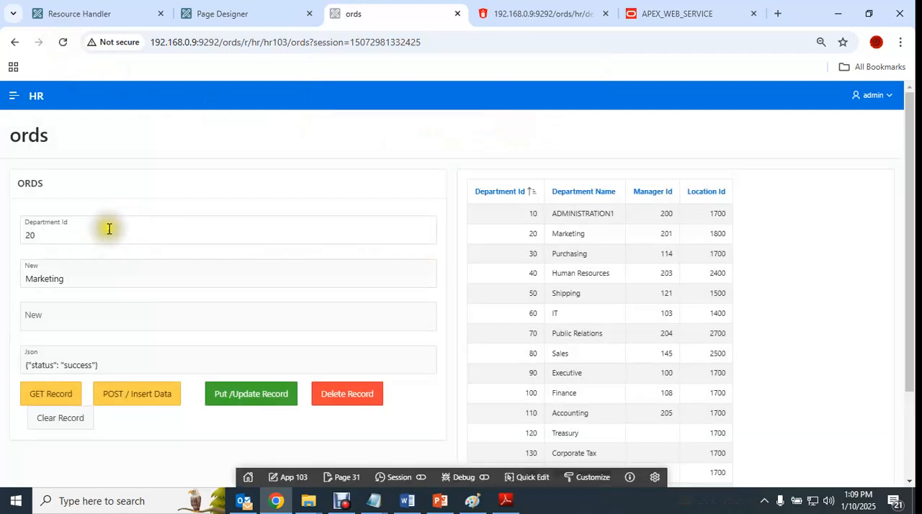
click(76, 418)
- Insert a department with ID 21 and name My New Department through the POST service
click(64, 234)
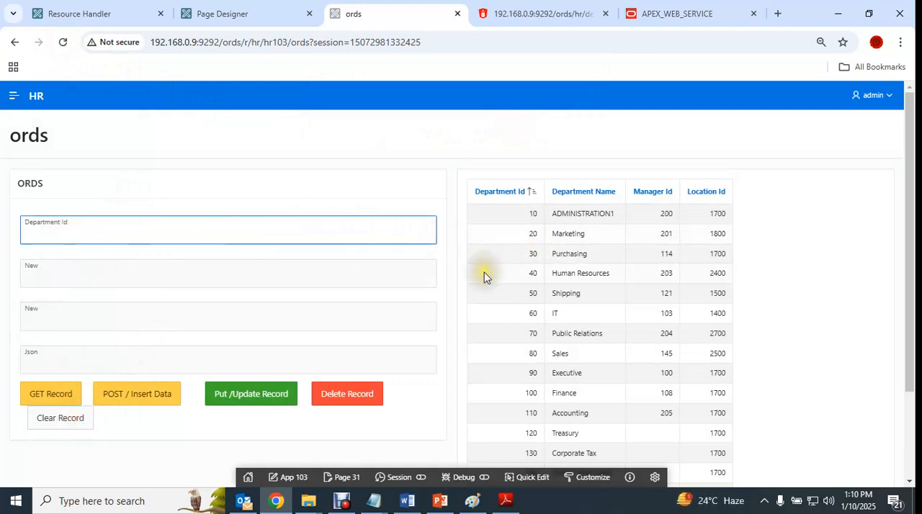
click(263, 294)
click(255, 282)
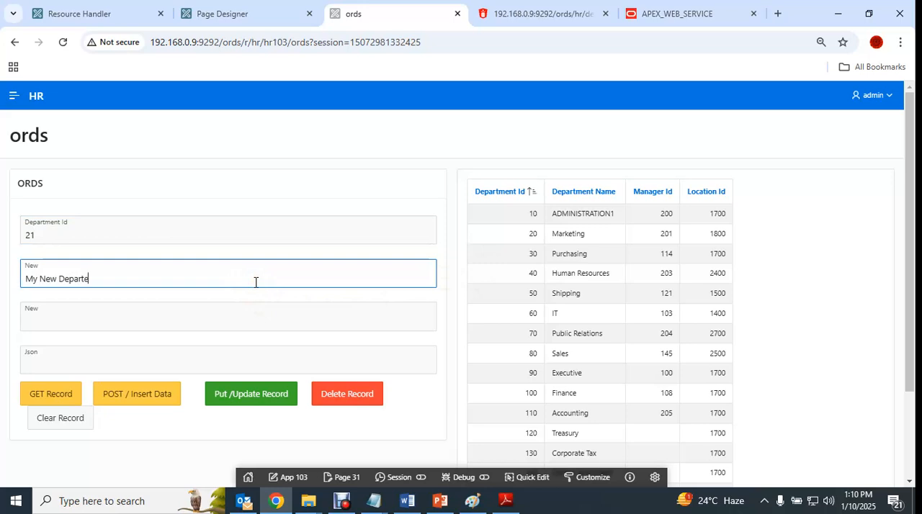
click(128, 400)
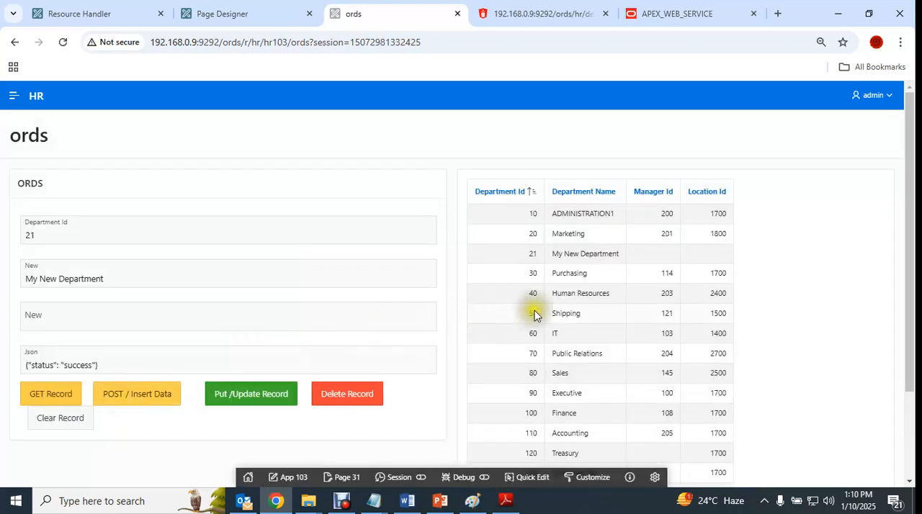
- Check the report for the inserted department 21 and compare it with the form's department ID
drag(526, 257, 627, 255)
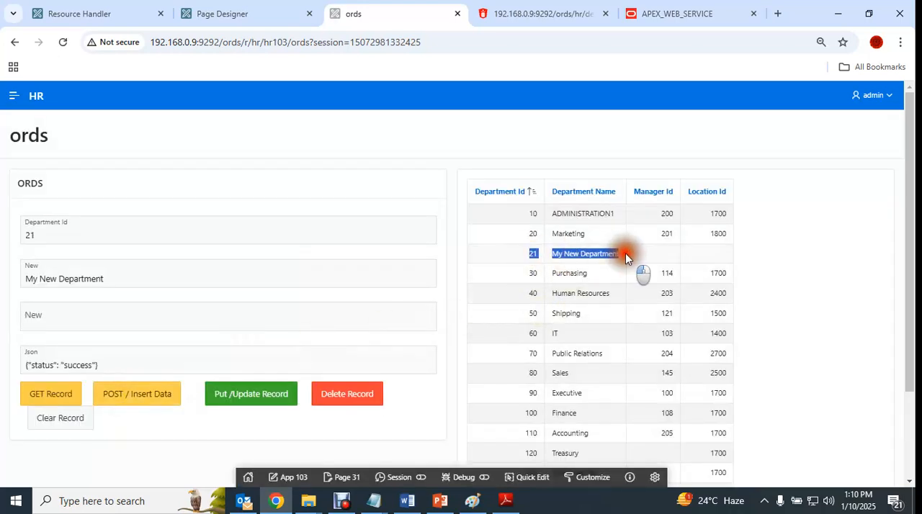
click(644, 258)
click(75, 233)
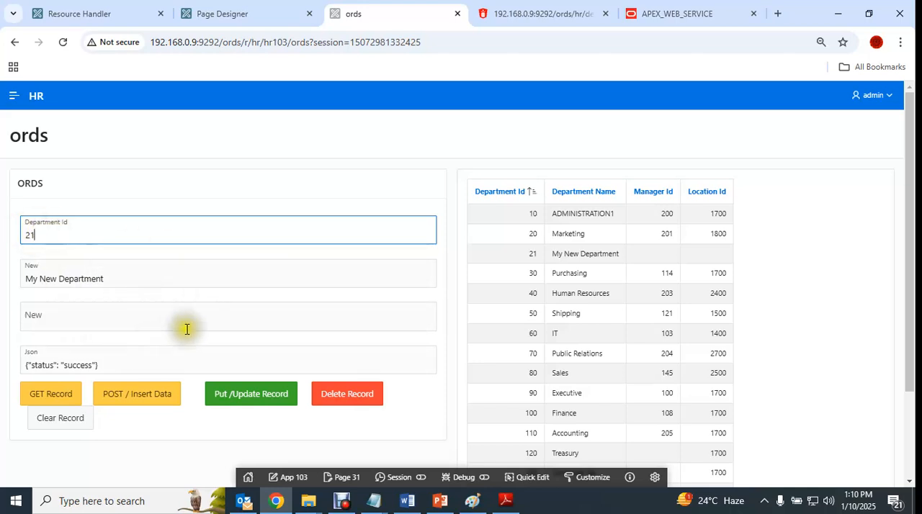
drag(524, 256, 619, 258)
drag(613, 257, 607, 257)
- Update department 21's name to My through the PUT service, and update it again to My New Department
click(151, 279)
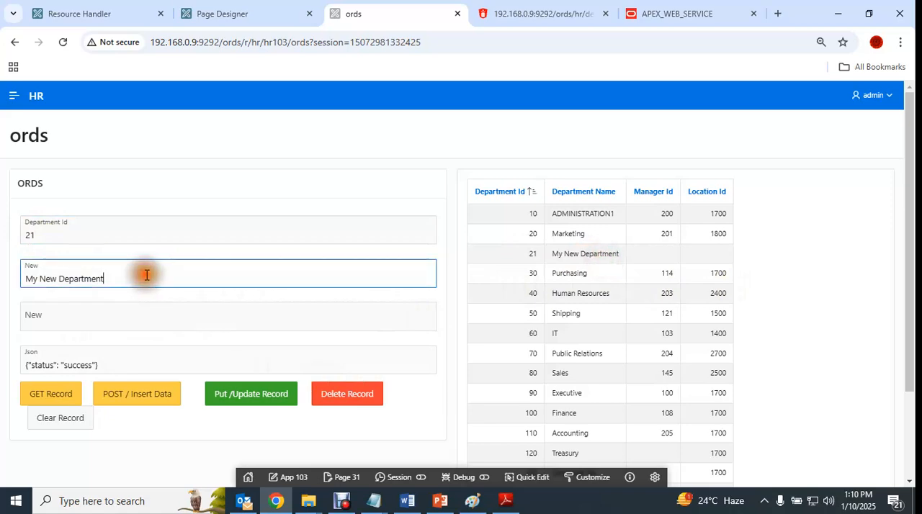
drag(43, 280, 134, 287)
key(BackSpace)
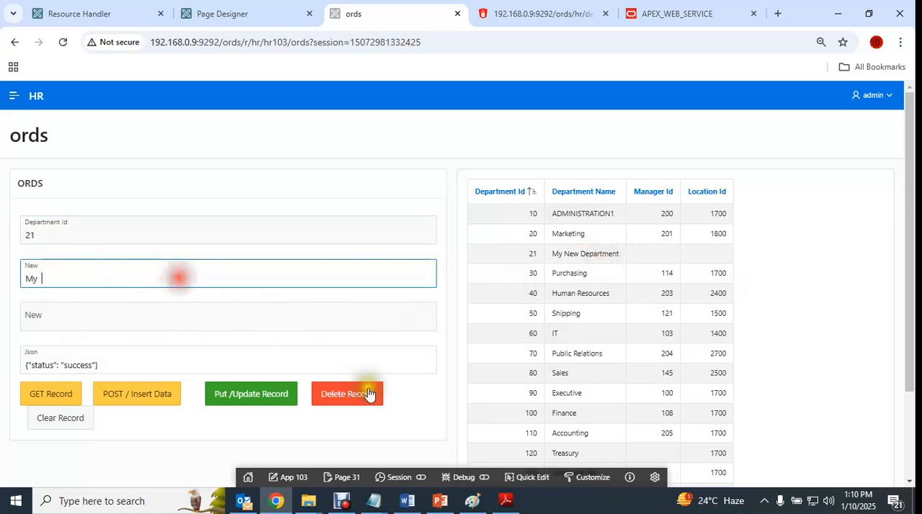
click(259, 397)
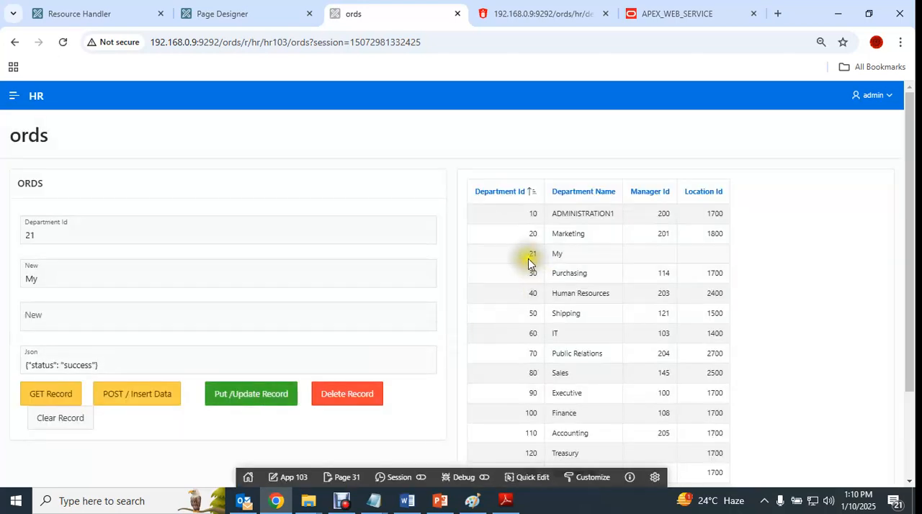
click(101, 279)
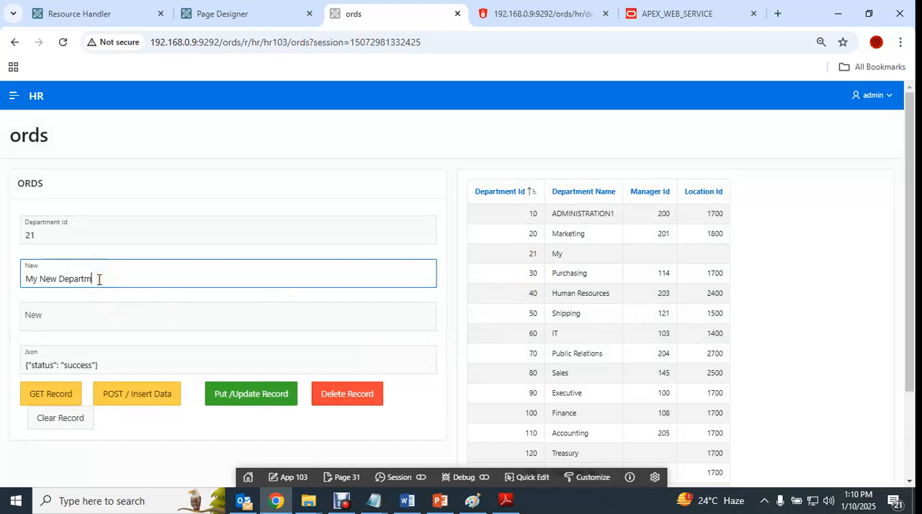
click(243, 398)
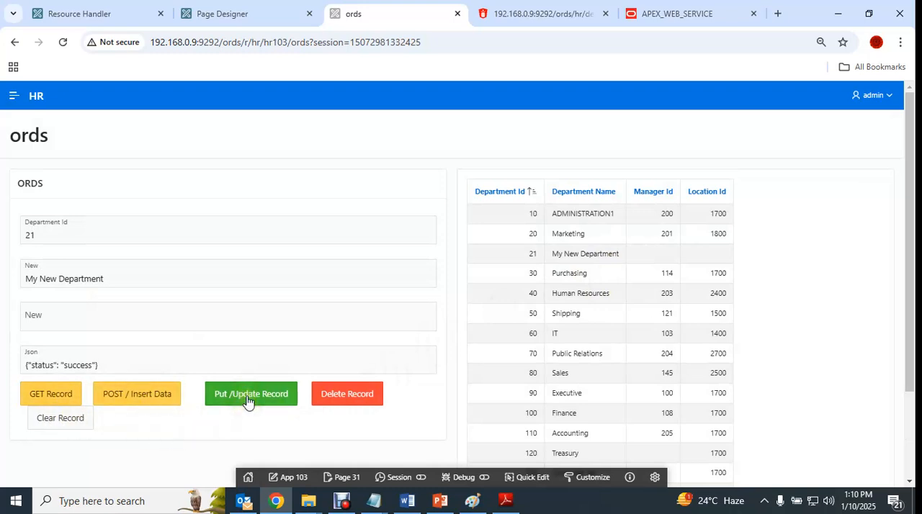
- Open the ORDS notes in Notepad and examine the Delete service's URL template and its DEPARTMENT_ID parameter
click(91, 15)
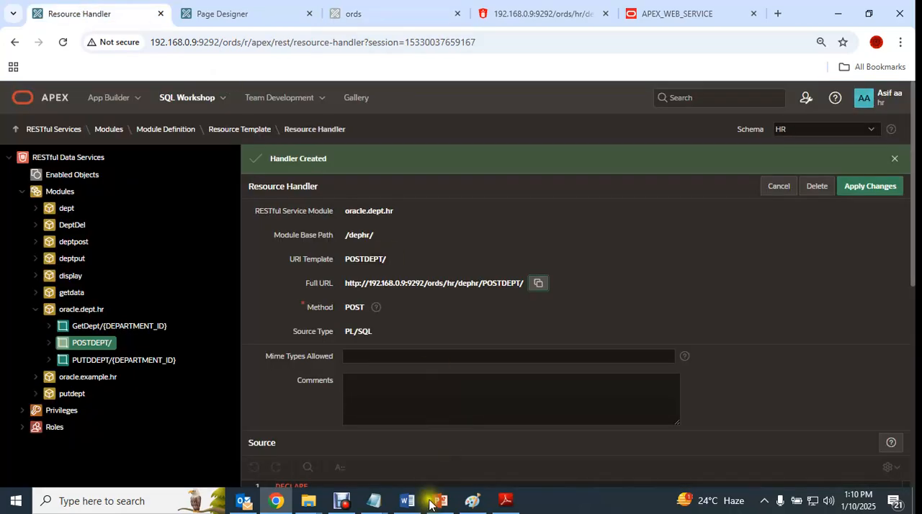
mouse_move(370, 504)
click(305, 436)
scroll(375, 288, down, 3)
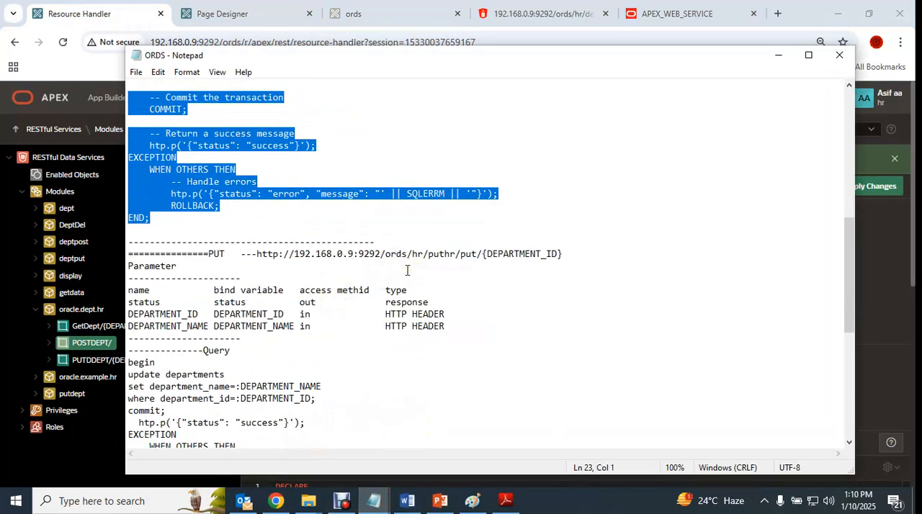
scroll(360, 274, down, 5)
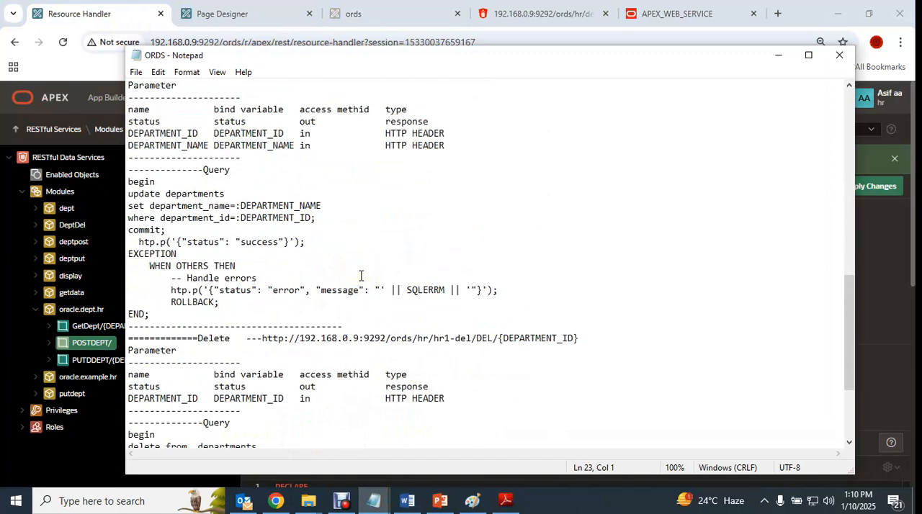
drag(499, 338, 580, 340)
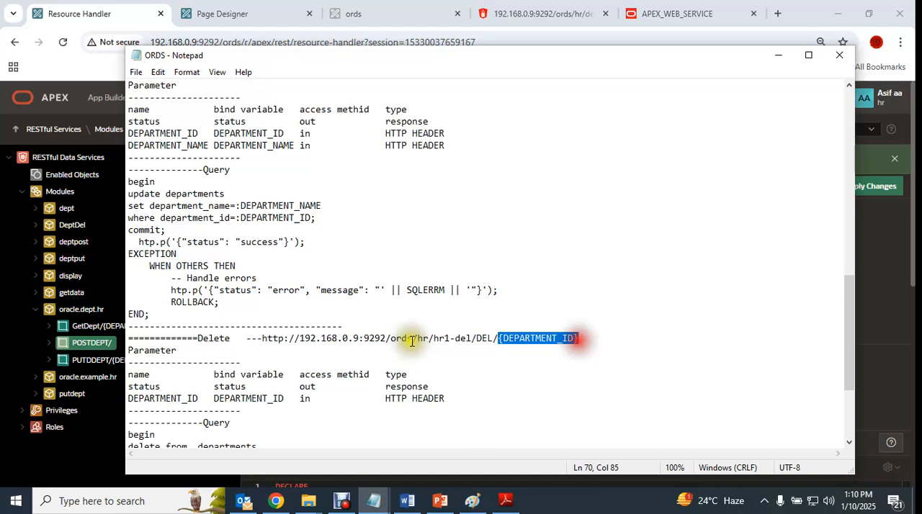
scroll(391, 329, down, 3)
scroll(385, 322, down, 1)
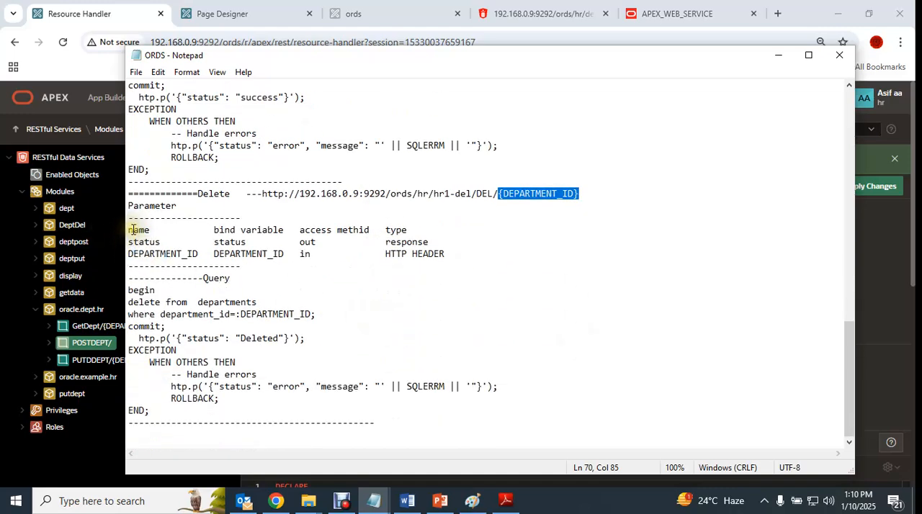
drag(128, 254, 333, 263)
click(350, 282)
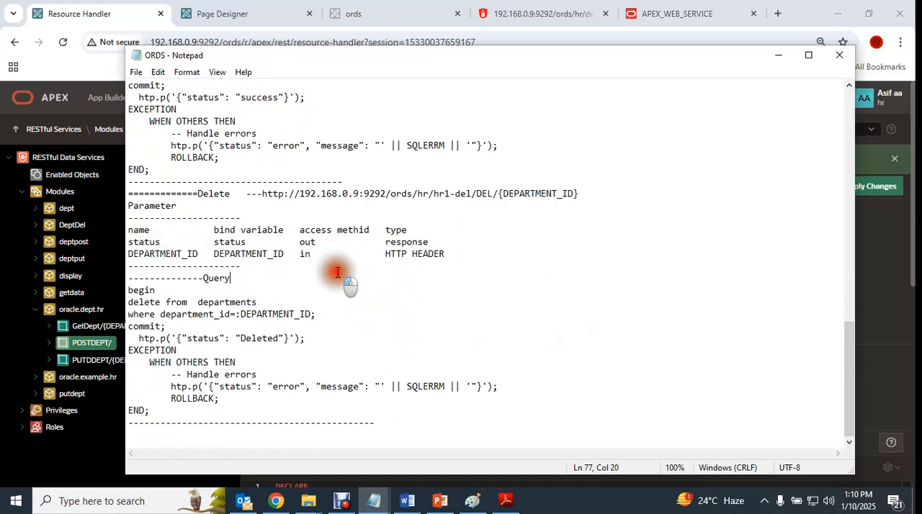
- Examine the Delete query's delete statement and its DEPARTMENT_ID bind condition in the notes
scroll(373, 333, down, 1)
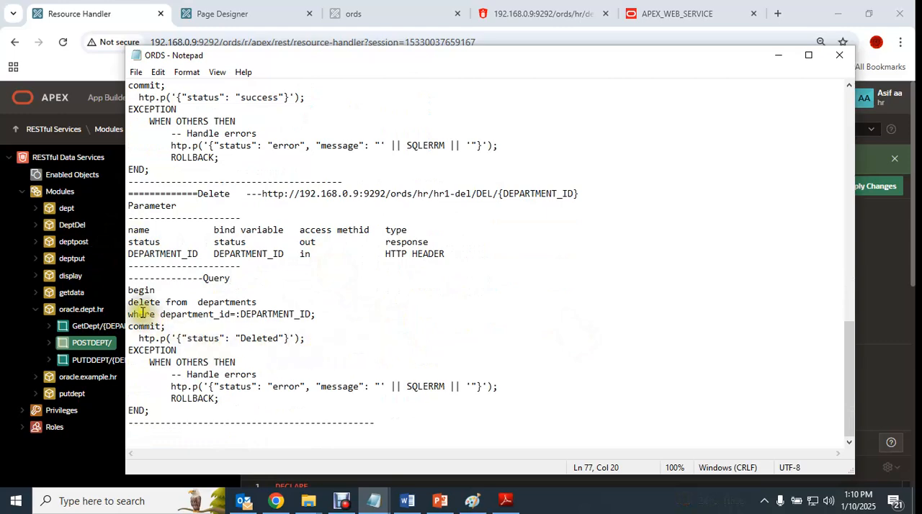
drag(128, 303, 257, 302)
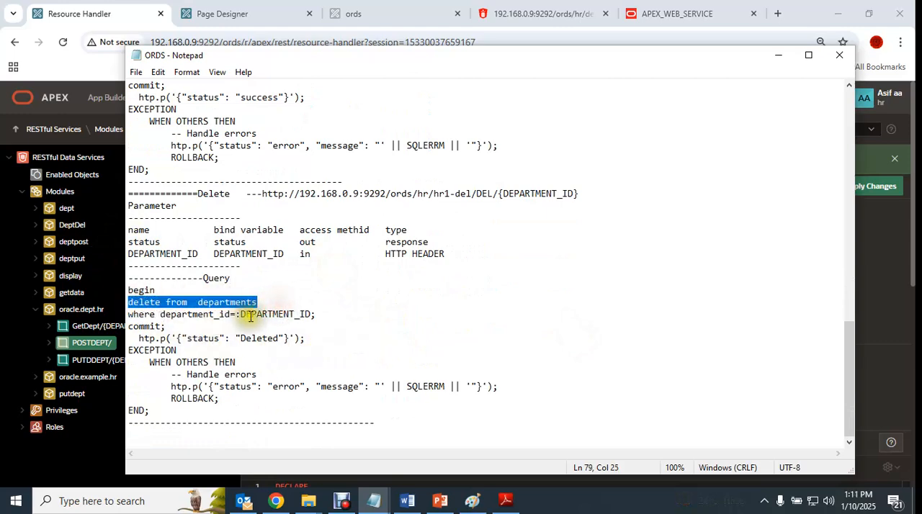
drag(325, 313, 238, 315)
drag(181, 317, 253, 317)
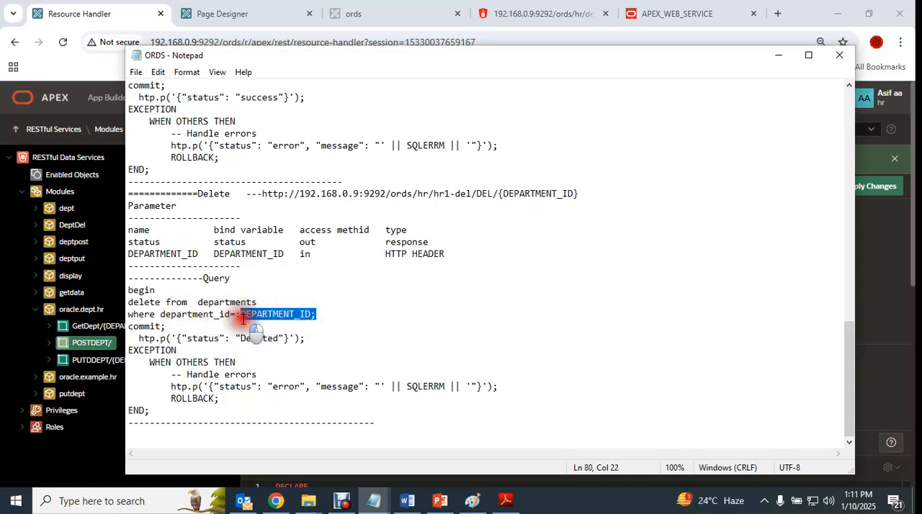
click(205, 326)
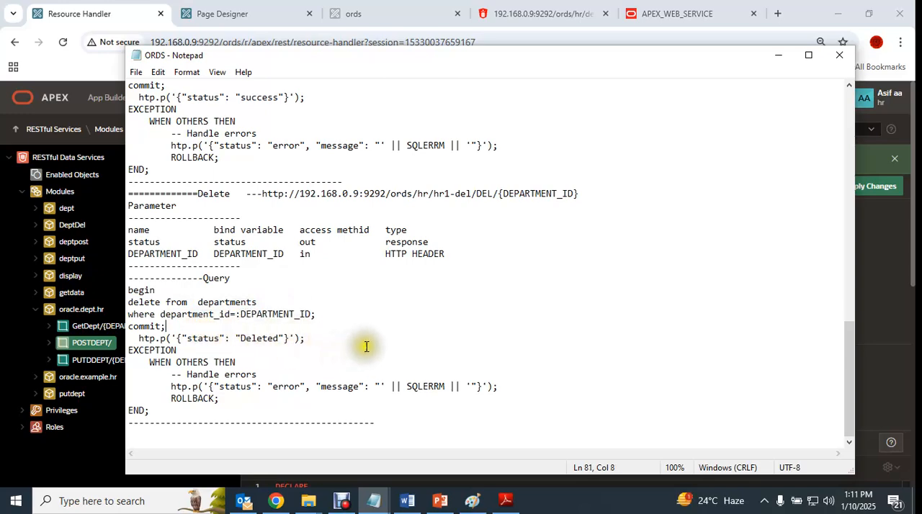
- Return to the running ords page, delete department 21 through the Delete service and check the Json response
click(276, 501)
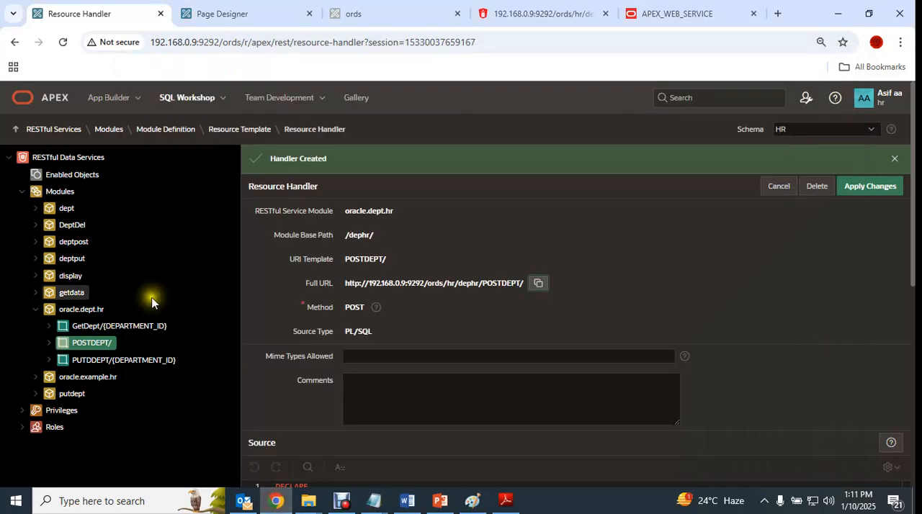
click(207, 13)
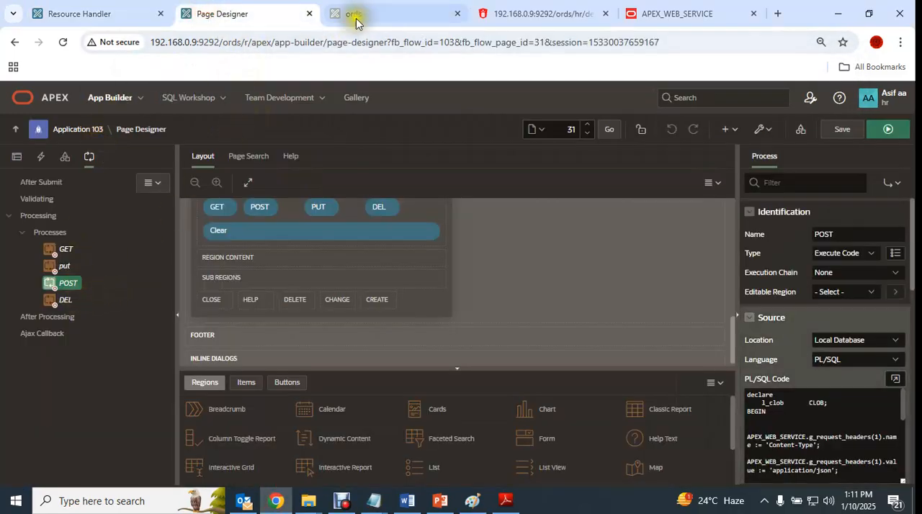
click(353, 14)
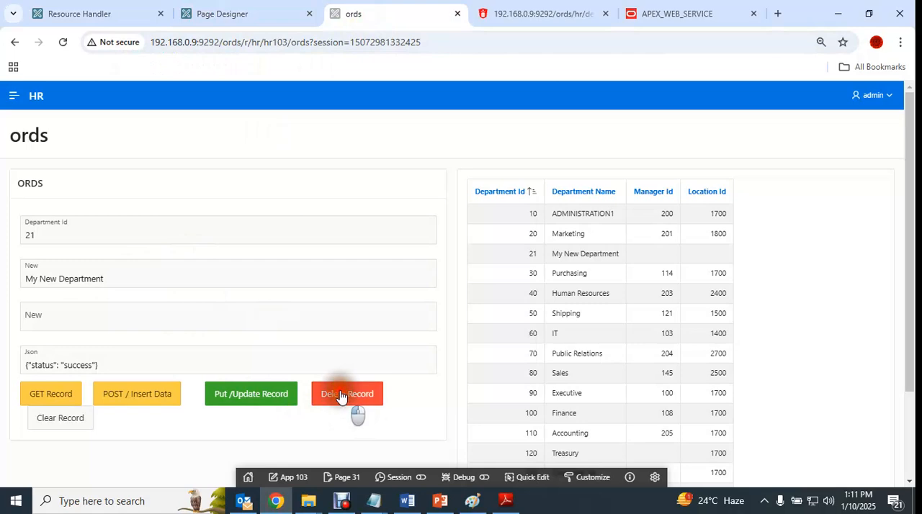
click(340, 396)
click(106, 365)
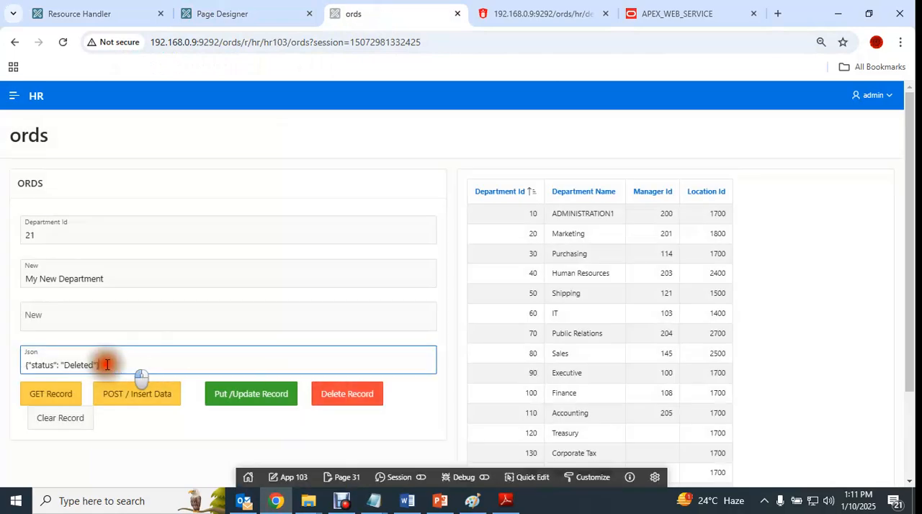
drag(106, 364, 7, 364)
click(113, 364)
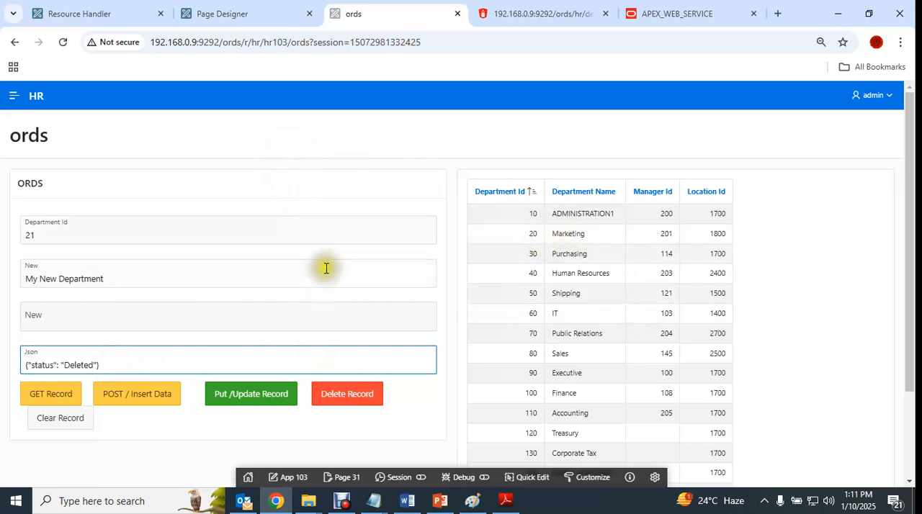
- Switch back to the RESTful services Resource Handler page and collapse the oracle.dept.hr module
click(213, 13)
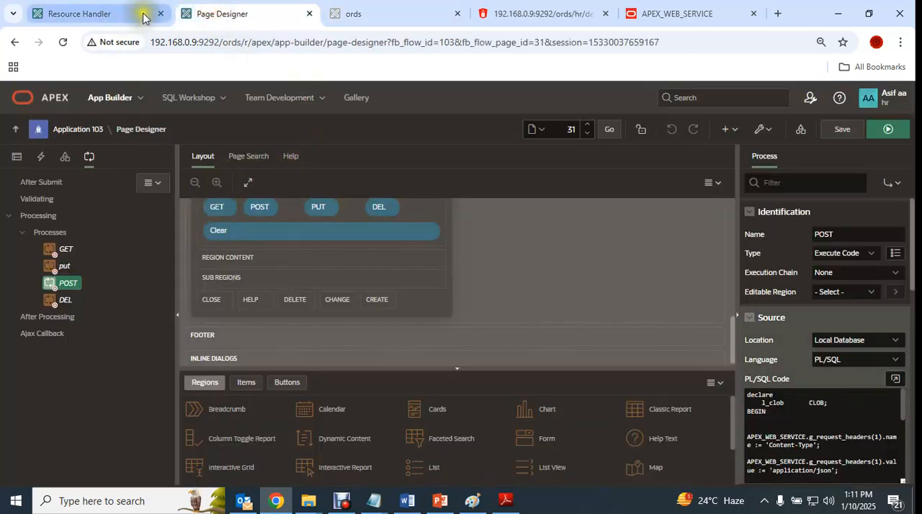
click(128, 14)
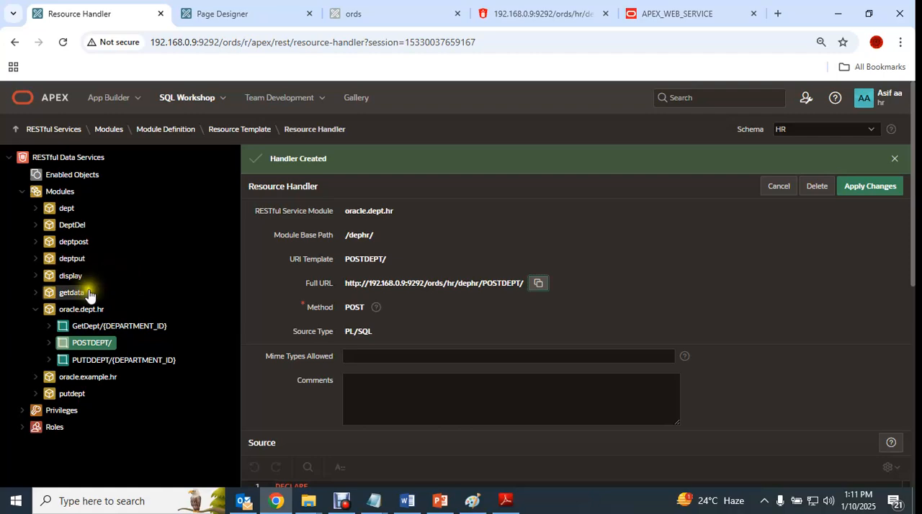
click(37, 310)
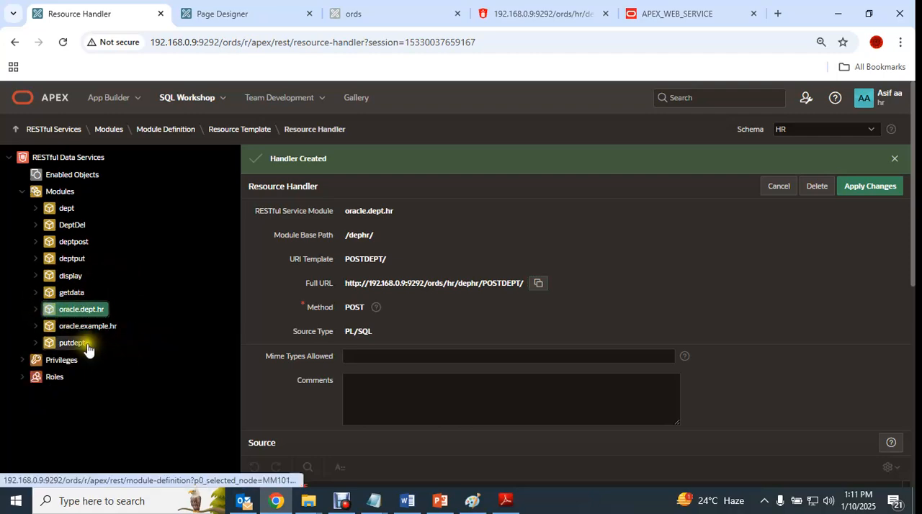
- Switch to the GetDept response page and request department 20 from the service URL
click(720, 8)
click(593, 9)
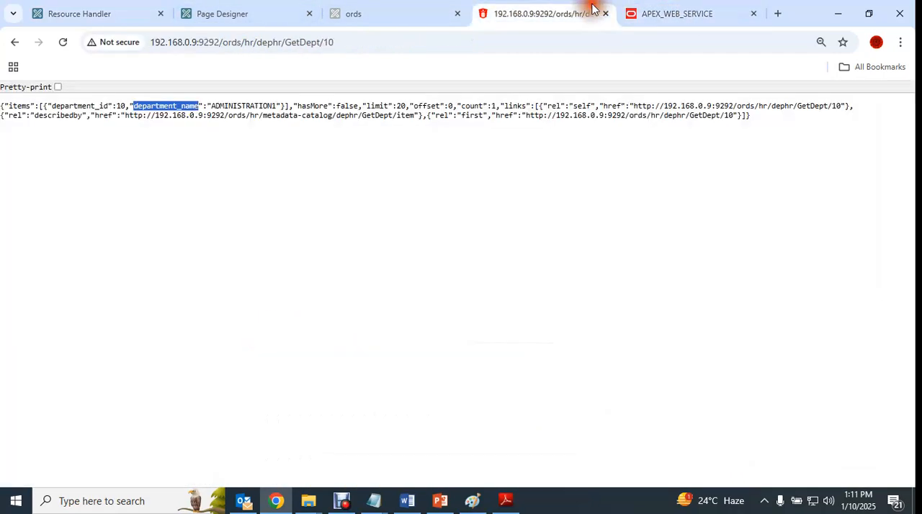
click(362, 42)
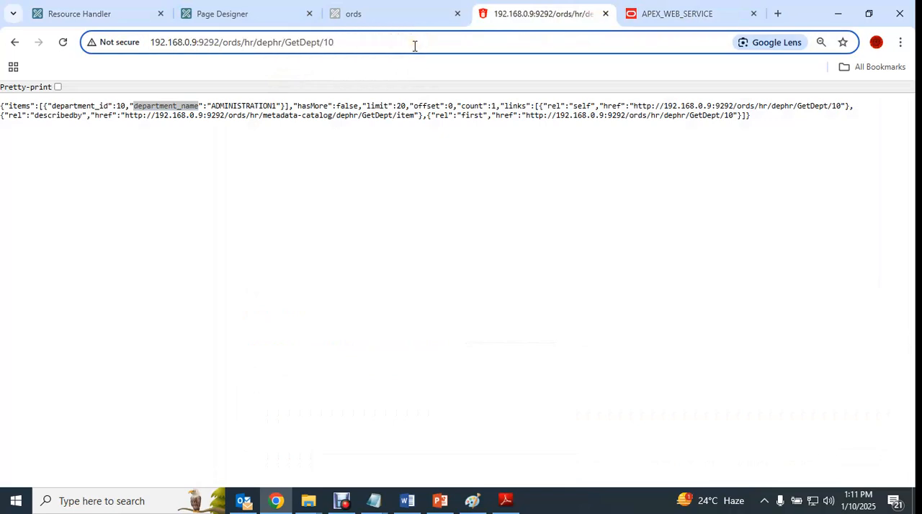
key(BackSpace)
key(BackSpace)
text(20)
key(Return)
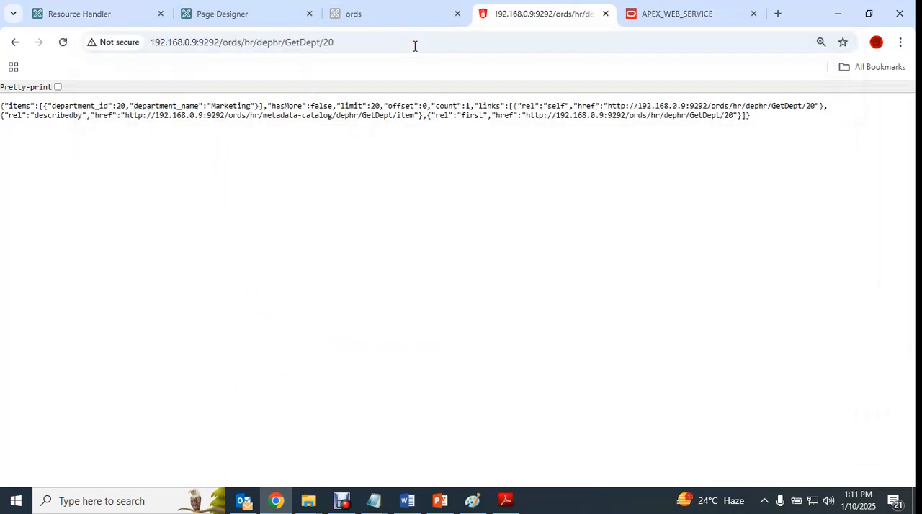
- Request departments 30 and 40 in turn from the GetDept service URL
double_click(416, 47)
text(30)
key(Return)
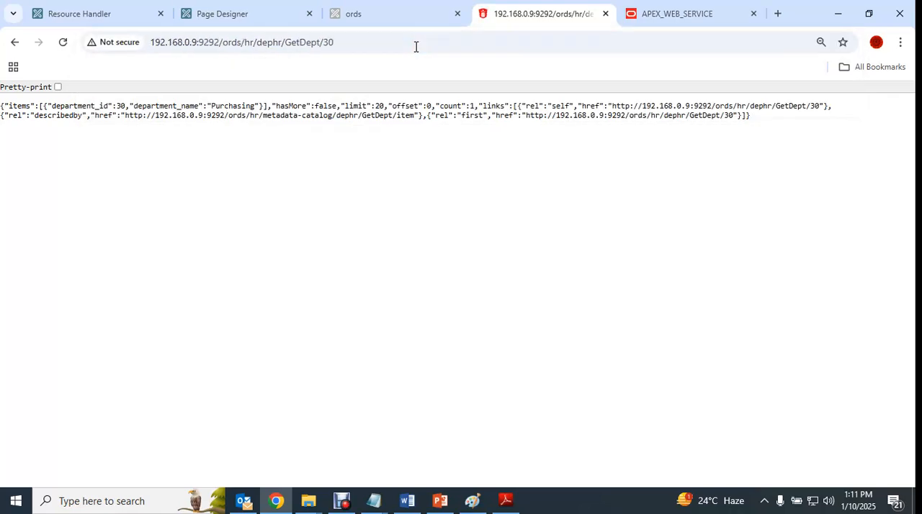
click(415, 46)
click(417, 46)
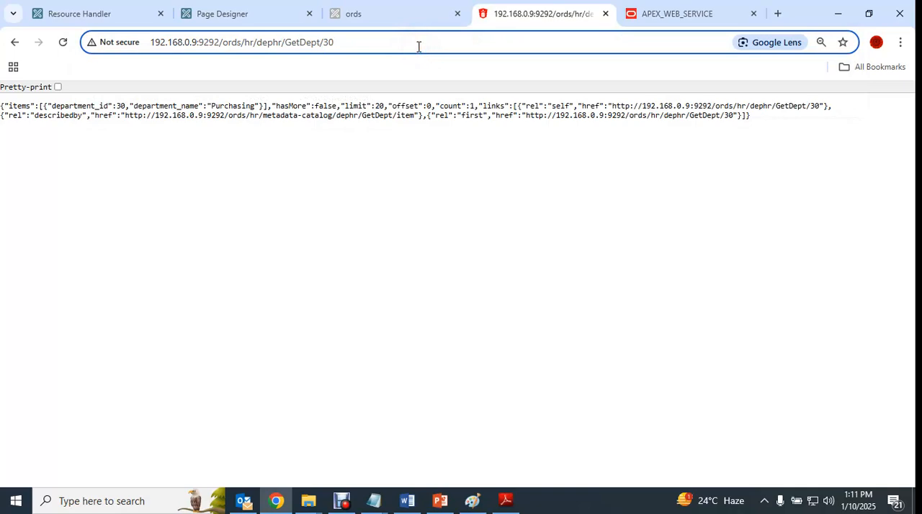
key(BackSpace)
key(BackSpace)
text(40)
key(Return)
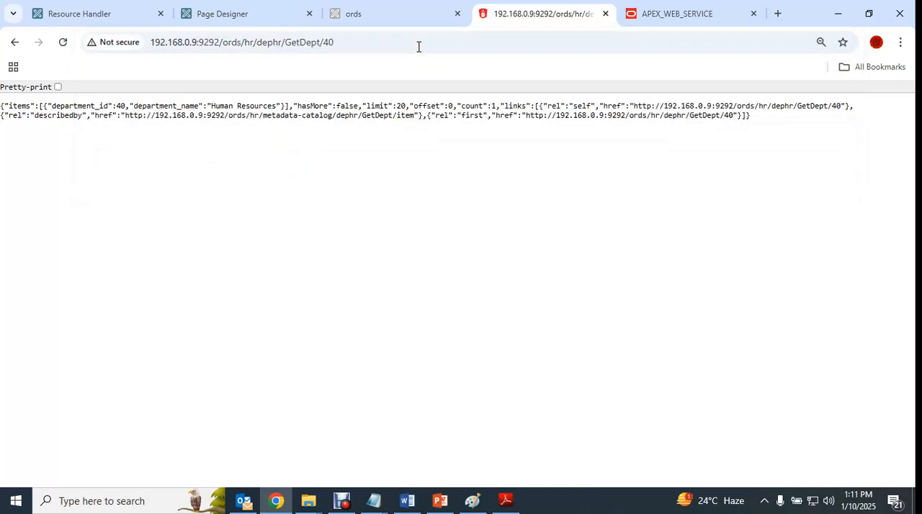
- Return to the RESTful services tree, examine the entries under Privileges and Roles, and open the Privileges list
click(76, 16)
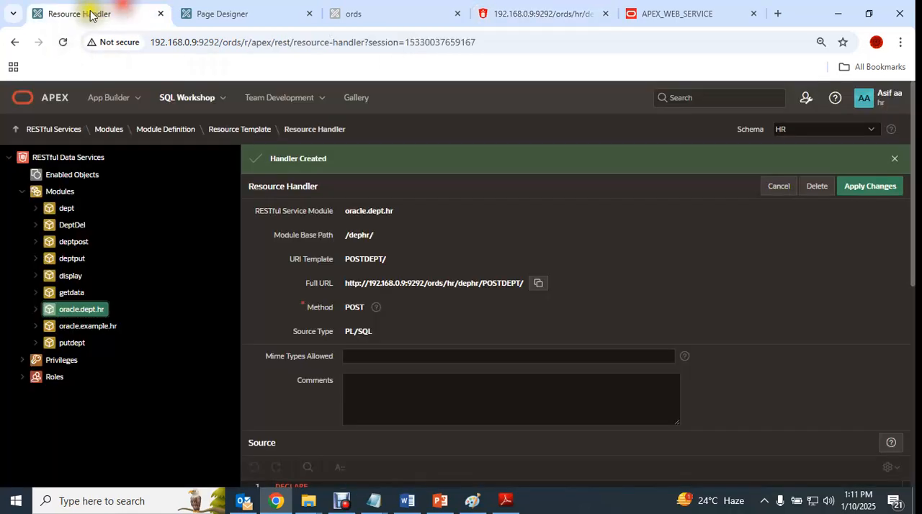
click(24, 378)
click(23, 362)
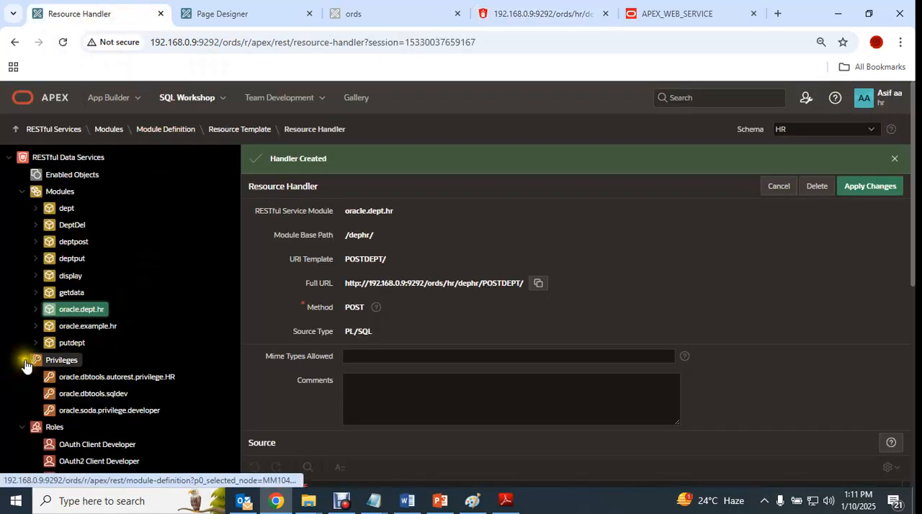
click(23, 361)
click(24, 378)
click(61, 363)
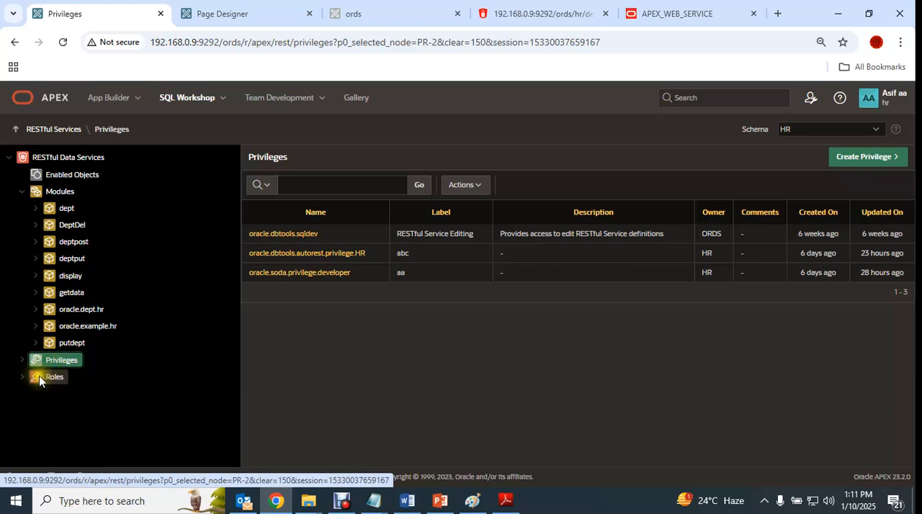
click(24, 377)
click(23, 378)
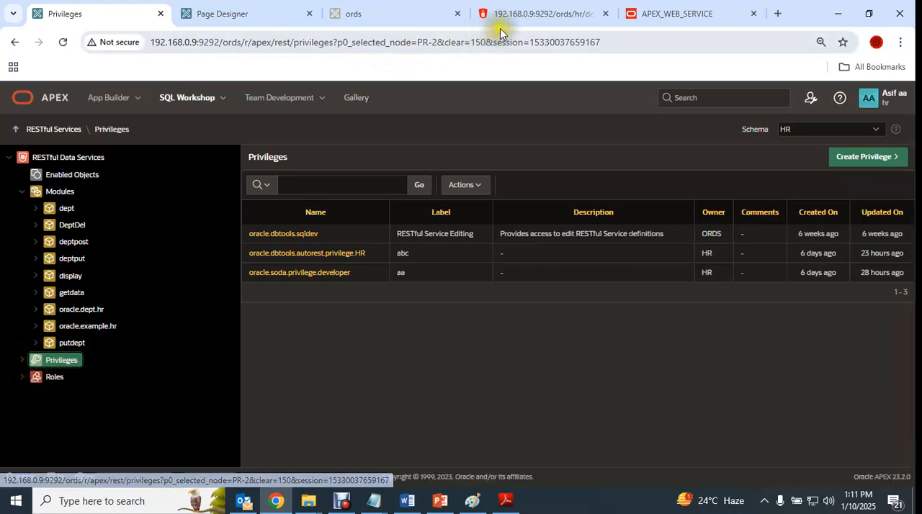
- Expand the deptpost module to view its POST handler parameters, and switch to page 31 in Page Designer
click(36, 242)
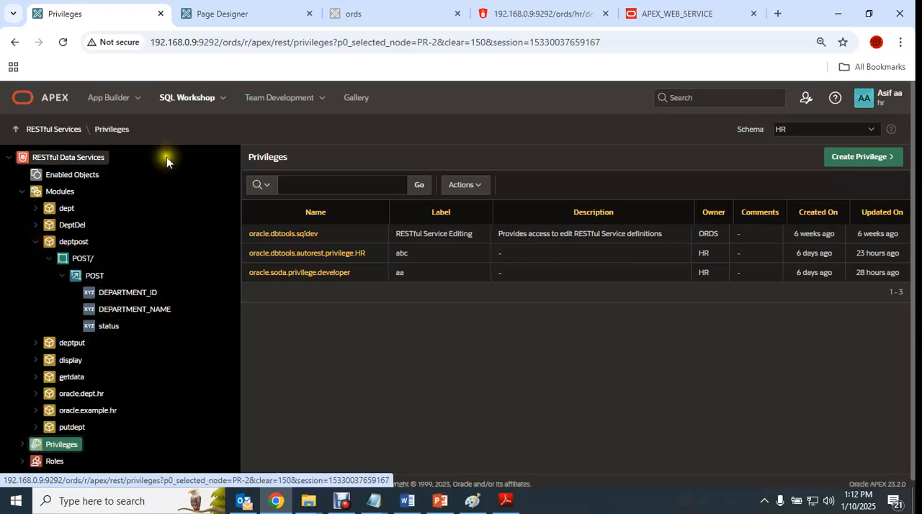
click(230, 15)
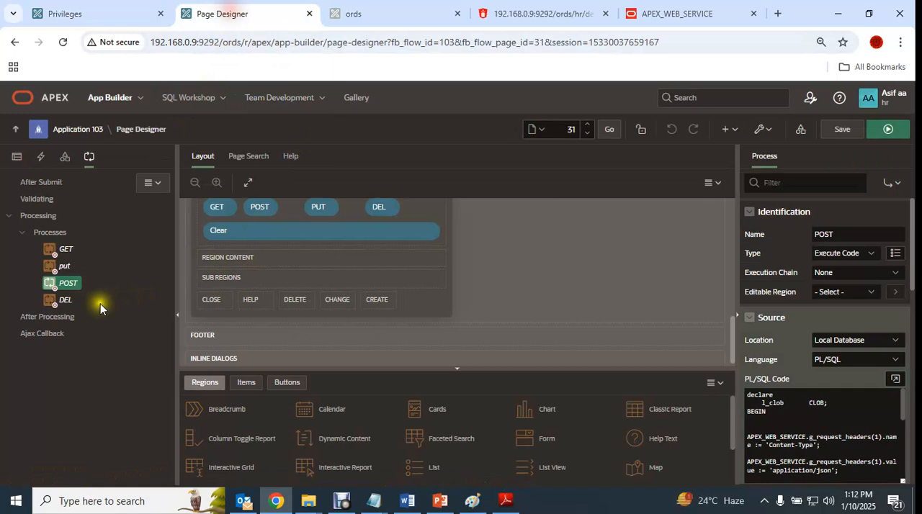
- Open the GET process's PL/SQL code in the code editor and glance at the Explaination PDF in Adobe Reader before returning to Chrome
click(54, 250)
click(896, 380)
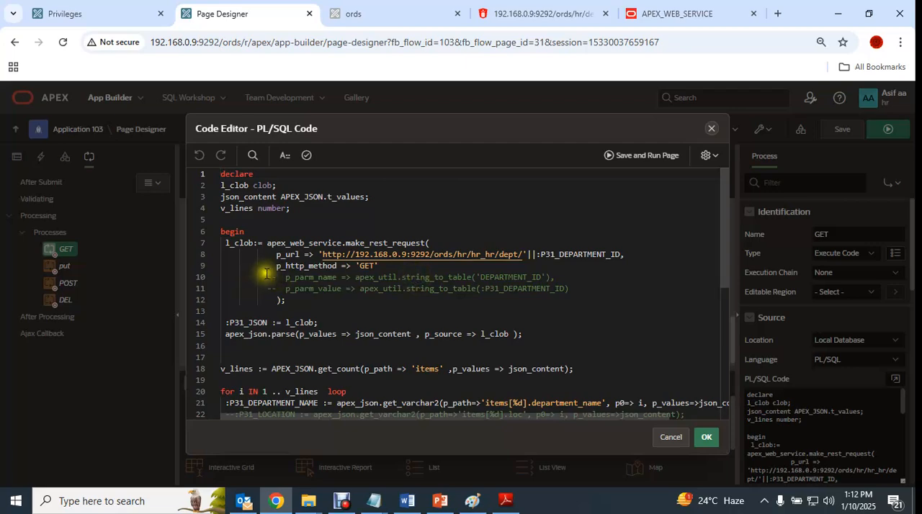
click(505, 501)
scroll(495, 247, down, 6)
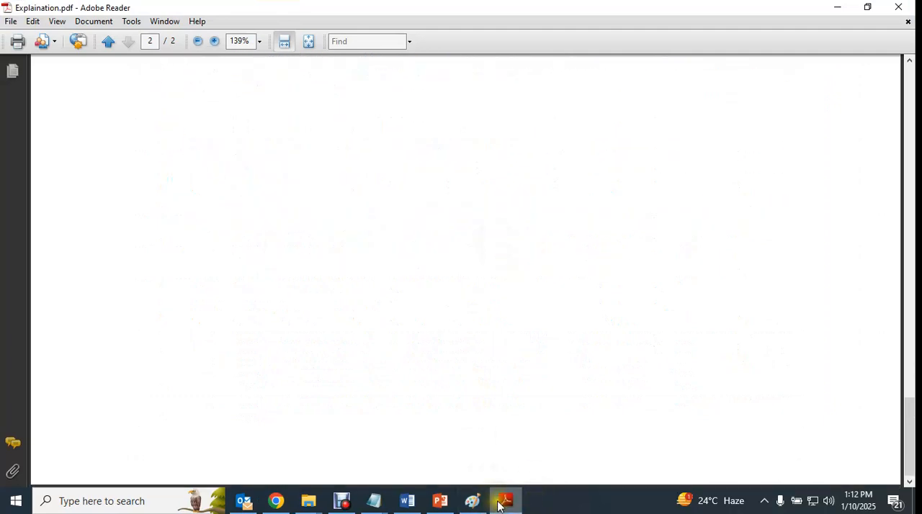
click(275, 501)
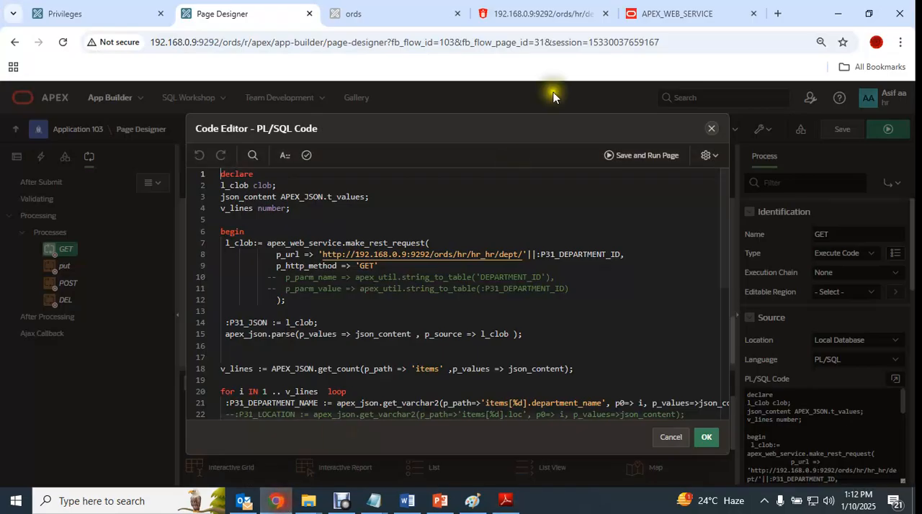
- Switch to the APEX_WEB_SERVICE reference and highlight the p_username and p_password parameters of MAKE_REST_REQUEST
click(650, 13)
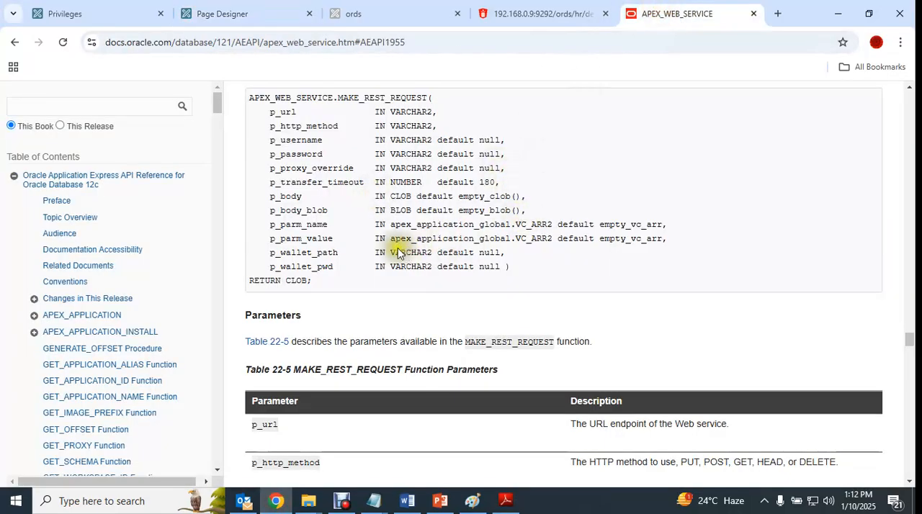
mouse_move(270, 143)
mouse_down()
mouse_move(511, 156)
mouse_move(270, 147)
mouse_up()
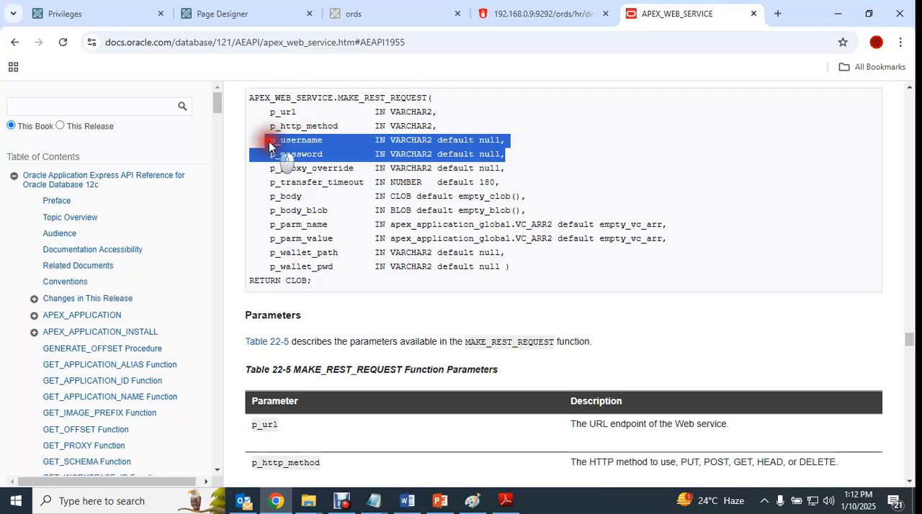
click(564, 157)
drag(269, 142, 515, 160)
click(265, 147)
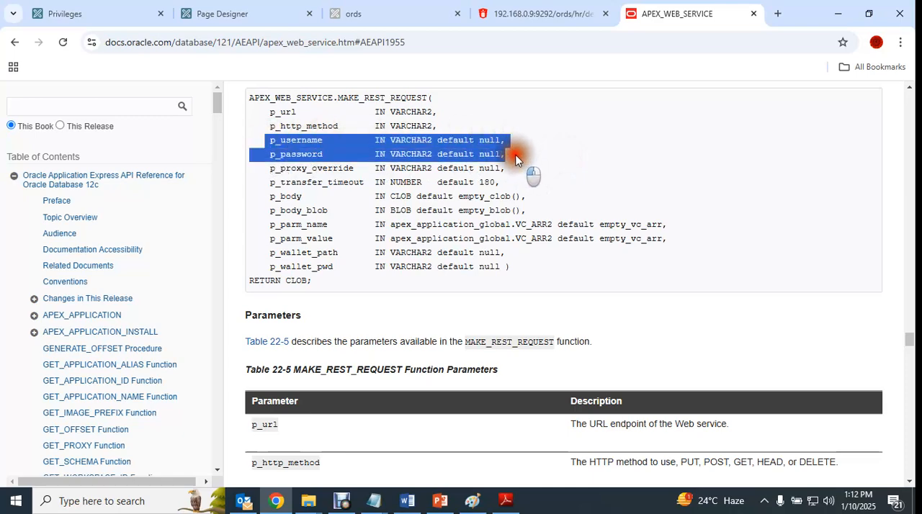
click(516, 160)
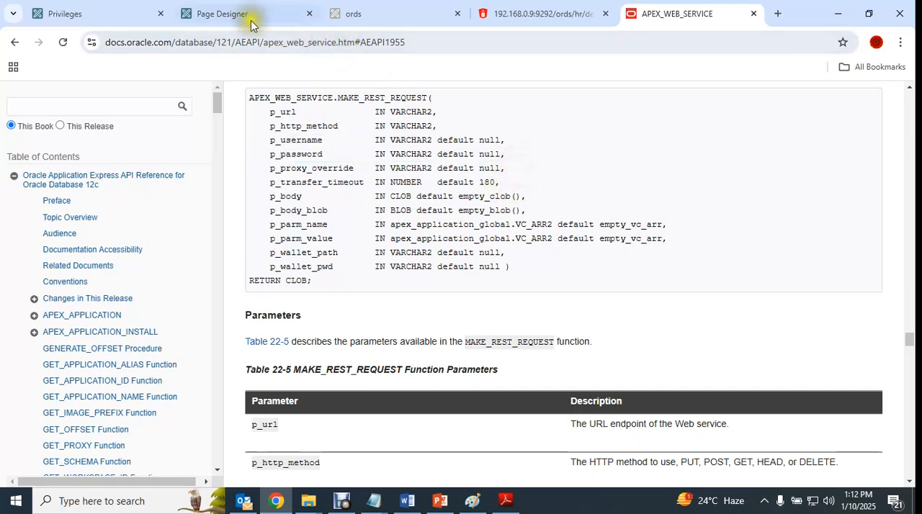
- Revisit the make_rest_request call in the GET process code and return to the running ords page
click(250, 16)
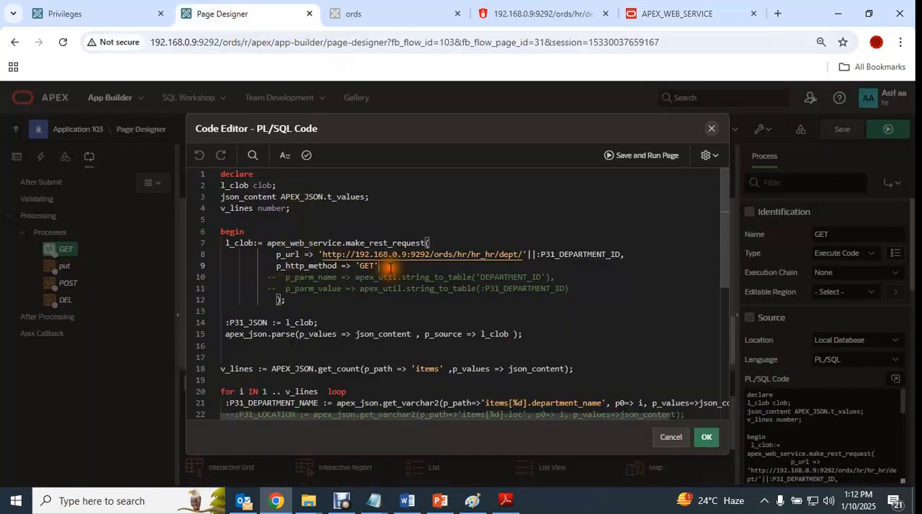
click(659, 16)
click(349, 15)
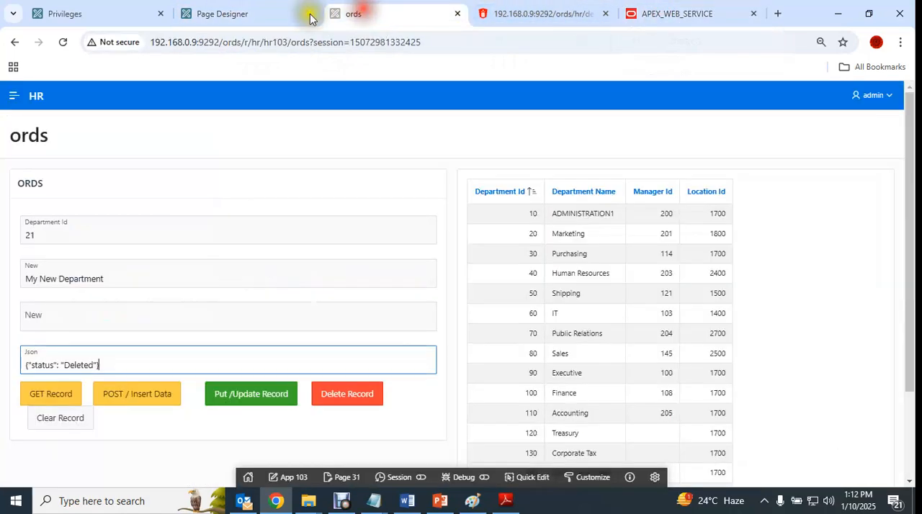
click(263, 13)
click(335, 13)
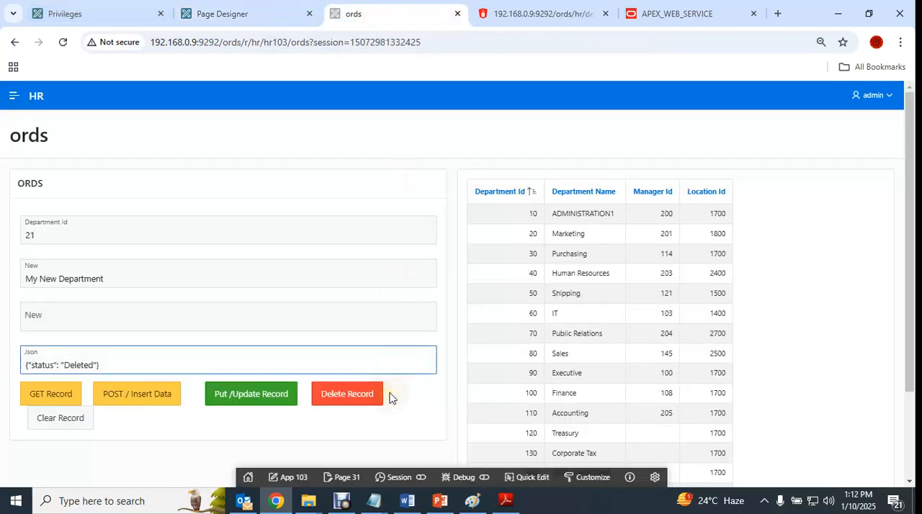
- Show the desktop, open the PUT_POST_DELETE_INSERT (Restfull API) folder, select f103_page_31.sql and maximize the folder window
right_click(566, 502)
click(613, 413)
double_click(727, 157)
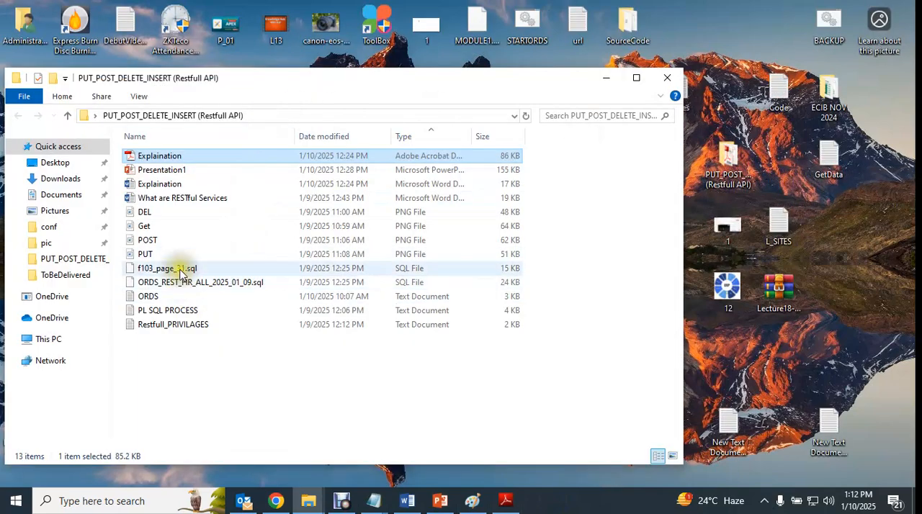
click(176, 270)
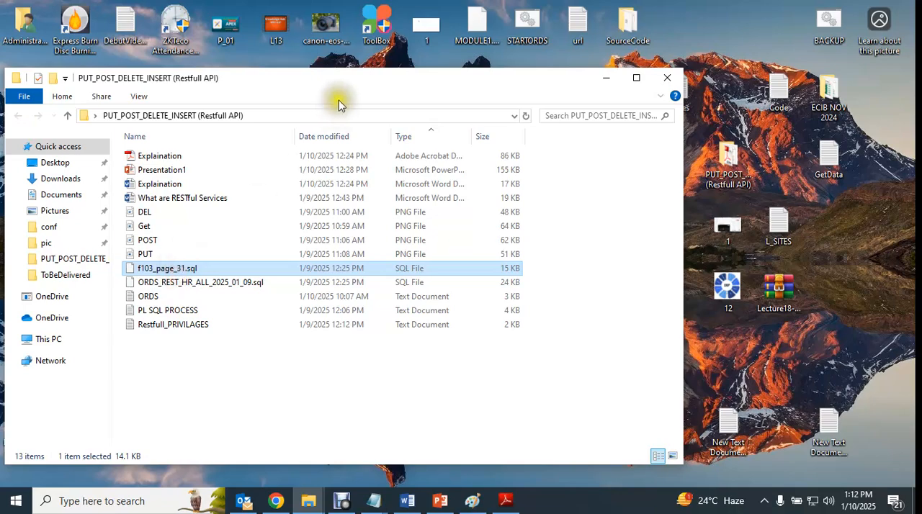
double_click(347, 74)
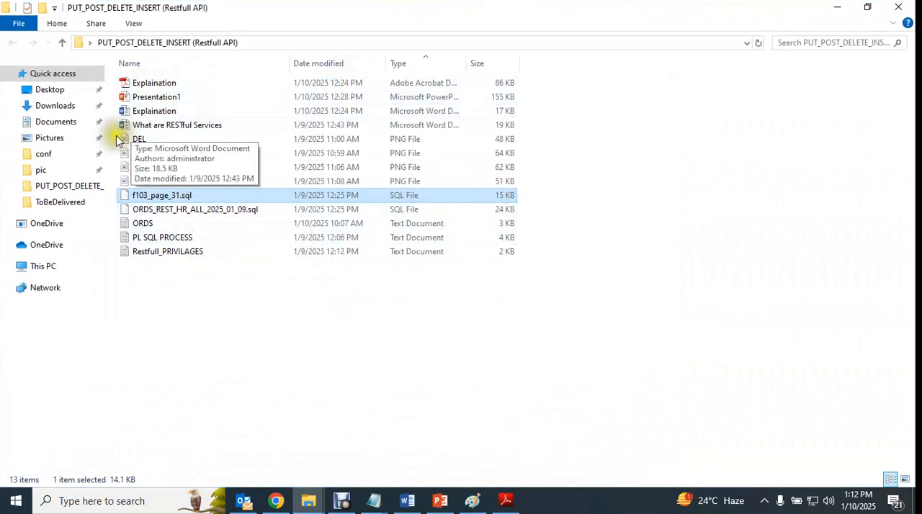
- Open the POST image in Paint to view the deptpost handler's PL/SQL code, and close it
click(129, 170)
double_click(130, 170)
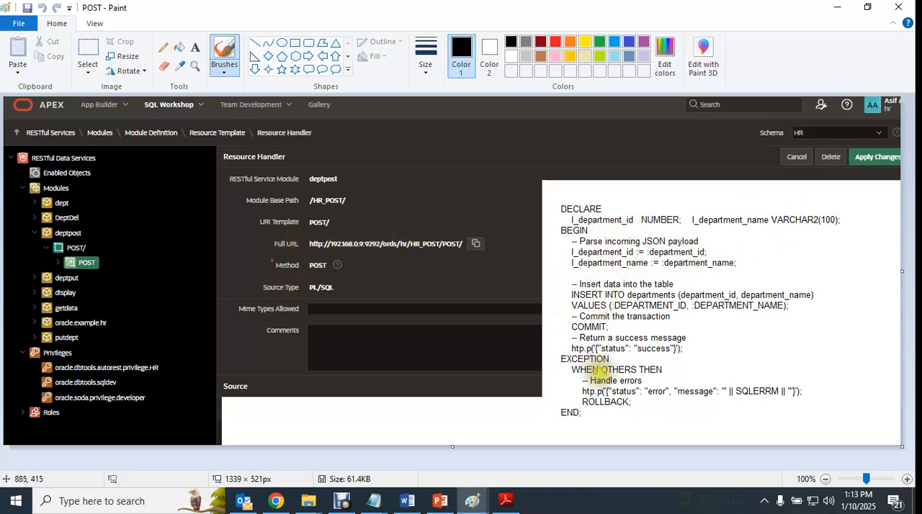
click(898, 7)
click(340, 500)
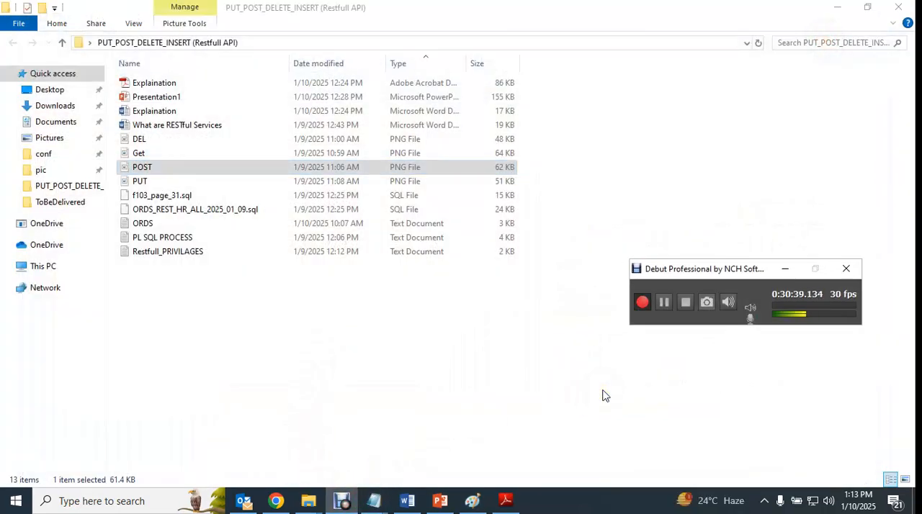